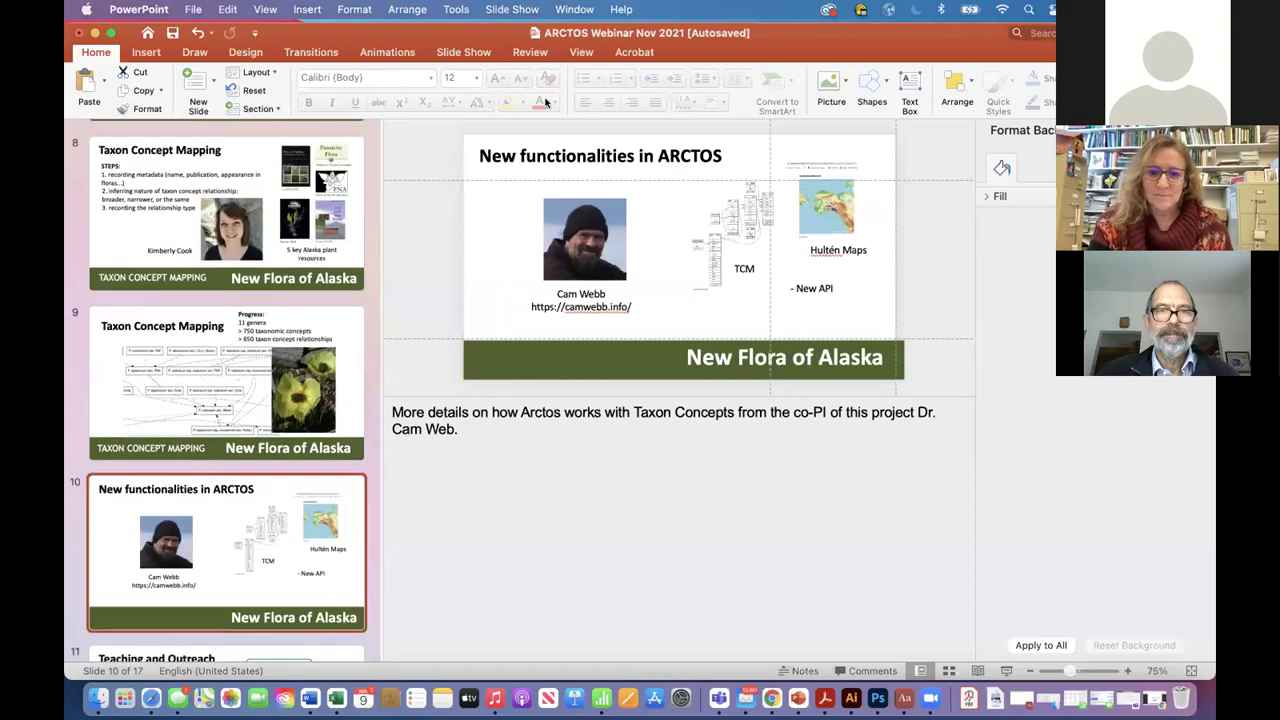
- Switch from the slide presentation to the Arctos Webinar Notes page and read the introduction to Taxonomic Concepts in Arctos
{"action": "key", "text": "super+shift+s"}
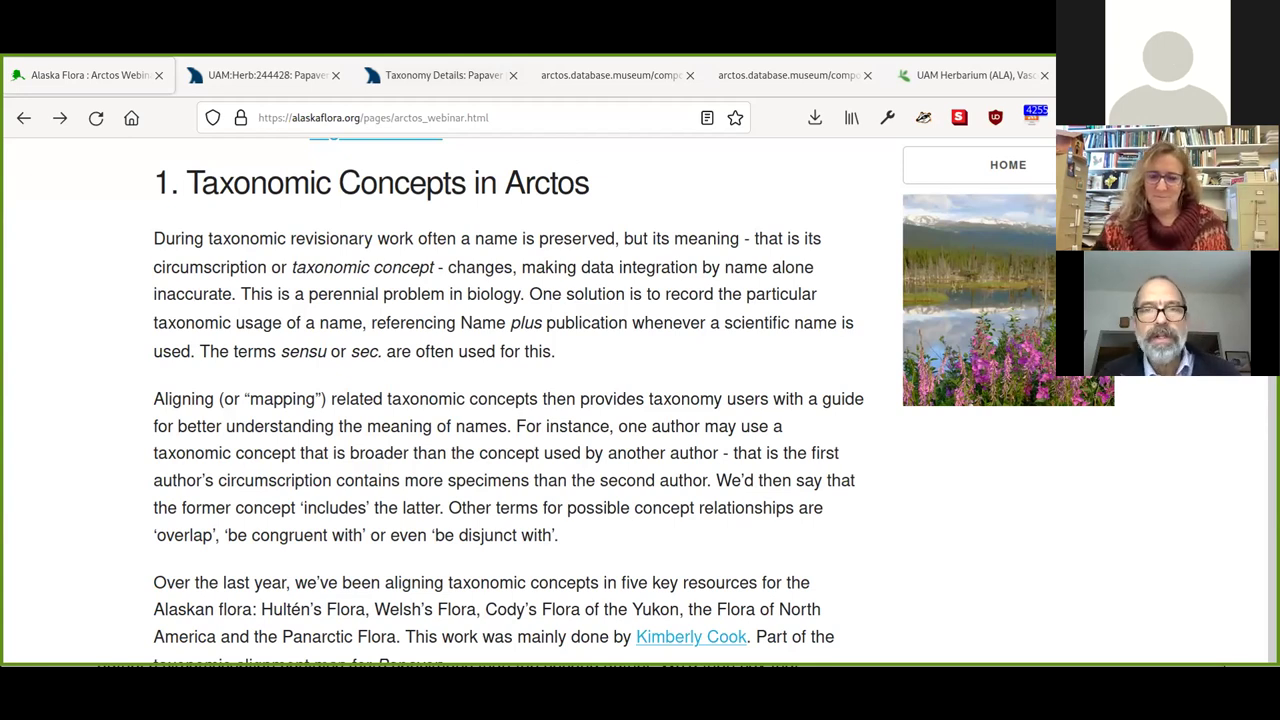
{"action": "scroll", "coordinate": [423, 310], "scroll_direction": "up", "scroll_amount": 1}
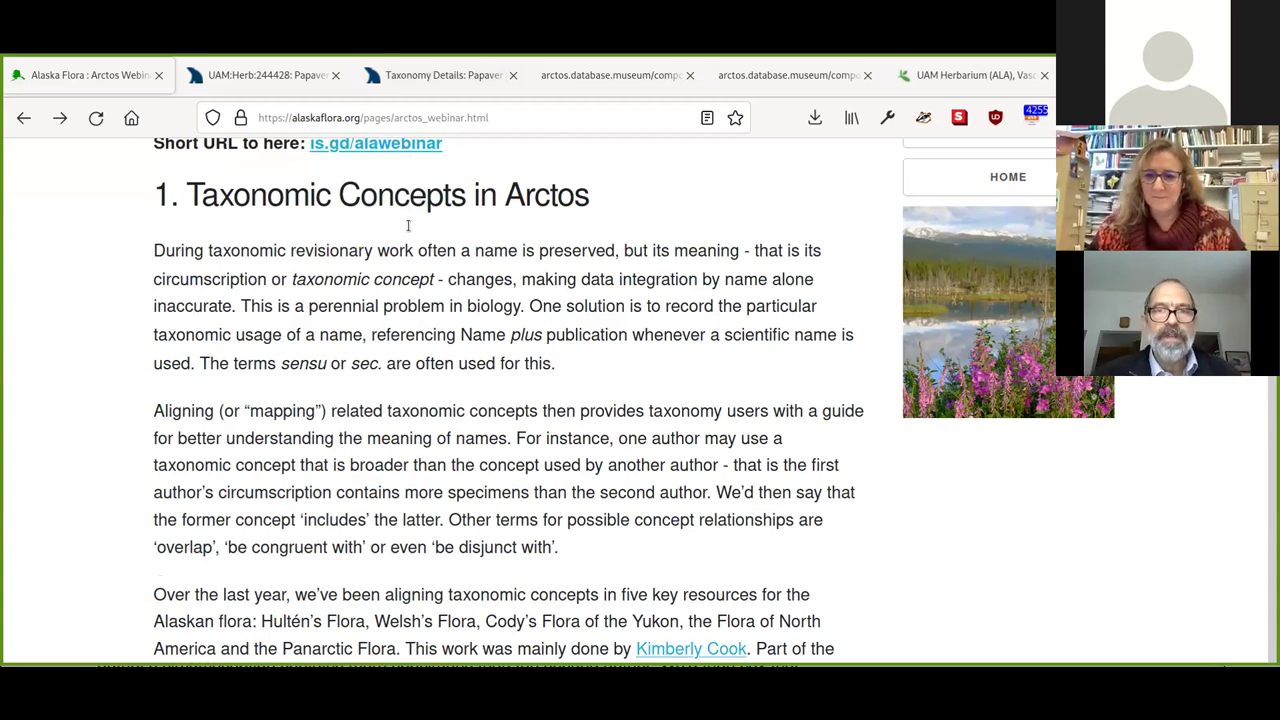
{"action": "scroll", "coordinate": [408, 222], "scroll_direction": "up", "scroll_amount": 2}
{"action": "scroll", "coordinate": [450, 242], "scroll_direction": "up", "scroll_amount": 2}
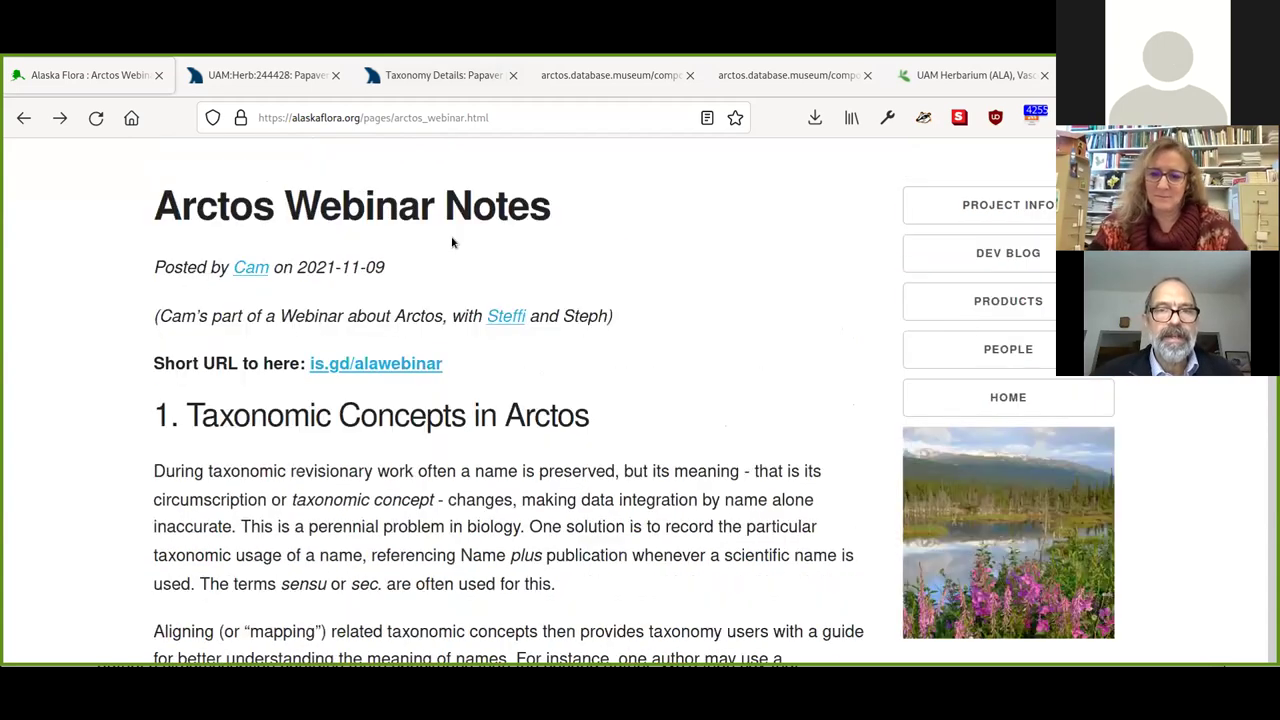
{"action": "scroll", "coordinate": [490, 272], "scroll_direction": "down", "scroll_amount": 1}
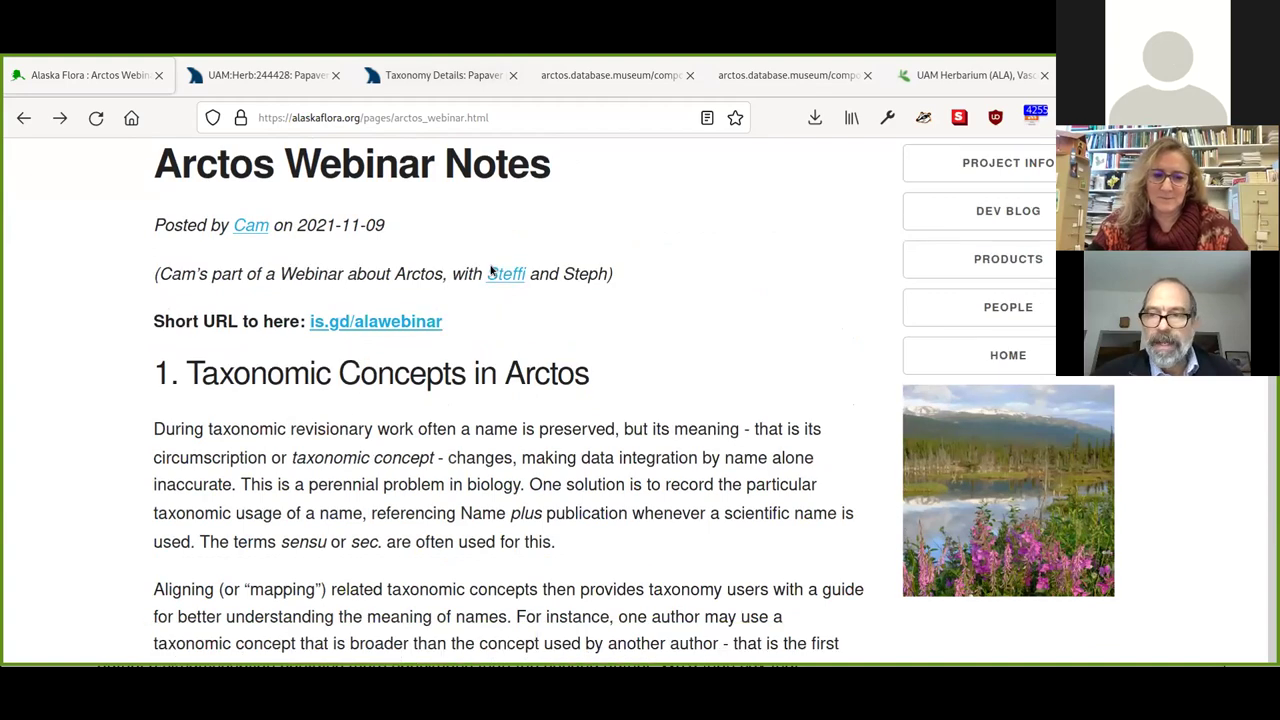
{"action": "scroll", "coordinate": [490, 270], "scroll_direction": "down", "scroll_amount": 2}
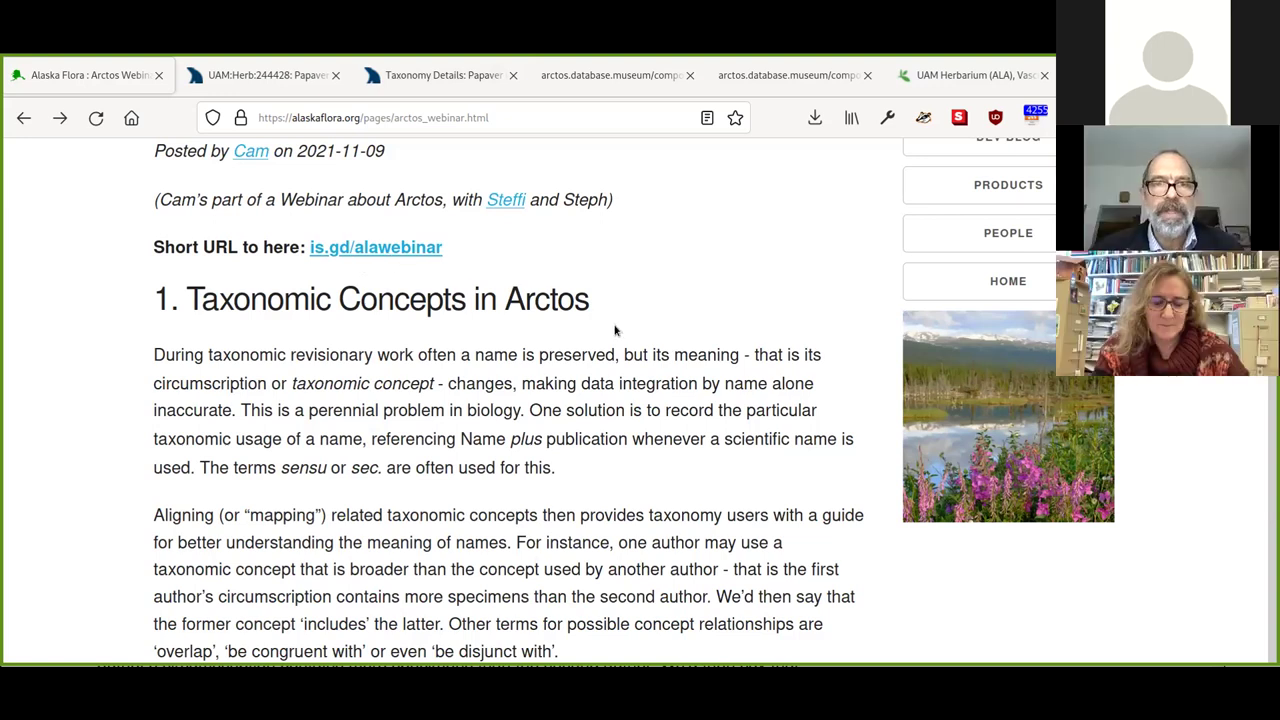
{"action": "scroll", "coordinate": [468, 316], "scroll_direction": "down", "scroll_amount": 2}
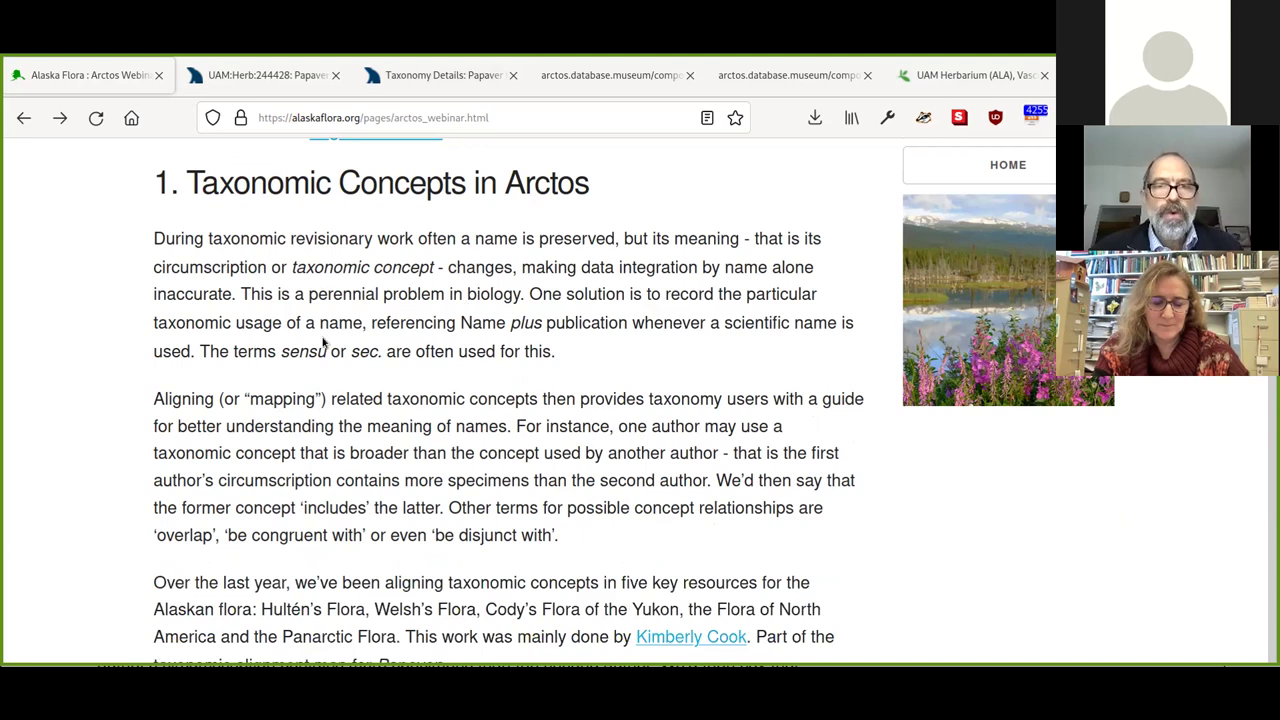
- Examine the Papaver taxonomic alignment map and the list of three taxon concept tasks in the webinar notes
{"action": "scroll", "coordinate": [332, 336], "scroll_direction": "down", "scroll_amount": 5}
{"action": "scroll", "coordinate": [400, 350], "scroll_direction": "down", "scroll_amount": 2}
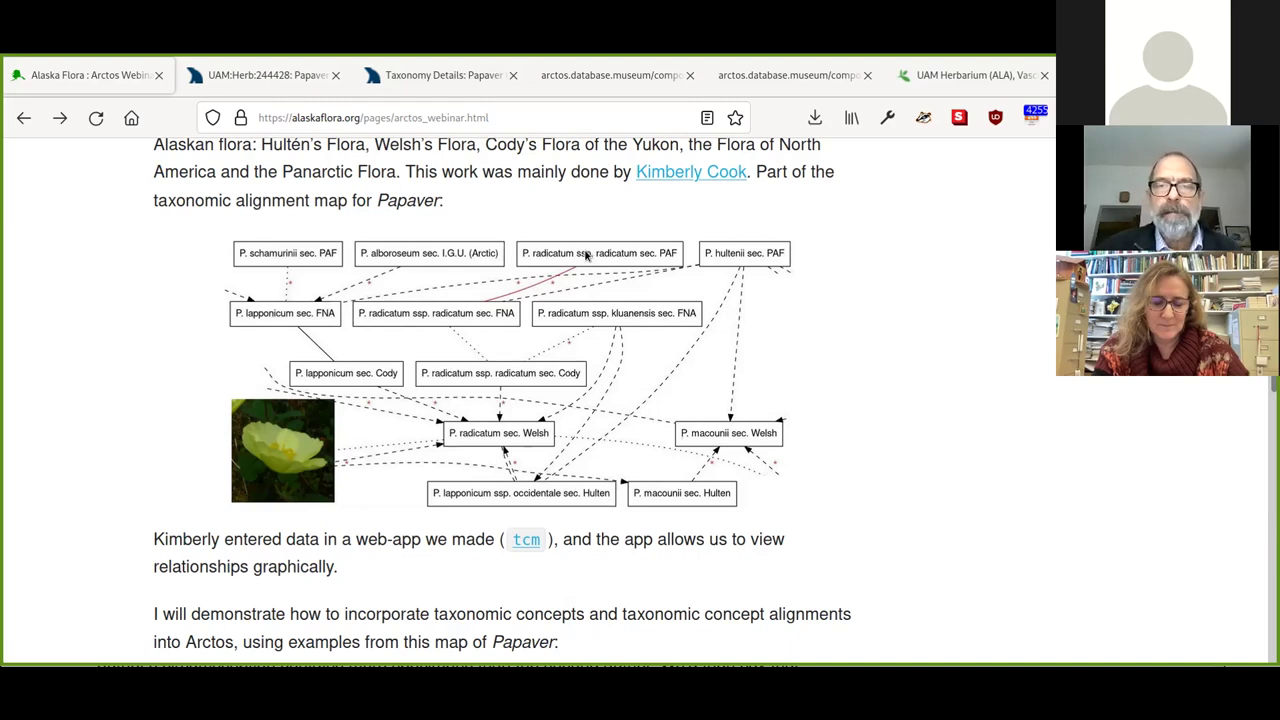
{"action": "scroll", "coordinate": [155, 430], "scroll_direction": "down", "scroll_amount": 1}
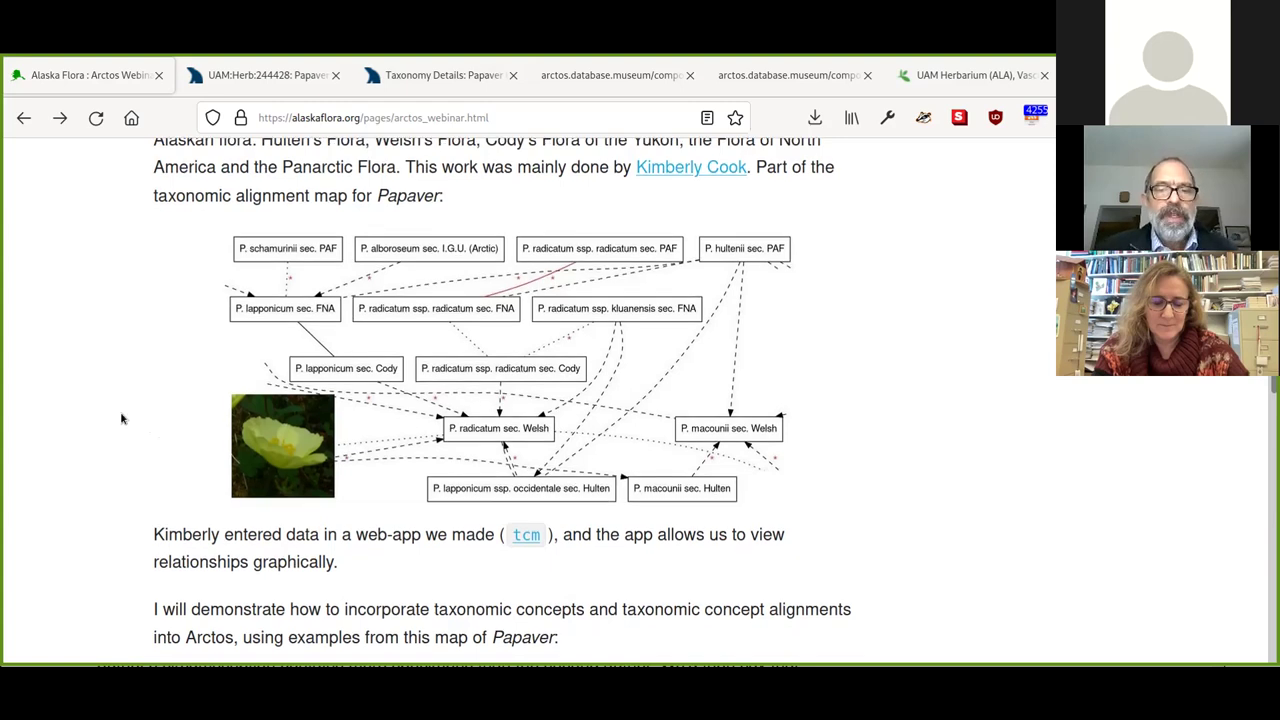
{"action": "scroll", "coordinate": [110, 410], "scroll_direction": "down", "scroll_amount": 1}
{"action": "scroll", "coordinate": [118, 406], "scroll_direction": "up", "scroll_amount": 3}
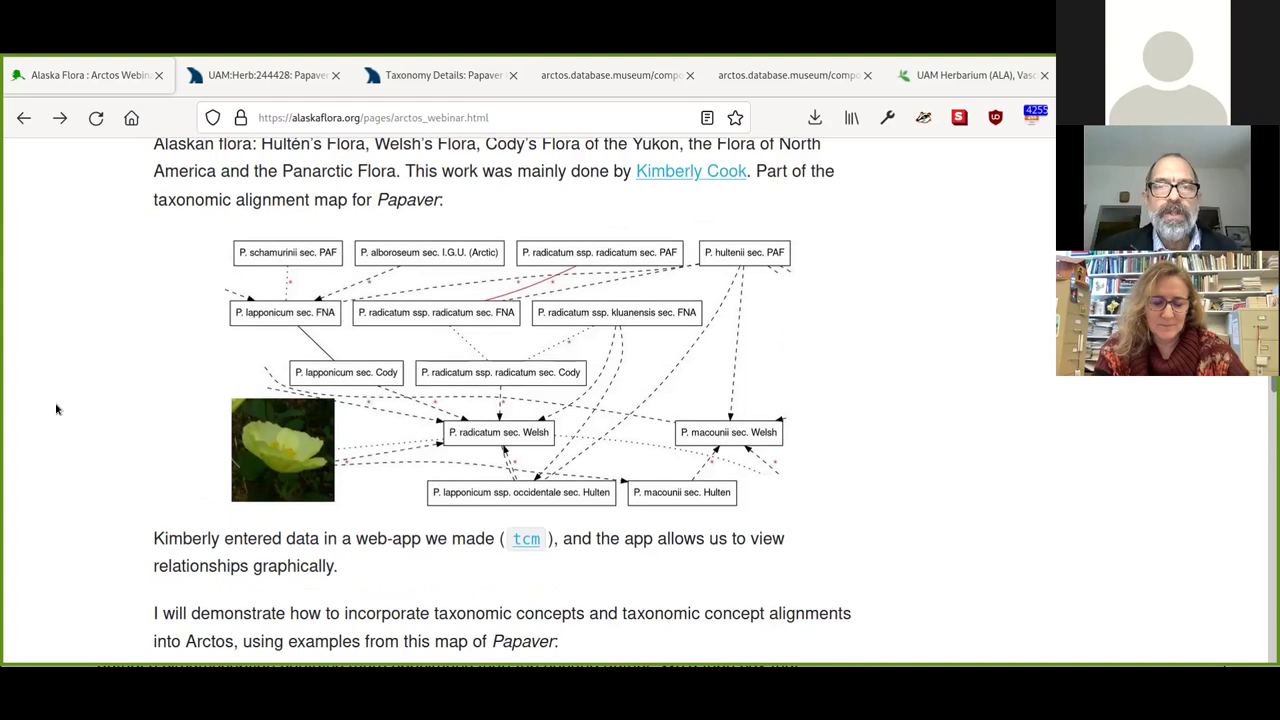
{"action": "scroll", "coordinate": [54, 405], "scroll_direction": "down", "scroll_amount": 3}
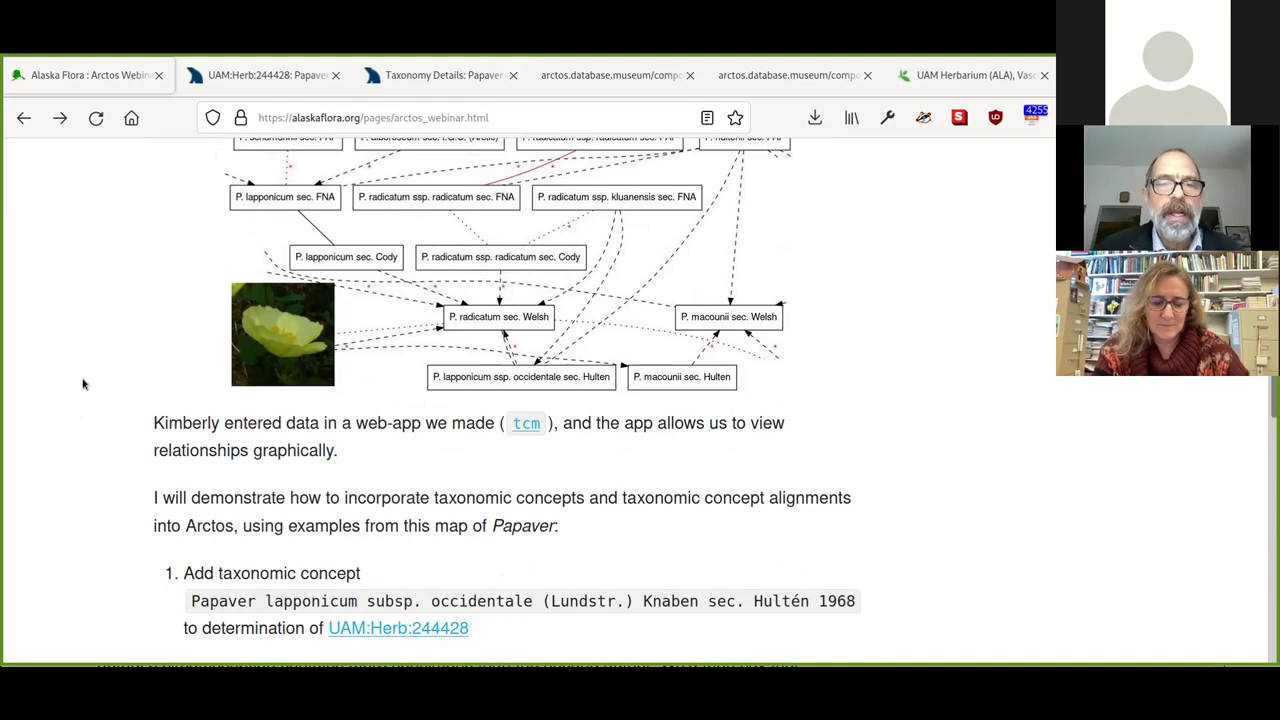
{"action": "scroll", "coordinate": [83, 384], "scroll_direction": "down", "scroll_amount": 3}
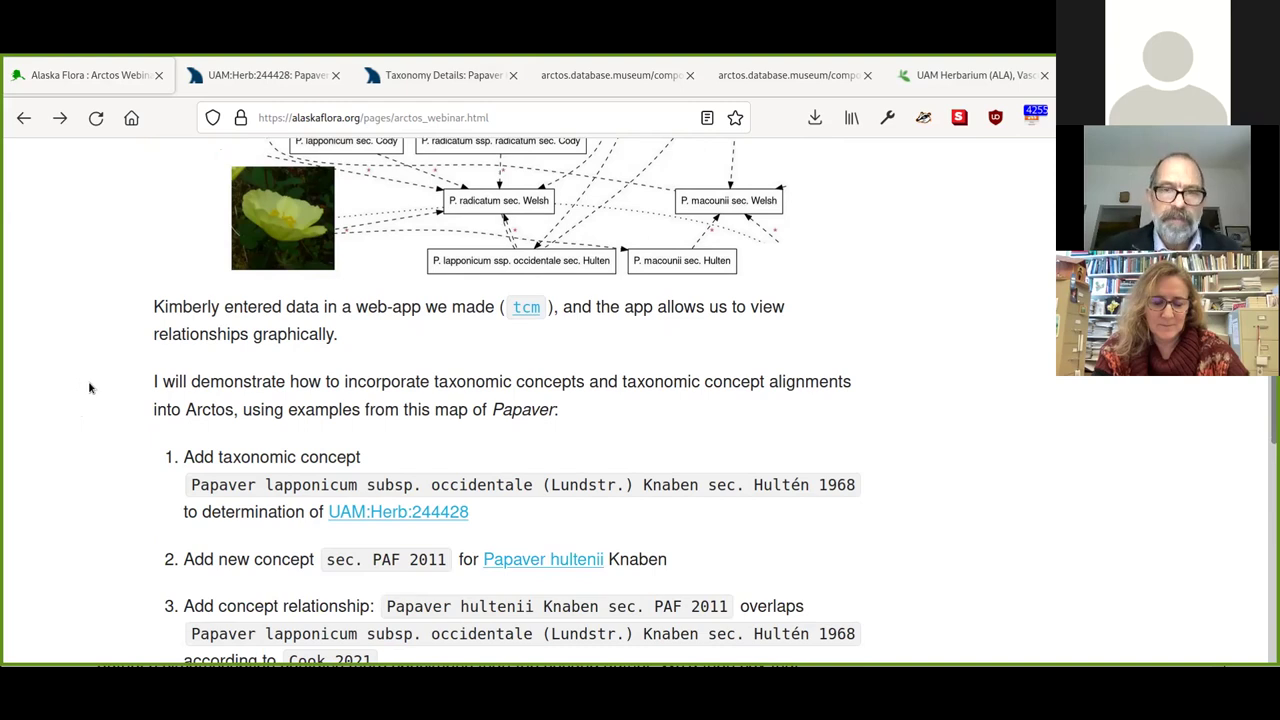
{"action": "scroll", "coordinate": [89, 388], "scroll_direction": "down", "scroll_amount": 3}
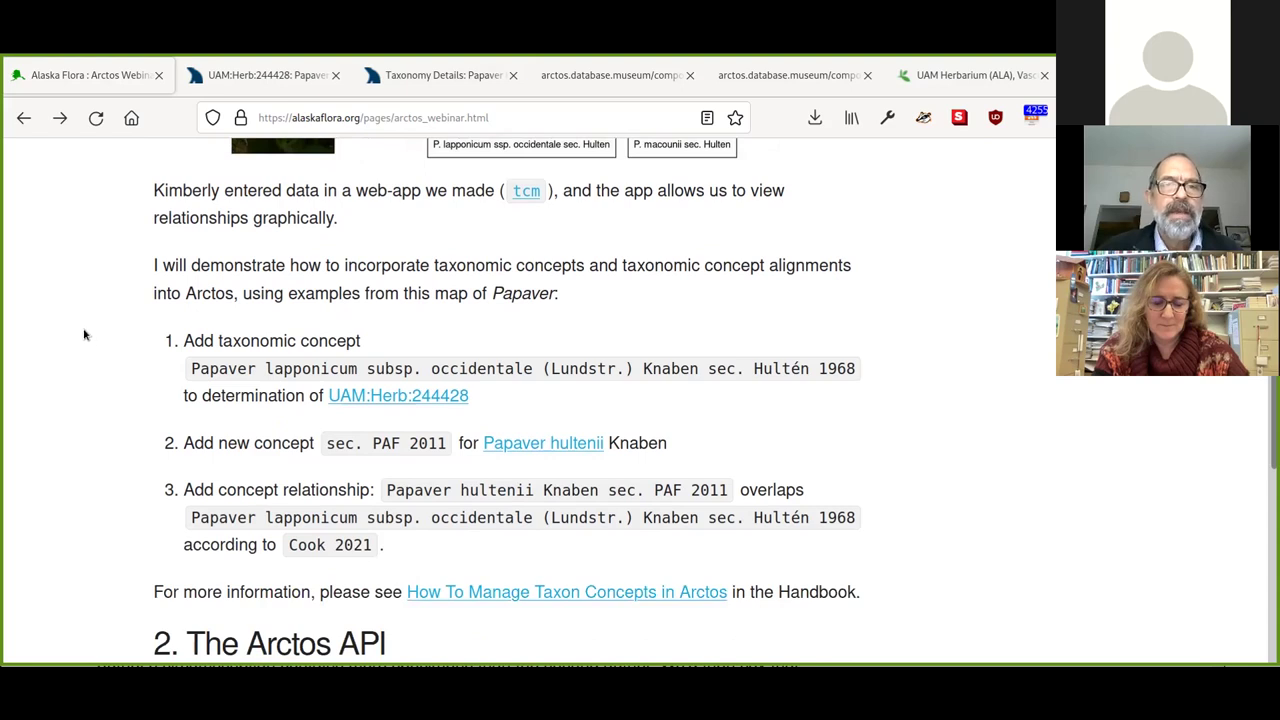
{"action": "scroll", "coordinate": [247, 87], "scroll_direction": "down", "scroll_amount": 3}
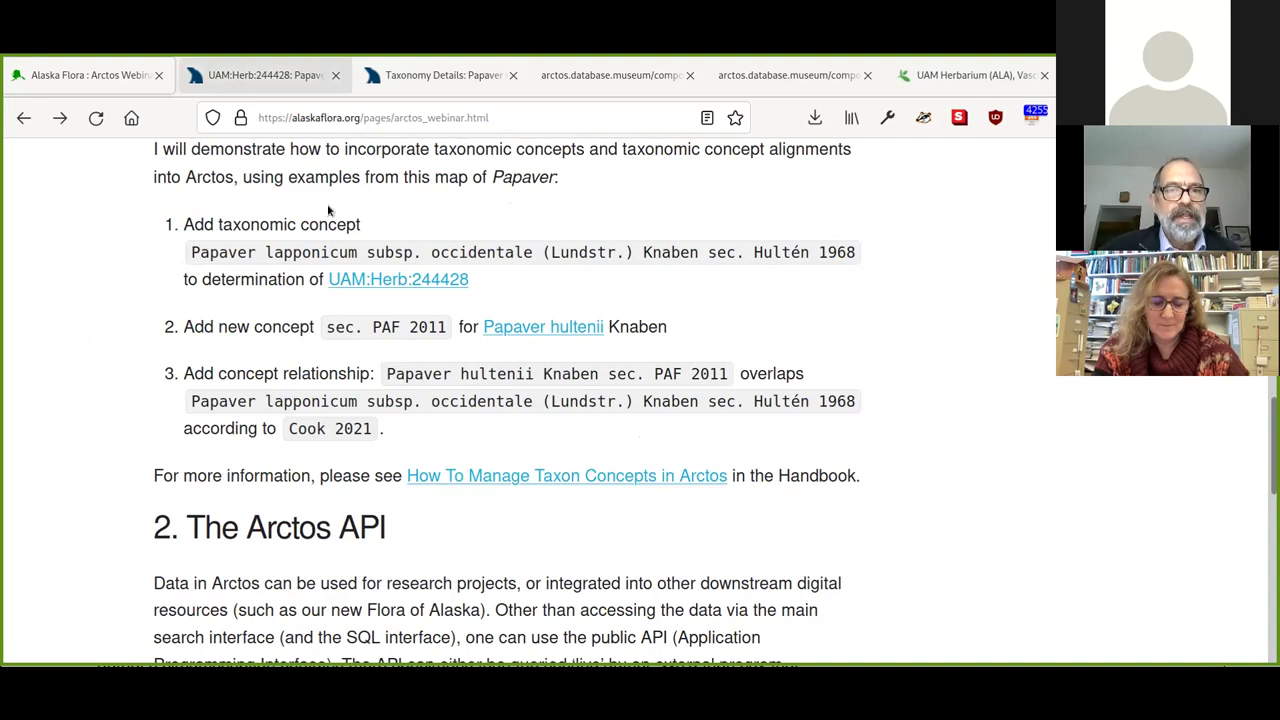
- View the Arctos specimen record UAM:Herb:244428 and examine its header and current identification
{"action": "key", "text": "ctrl+Tab"}
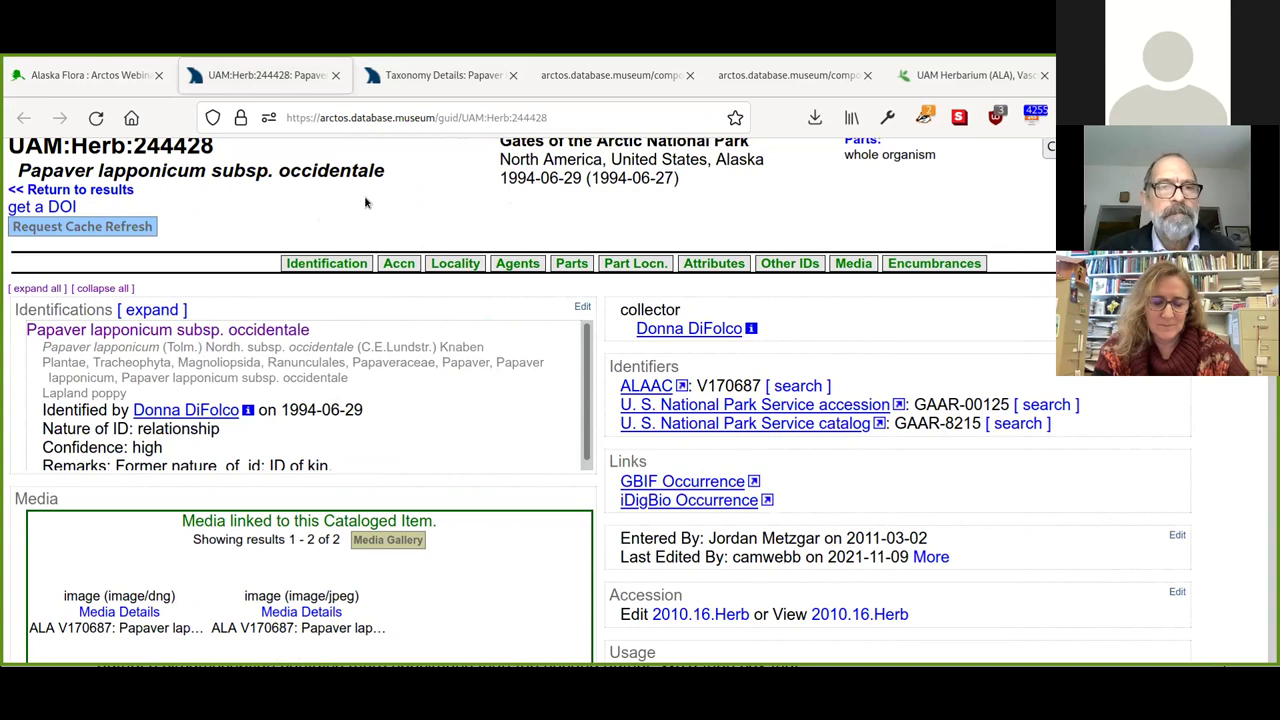
{"action": "scroll", "coordinate": [210, 292], "scroll_direction": "up", "scroll_amount": 2}
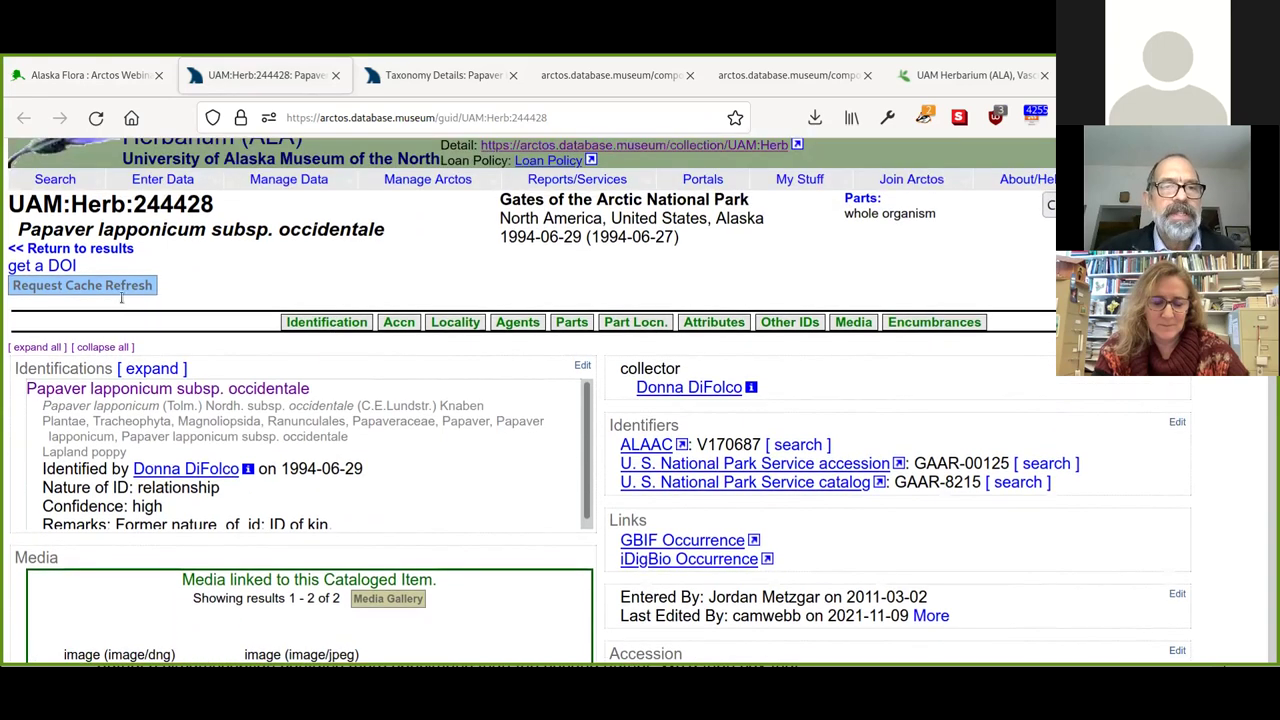
{"action": "scroll", "coordinate": [92, 292], "scroll_direction": "up", "scroll_amount": 1}
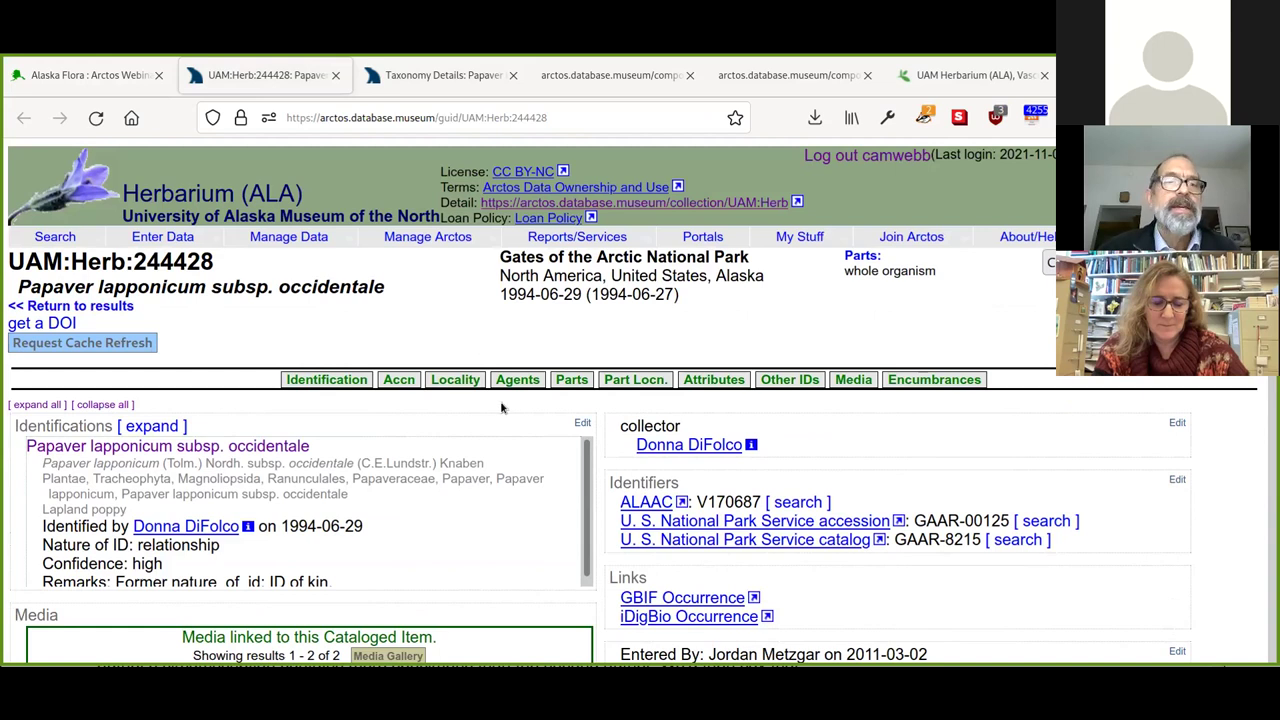
{"action": "scroll", "coordinate": [413, 277], "scroll_direction": "down", "scroll_amount": 2}
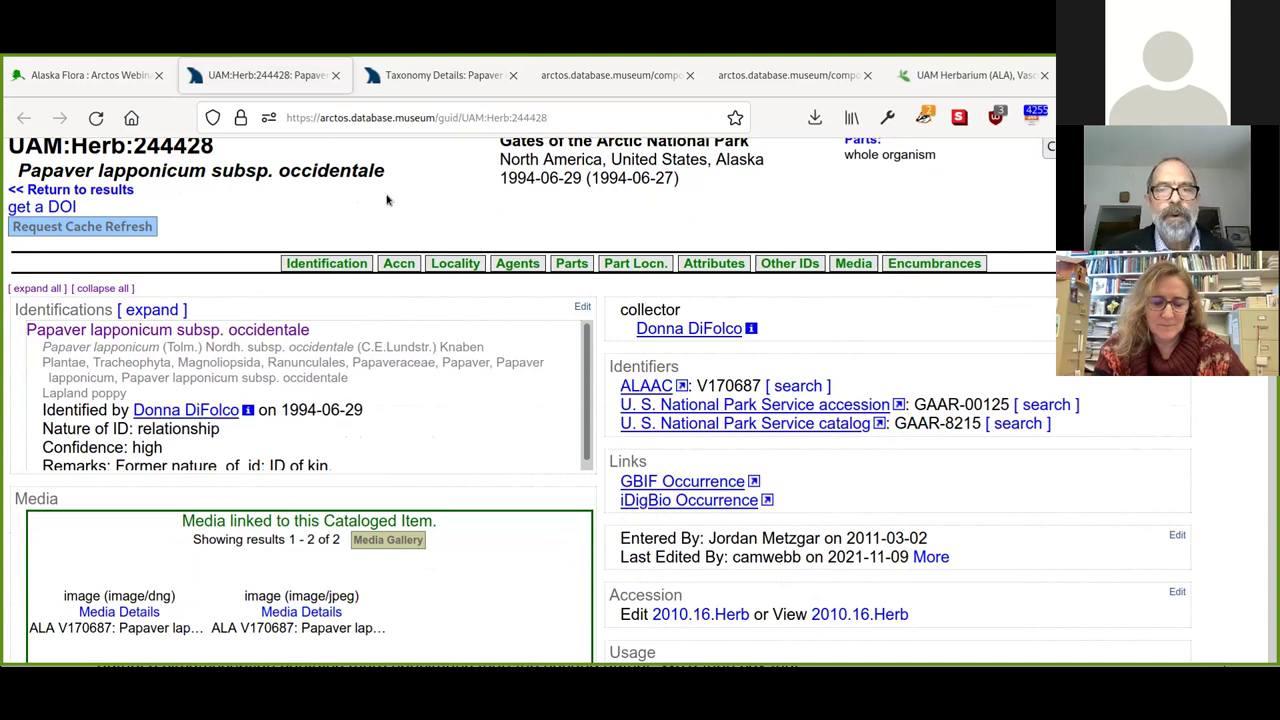
{"action": "scroll", "coordinate": [388, 205], "scroll_direction": "up", "scroll_amount": 1}
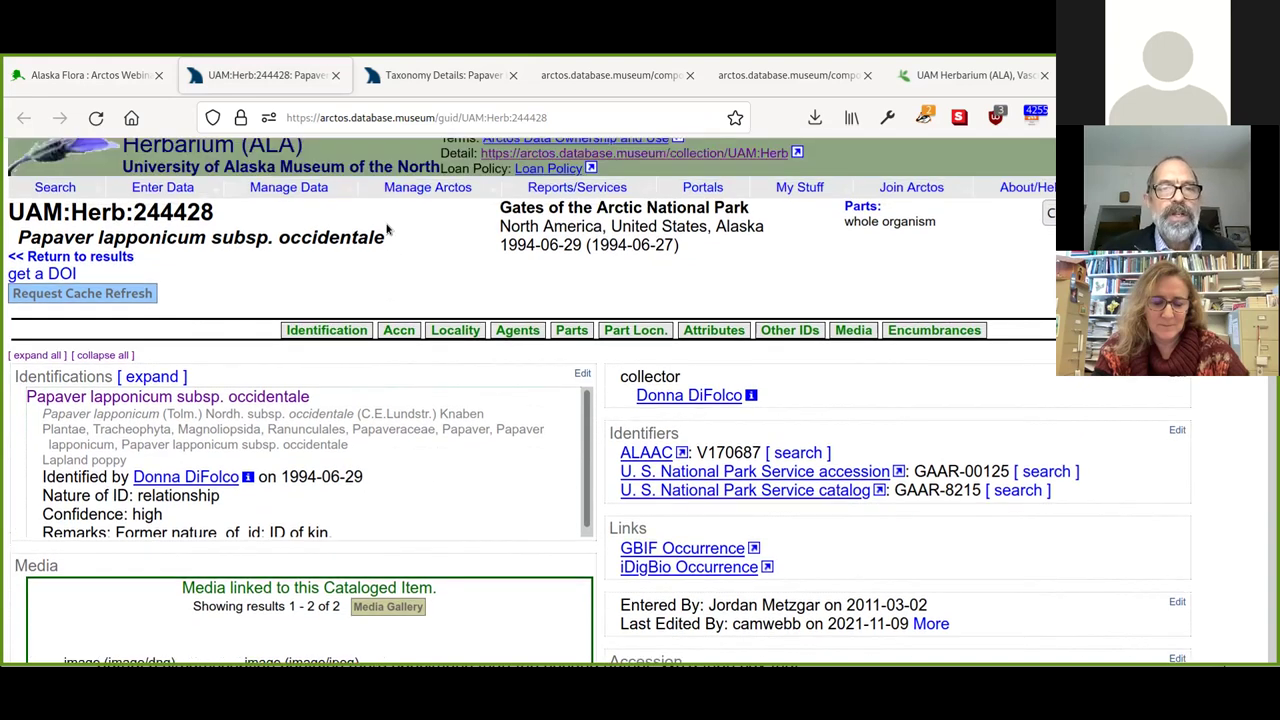
{"action": "scroll", "coordinate": [300, 300], "scroll_direction": "up", "scroll_amount": 1}
{"action": "scroll", "coordinate": [317, 314], "scroll_direction": "down", "scroll_amount": 2}
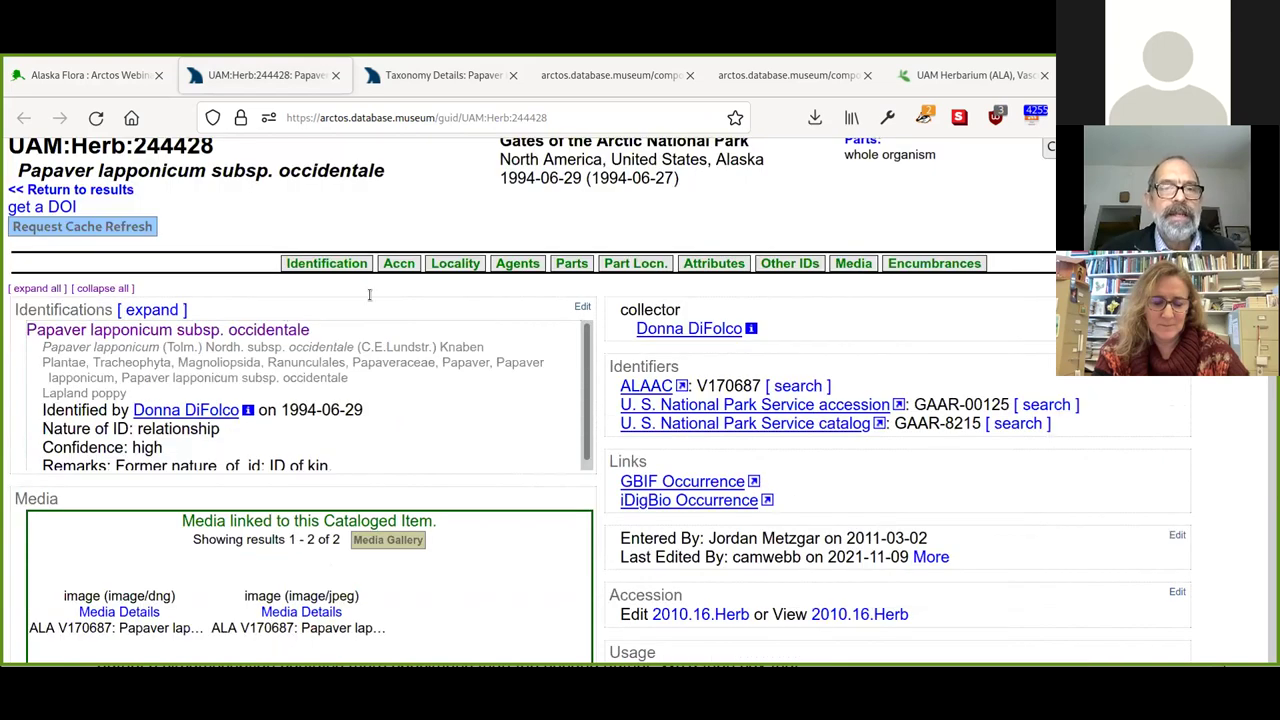
{"action": "scroll", "coordinate": [362, 226], "scroll_direction": "up", "scroll_amount": 2}
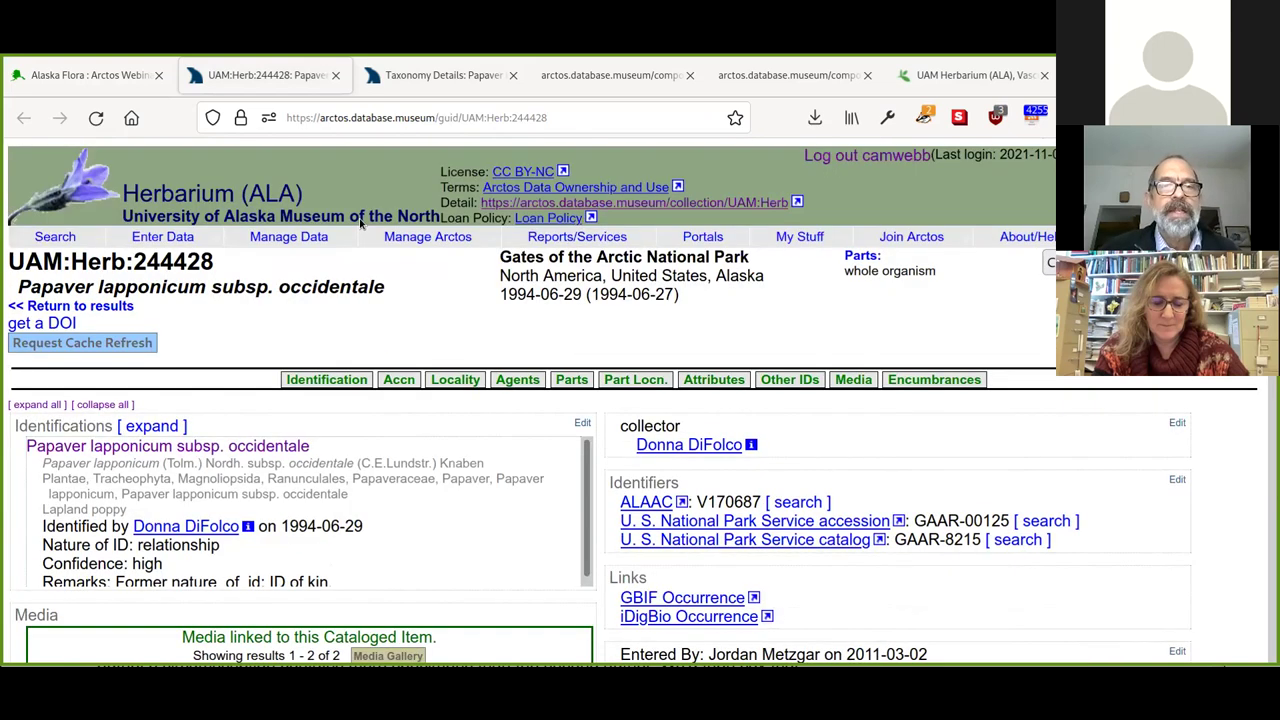
{"action": "scroll", "coordinate": [362, 226], "scroll_direction": "down", "scroll_amount": 2}
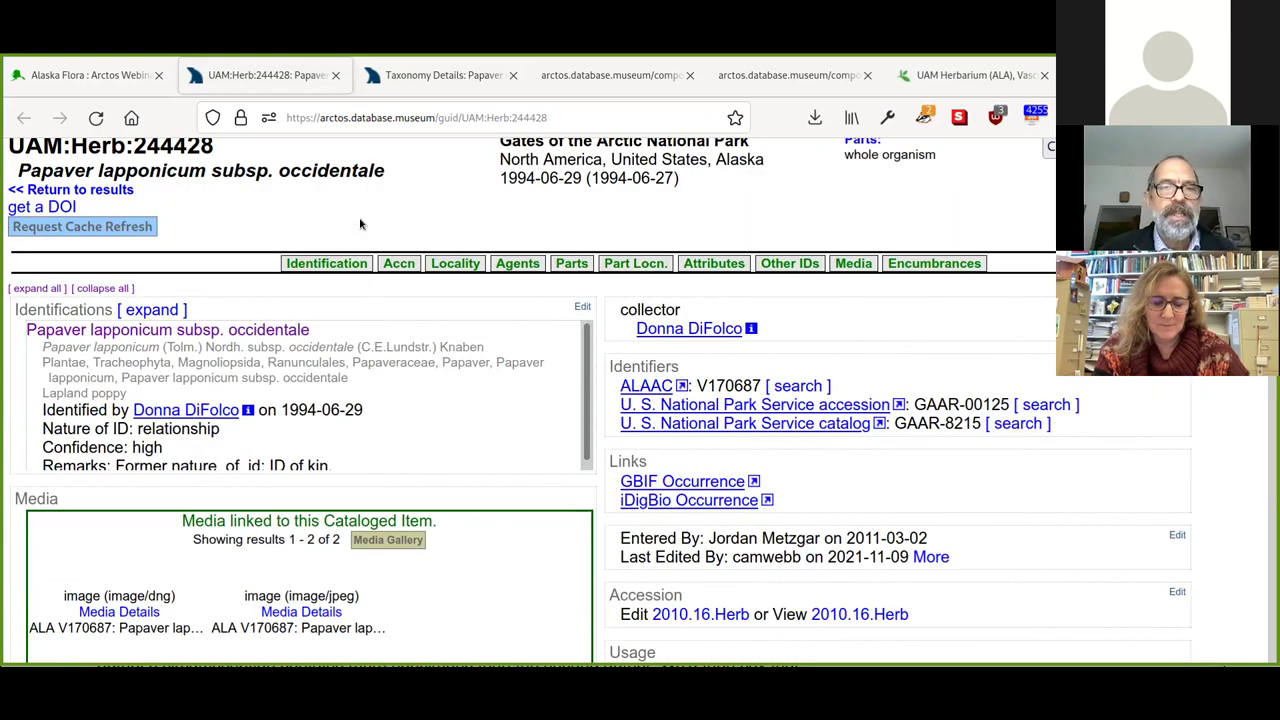
- Open the specimen's identifications for editing and review the existing determination's fields
{"action": "left_click", "coordinate": [325, 266]}
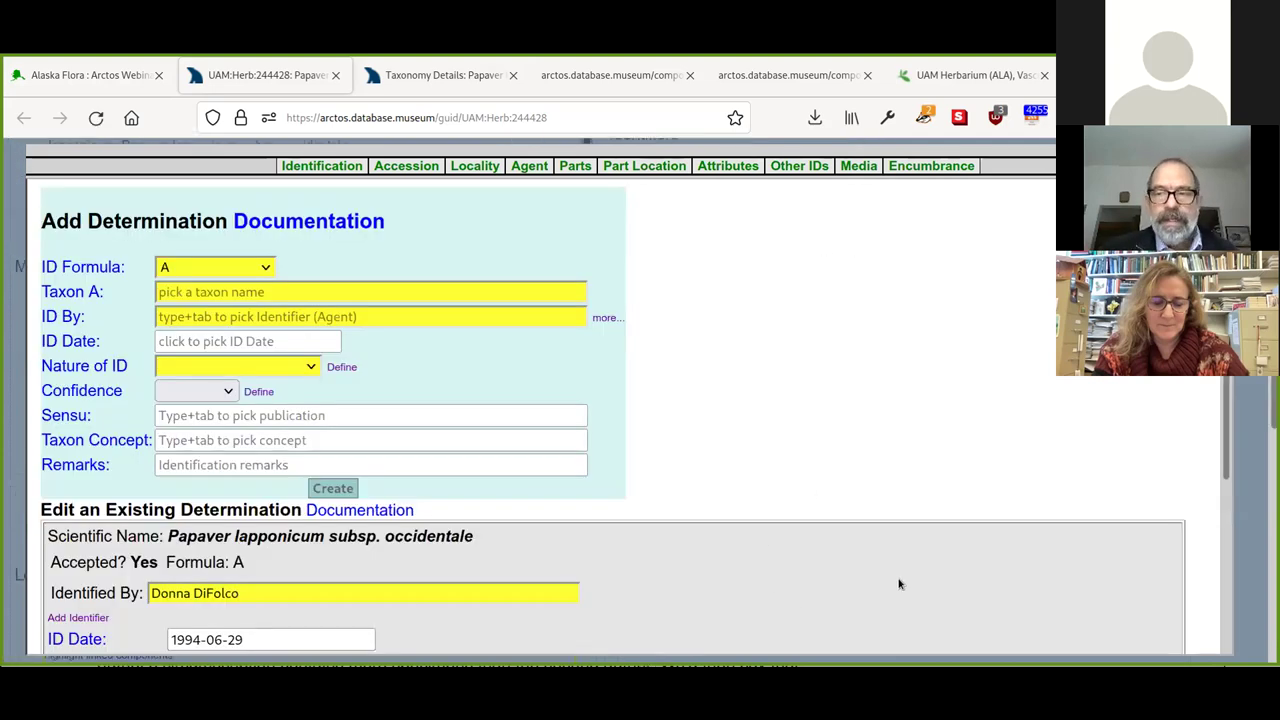
{"action": "scroll", "coordinate": [903, 571], "scroll_direction": "down", "scroll_amount": 3}
{"action": "scroll", "coordinate": [920, 440], "scroll_direction": "down", "scroll_amount": 2}
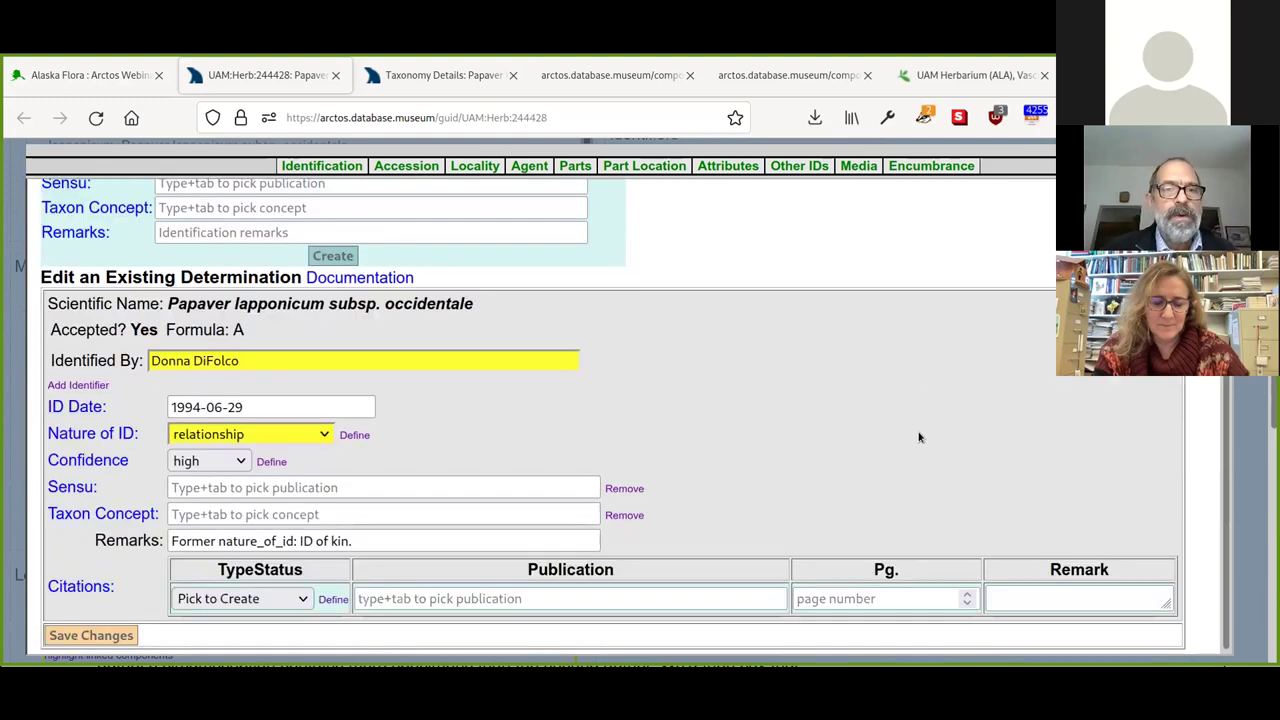
{"action": "scroll", "coordinate": [715, 276], "scroll_direction": "up", "scroll_amount": 5}
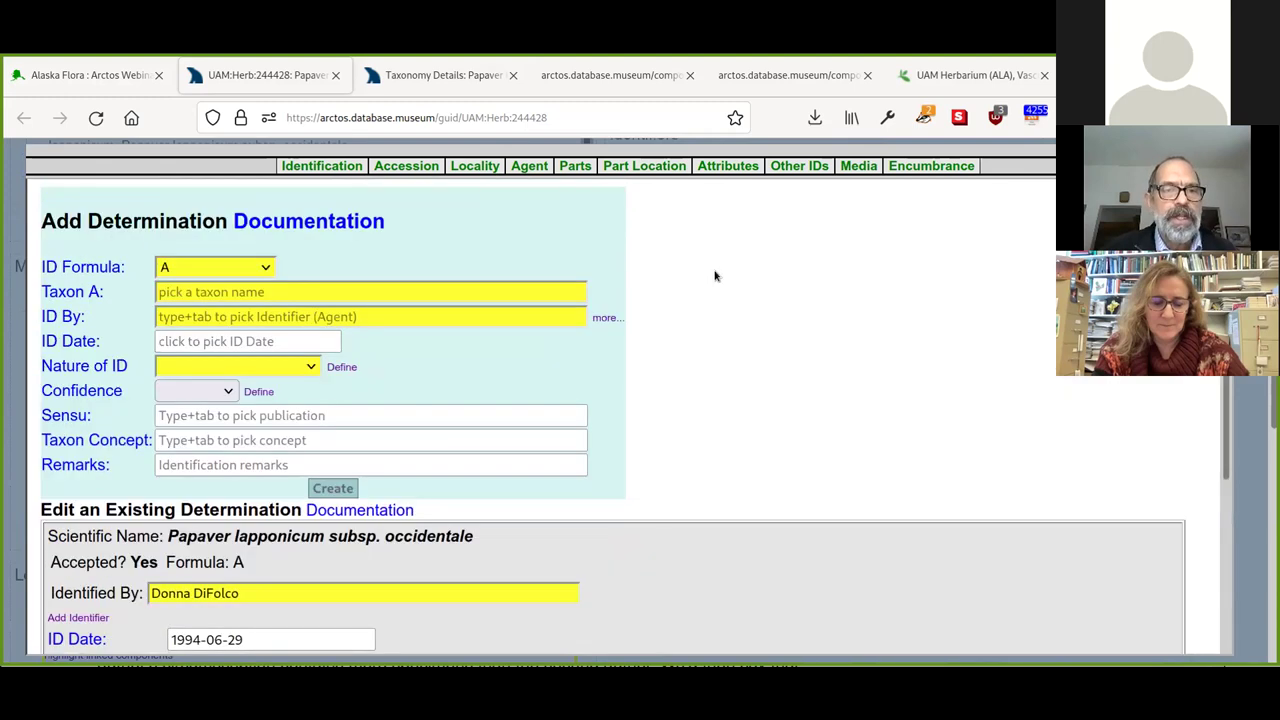
- Set Taxon A of the new determination to Papaver lapponicum subsp. occidentale
{"action": "left_click", "coordinate": [335, 288]}
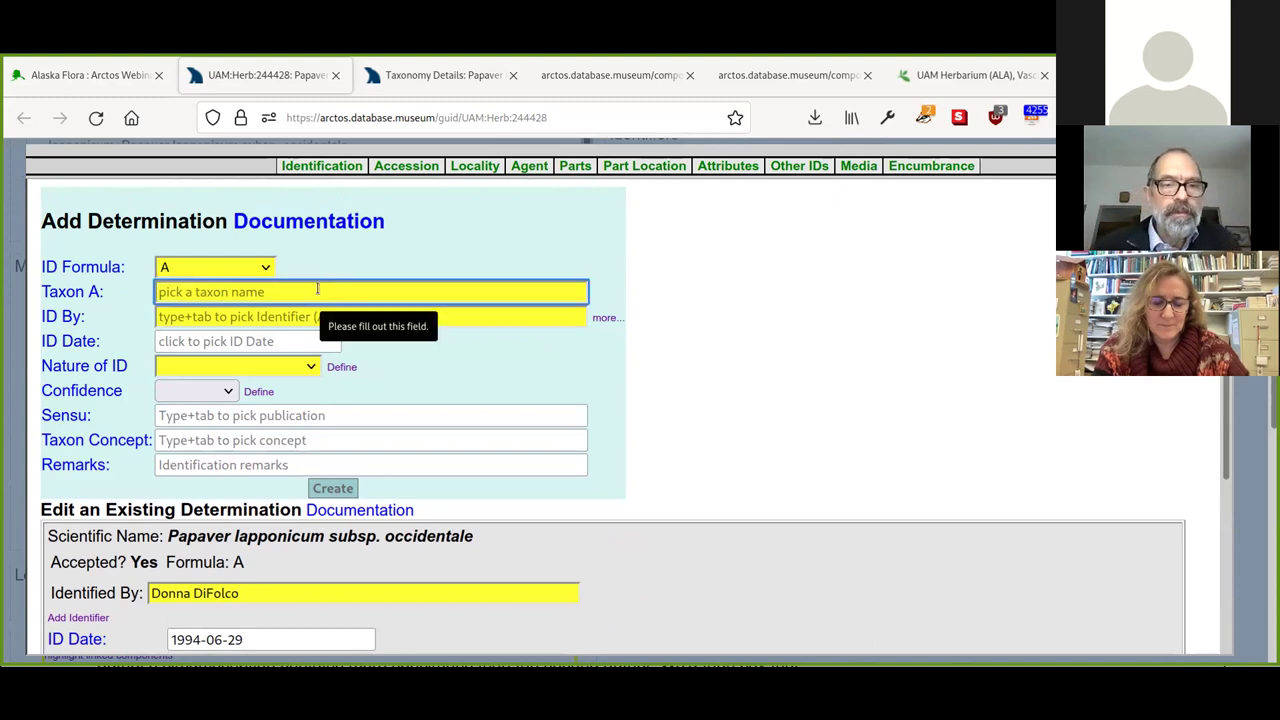
{"action": "type", "text": "Pap"}
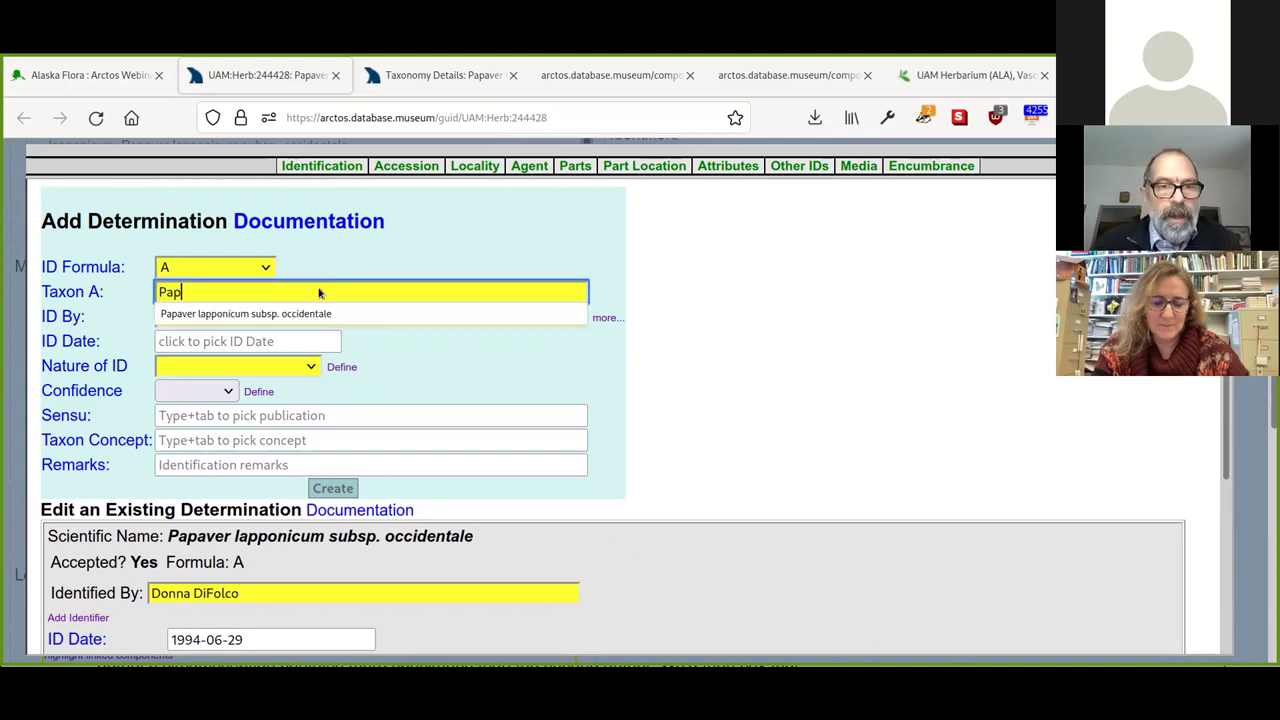
{"action": "type", "text": "av"}
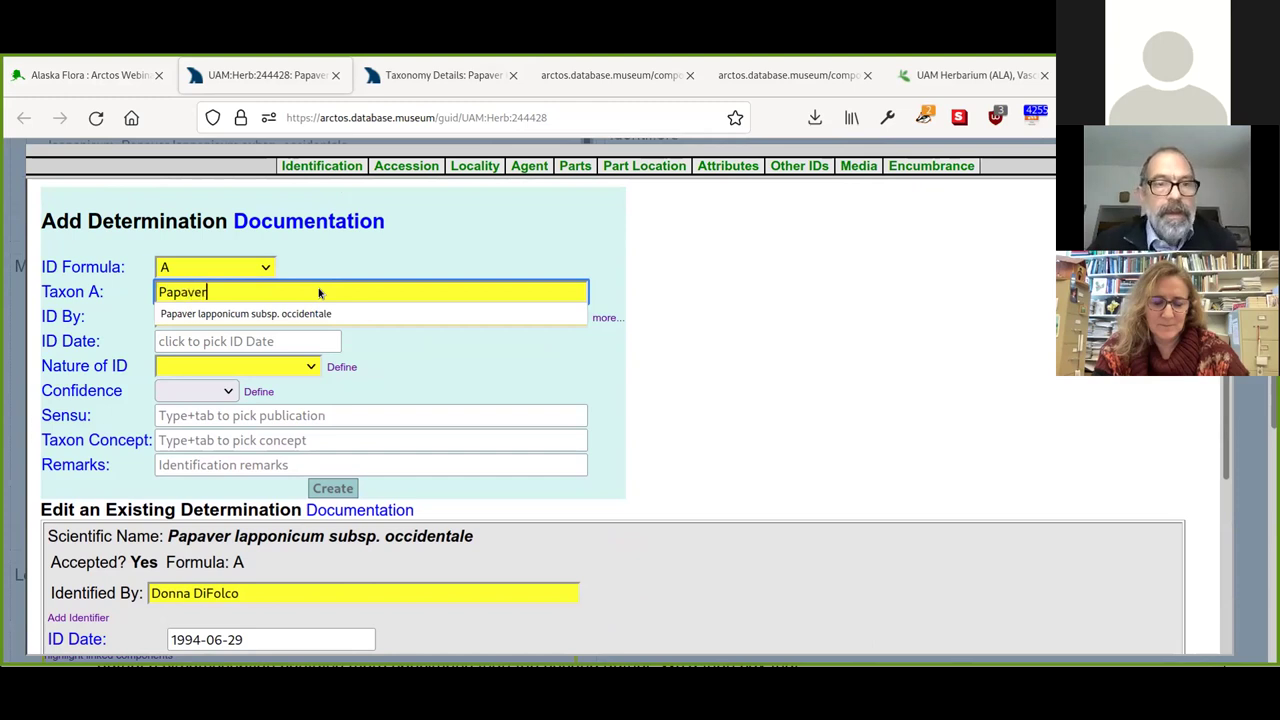
{"action": "type", "text": "er"}
{"action": "left_click", "coordinate": [308, 313]}
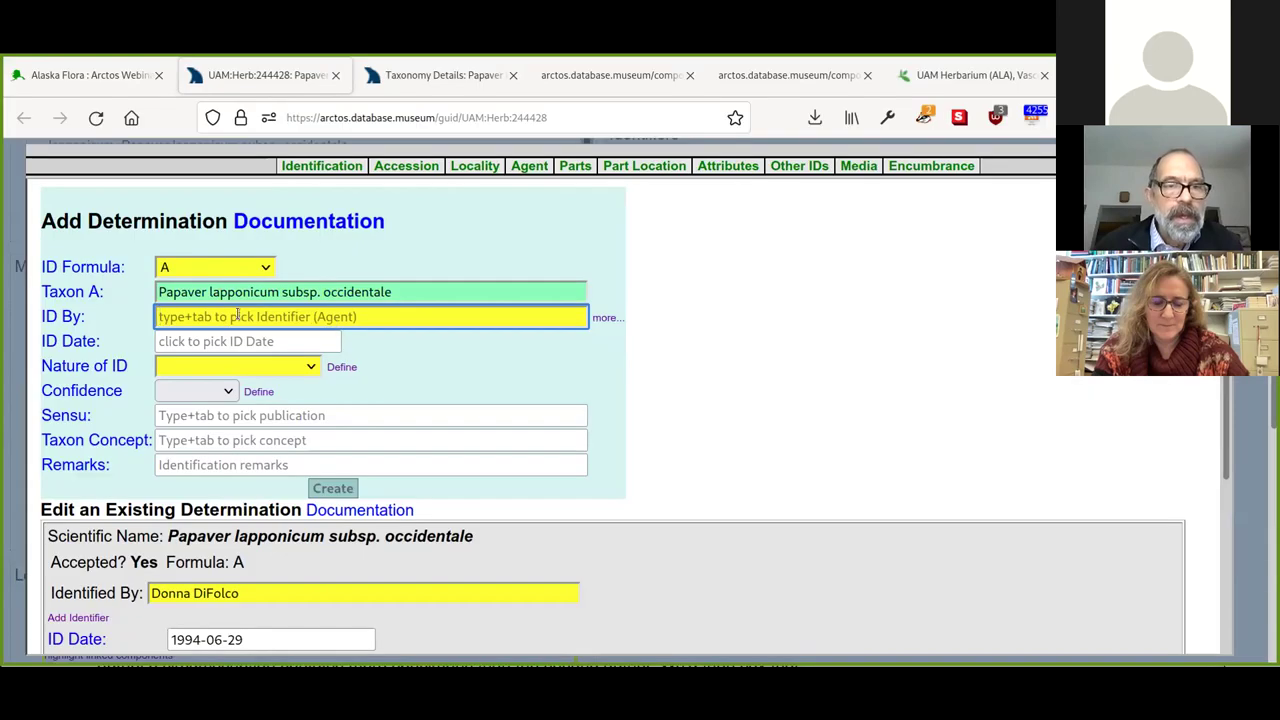
- Enter the identifier's name as the ID By agent and set the ID date to 2021-11-09
{"action": "type", "text": "Ca"}
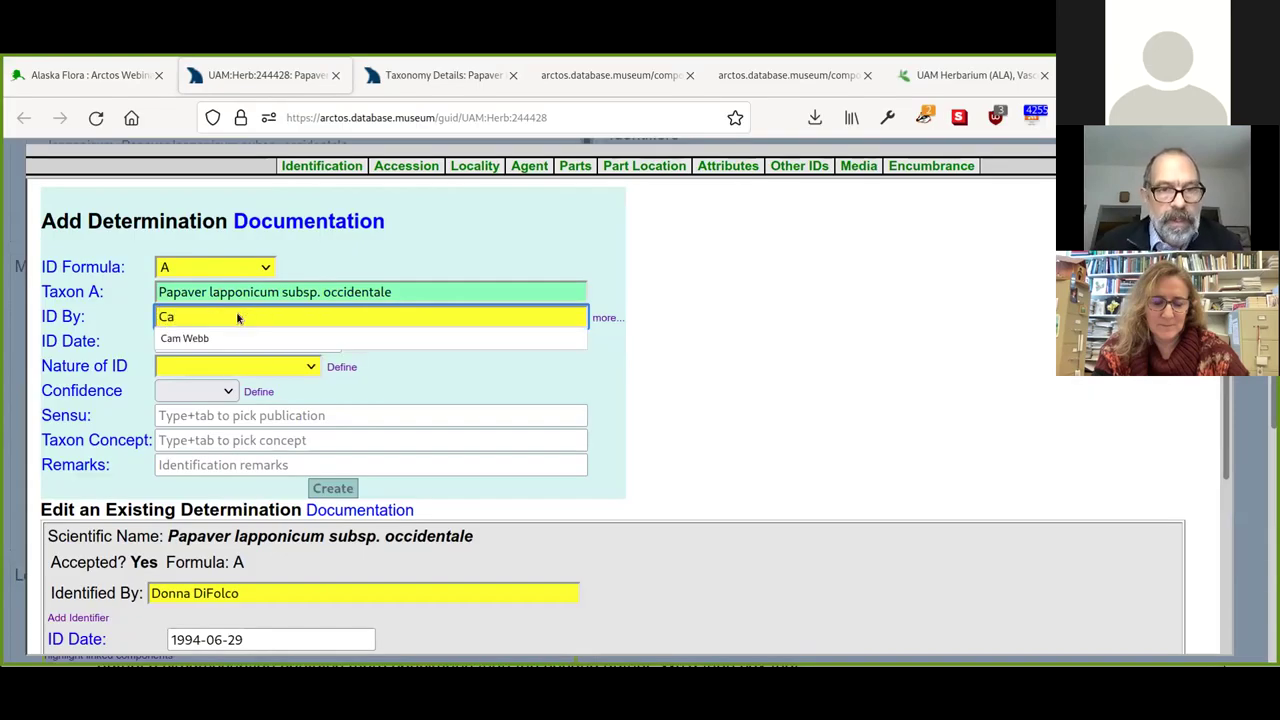
{"action": "type", "text": "m W"}
{"action": "key", "text": "Tab"}
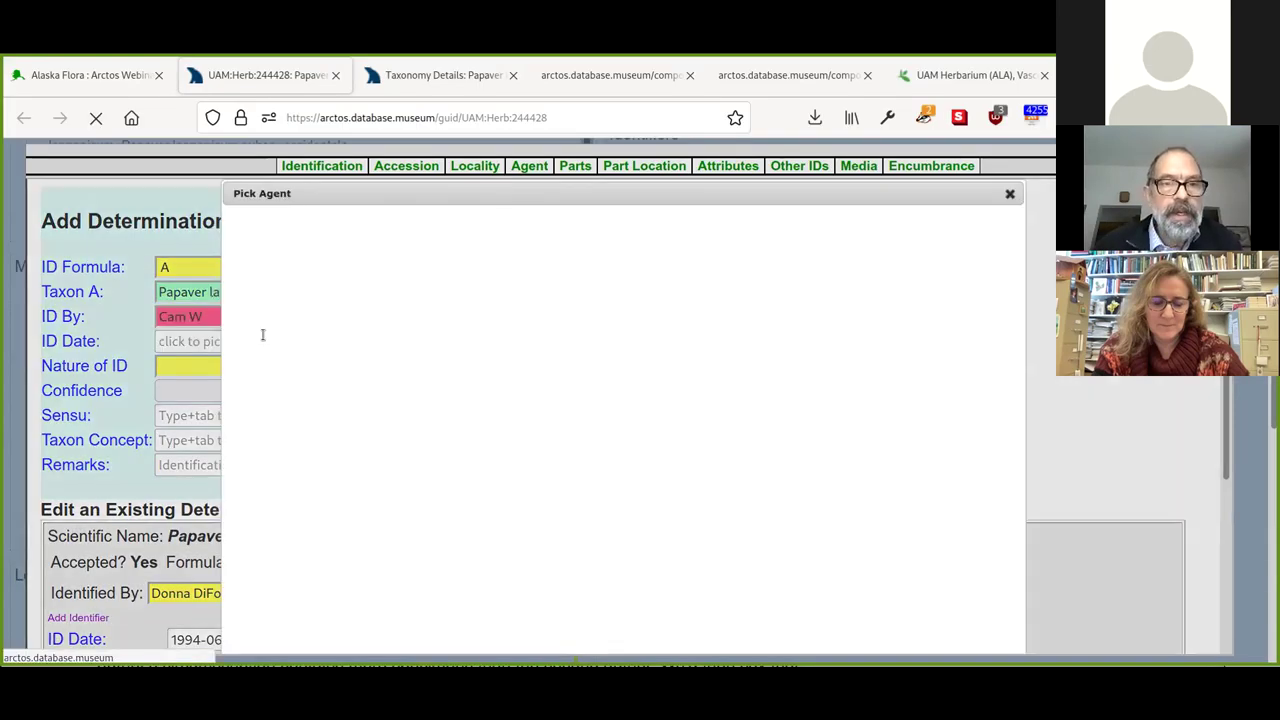
{"action": "key", "text": "Tab"}
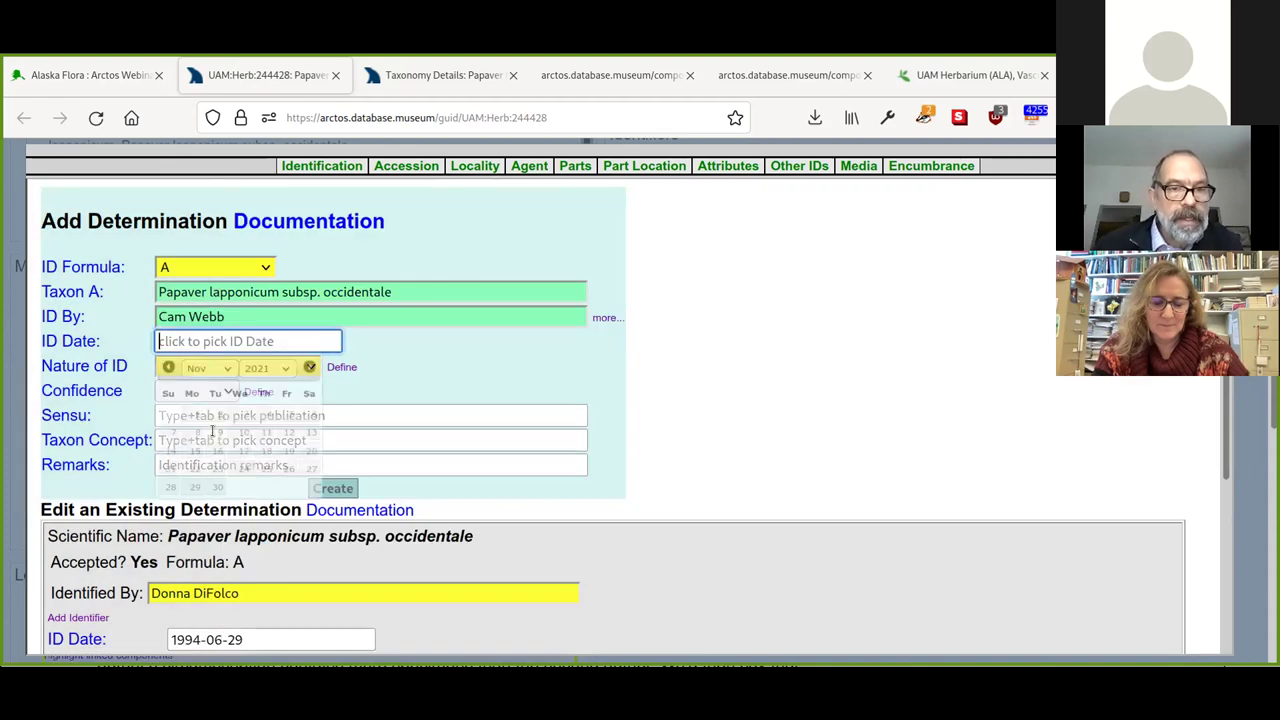
{"action": "key", "text": "Return"}
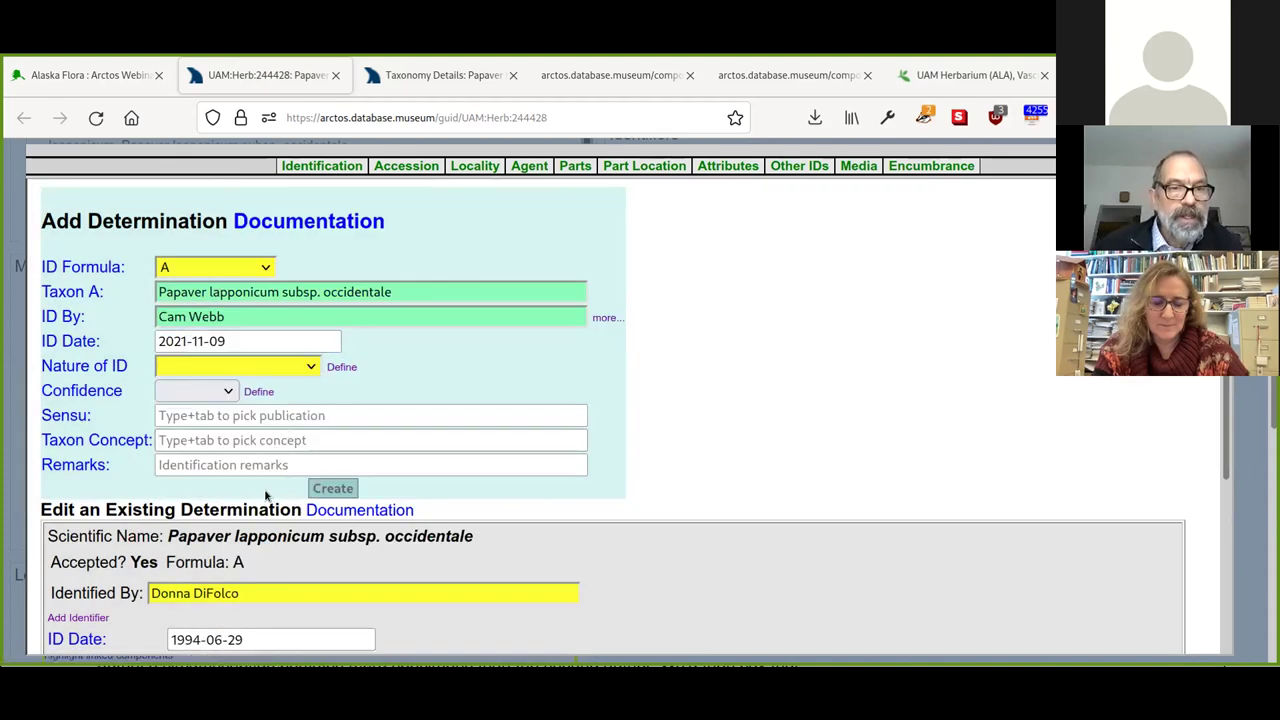
- Set the new determination's nature of ID to revised taxonomy and its confidence to high
{"action": "left_click", "coordinate": [237, 366]}
{"action": "left_click", "coordinate": [260, 606]}
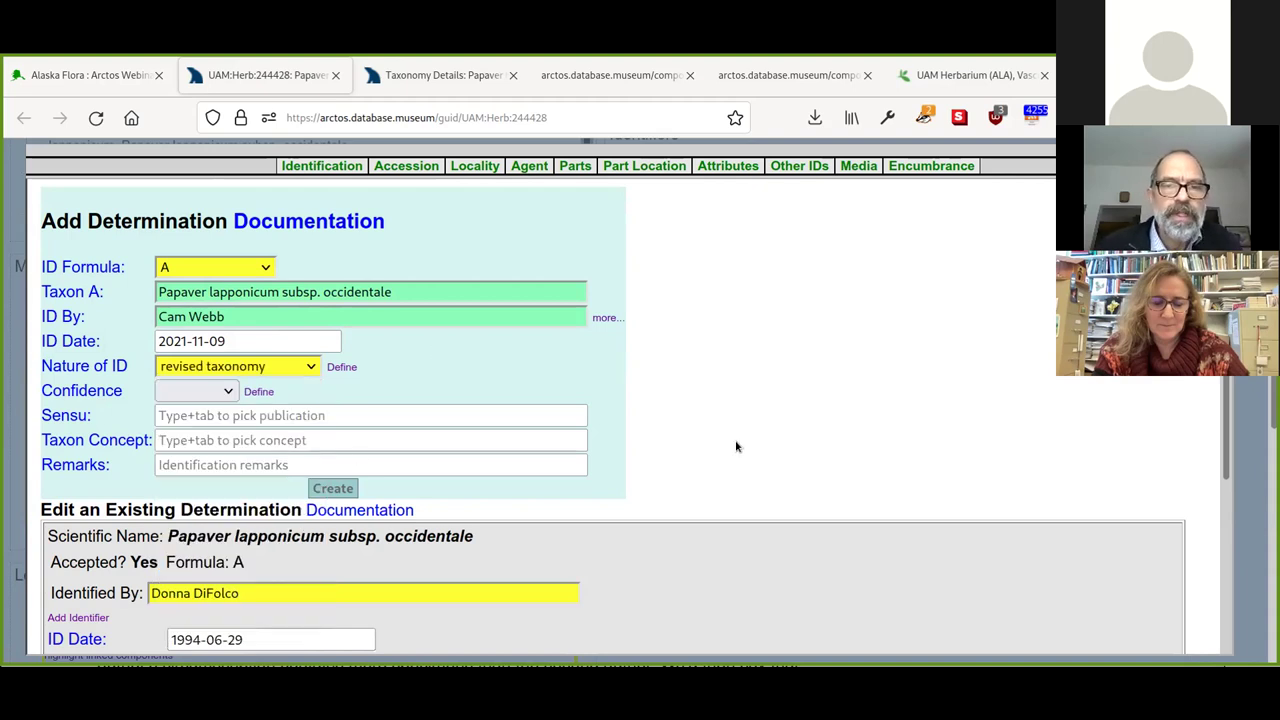
{"action": "scroll", "coordinate": [232, 283], "scroll_direction": "down", "scroll_amount": 1}
{"action": "scroll", "coordinate": [232, 283], "scroll_direction": "down", "scroll_amount": 2}
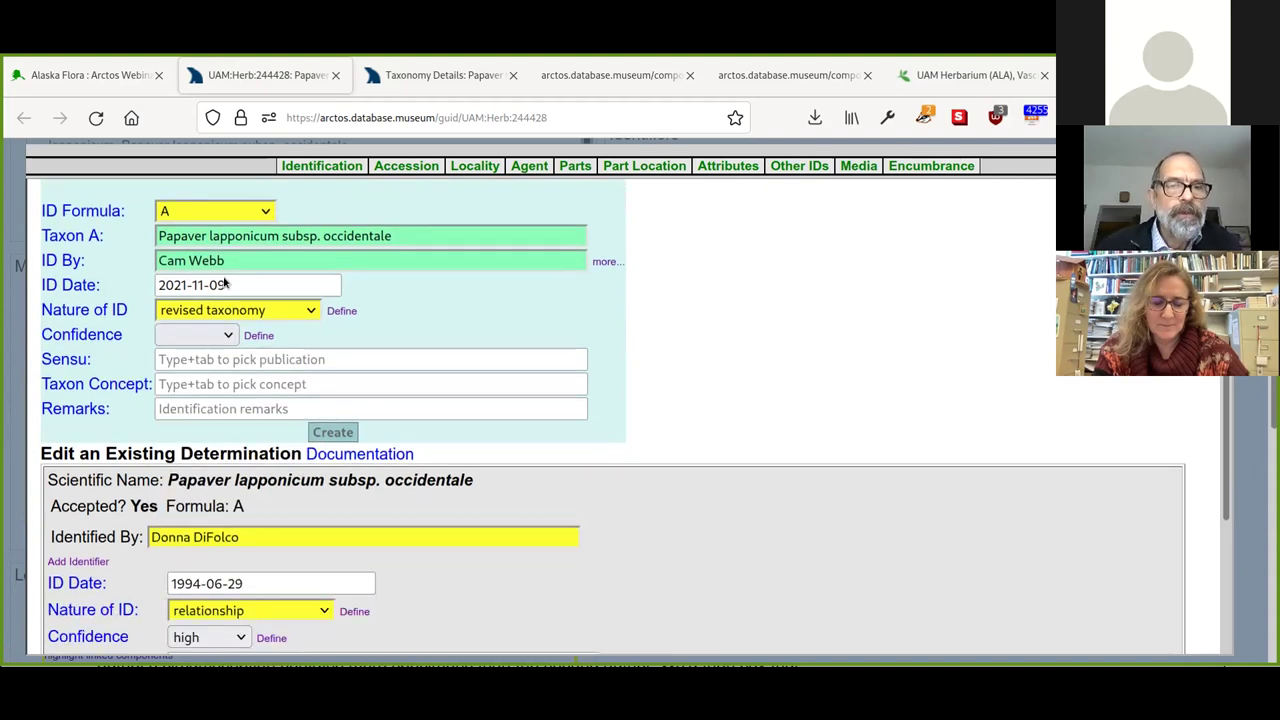
{"action": "left_click", "coordinate": [205, 275]}
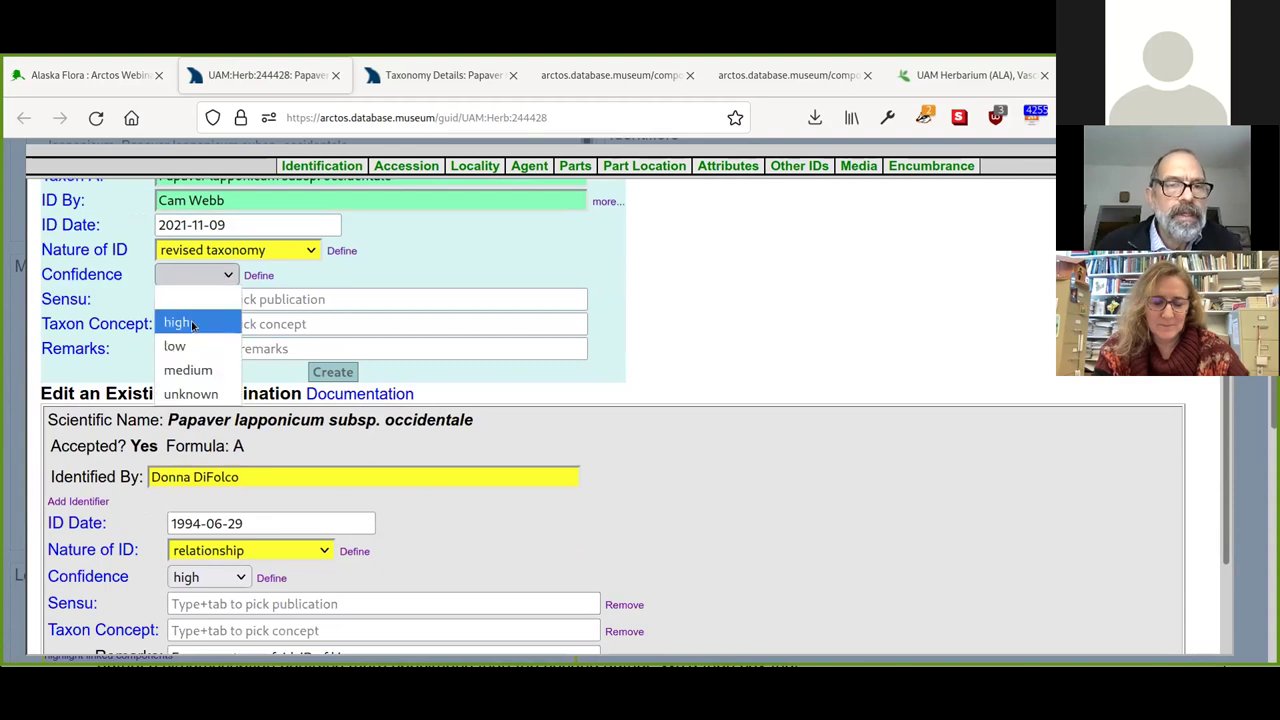
{"action": "left_click", "coordinate": [850, 338]}
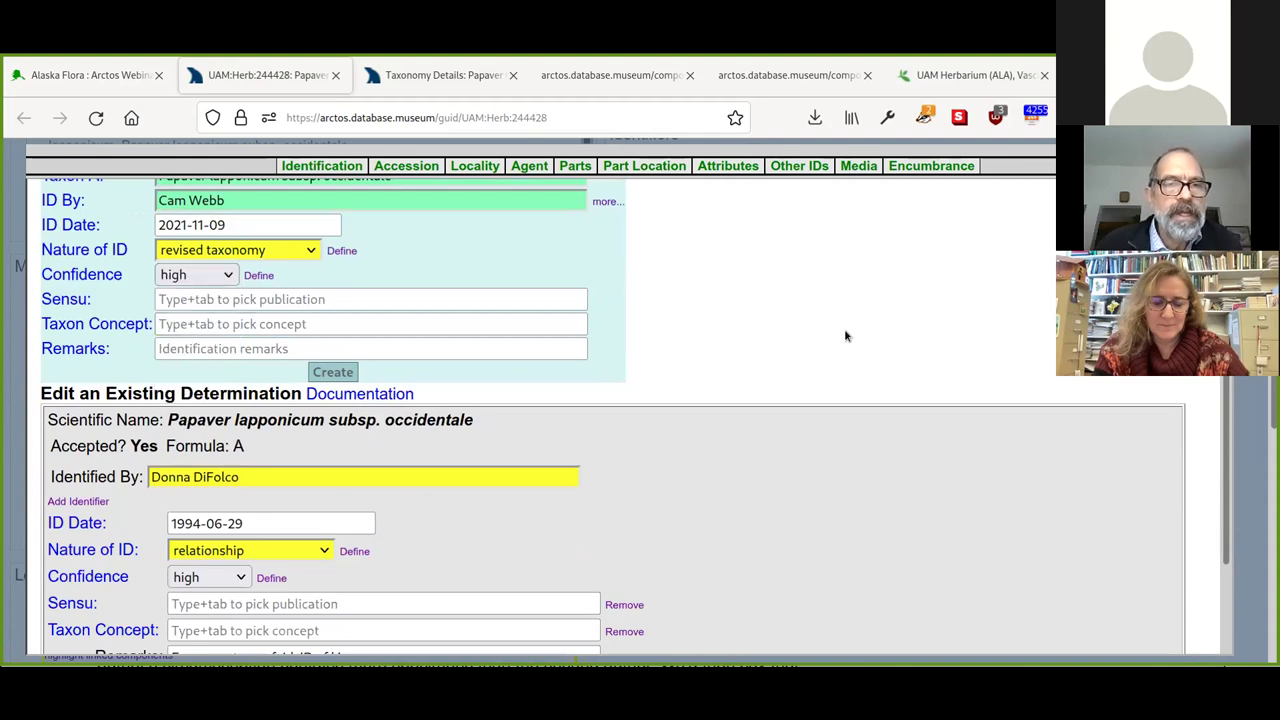
{"action": "scroll", "coordinate": [812, 338], "scroll_direction": "up", "scroll_amount": 2}
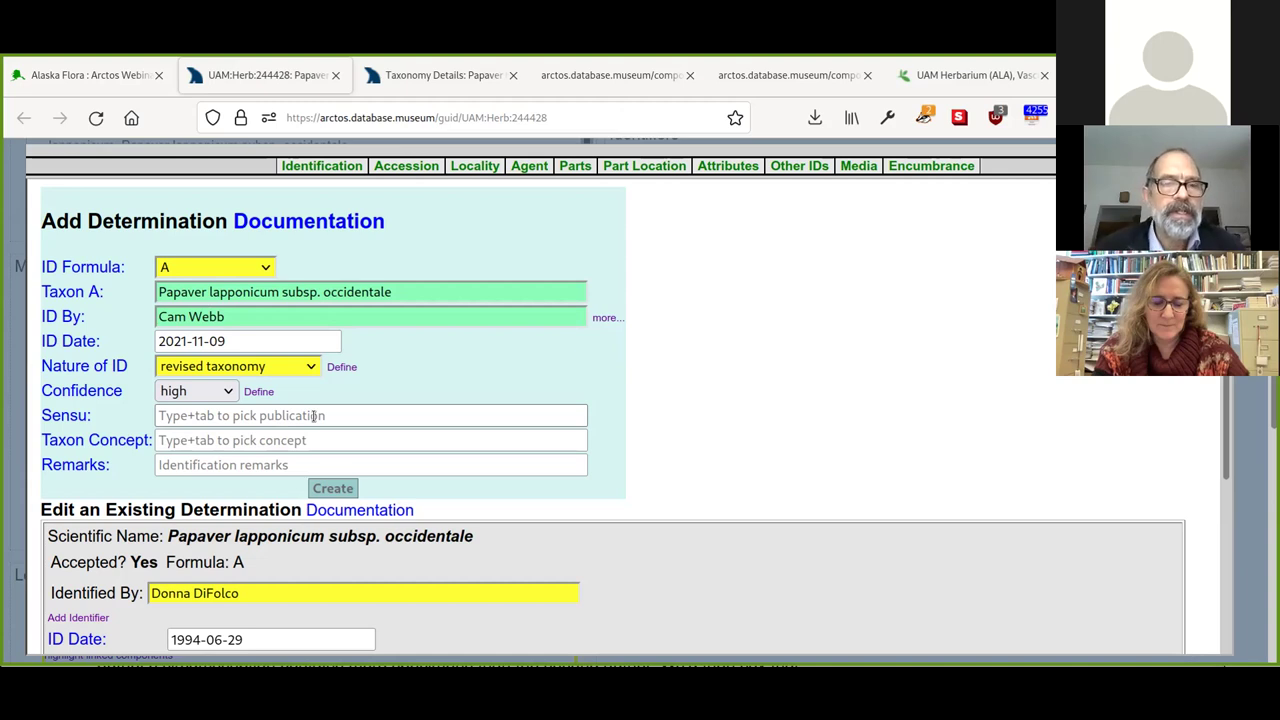
- Assign the taxon concept Papaver lapponicum subsp. occidentale (Lundstr.) Knaben sec. Hultén 1968 and create the determination
{"action": "left_click", "coordinate": [196, 440]}
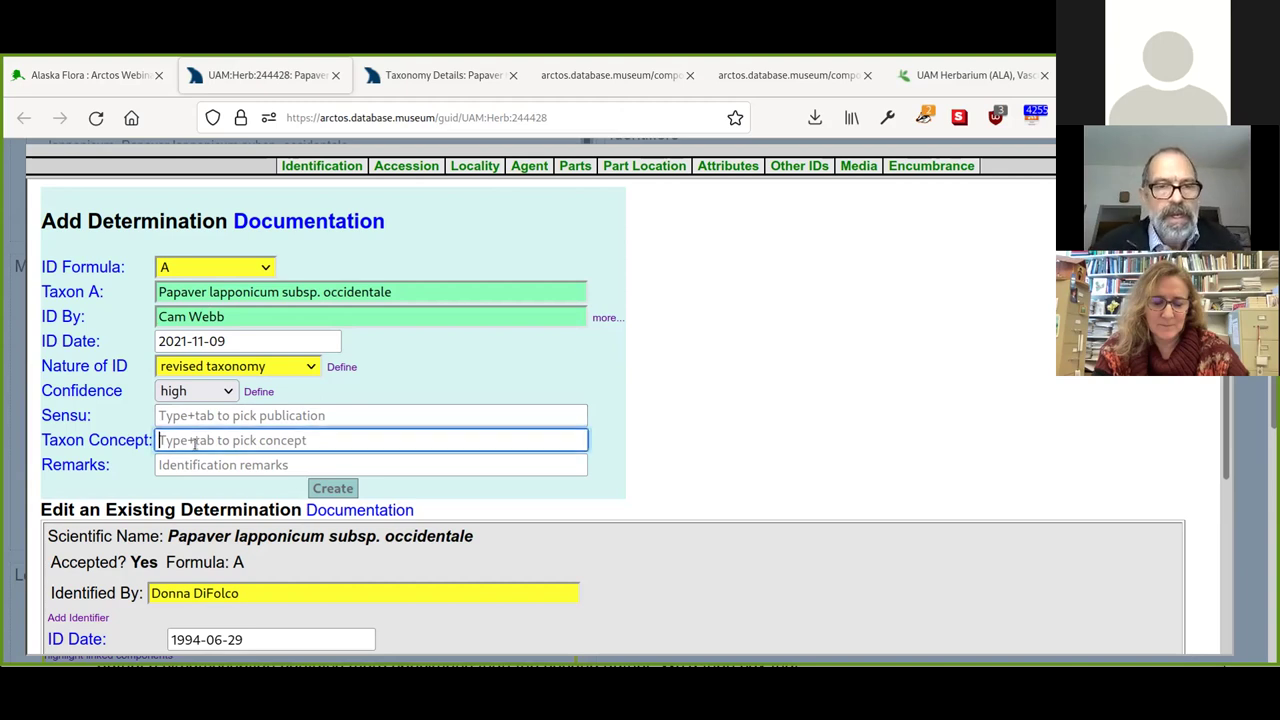
{"action": "type", "text": "Pa"}
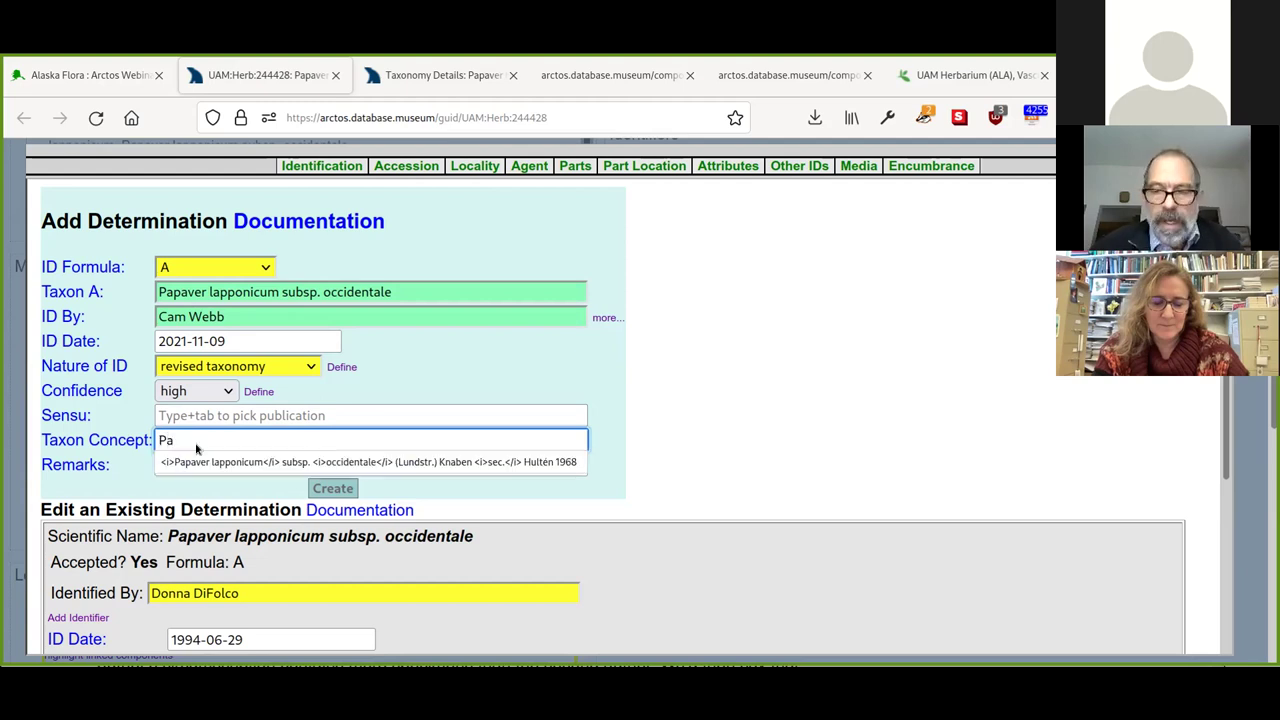
{"action": "type", "text": "pap"}
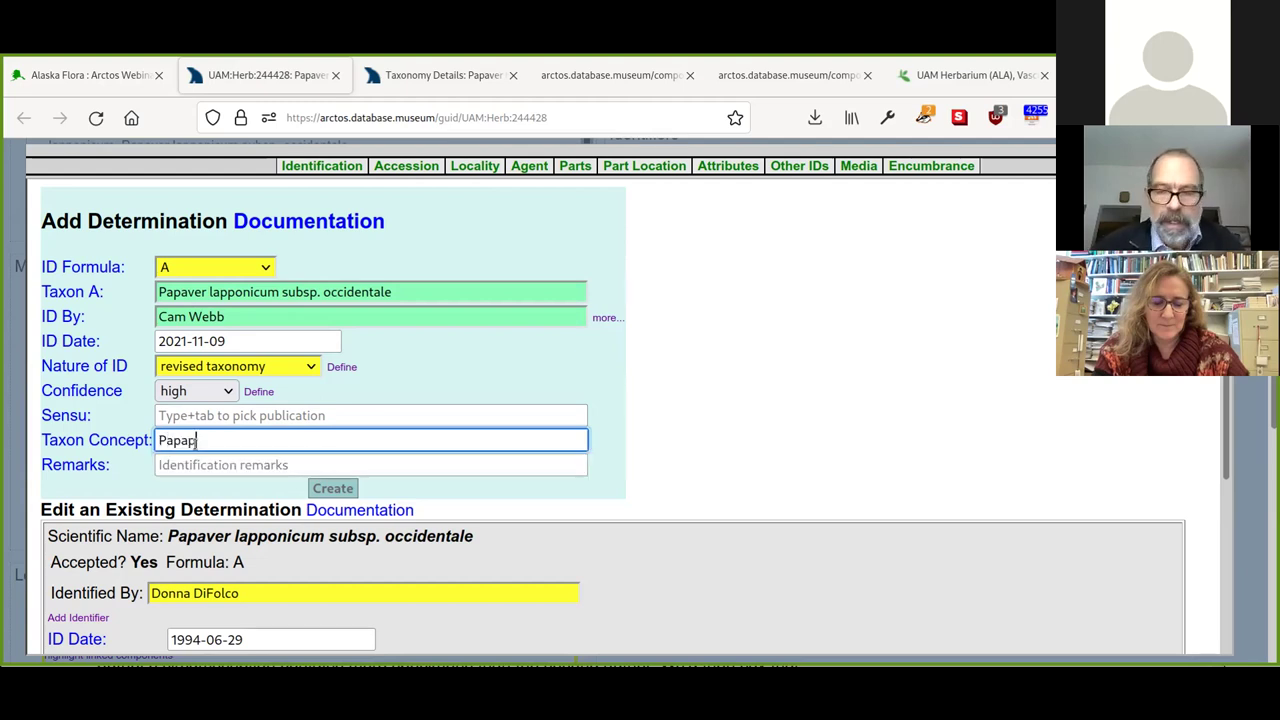
{"action": "type", "text": "ver"}
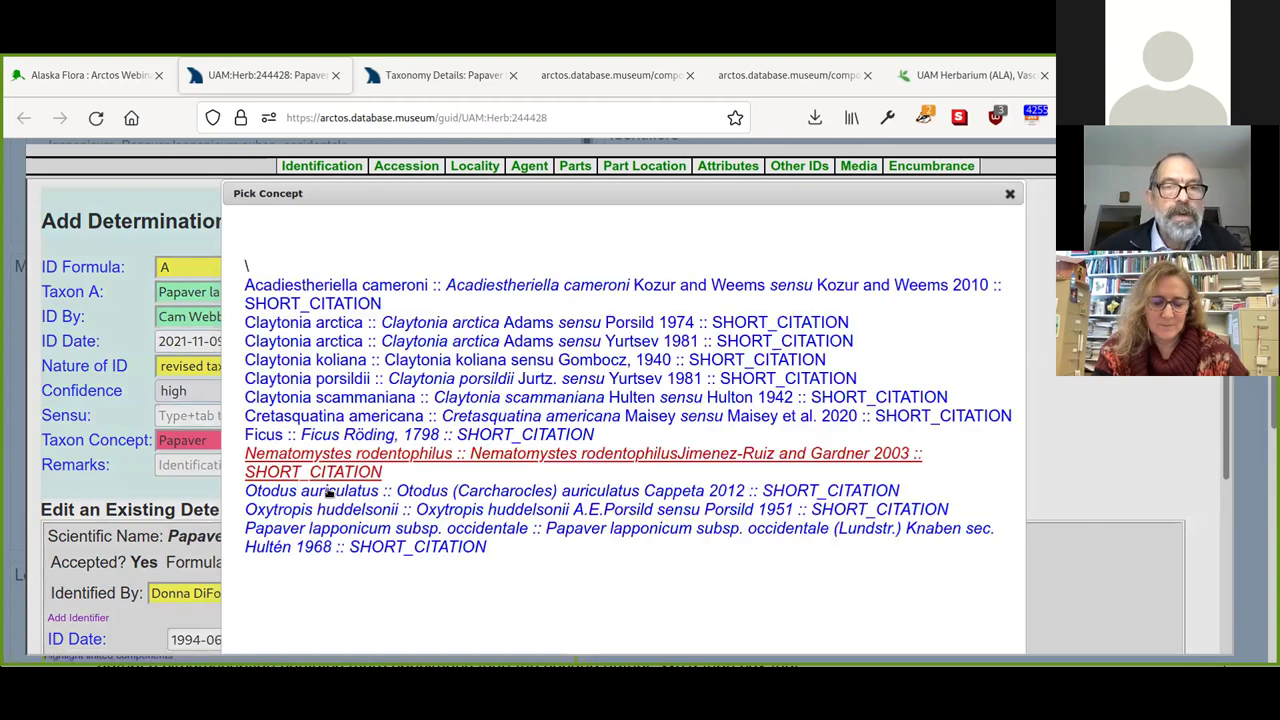
{"action": "left_click", "coordinate": [328, 491]}
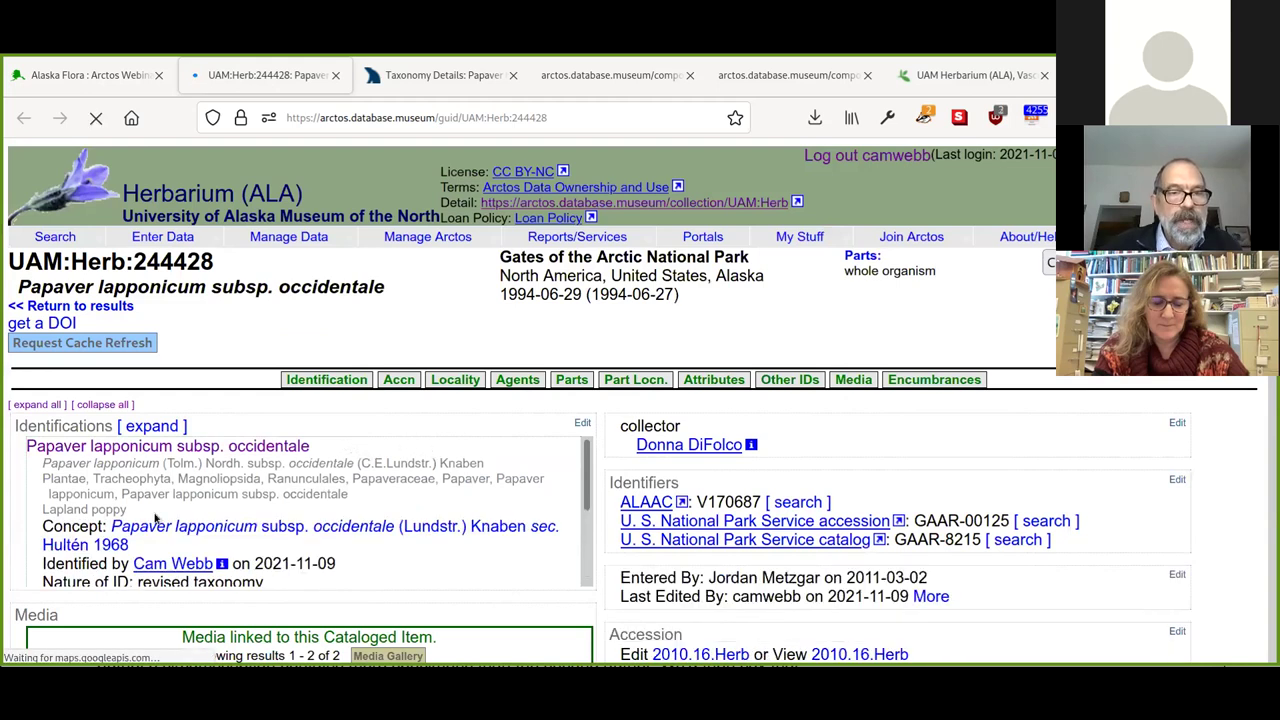
- Review the specimen's new and previous identifications, including the linked taxon concept
{"action": "scroll", "coordinate": [337, 515], "scroll_direction": "down", "scroll_amount": 3}
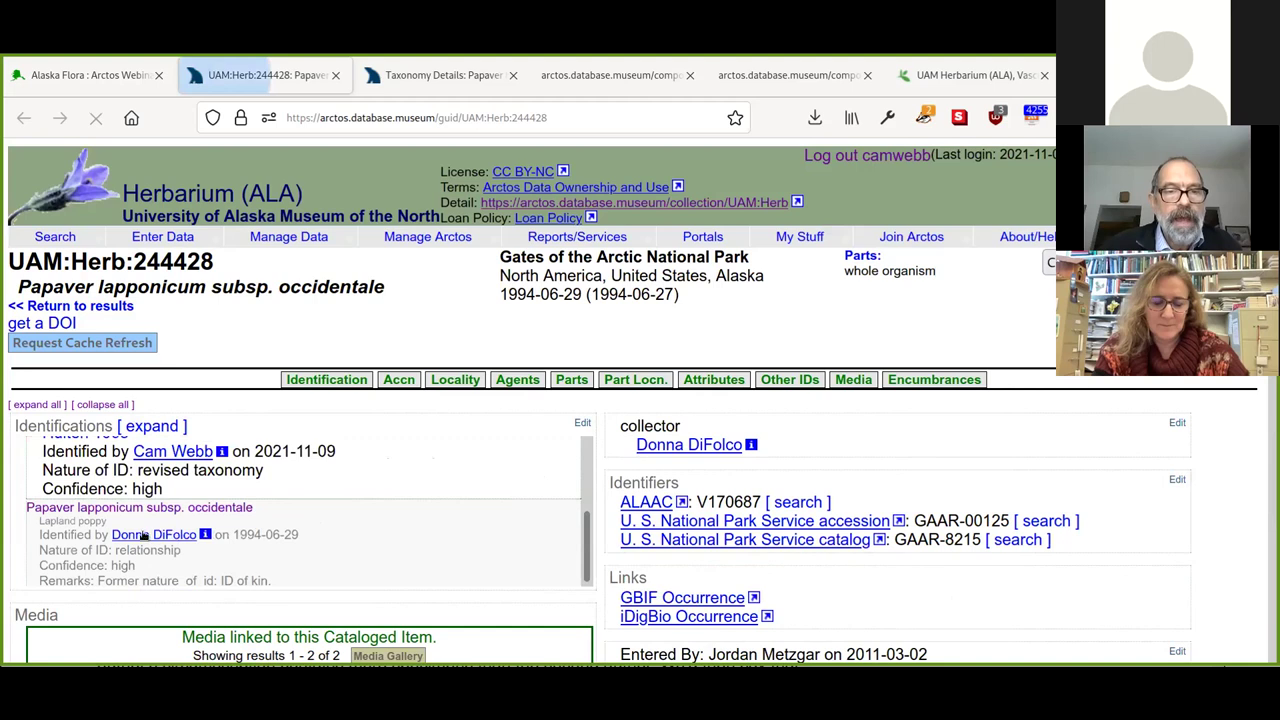
{"action": "scroll", "coordinate": [153, 529], "scroll_direction": "up", "scroll_amount": 3}
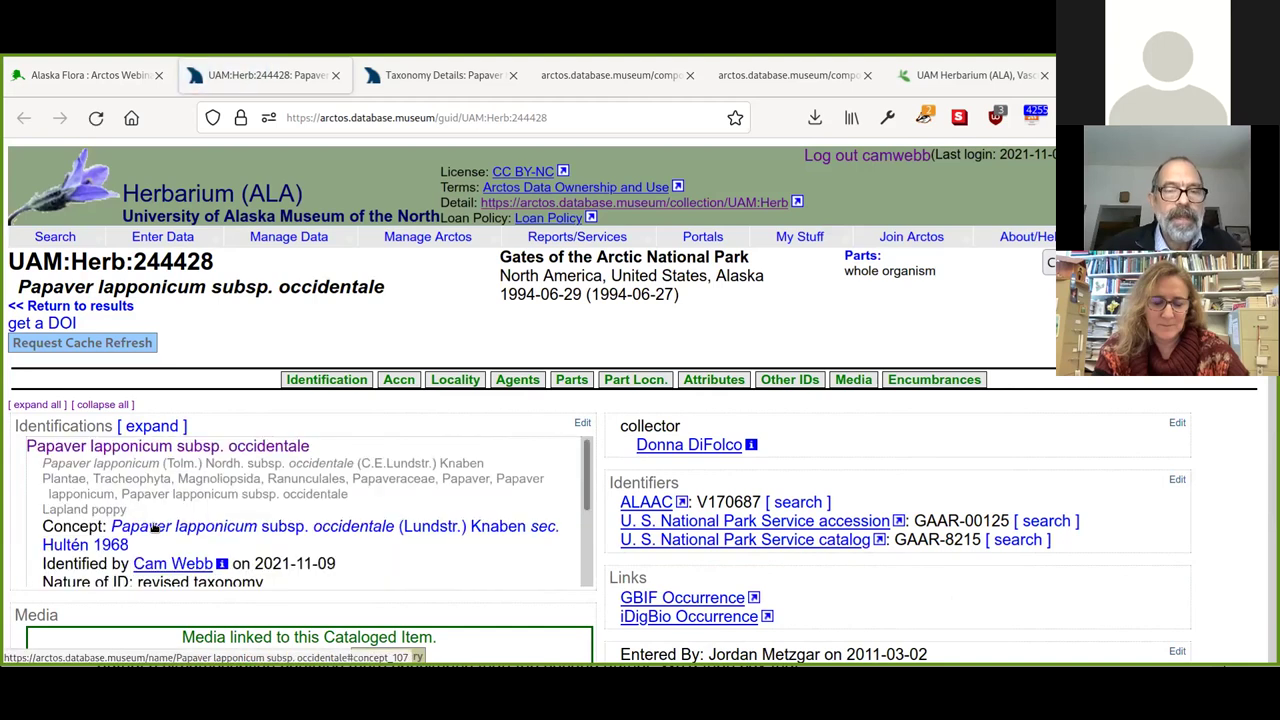
{"action": "left_click", "coordinate": [176, 530]}
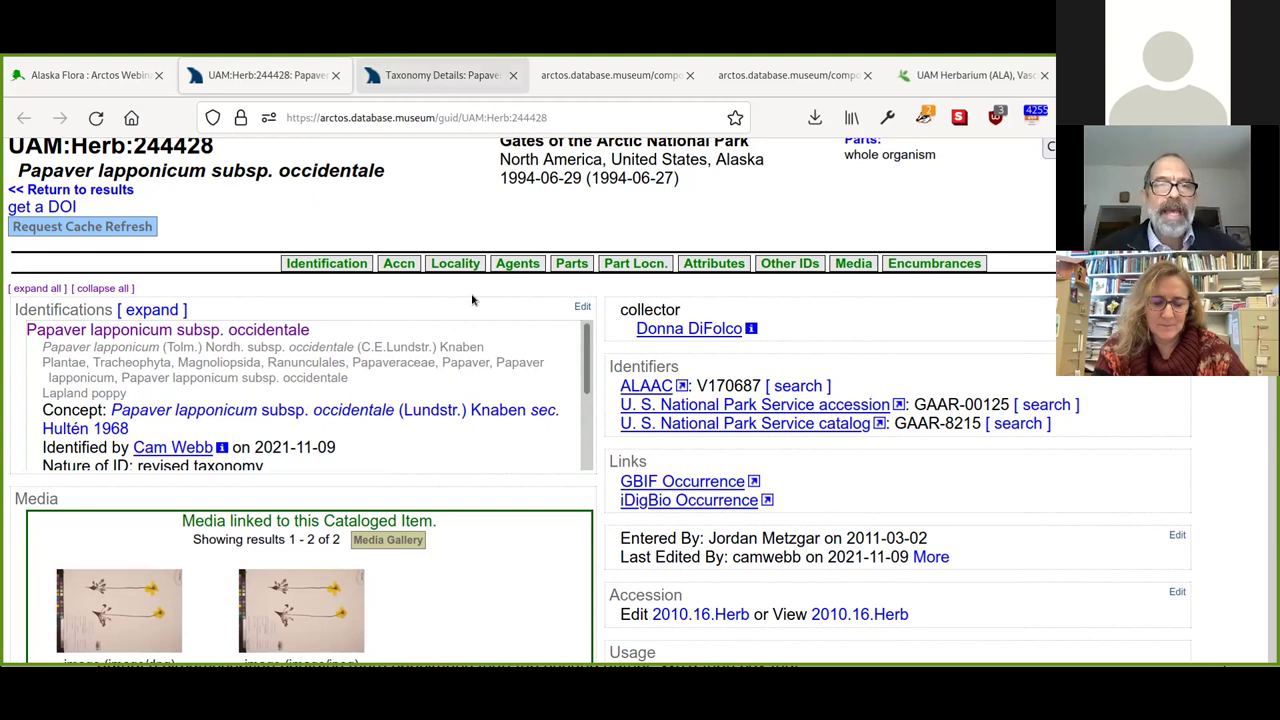
- Examine the Papaver hultenii taxonomy page and locate P. hultenii sec. PAF in the Alaska Flora alignment map
{"action": "key", "text": "ctrl+Tab"}
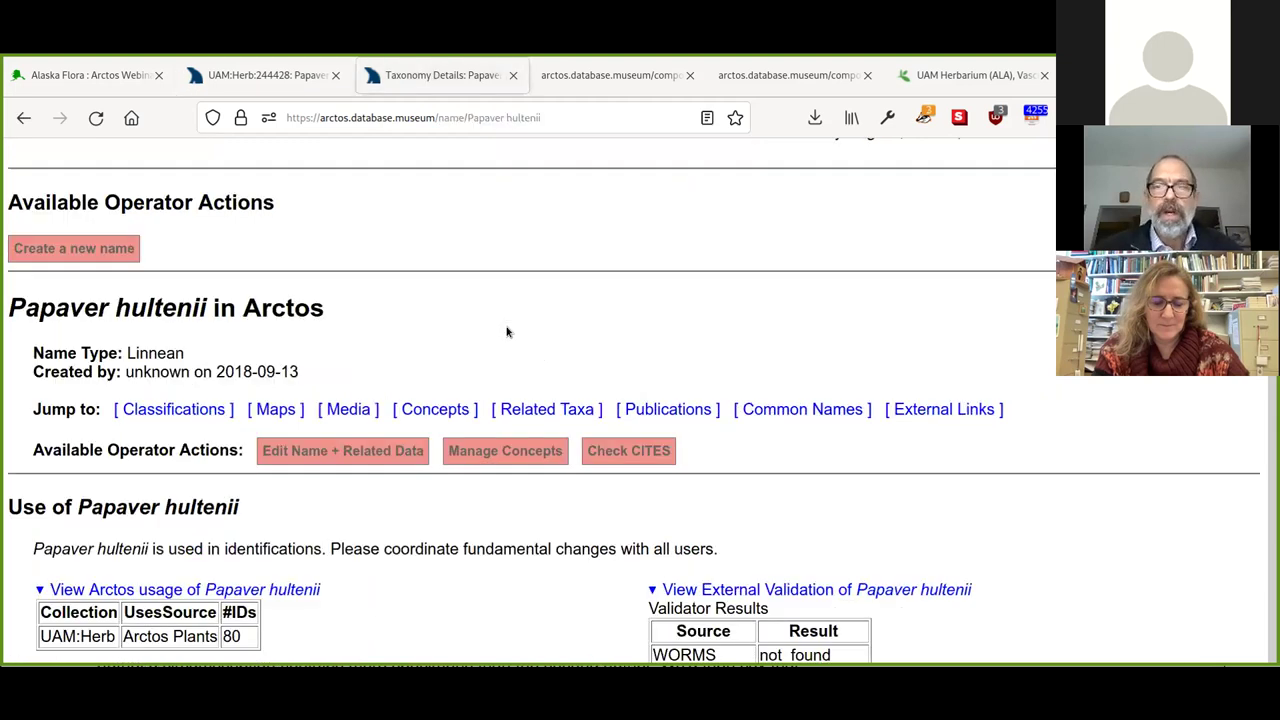
{"action": "scroll", "coordinate": [490, 341], "scroll_direction": "up", "scroll_amount": 1}
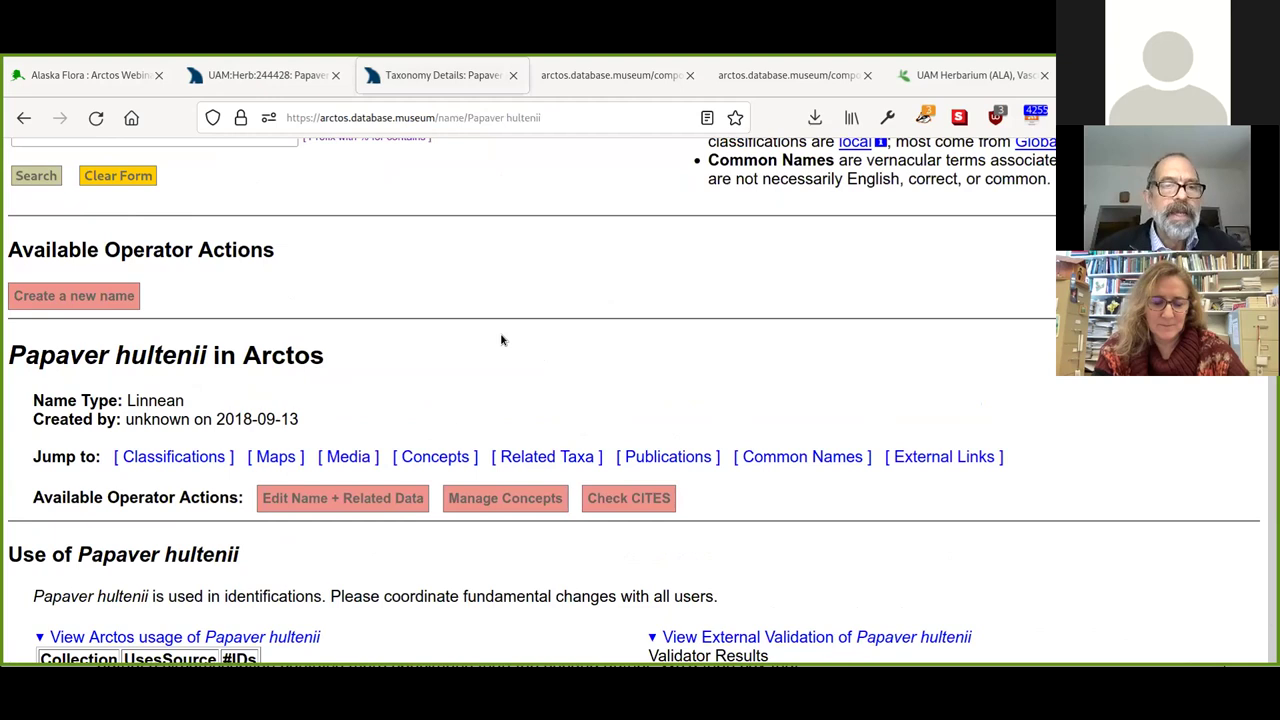
{"action": "scroll", "coordinate": [490, 300], "scroll_direction": "up", "scroll_amount": 1}
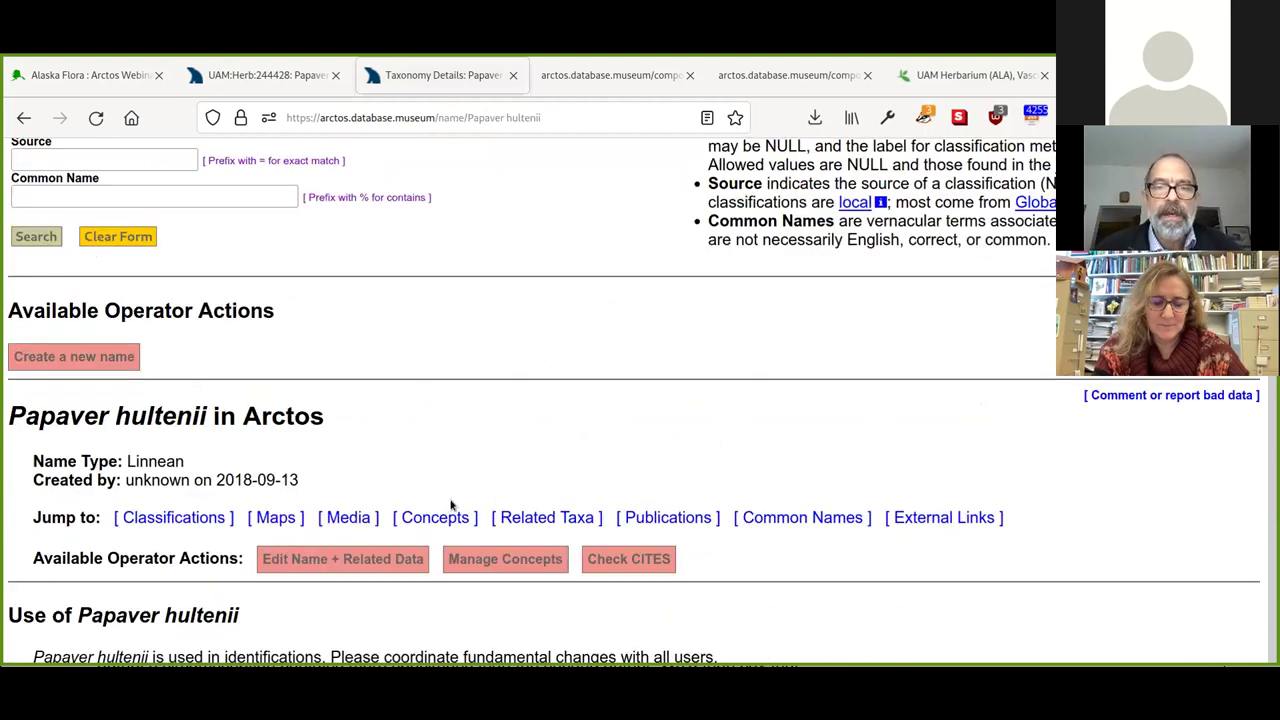
{"action": "scroll", "coordinate": [589, 477], "scroll_direction": "up", "scroll_amount": 3}
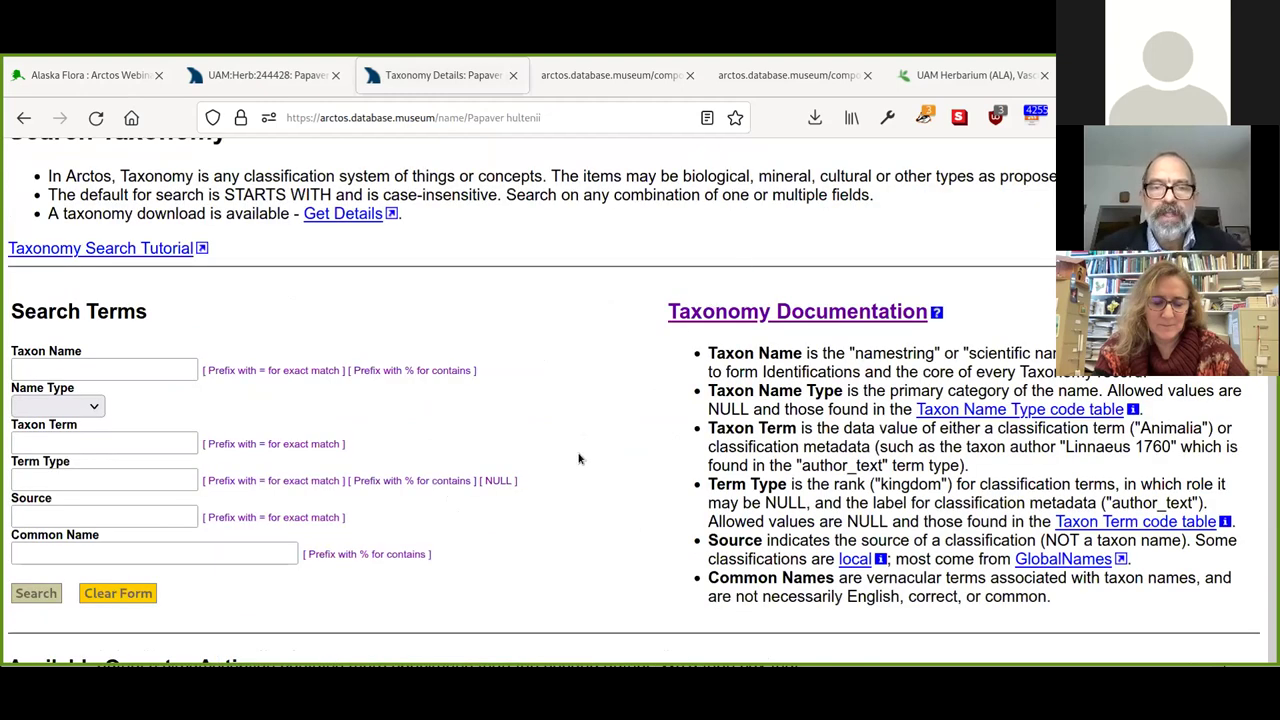
{"action": "key", "text": "ctrl+1"}
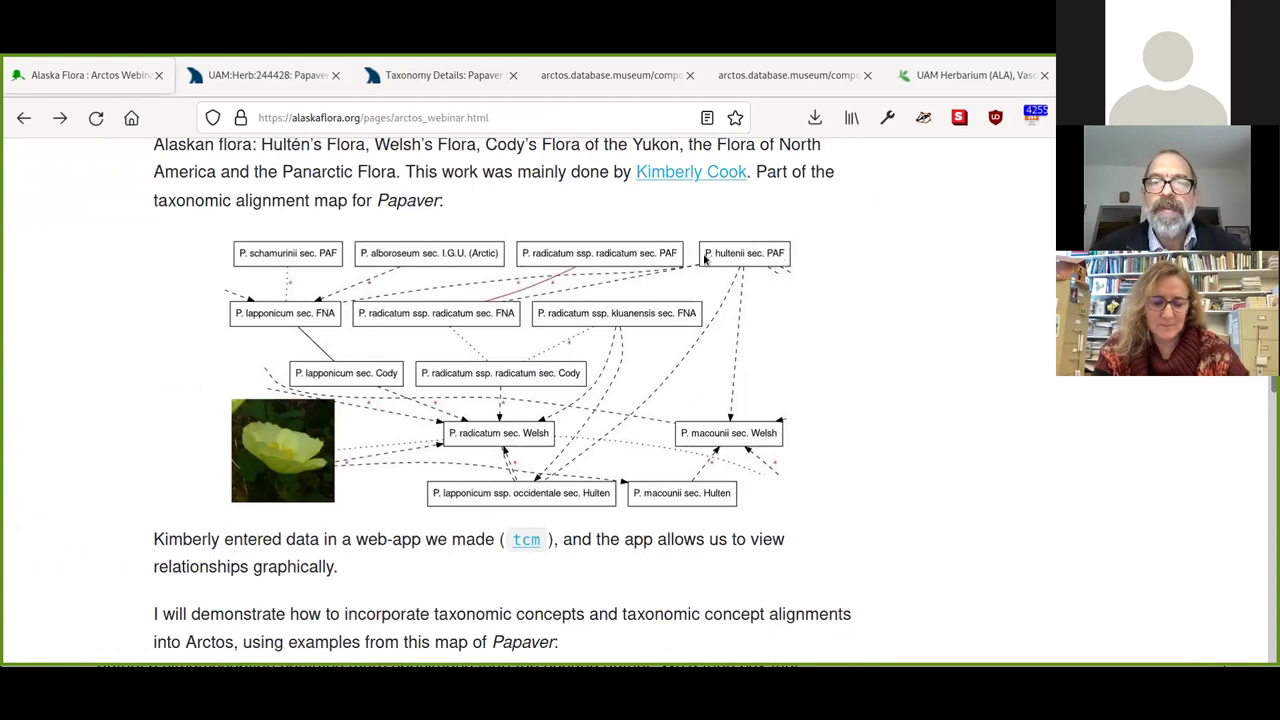
{"action": "left_click", "coordinate": [440, 79]}
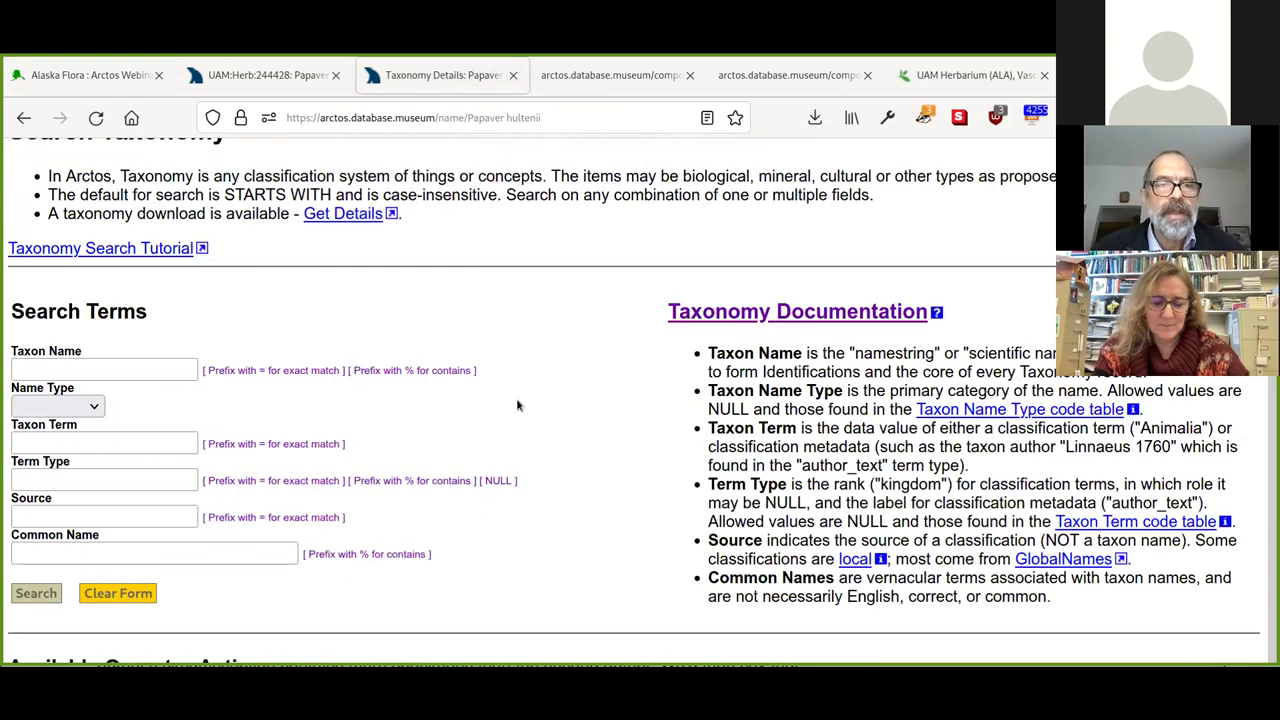
{"action": "scroll", "coordinate": [529, 373], "scroll_direction": "up", "scroll_amount": 2}
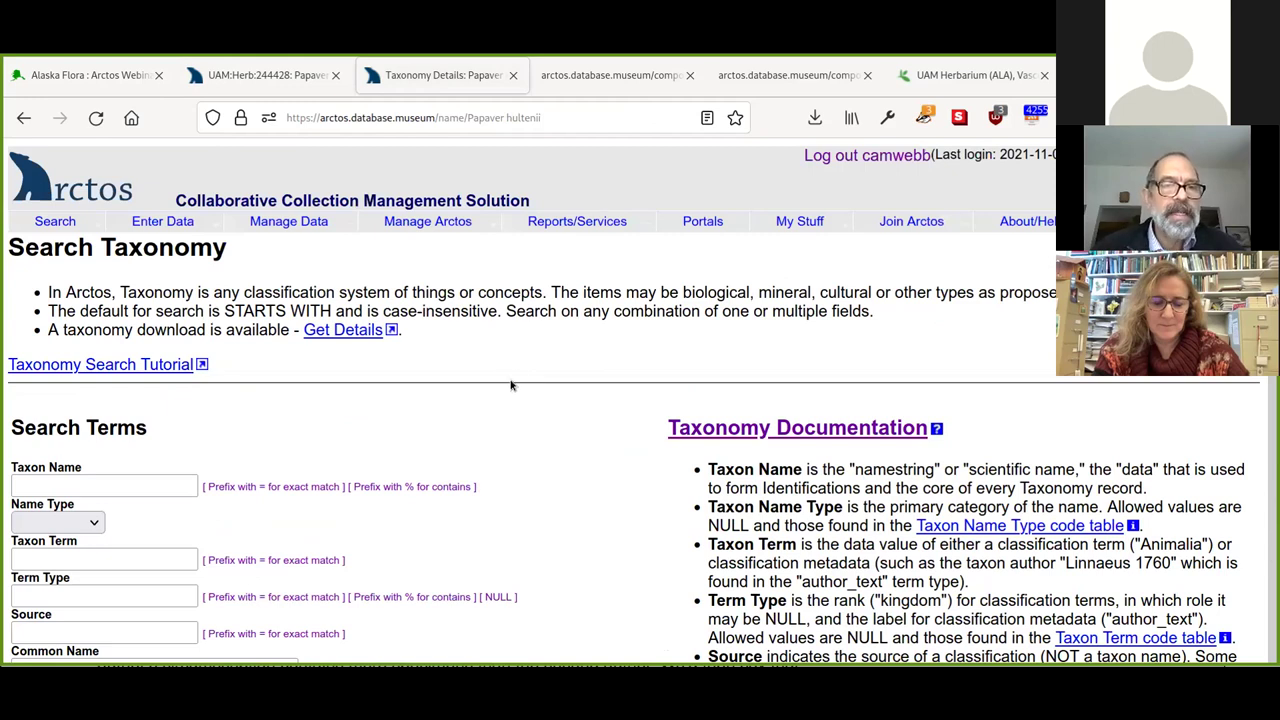
{"action": "scroll", "coordinate": [52, 446], "scroll_direction": "down", "scroll_amount": 3}
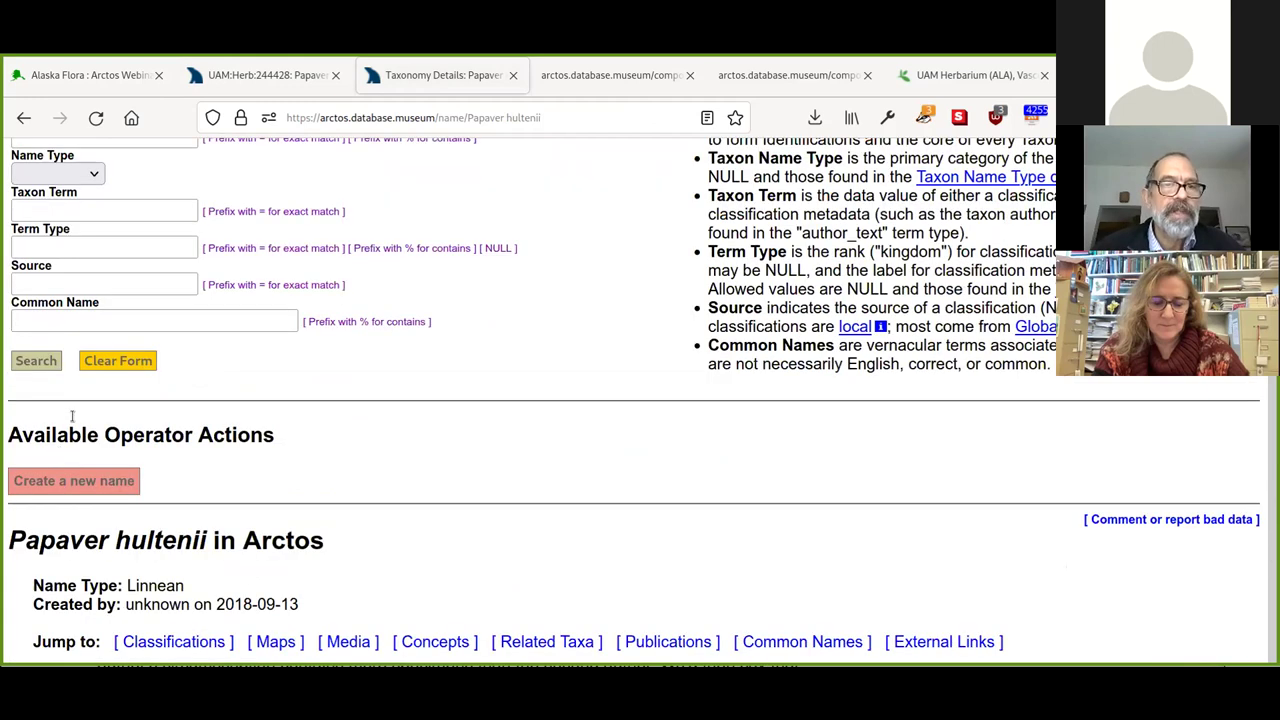
{"action": "scroll", "coordinate": [73, 422], "scroll_direction": "down", "scroll_amount": 10}
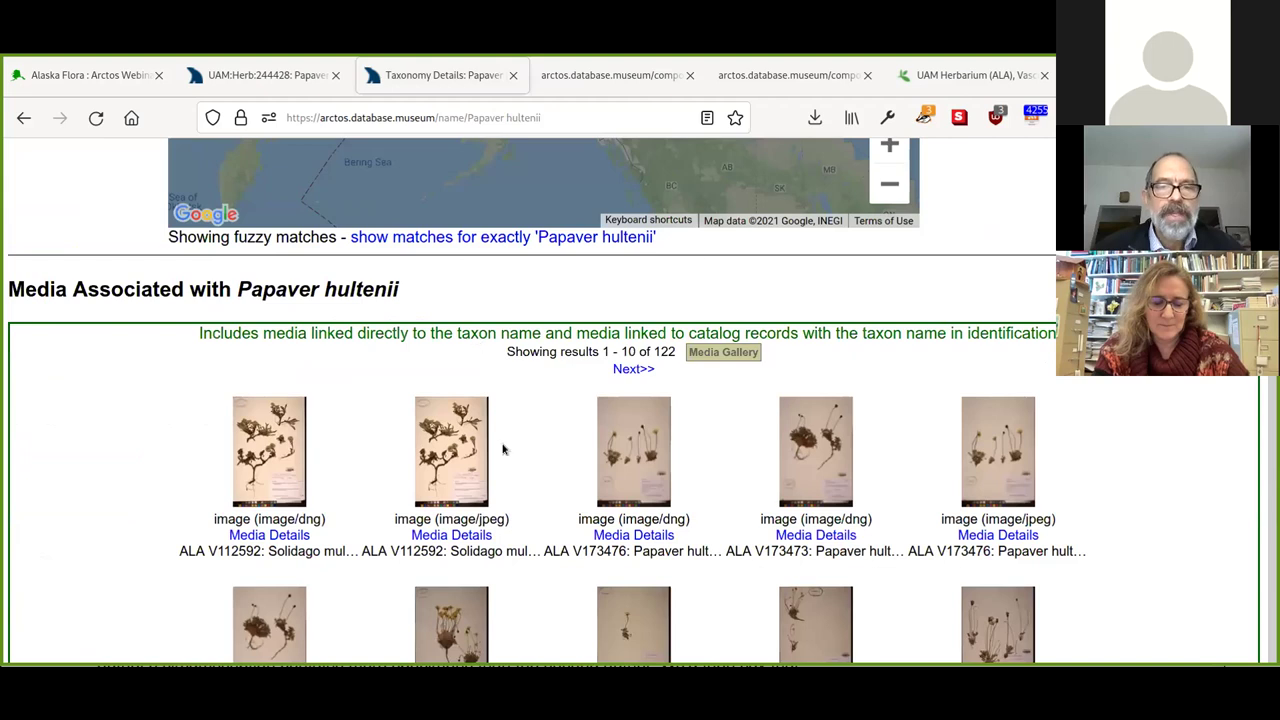
{"action": "scroll", "coordinate": [501, 464], "scroll_direction": "up", "scroll_amount": 4}
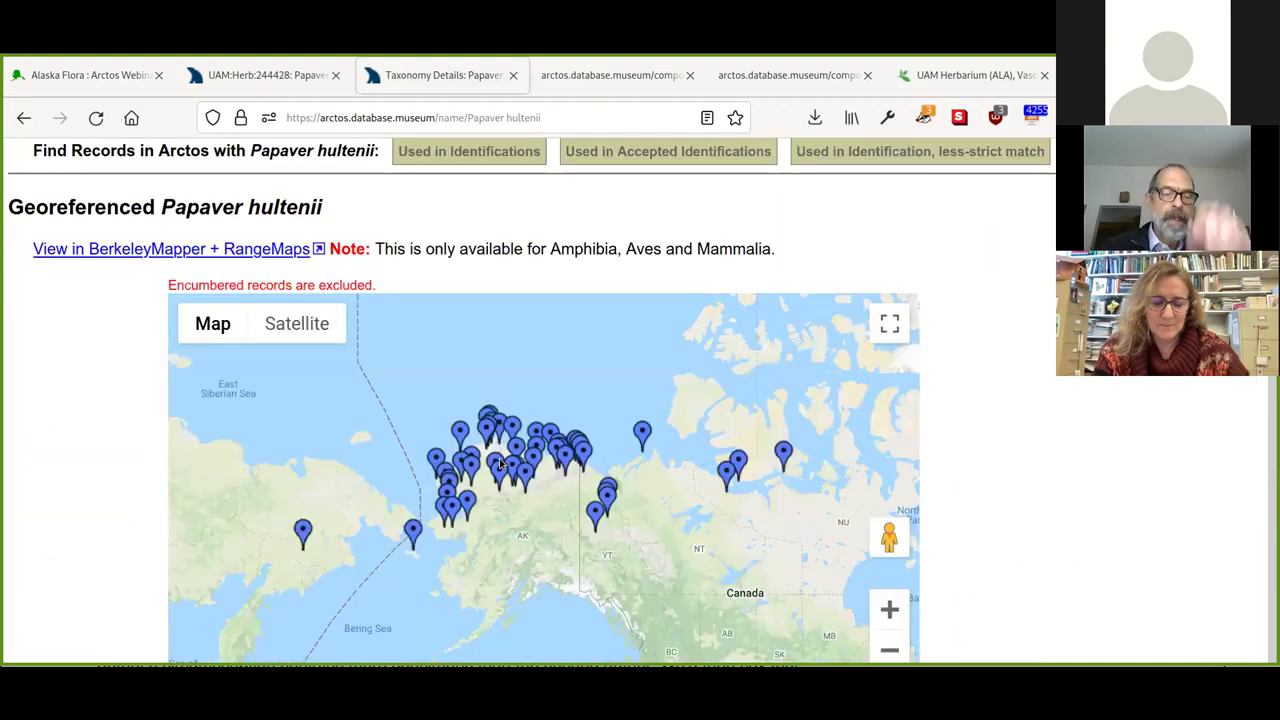
- Open concept management for Papaver hultenii and pick PAF 2011 as the new concept's publication
{"action": "scroll", "coordinate": [501, 464], "scroll_direction": "up", "scroll_amount": 5}
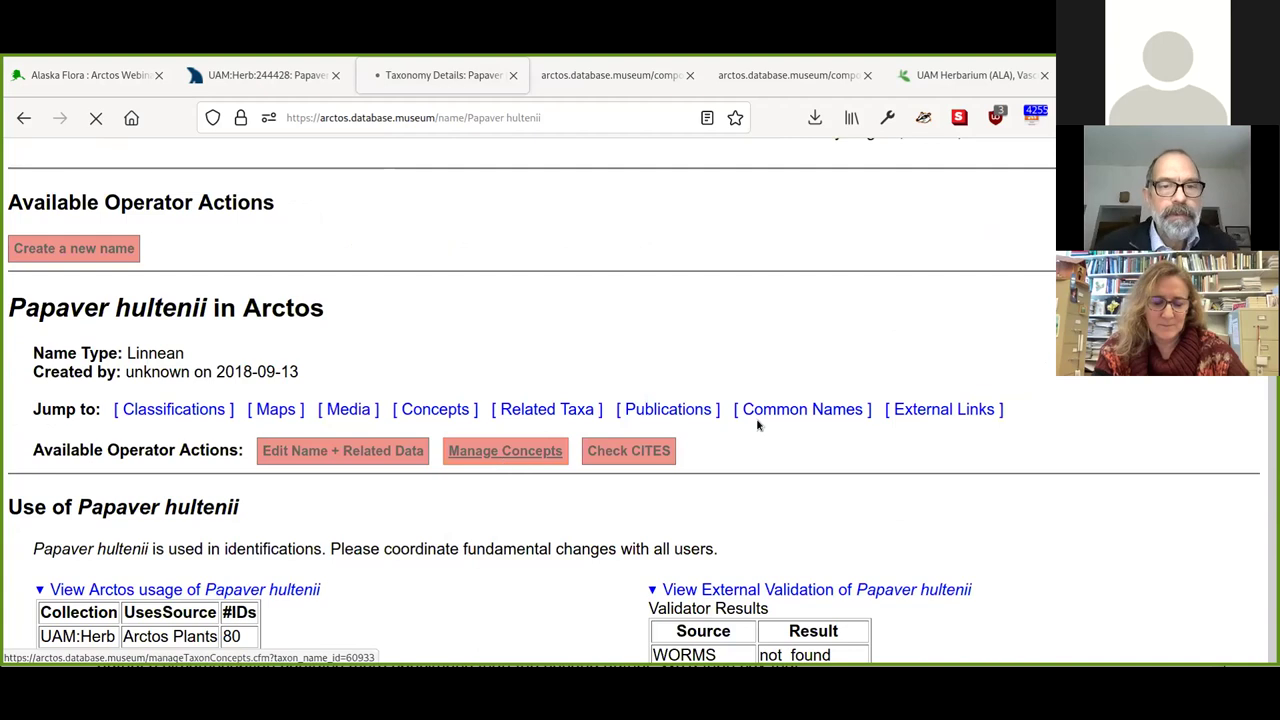
{"action": "scroll", "coordinate": [994, 380], "scroll_direction": "down", "scroll_amount": 1}
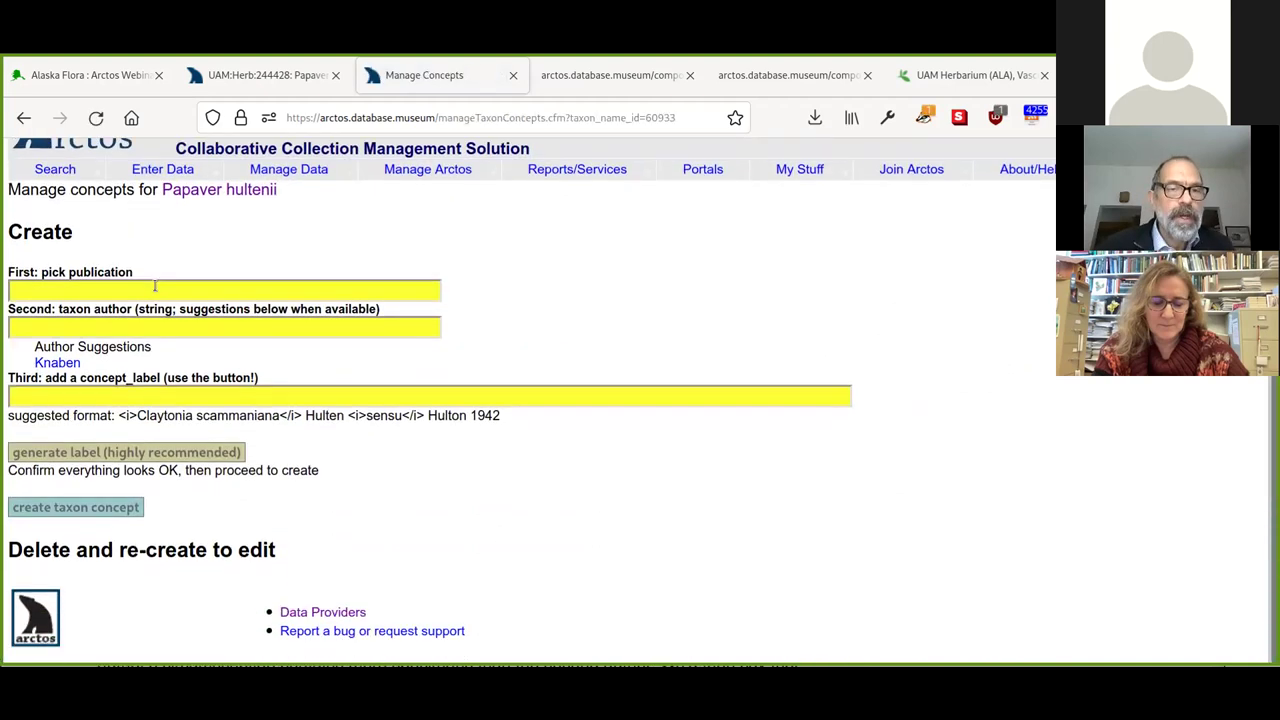
{"action": "left_click", "coordinate": [155, 290]}
{"action": "type", "text": "PAF"}
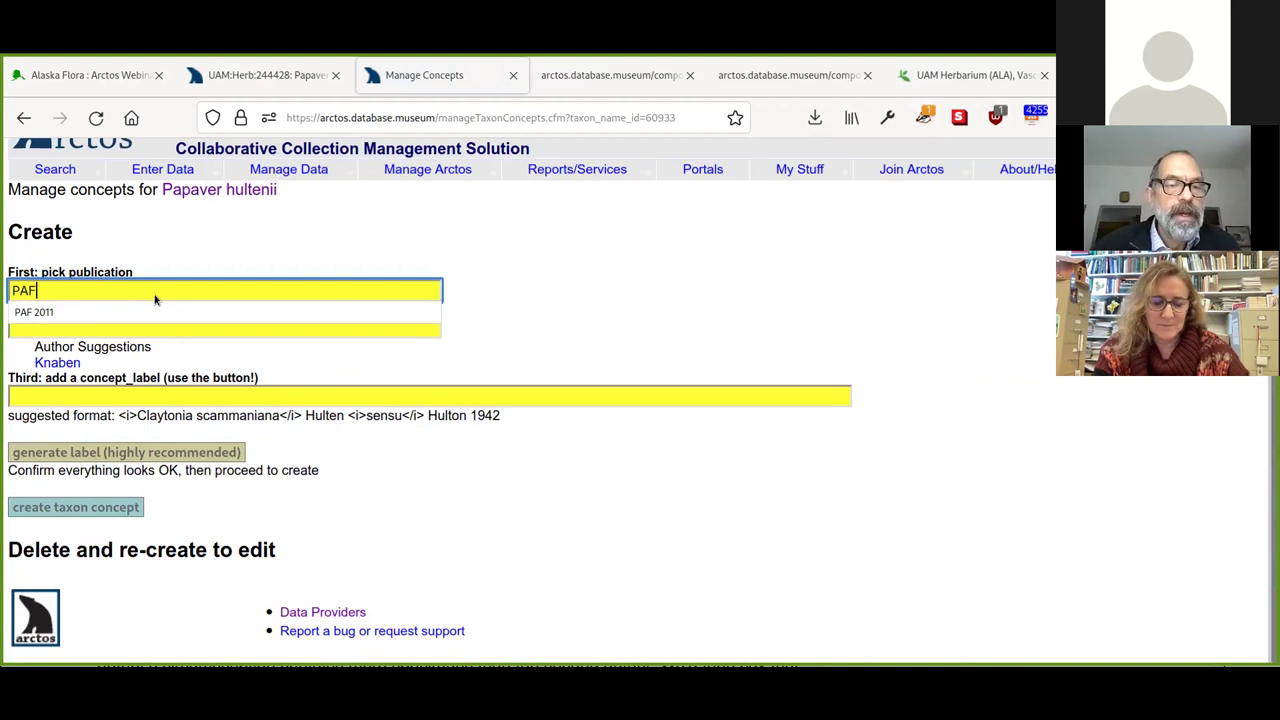
{"action": "left_click", "coordinate": [369, 336]}
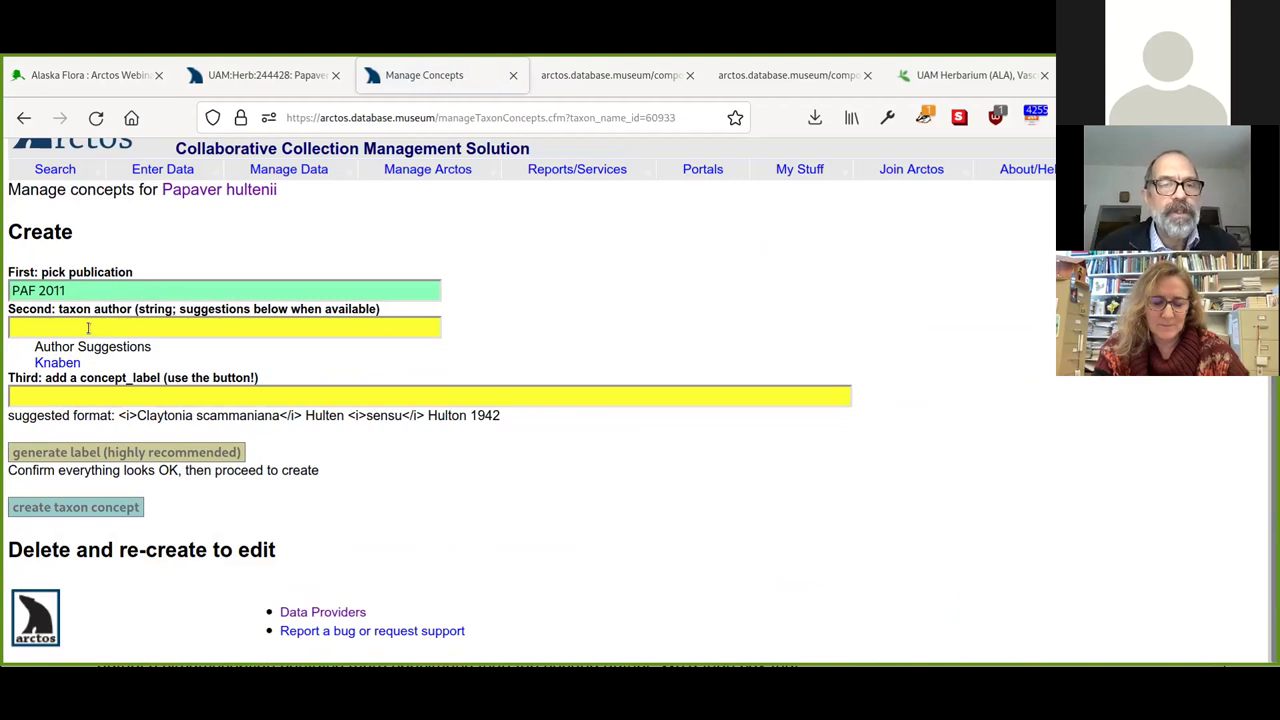
- Set the taxon author to the suggested Knaben, generate the concept label and create the taxon concept
{"action": "left_click", "coordinate": [89, 327]}
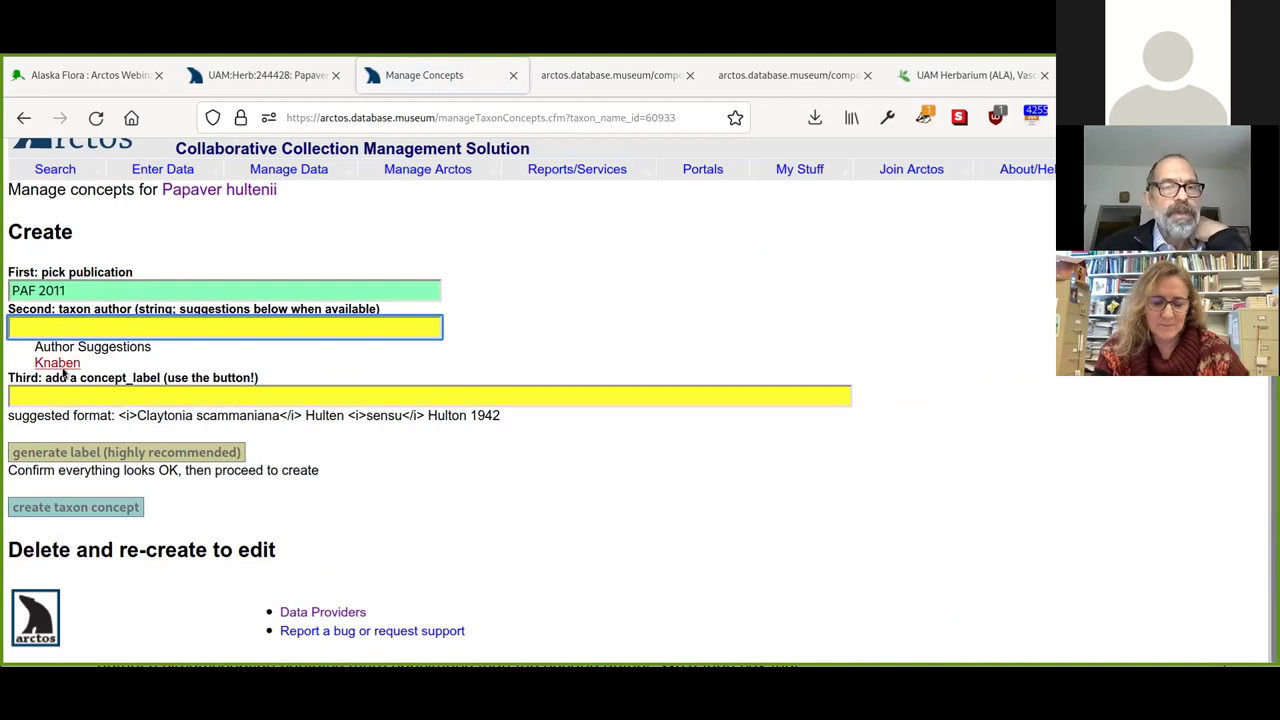
{"action": "left_click", "coordinate": [57, 364]}
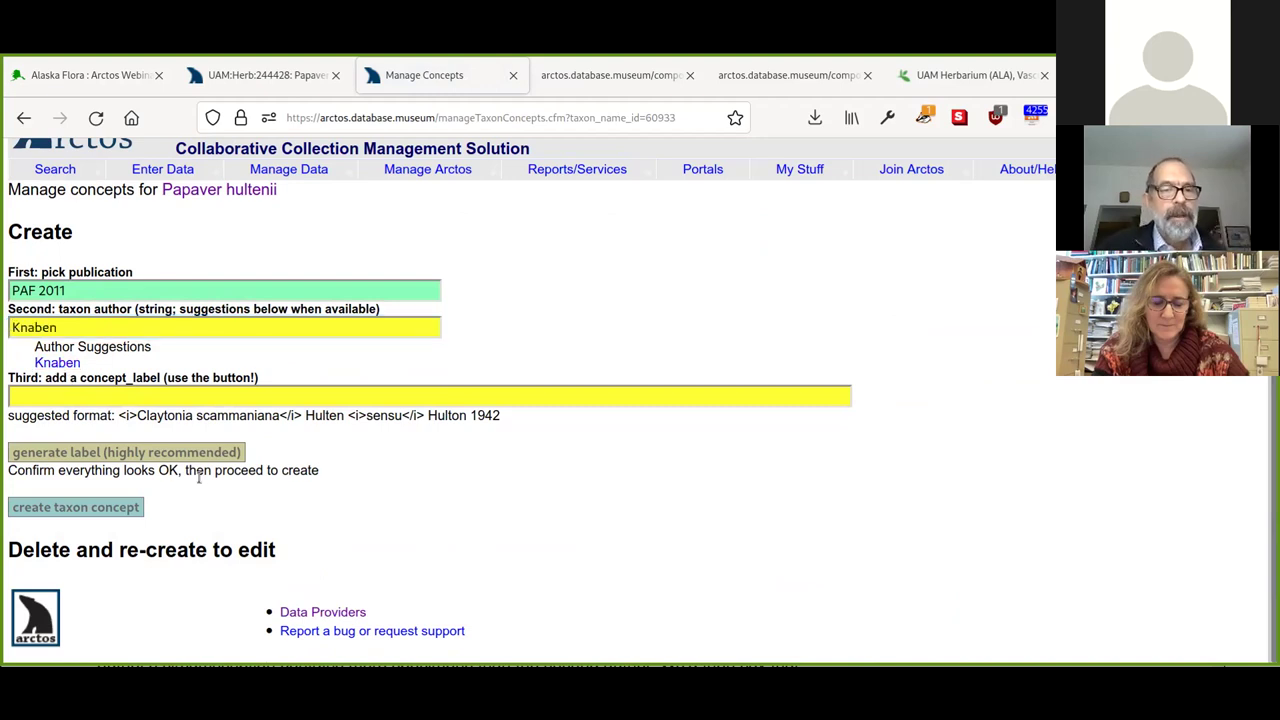
{"action": "left_click", "coordinate": [118, 453]}
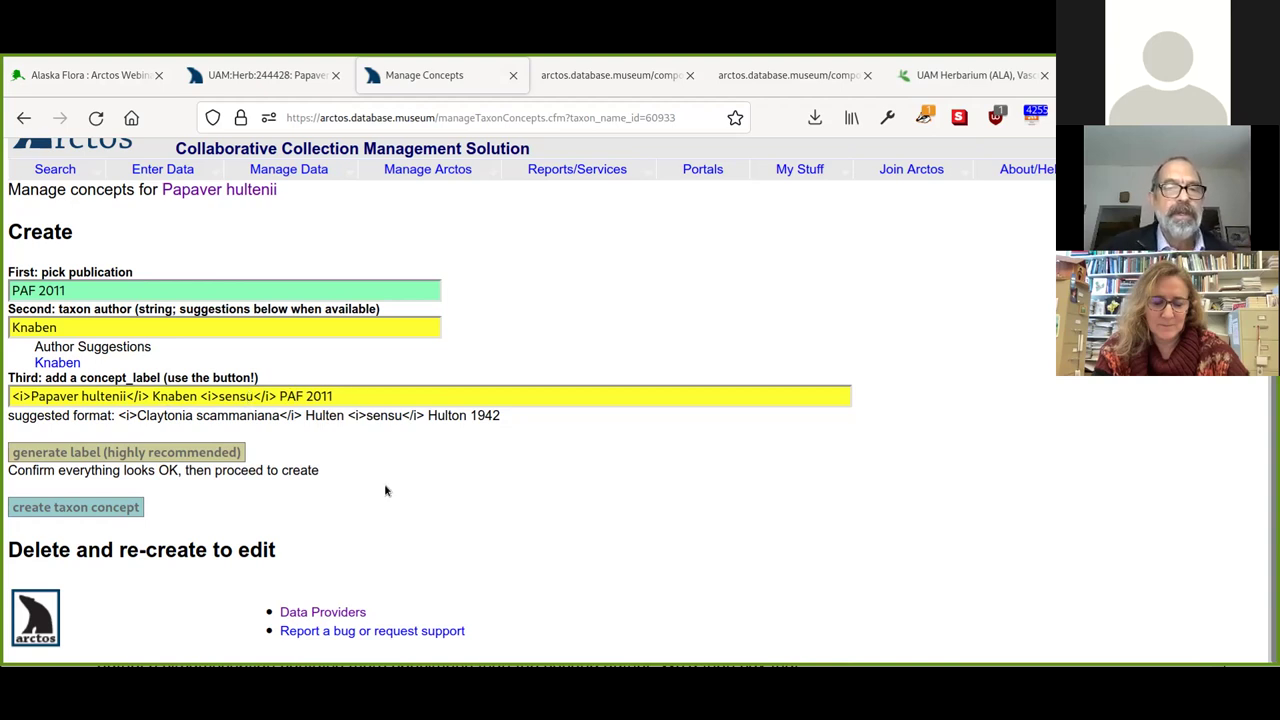
{"action": "left_click", "coordinate": [80, 509]}
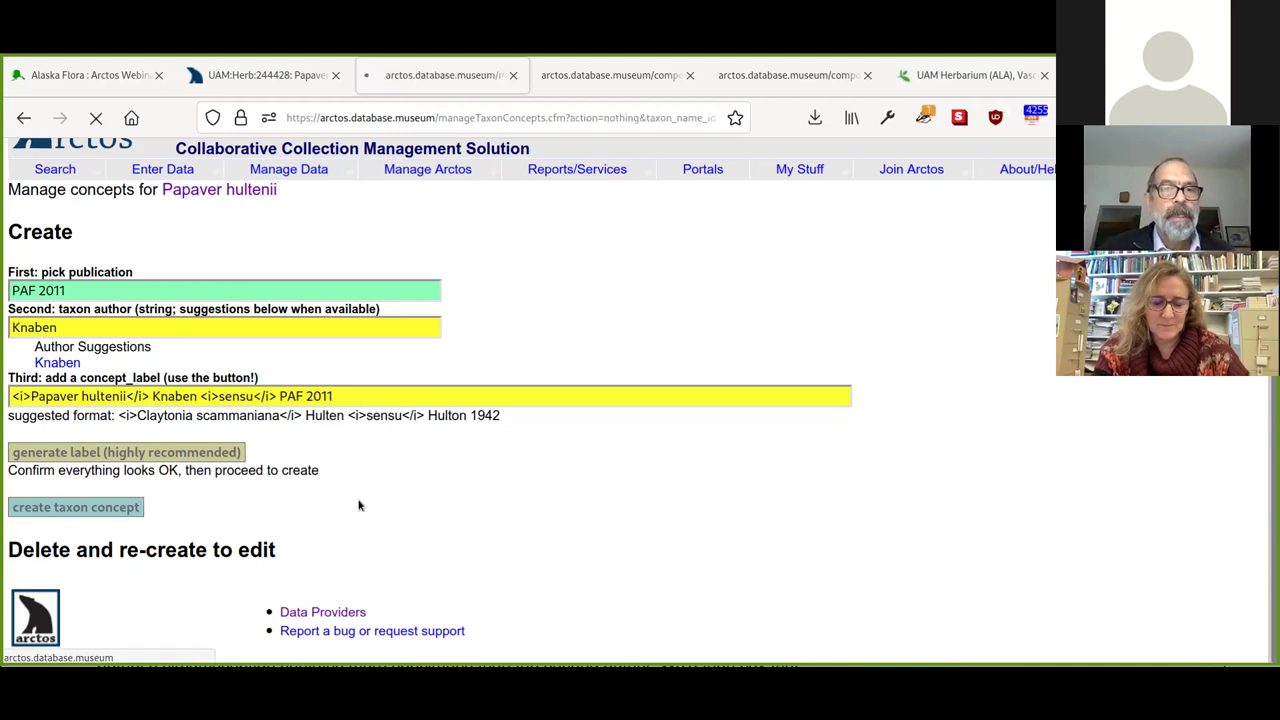
- Return to the Papaver hultenii taxonomy page, copy the link of its PAF 2011 concept and inspect the concept's URL
{"action": "left_click", "coordinate": [218, 244]}
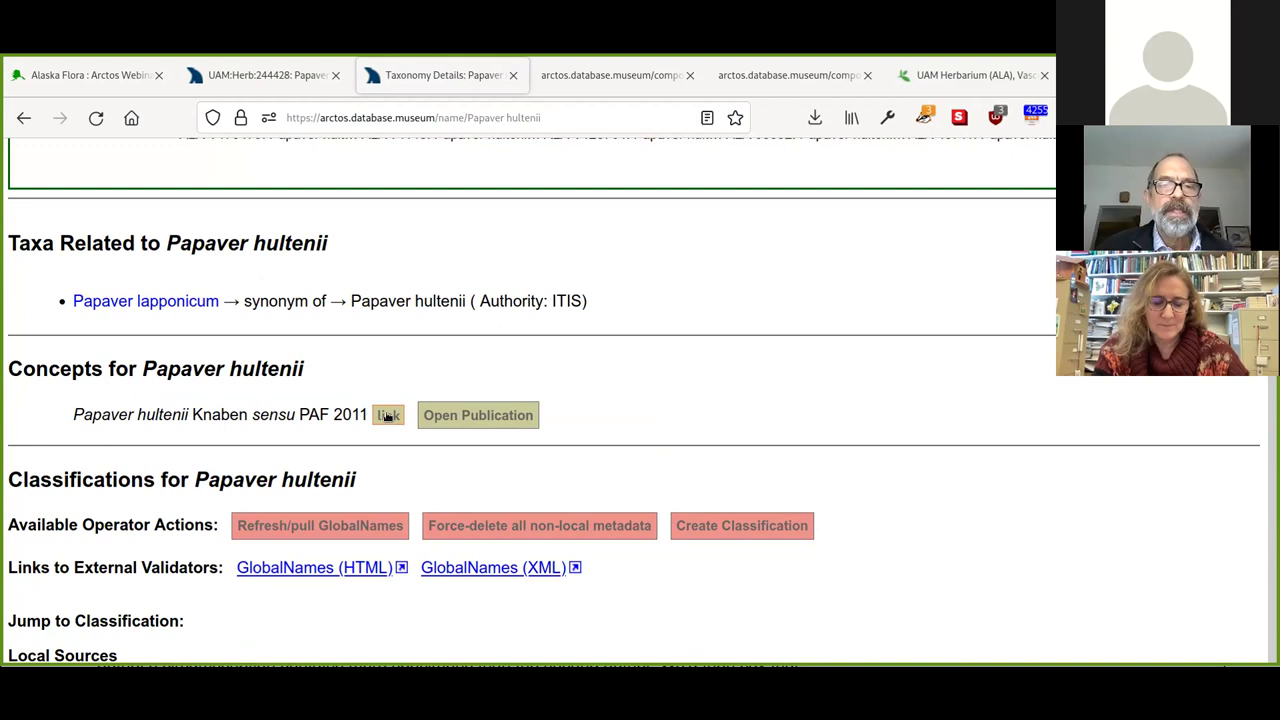
{"action": "left_click", "coordinate": [388, 416]}
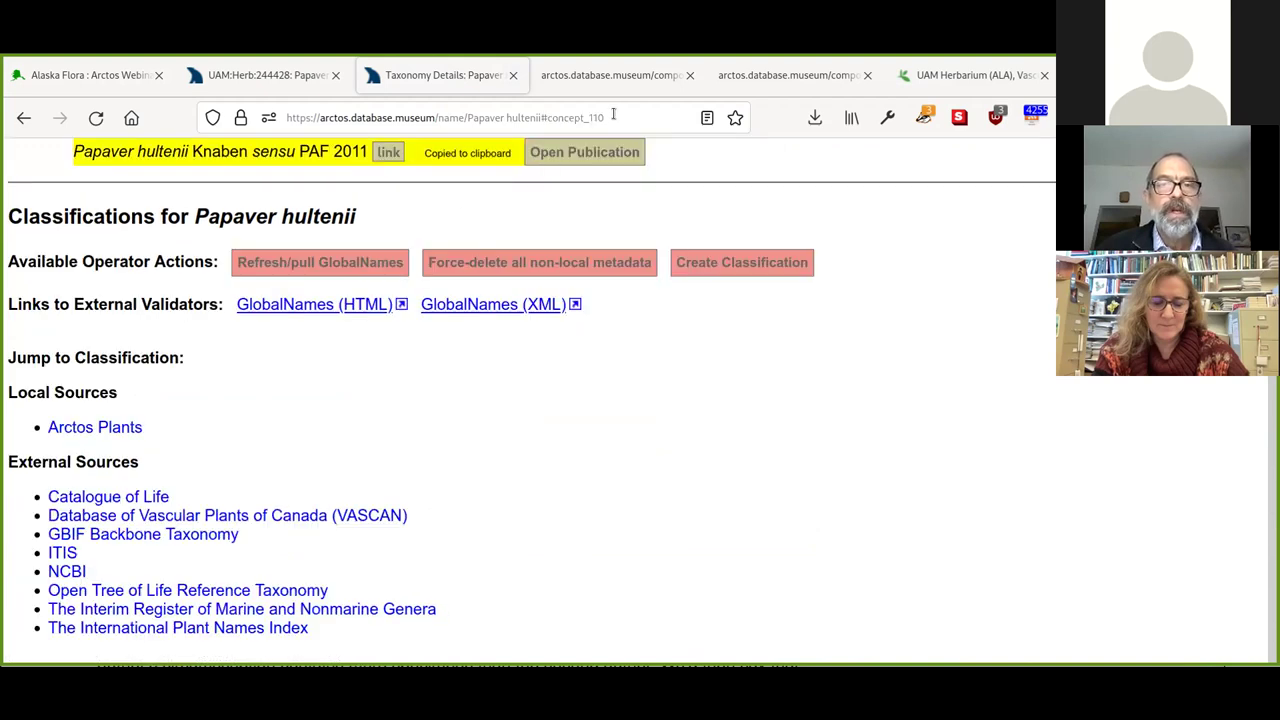
{"action": "left_click", "coordinate": [592, 118]}
{"action": "key", "text": "ctrl+a"}
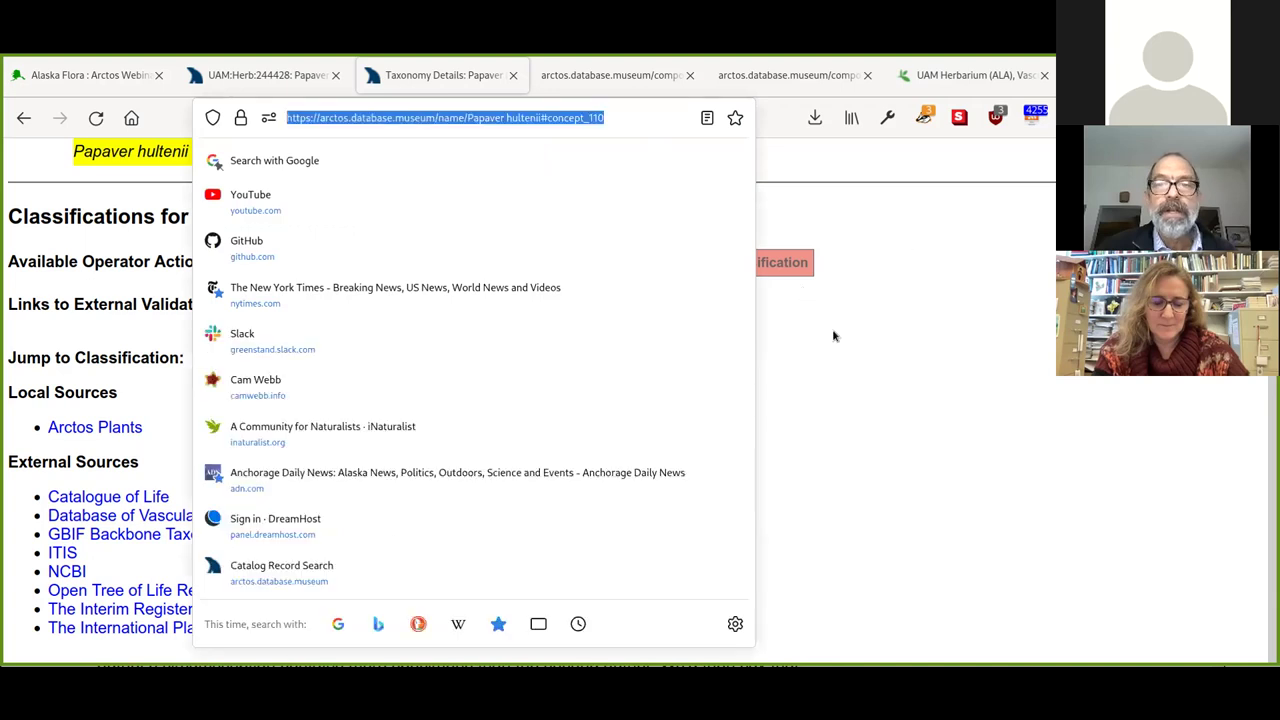
{"action": "key", "text": "Escape"}
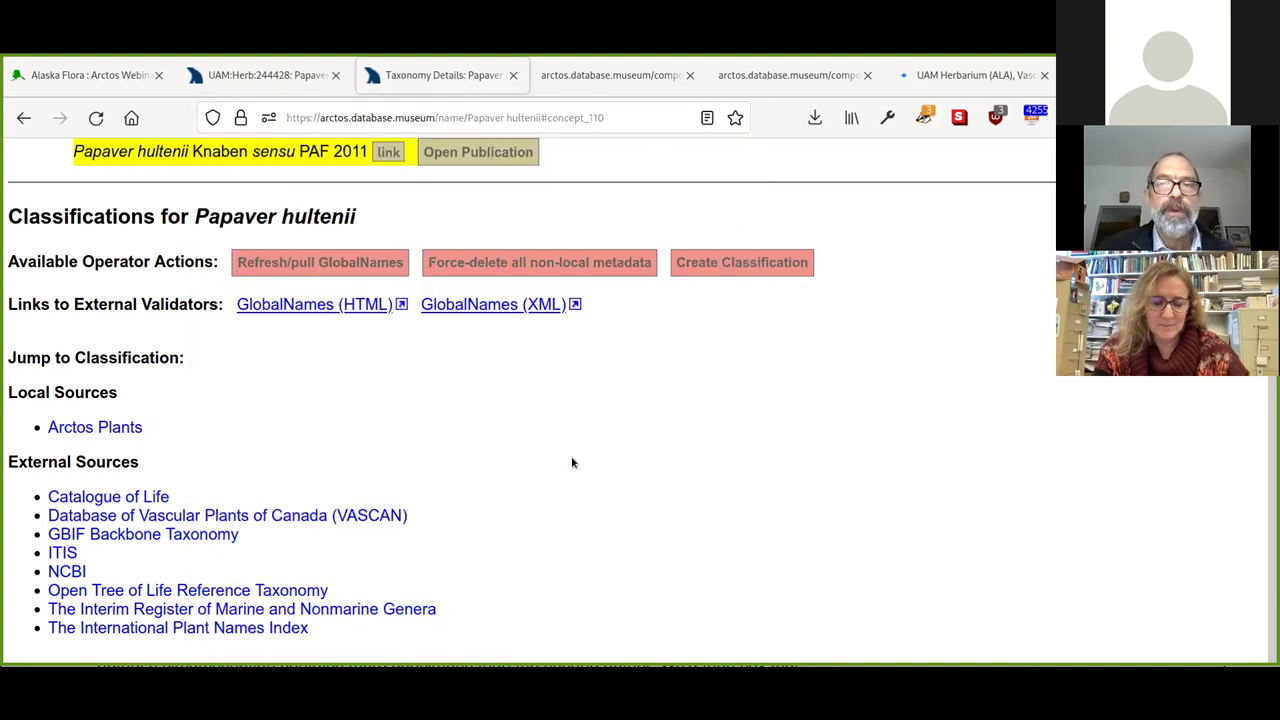
- Look over the Papaver hultenii taxonomy page and open concept management for the name
{"action": "scroll", "coordinate": [562, 440], "scroll_direction": "up", "scroll_amount": 2}
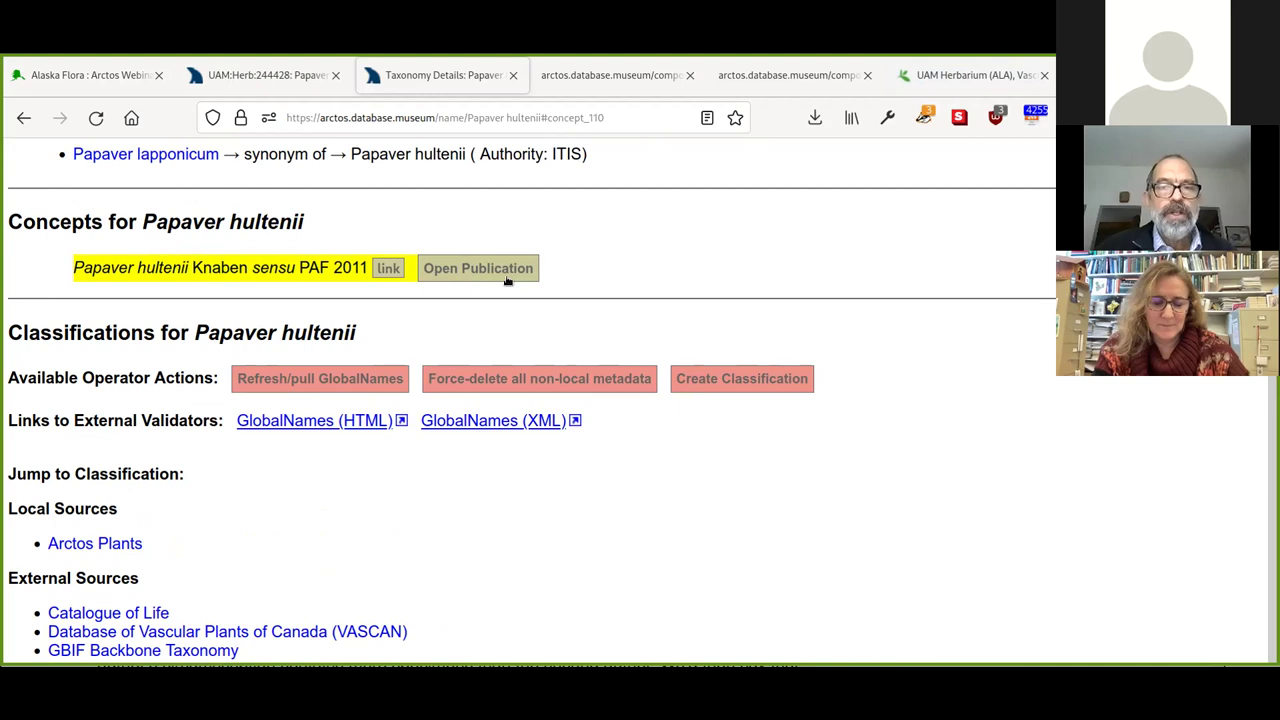
{"action": "scroll", "coordinate": [508, 280], "scroll_direction": "down", "scroll_amount": 10}
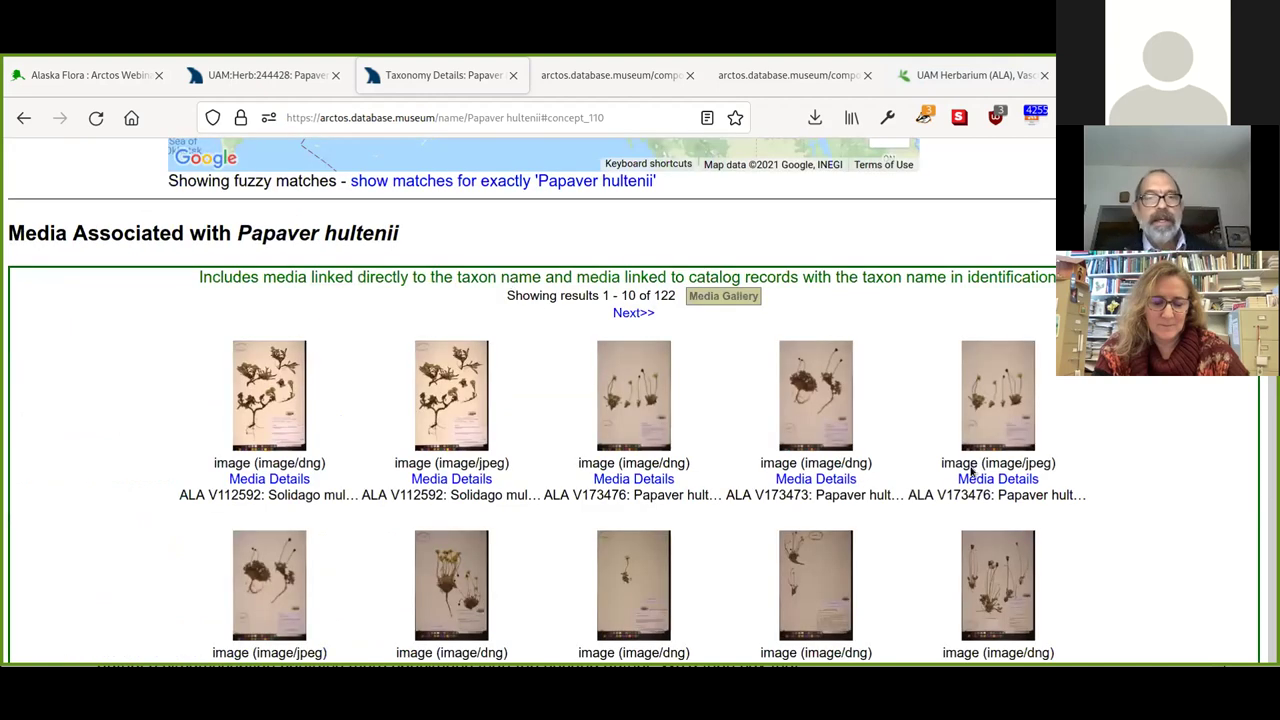
{"action": "scroll", "coordinate": [890, 434], "scroll_direction": "up", "scroll_amount": 15}
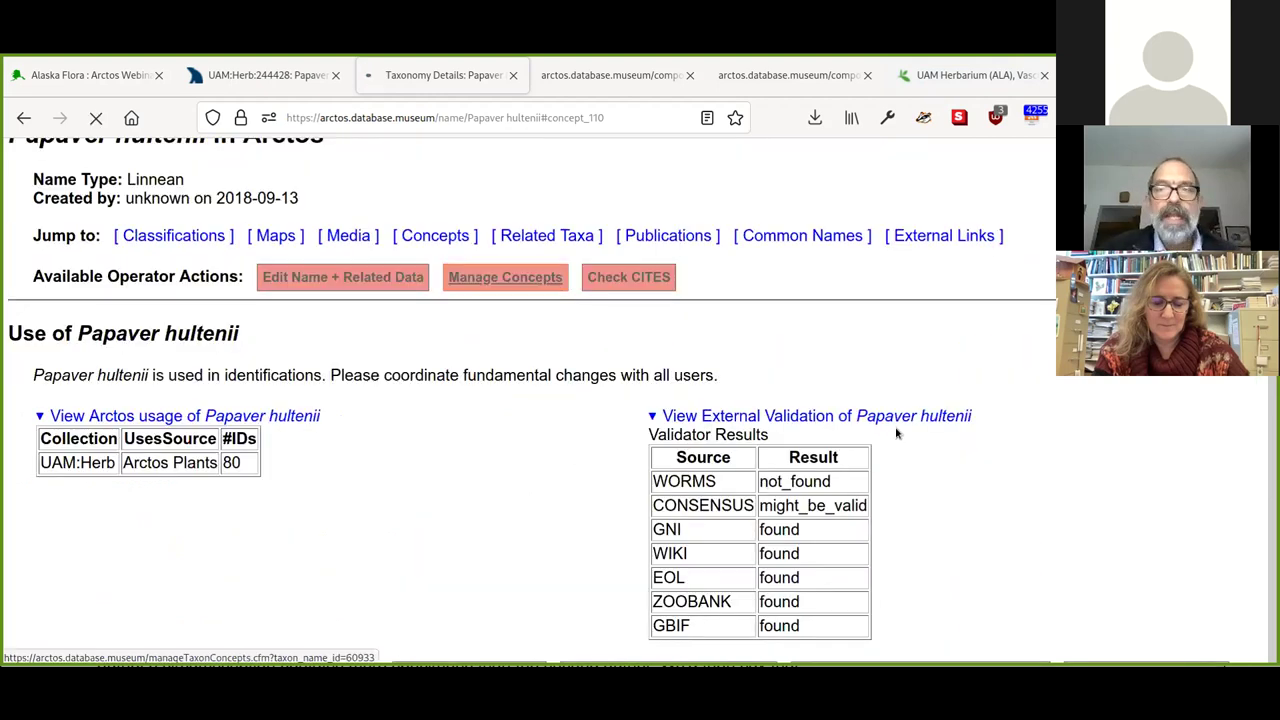
{"action": "left_click", "coordinate": [894, 434]}
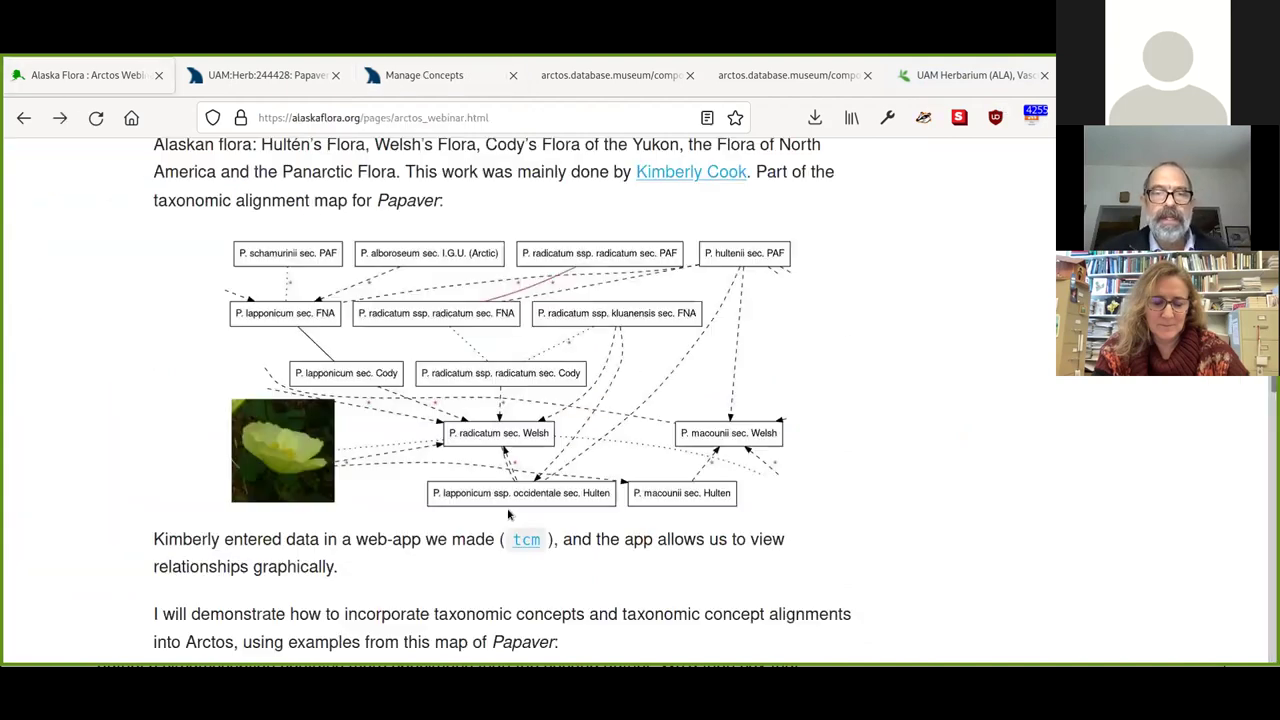
- Consult the Papaver alignment map on the Alaska Flora webinar page for the relationships of P. hultenii sec. PAF
{"action": "key", "text": "ctrl+1"}
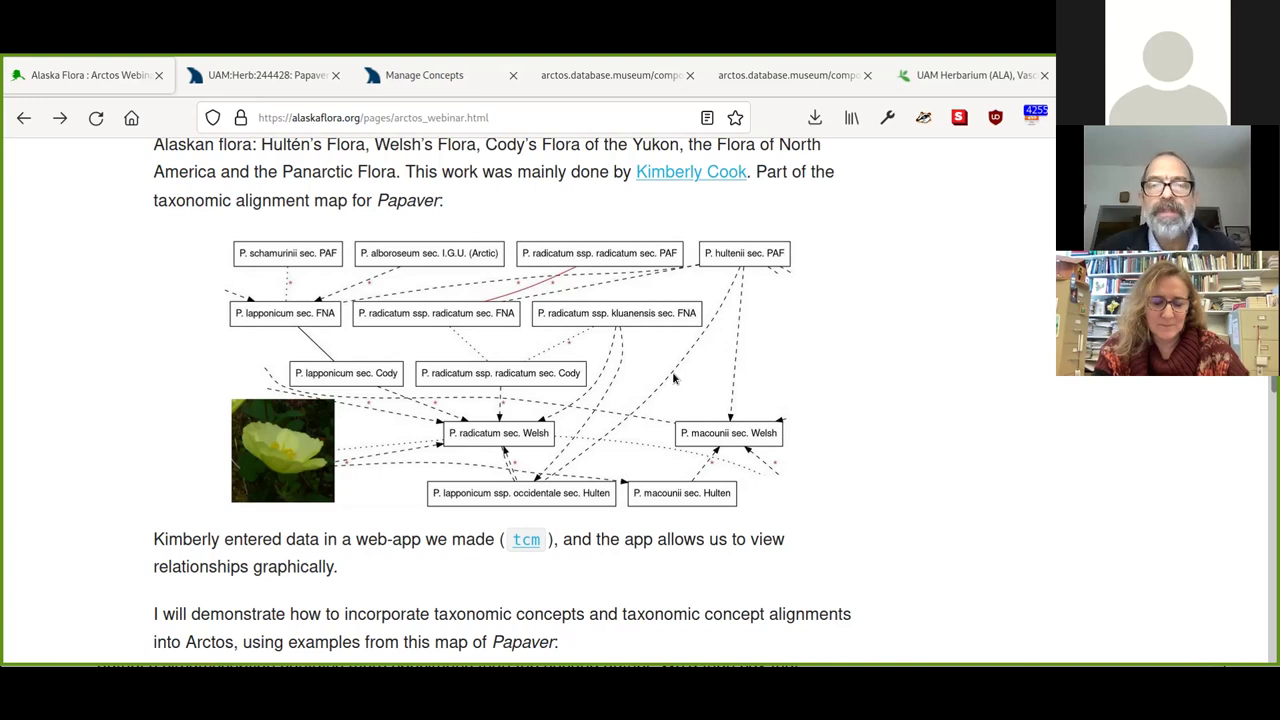
{"action": "scroll", "coordinate": [884, 365], "scroll_direction": "up", "scroll_amount": 2}
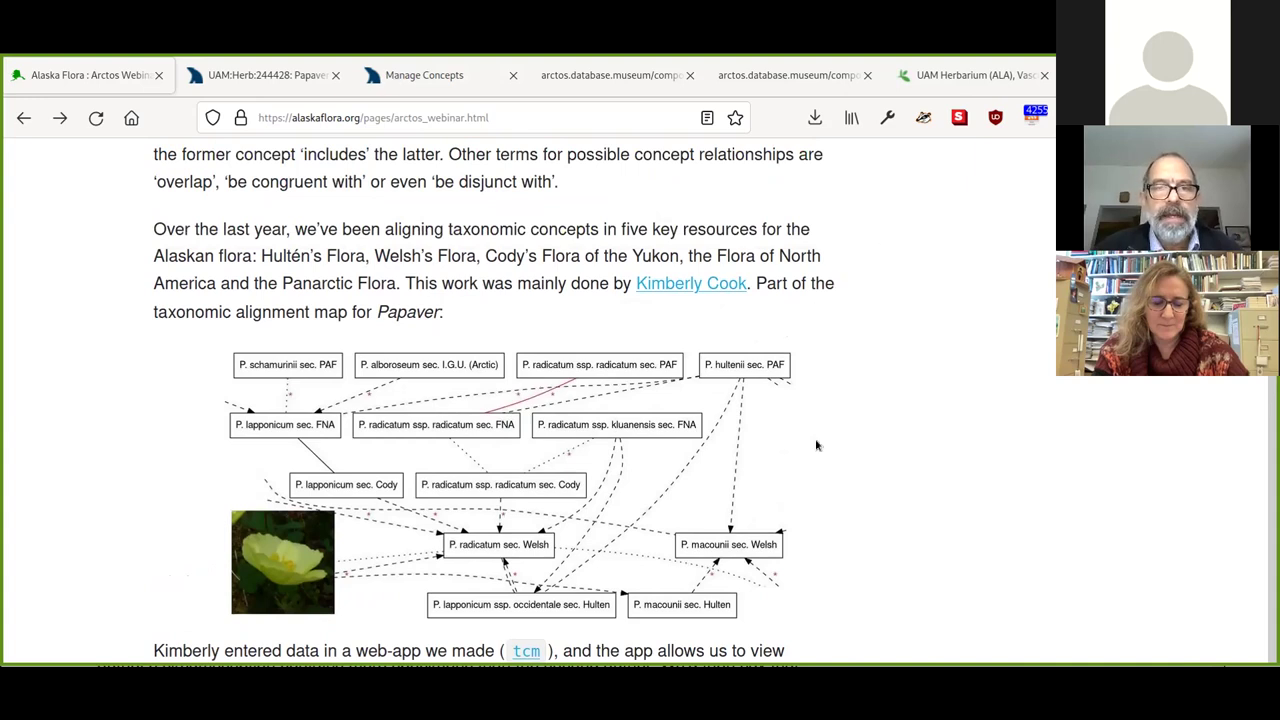
{"action": "scroll", "coordinate": [100, 400], "scroll_direction": "up", "scroll_amount": 8}
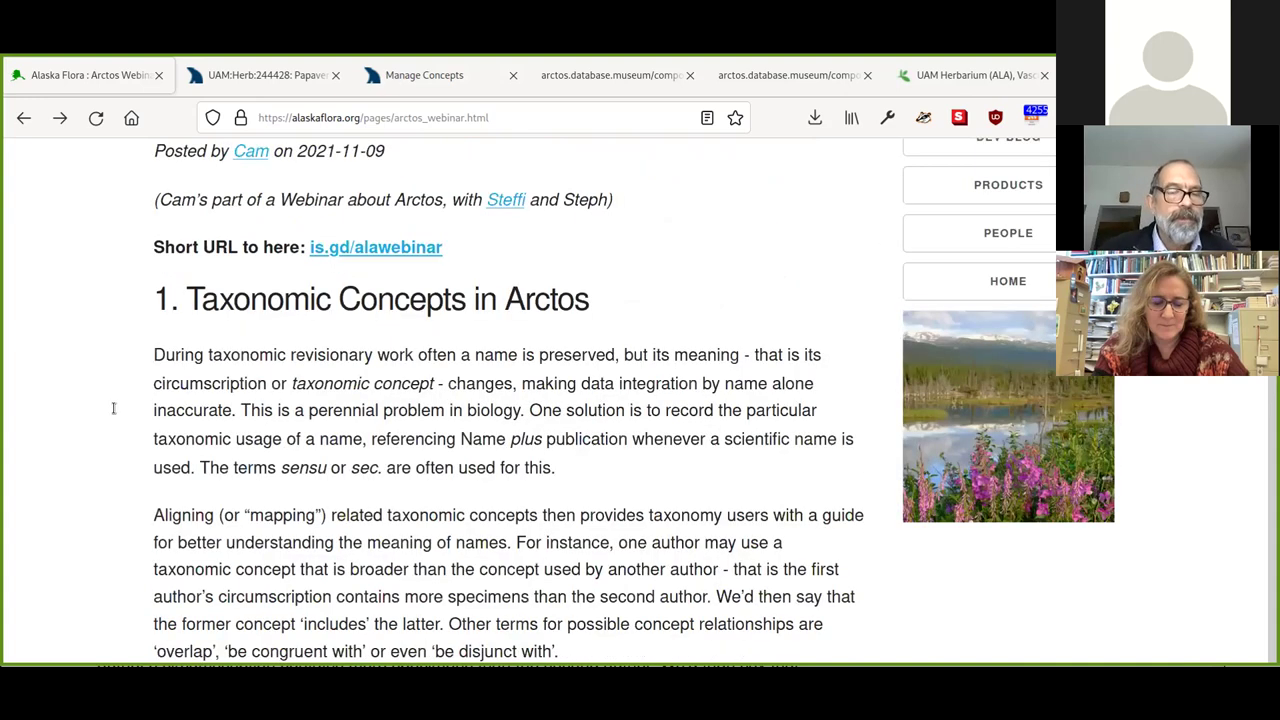
- Return to concept management and pick Cook 2021 as the publication for a new relationship of the Papaver hultenii concept
{"action": "key", "text": "ctrl+3"}
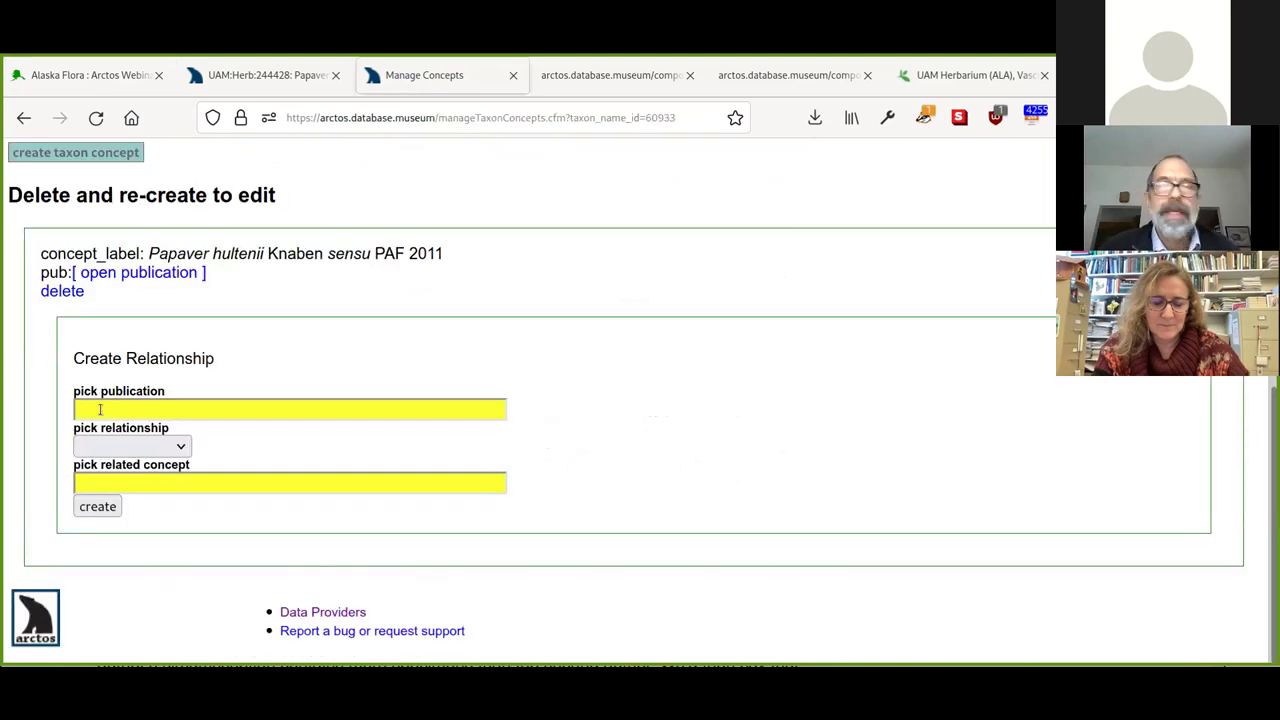
{"action": "left_click", "coordinate": [100, 409]}
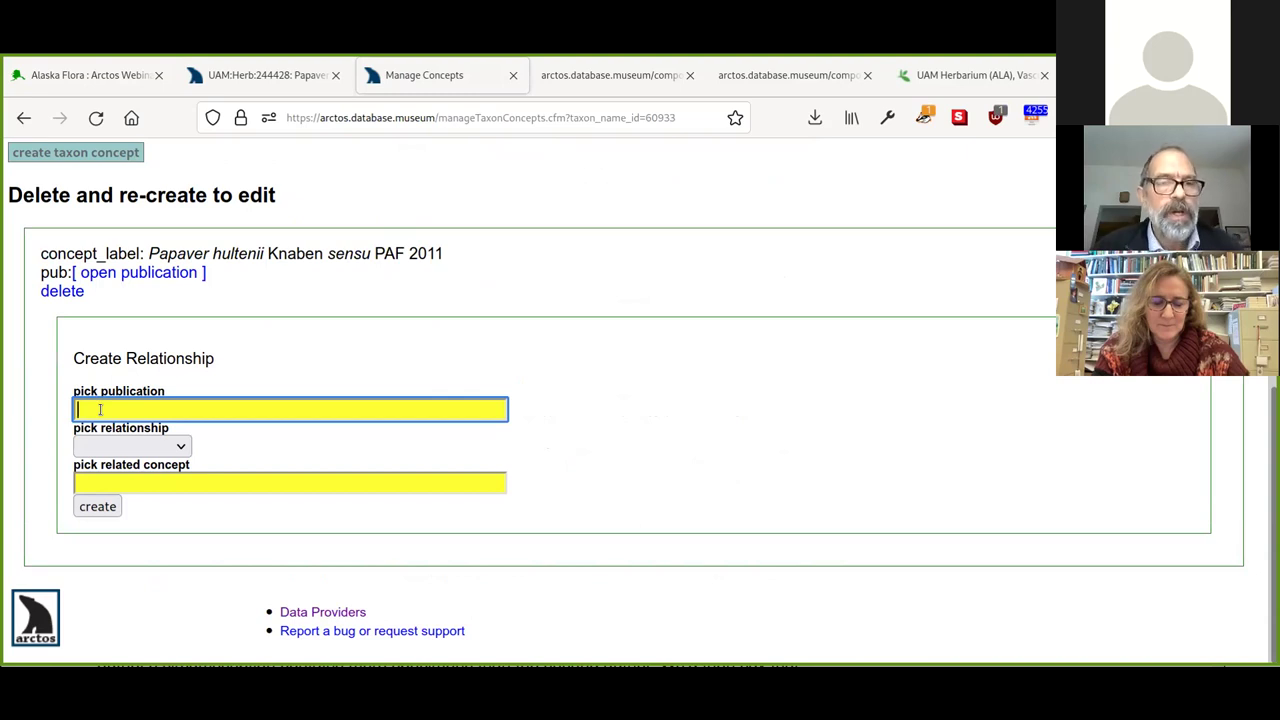
{"action": "type", "text": "Cock 2"}
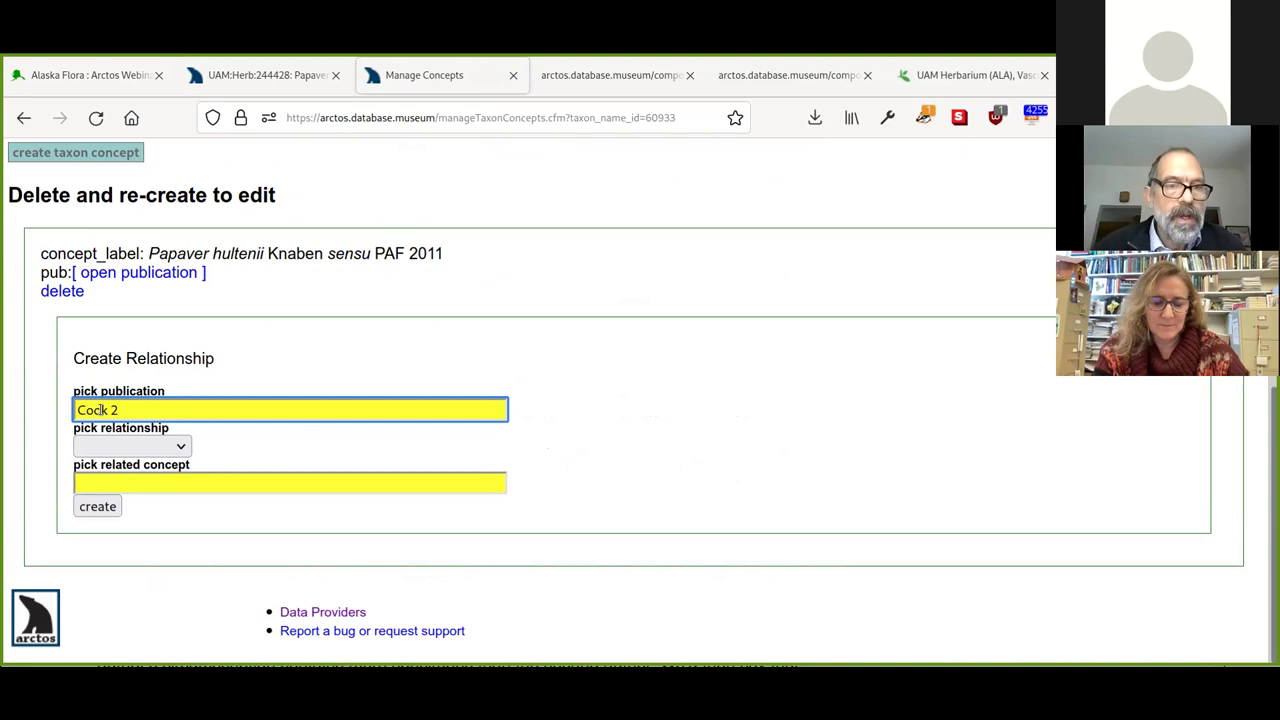
{"action": "type", "text": "021"}
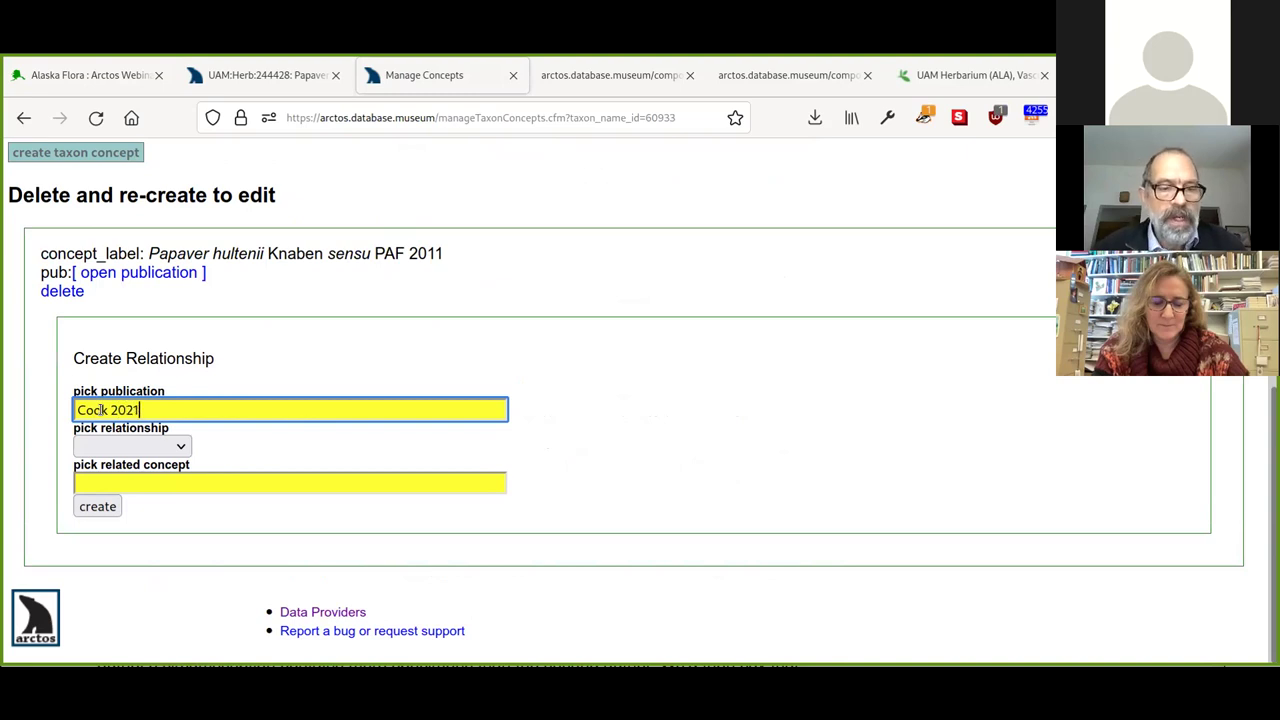
{"action": "key", "text": "Return"}
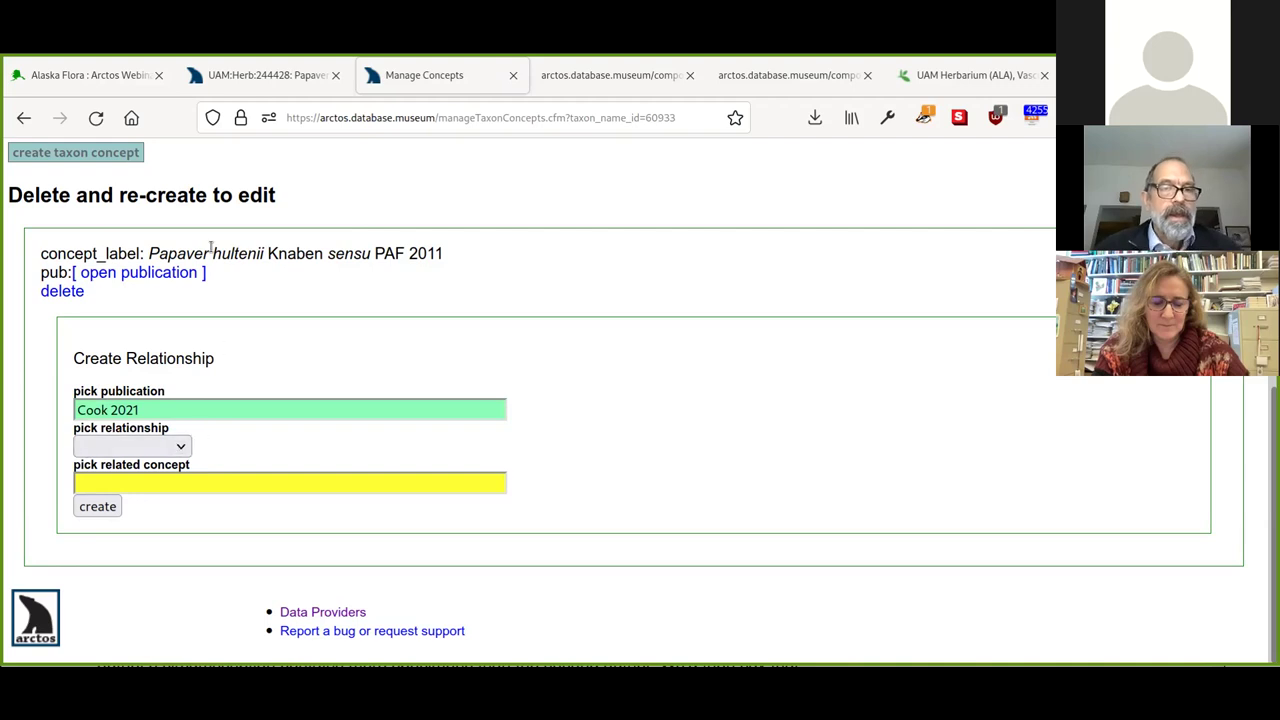
- Set the relationship to "overlaps with" and pick Papaver lapponicum subsp. occidentale (Lundstr.) Knaben sec. Hultén 1968 as the related concept
{"action": "key", "text": "alt+Down"}
{"action": "left_click", "coordinate": [124, 614]}
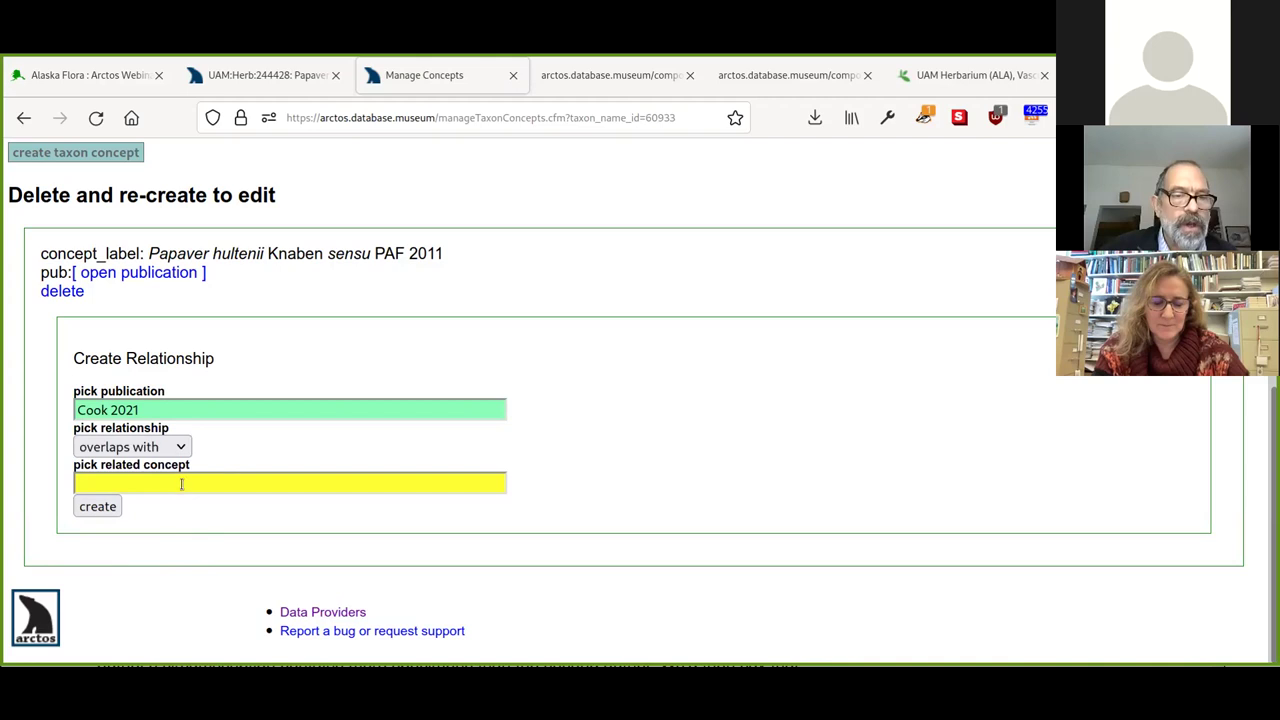
{"action": "left_click", "coordinate": [178, 483]}
{"action": "type", "text": "P"}
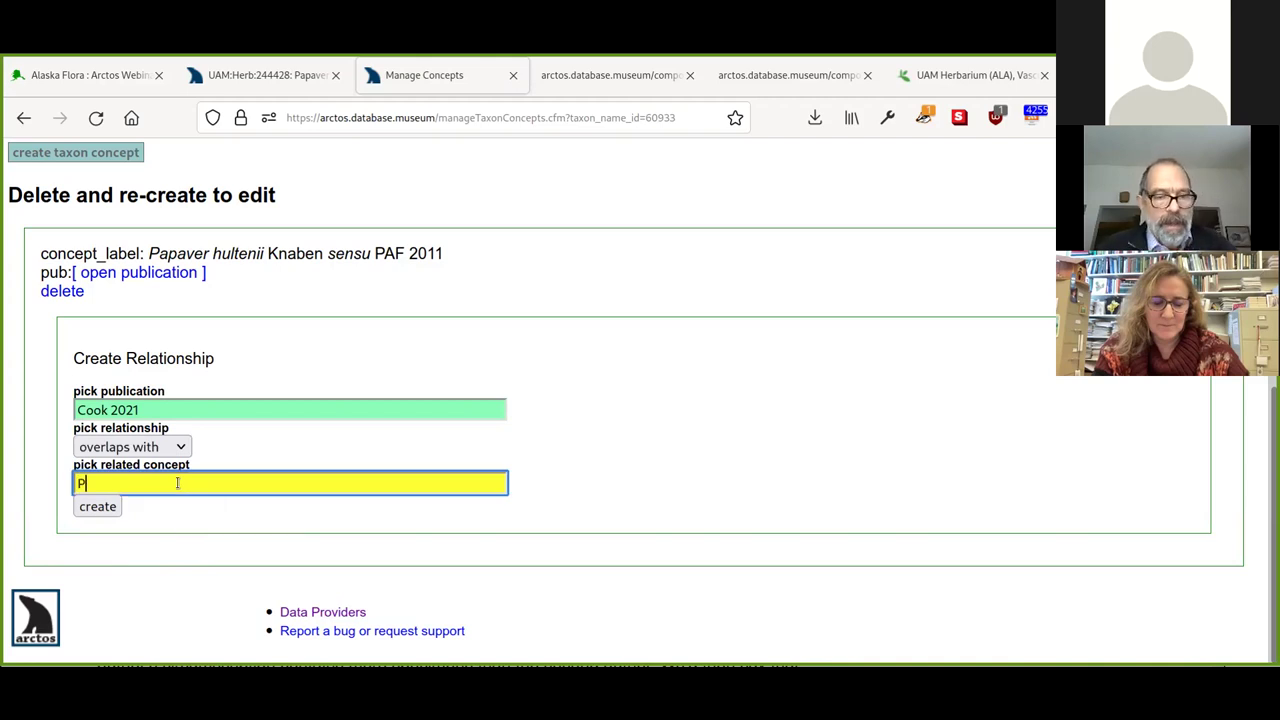
{"action": "type", "text": "apa"}
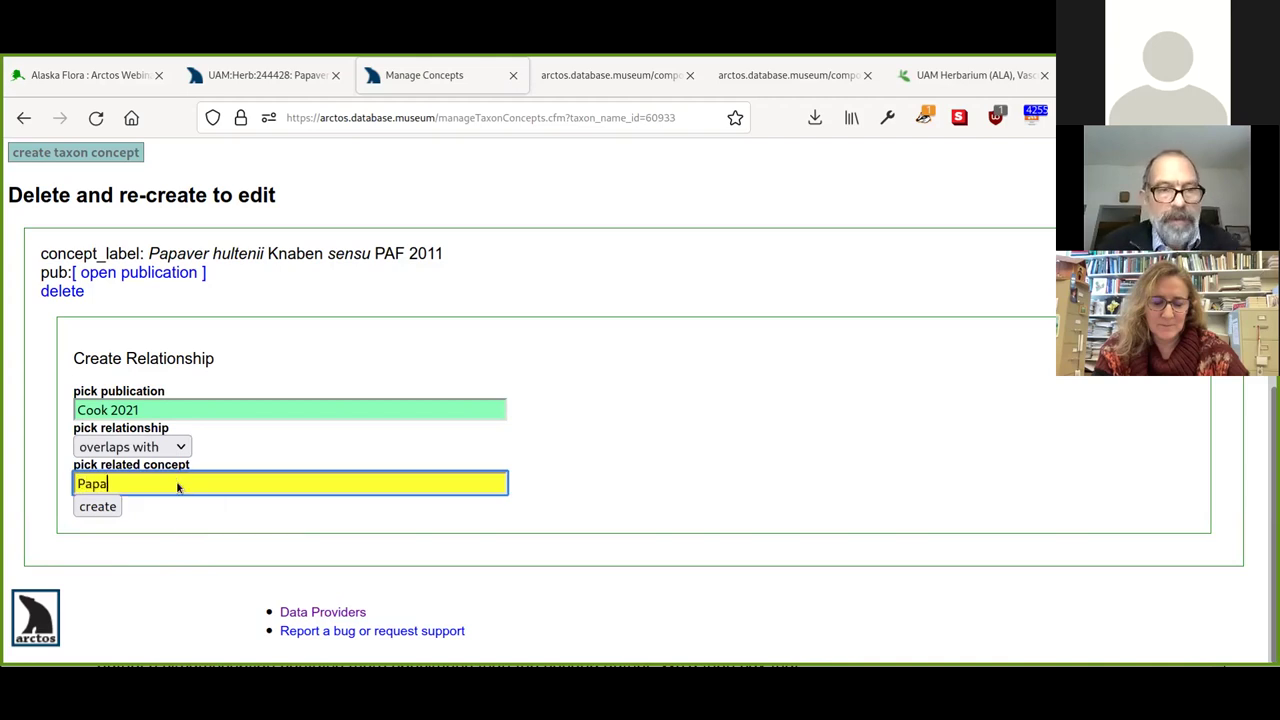
{"action": "key", "text": "Tab"}
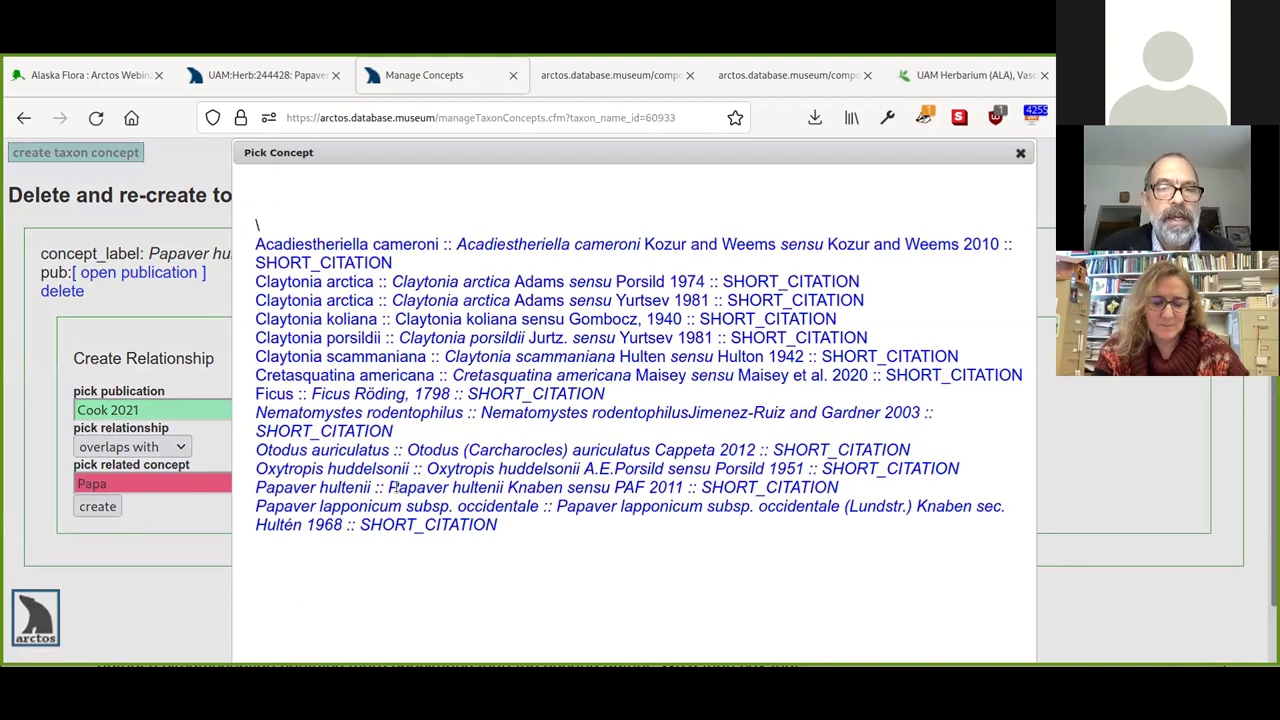
{"action": "left_click", "coordinate": [420, 500]}
{"action": "left_click_drag", "start_coordinate": [438, 487], "coordinate": [538, 483]}
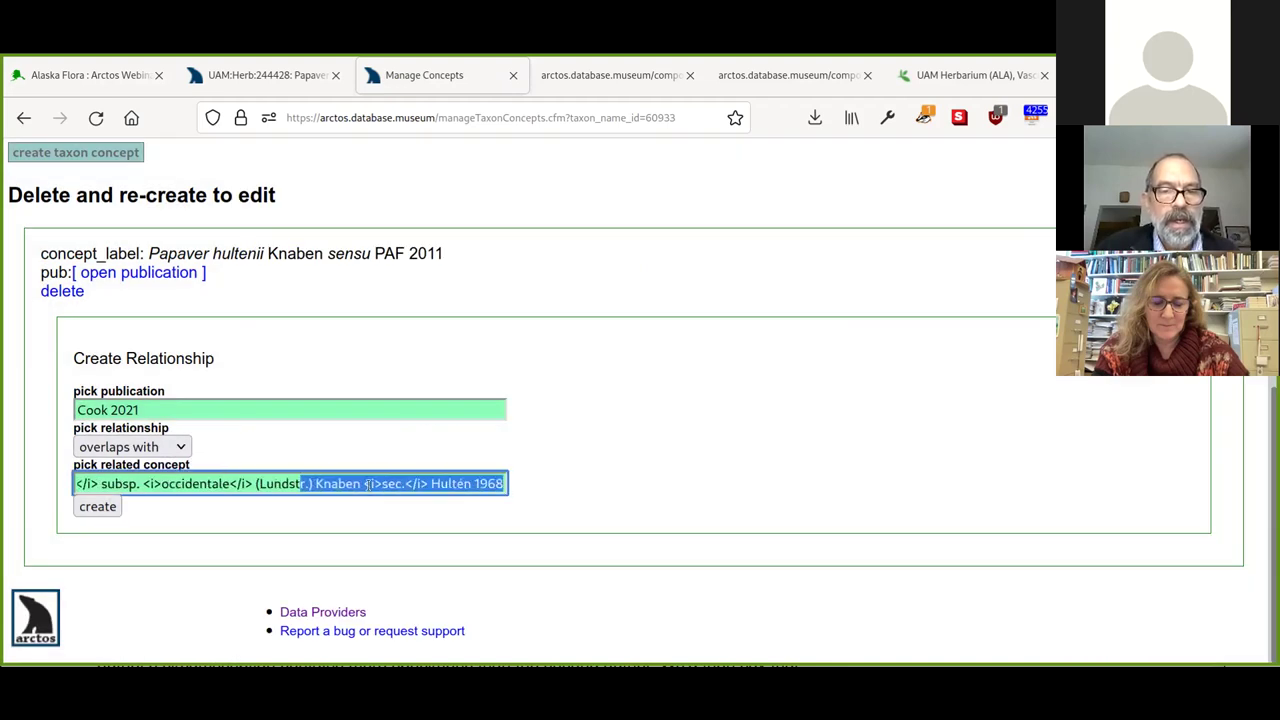
{"action": "left_click", "coordinate": [388, 485]}
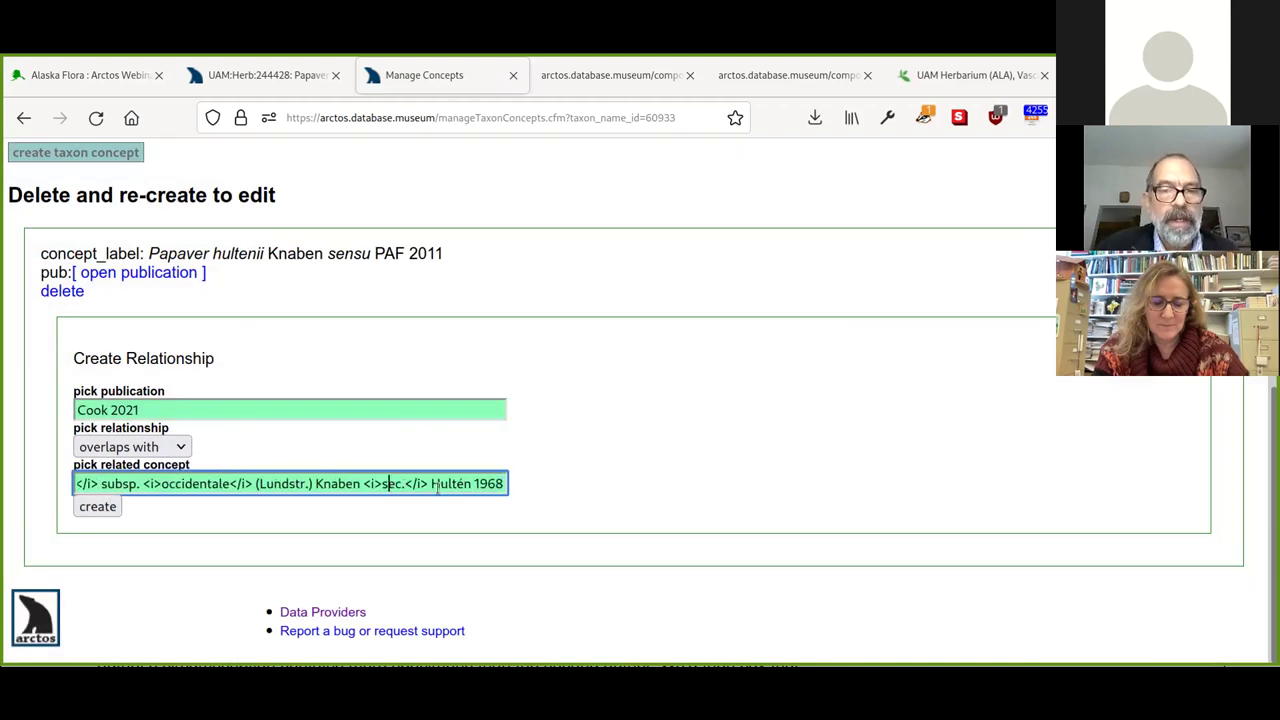
- Create the concept relationship and review it among the concepts on the Papaver hultenii taxonomy page
{"action": "left_click", "coordinate": [98, 507]}
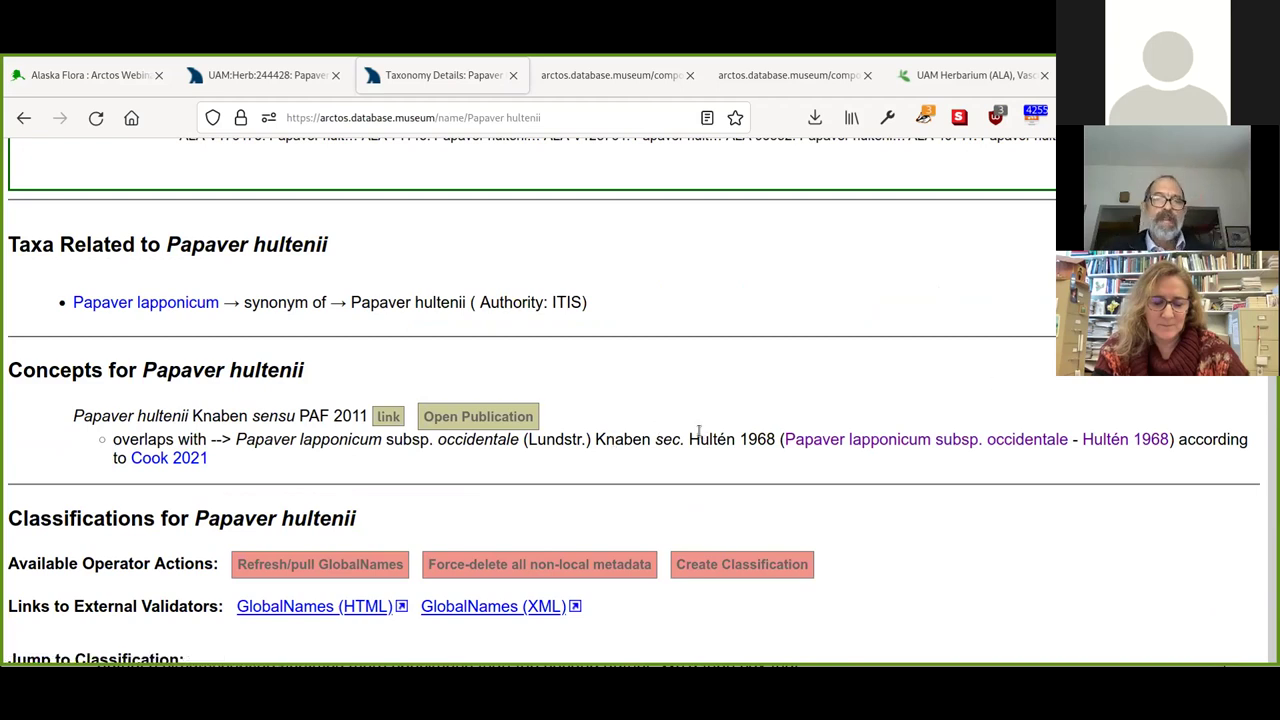
{"action": "scroll", "coordinate": [700, 435], "scroll_direction": "down", "scroll_amount": 2}
{"action": "scroll", "coordinate": [706, 405], "scroll_direction": "up", "scroll_amount": 2}
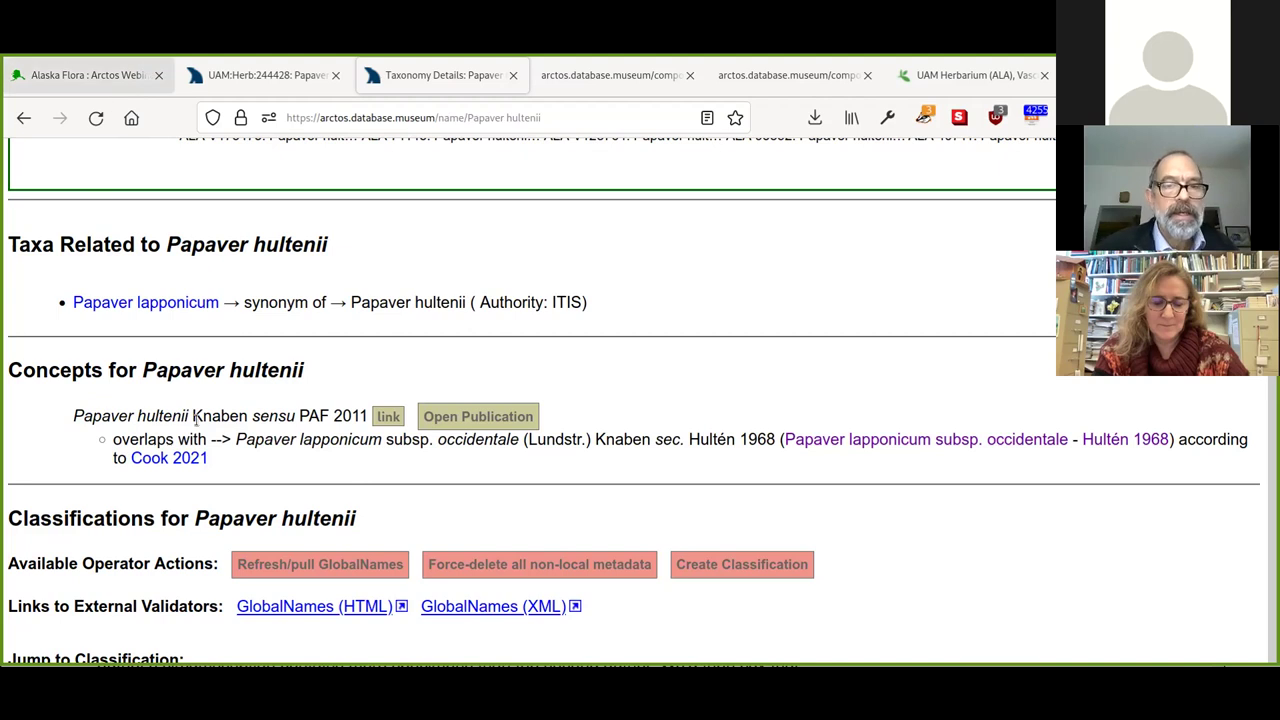
- Read the Arctos API section of the Alaska Flora webinar page and highlight the getCatalogData endpoint URL for searching specimens
{"action": "key", "text": "ctrl+1"}
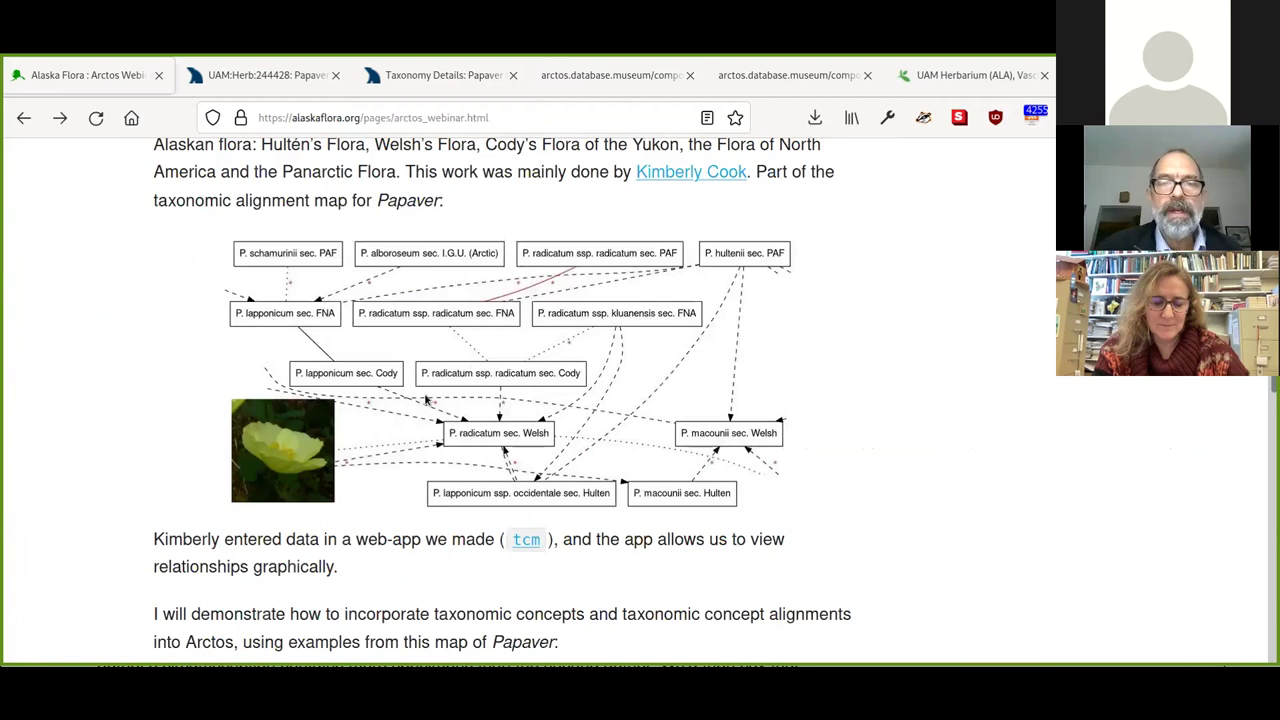
{"action": "scroll", "coordinate": [445, 378], "scroll_direction": "down", "scroll_amount": 10}
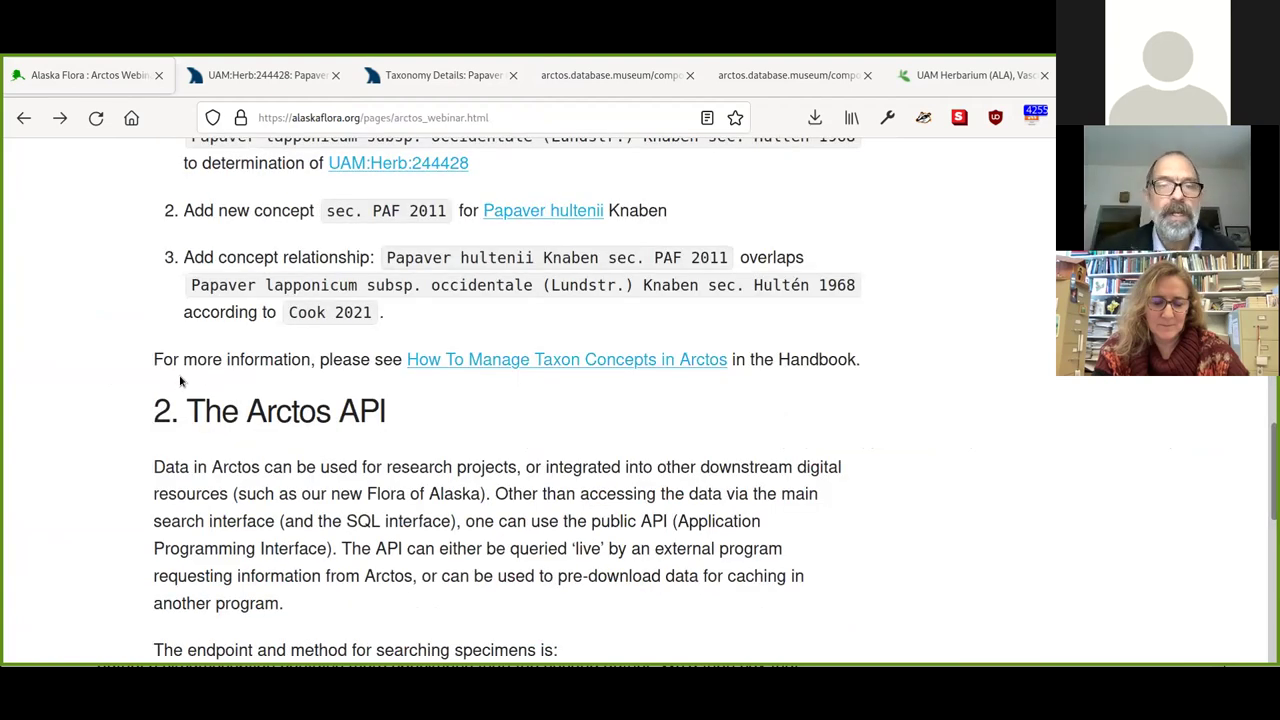
{"action": "scroll", "coordinate": [88, 425], "scroll_direction": "down", "scroll_amount": 1}
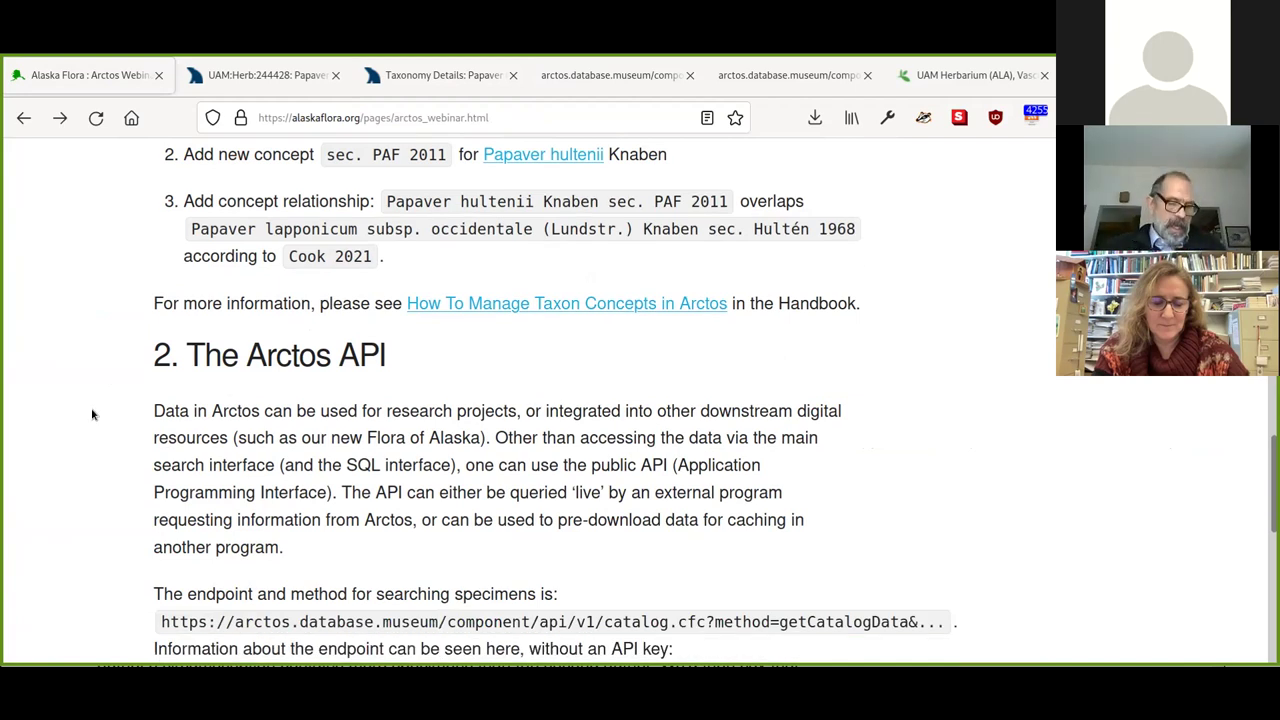
{"action": "scroll", "coordinate": [93, 430], "scroll_direction": "down", "scroll_amount": 3}
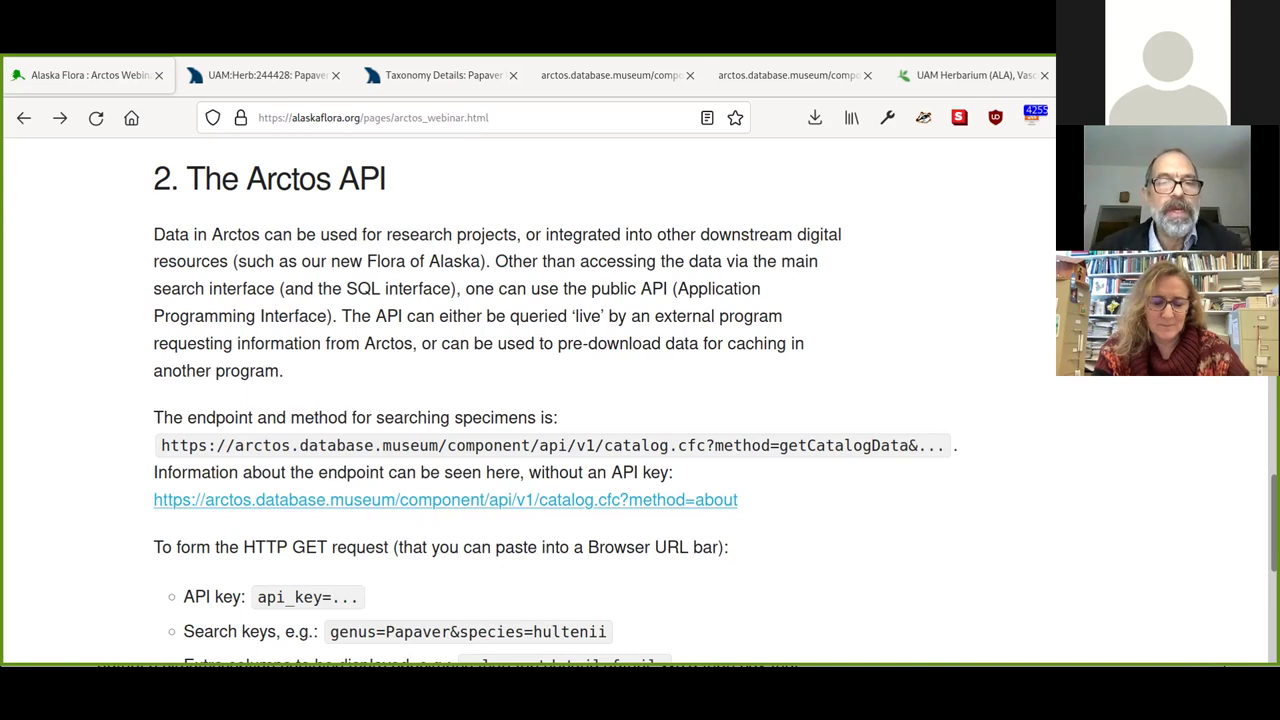
{"action": "scroll", "coordinate": [48, 287], "scroll_direction": "down", "scroll_amount": 1}
{"action": "scroll", "coordinate": [236, 388], "scroll_direction": "down", "scroll_amount": 3}
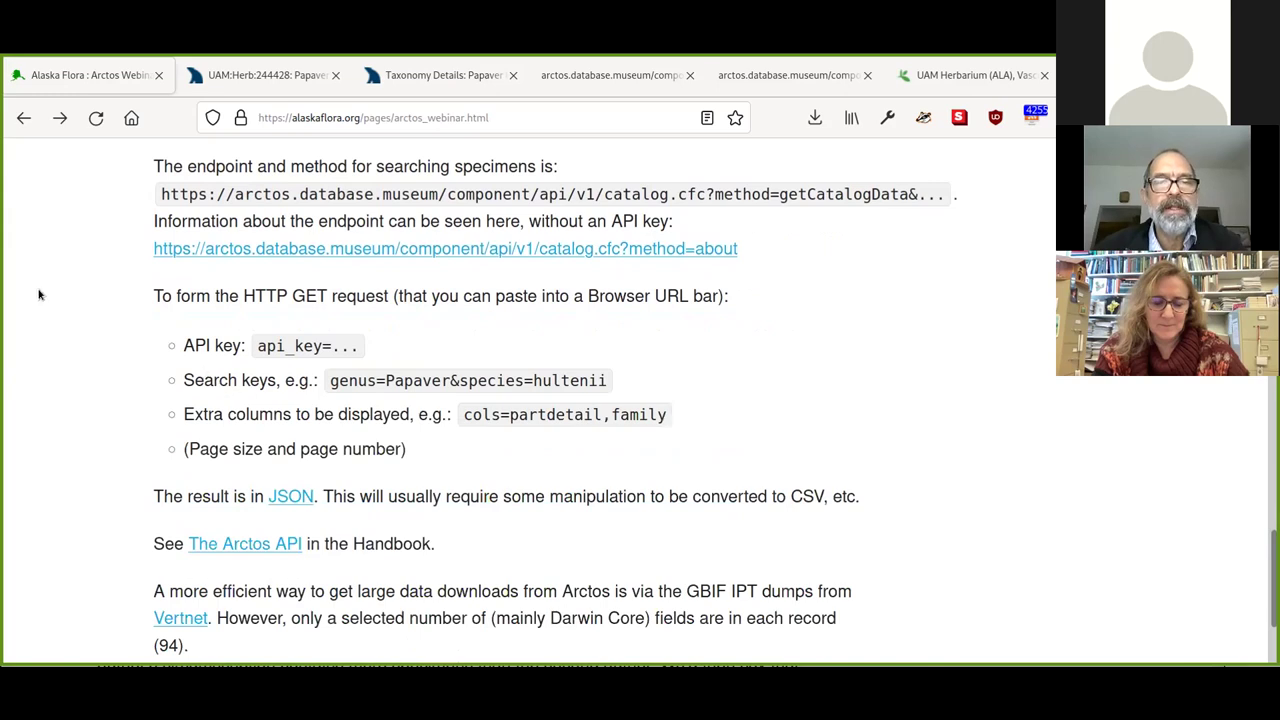
{"action": "scroll", "coordinate": [40, 294], "scroll_direction": "down", "scroll_amount": 3}
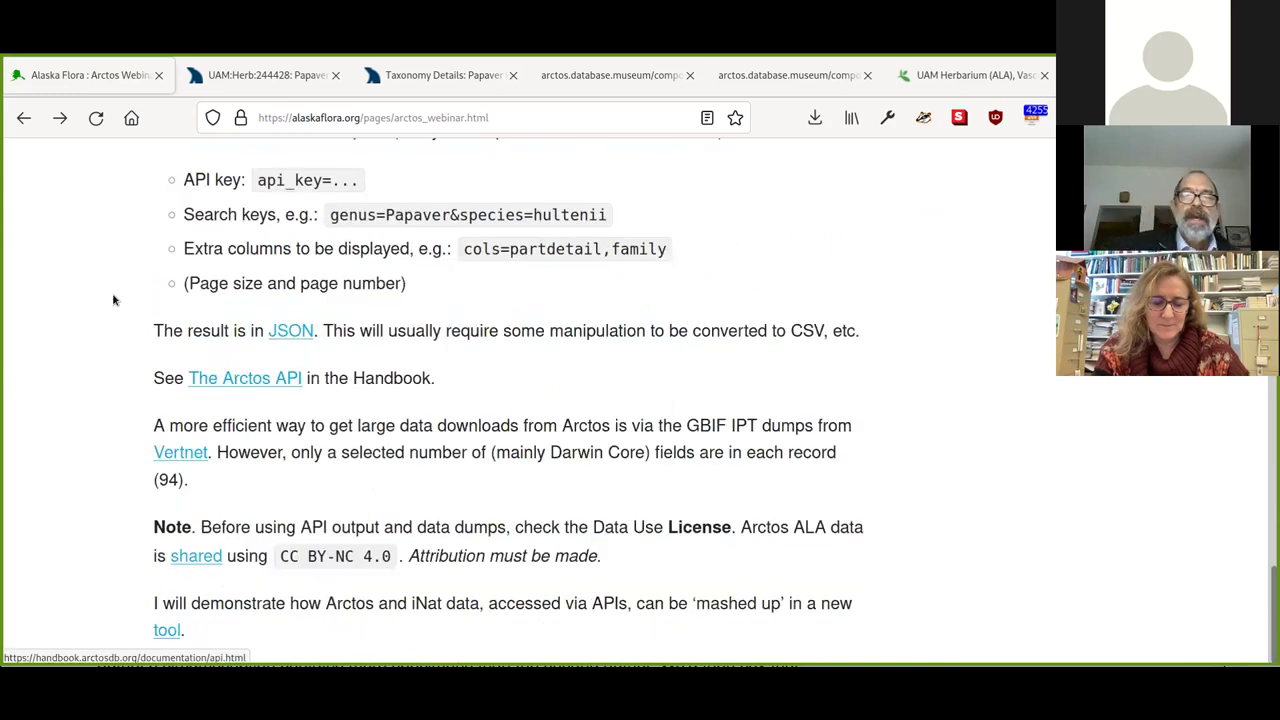
{"action": "scroll", "coordinate": [114, 297], "scroll_direction": "up", "scroll_amount": 3}
{"action": "scroll", "coordinate": [517, 258], "scroll_direction": "up", "scroll_amount": 3}
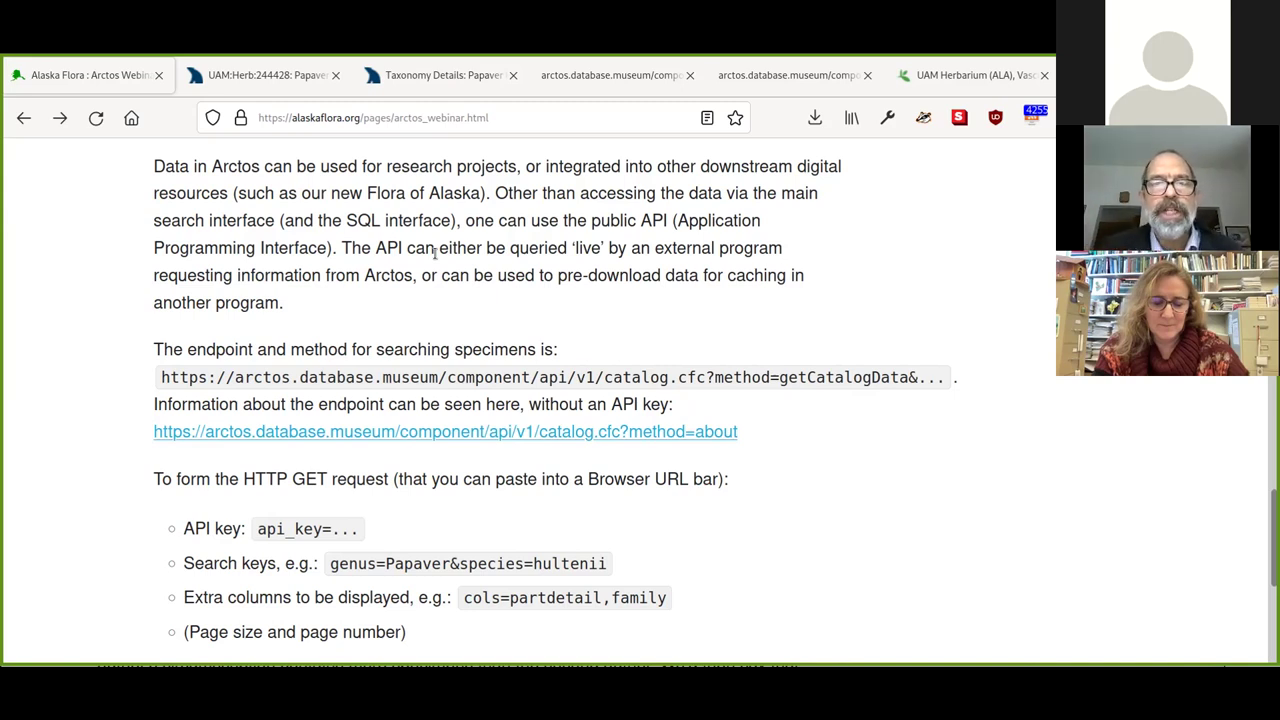
{"action": "scroll", "coordinate": [83, 305], "scroll_direction": "down", "scroll_amount": 2}
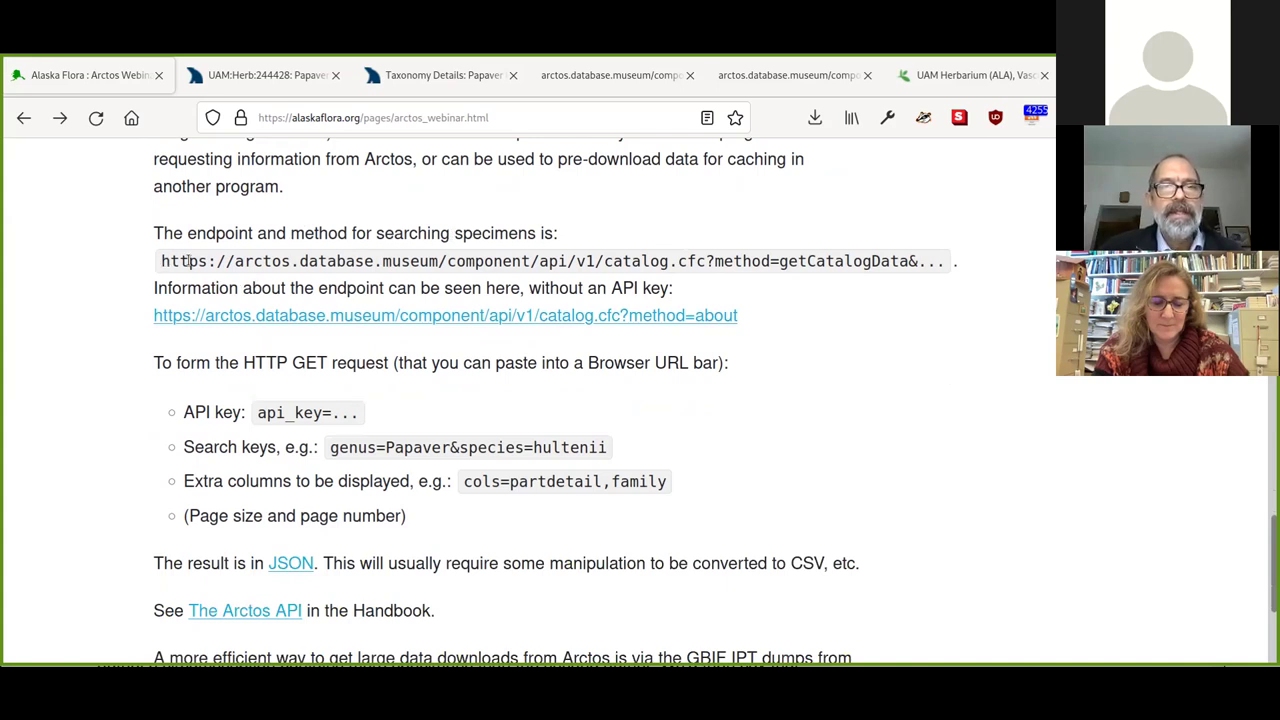
{"action": "left_click_drag", "start_coordinate": [162, 261], "coordinate": [912, 259]}
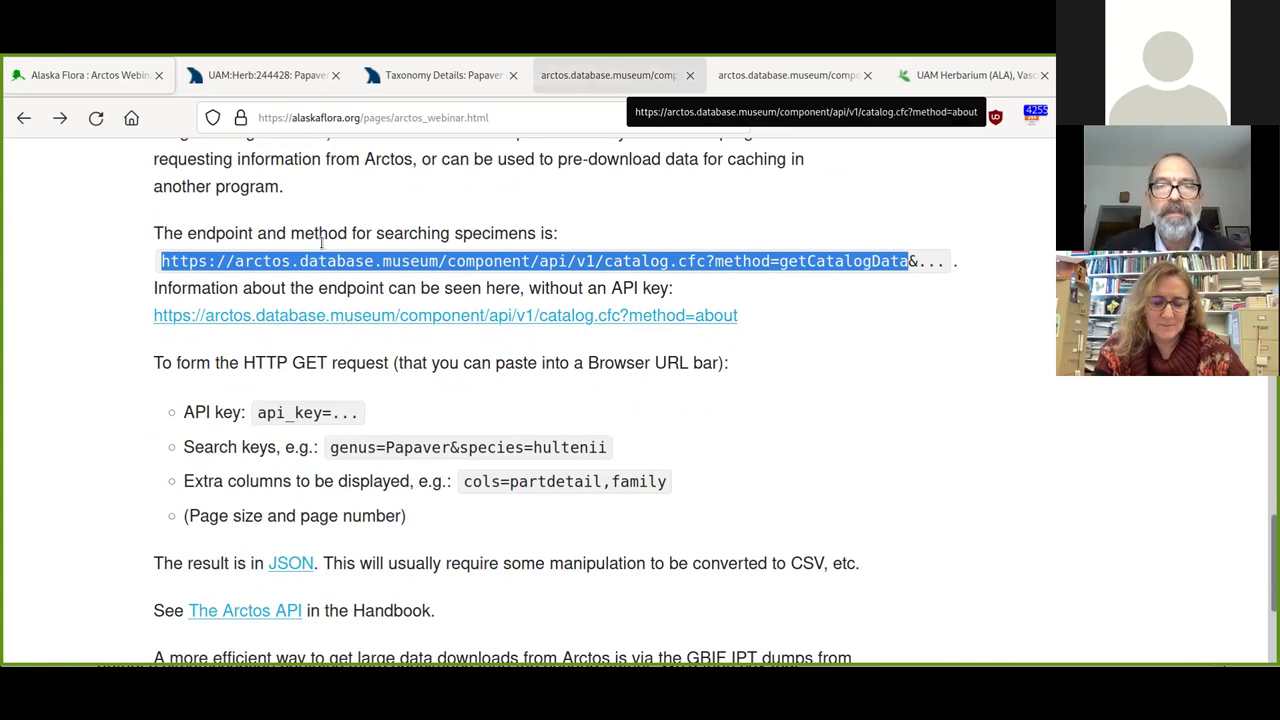
- View the catalog API's method=about documentation page, comparing its raw data with the structured JSON view
{"action": "left_click", "coordinate": [608, 75]}
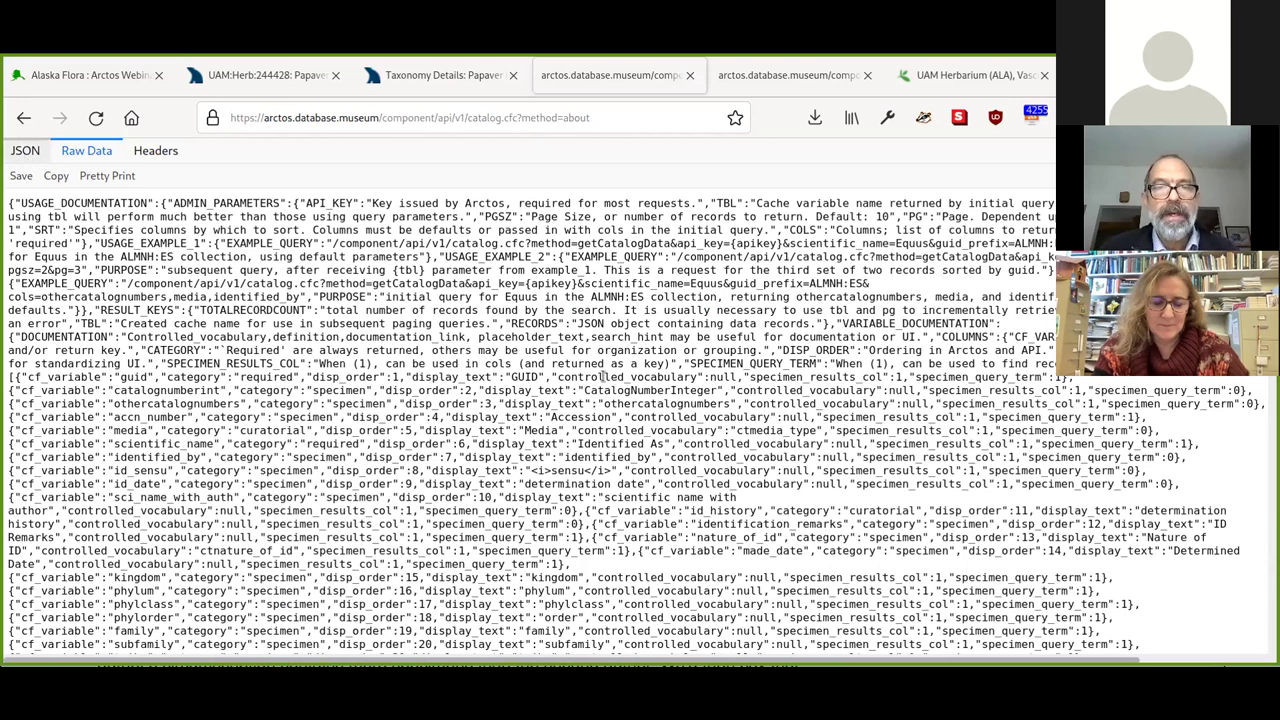
{"action": "key", "text": "F5"}
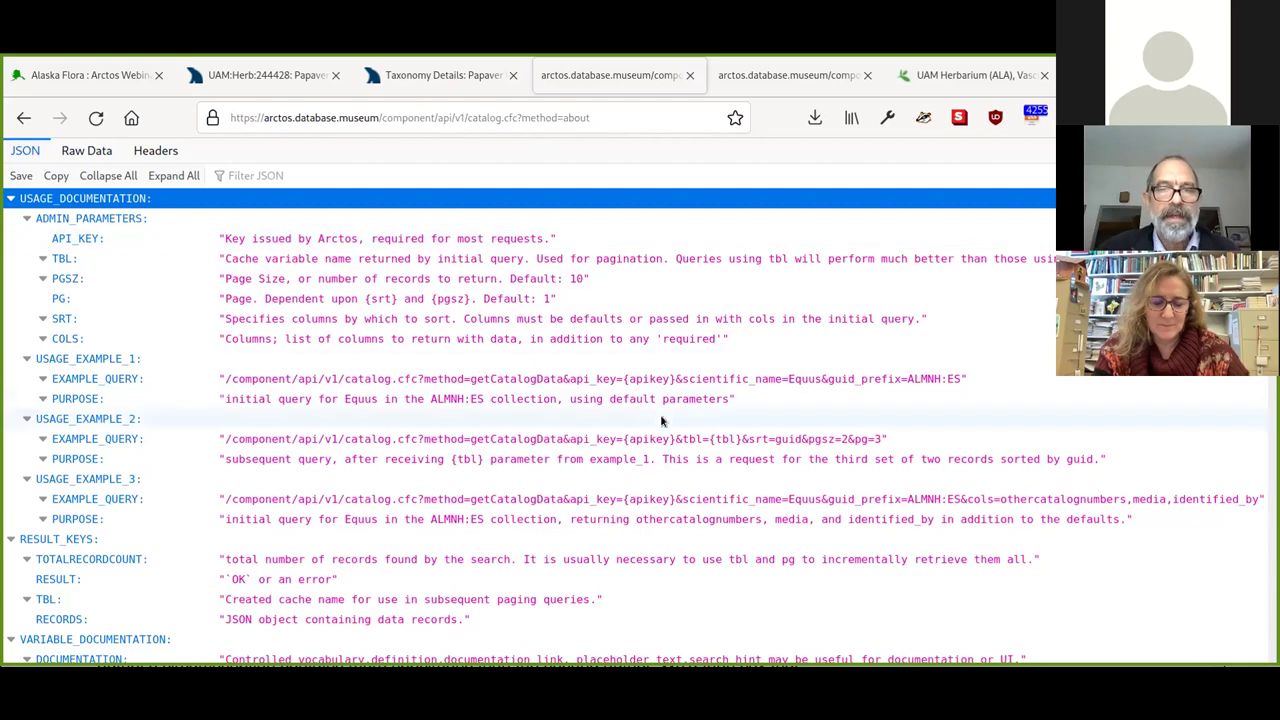
{"action": "left_click", "coordinate": [87, 152]}
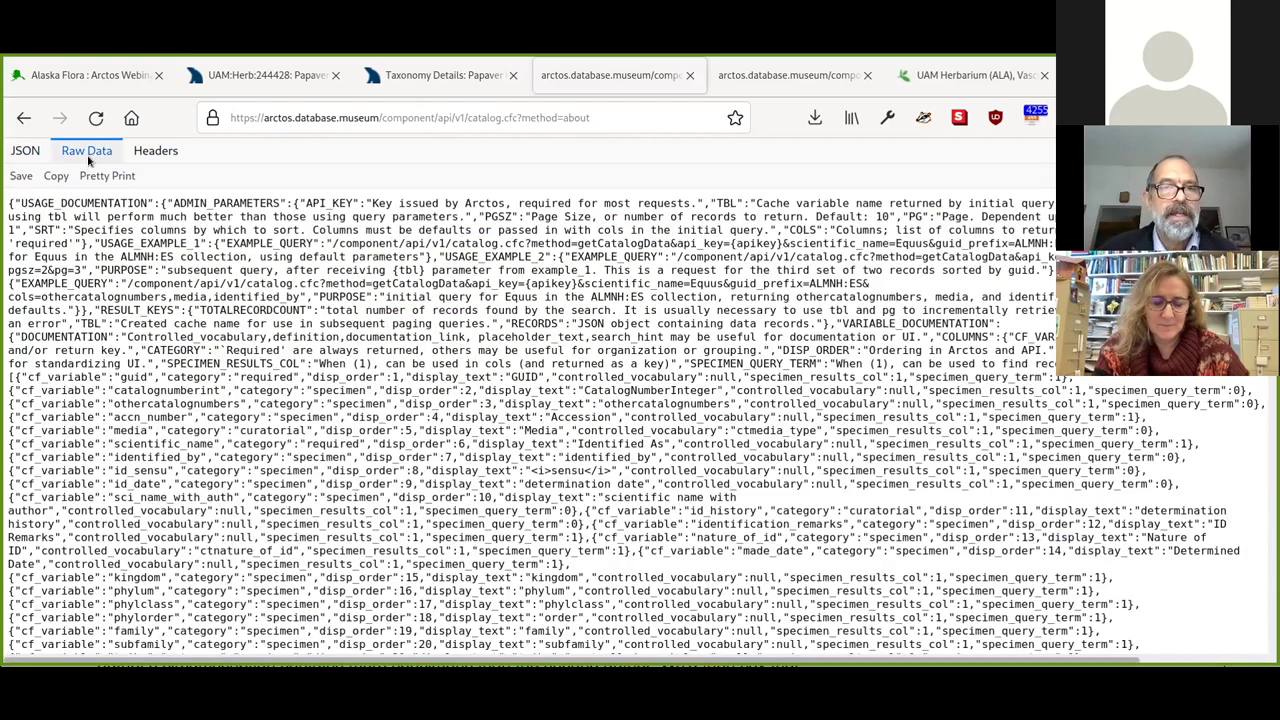
{"action": "left_click", "coordinate": [24, 151]}
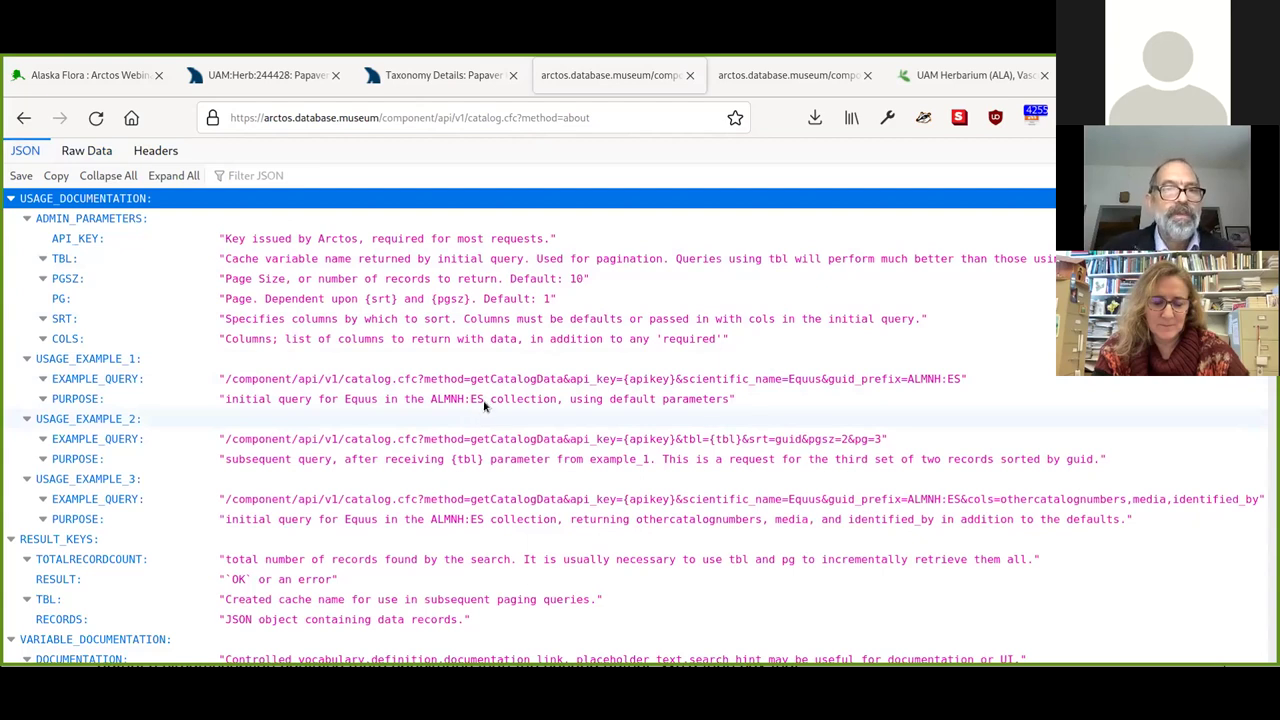
- Examine the variable definitions listed in the structured JSON documentation of the catalog API
{"action": "scroll", "coordinate": [478, 410], "scroll_direction": "down", "scroll_amount": 15}
{"action": "scroll", "coordinate": [480, 407], "scroll_direction": "down", "scroll_amount": 10}
{"action": "scroll", "coordinate": [478, 408], "scroll_direction": "down", "scroll_amount": 7}
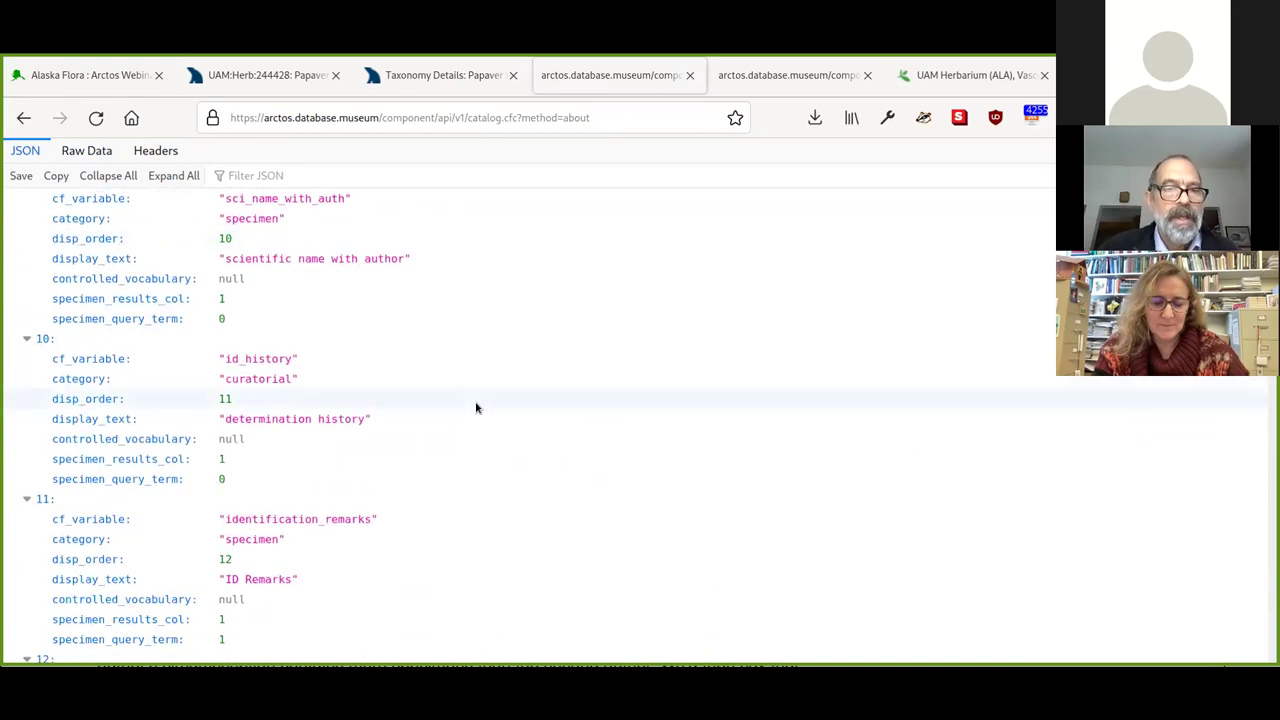
{"action": "scroll", "coordinate": [477, 407], "scroll_direction": "down", "scroll_amount": 7}
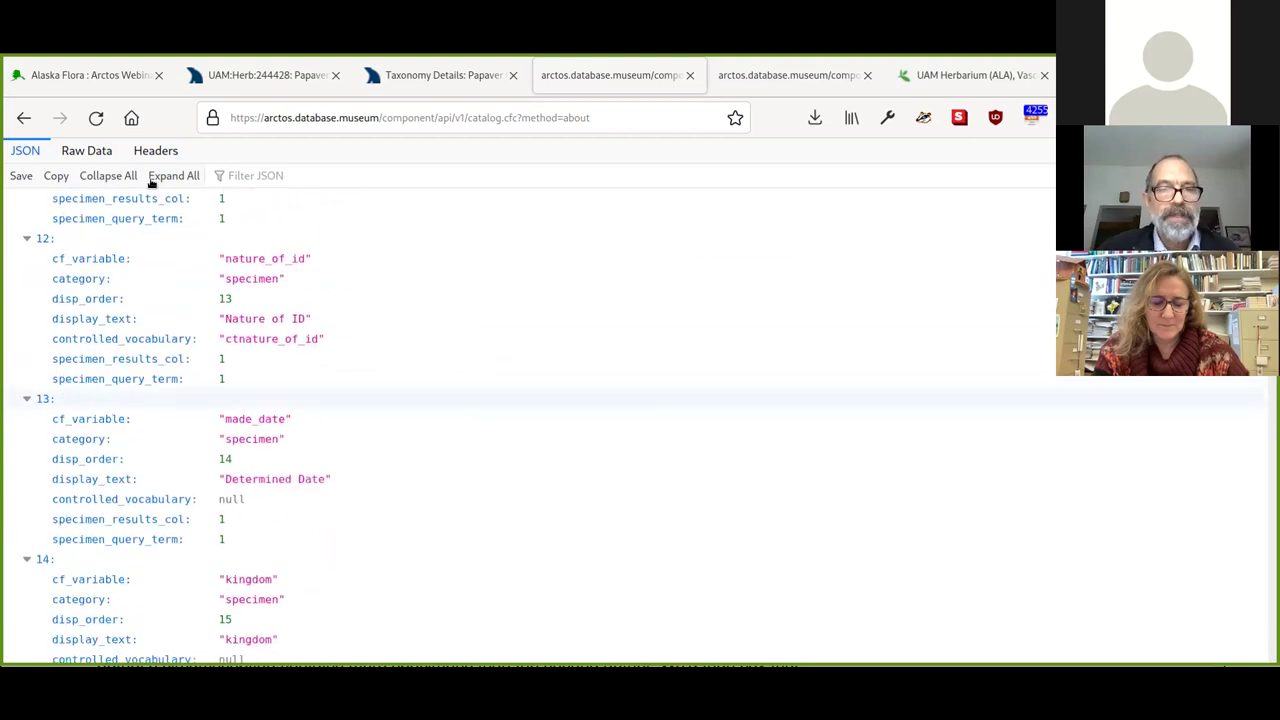
- Return to the Alaska Flora webinar page and highlight the example search keys genus=Papaver&species=hultenii
{"action": "scroll", "coordinate": [480, 420], "scroll_direction": "down", "scroll_amount": 7}
{"action": "scroll", "coordinate": [529, 443], "scroll_direction": "up", "scroll_amount": 20}
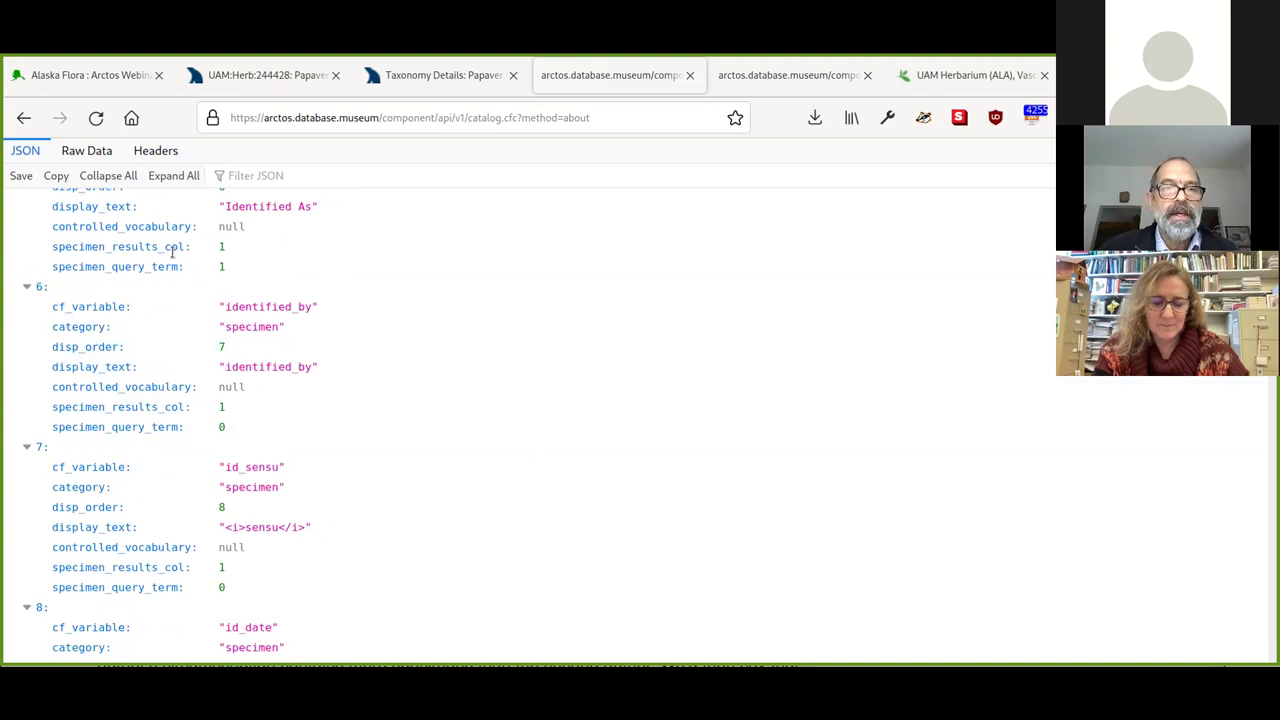
{"action": "key", "text": "ctrl+1"}
{"action": "scroll", "coordinate": [460, 269], "scroll_direction": "down", "scroll_amount": 2}
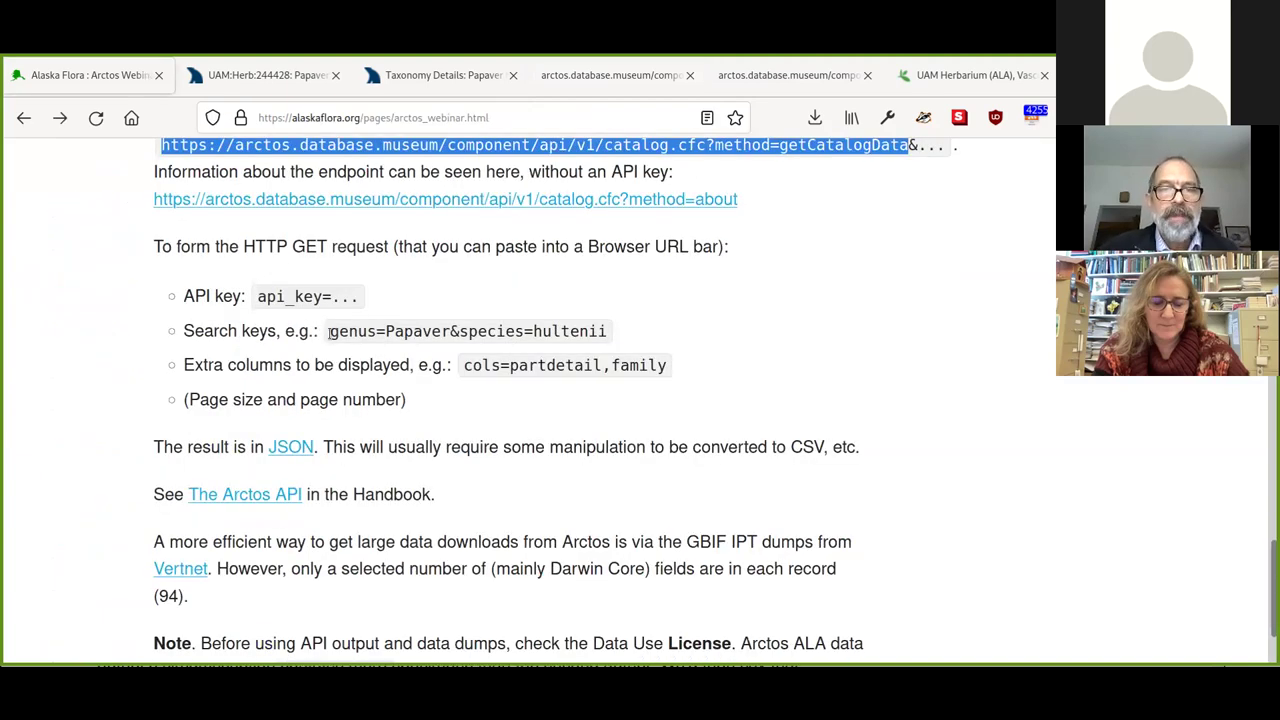
{"action": "left_click", "coordinate": [366, 332]}
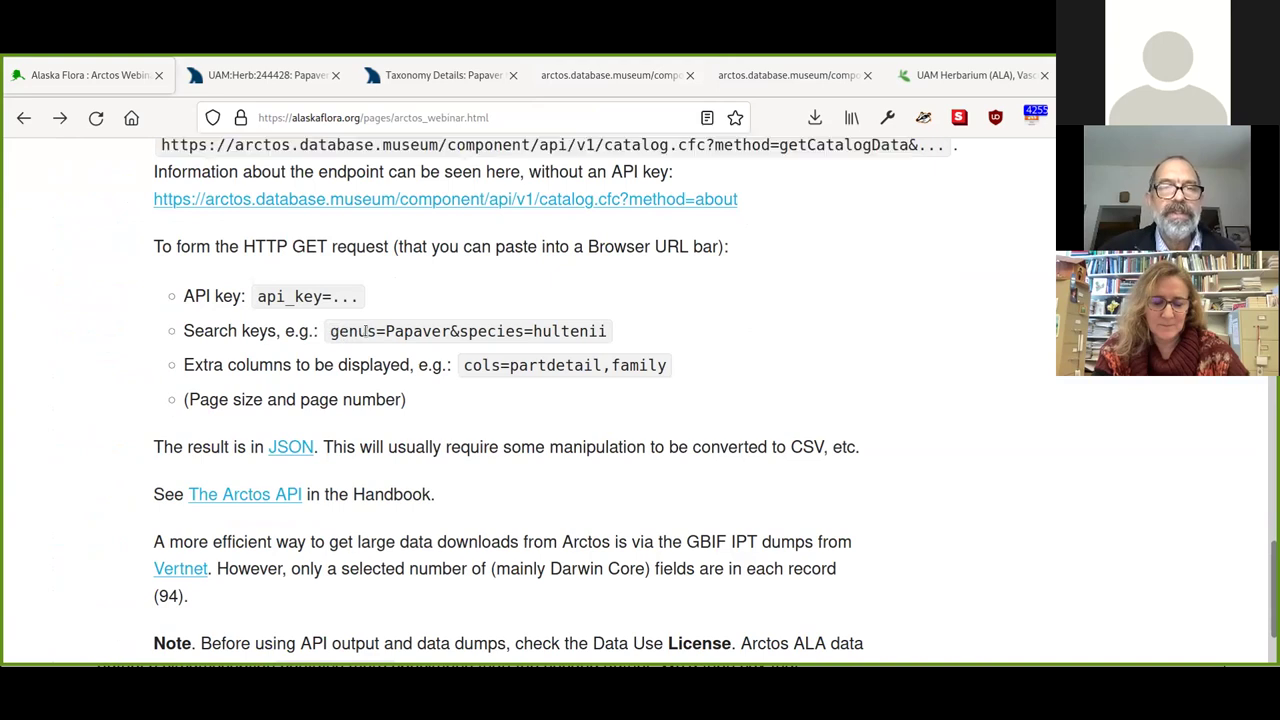
{"action": "left_click_drag", "start_coordinate": [330, 332], "coordinate": [641, 336]}
{"action": "scroll", "coordinate": [830, 231], "scroll_direction": "up", "scroll_amount": 1}
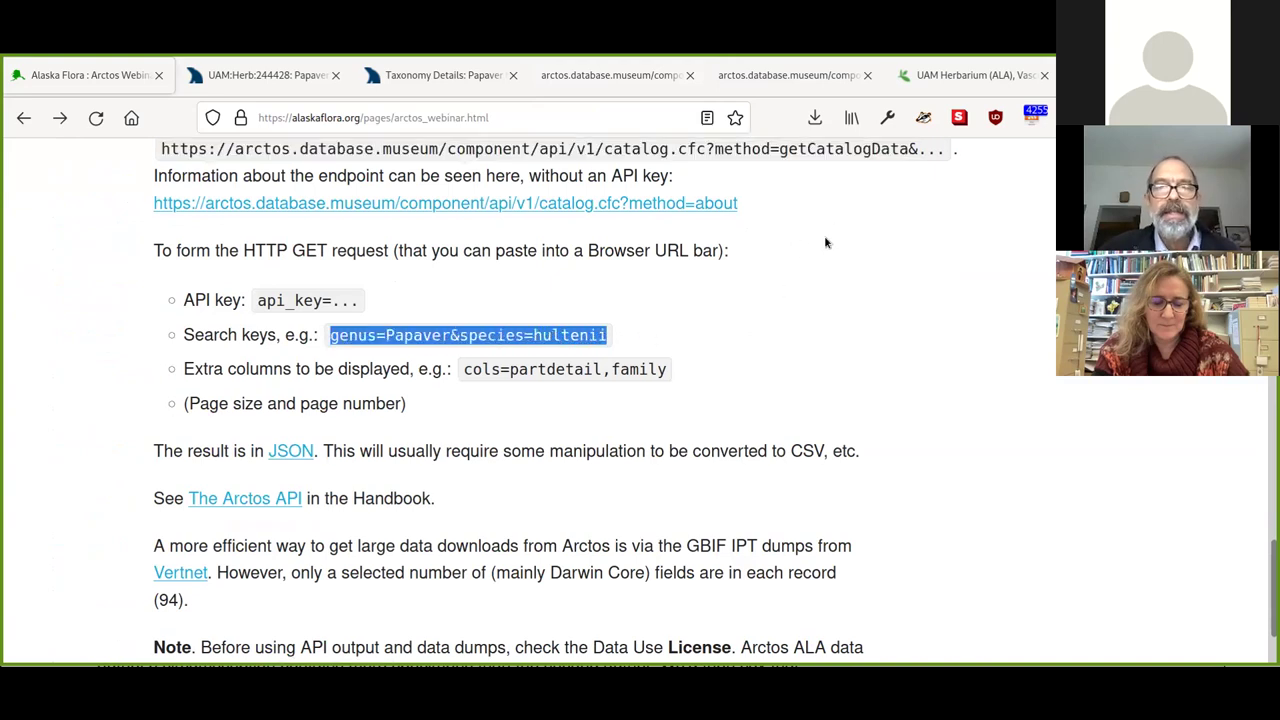
- Highlight the getCatalogData endpoint URL and review the HTTP GET request components listed below it
{"action": "scroll", "coordinate": [612, 270], "scroll_direction": "up", "scroll_amount": 1}
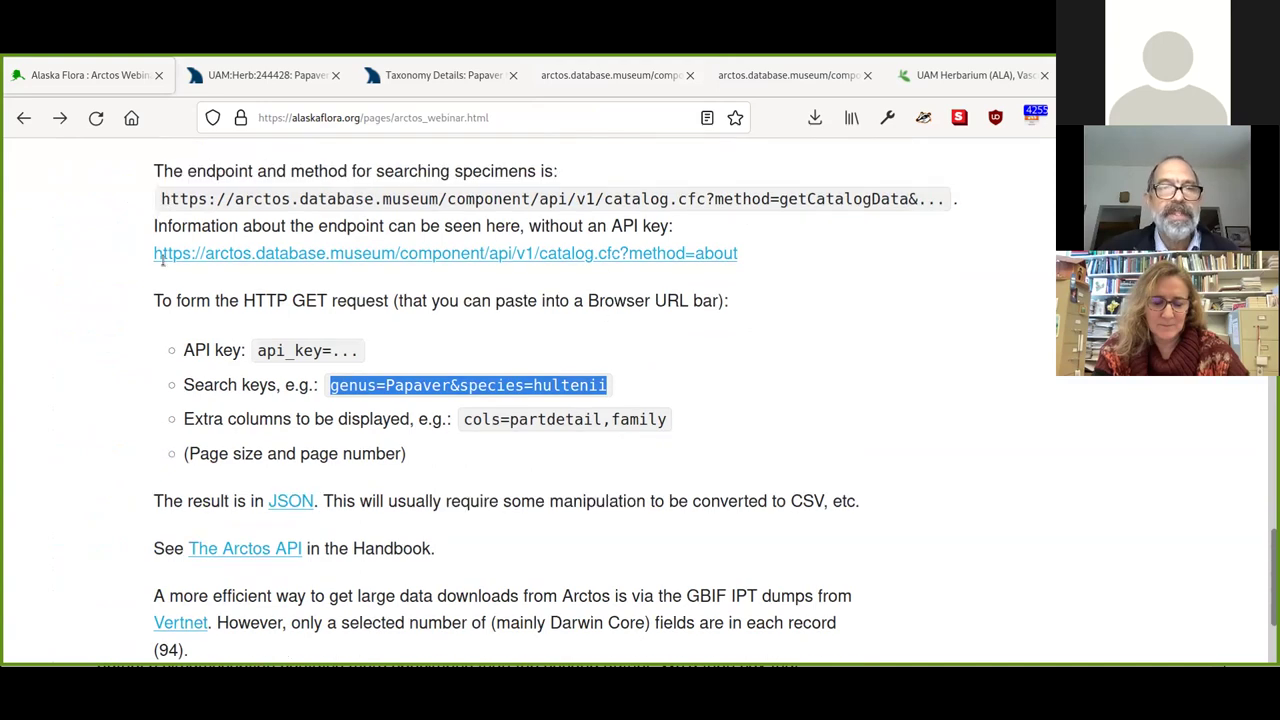
{"action": "scroll", "coordinate": [162, 260], "scroll_direction": "up", "scroll_amount": 1}
{"action": "triple_click", "coordinate": [957, 260]}
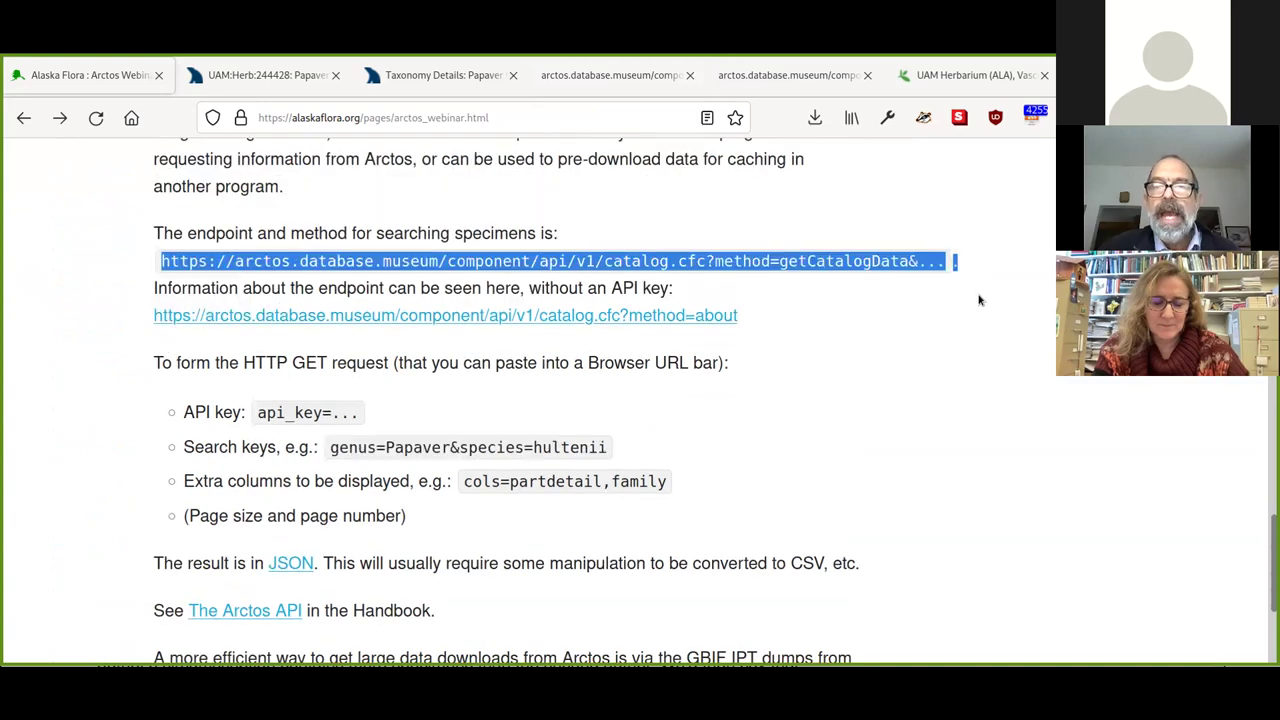
{"action": "left_click", "coordinate": [766, 440]}
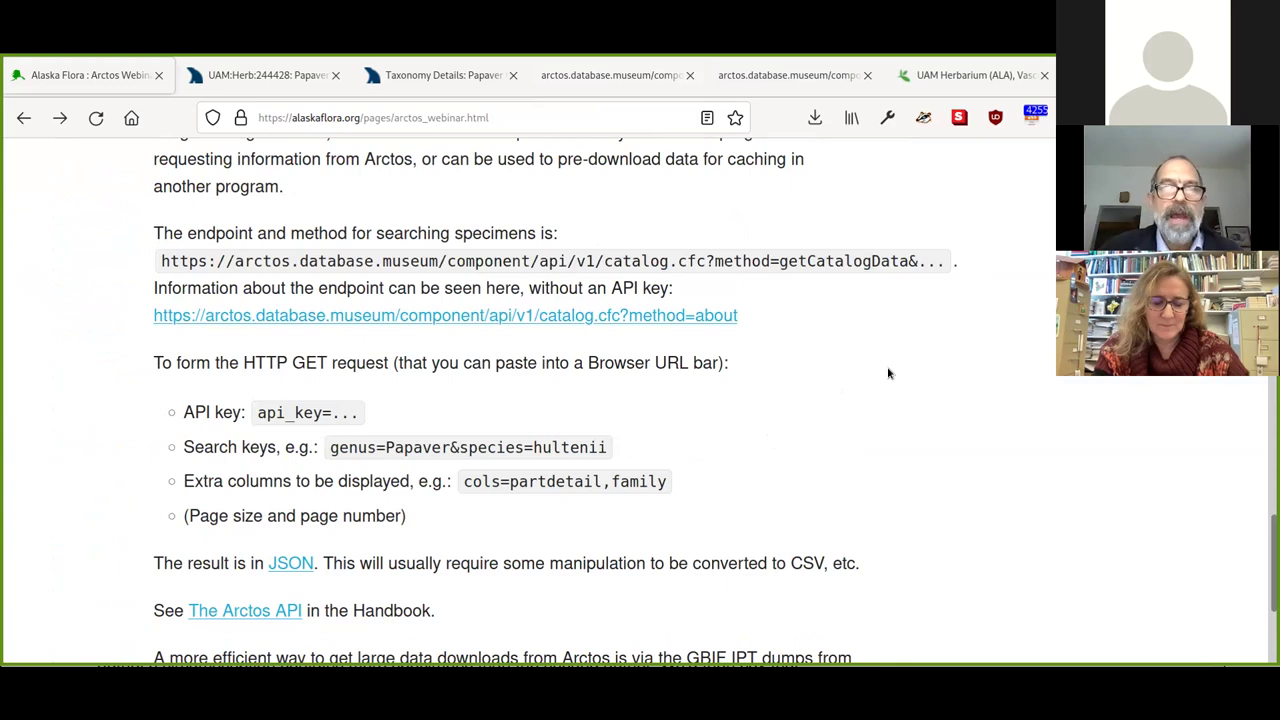
{"action": "scroll", "coordinate": [888, 373], "scroll_direction": "down", "scroll_amount": 2}
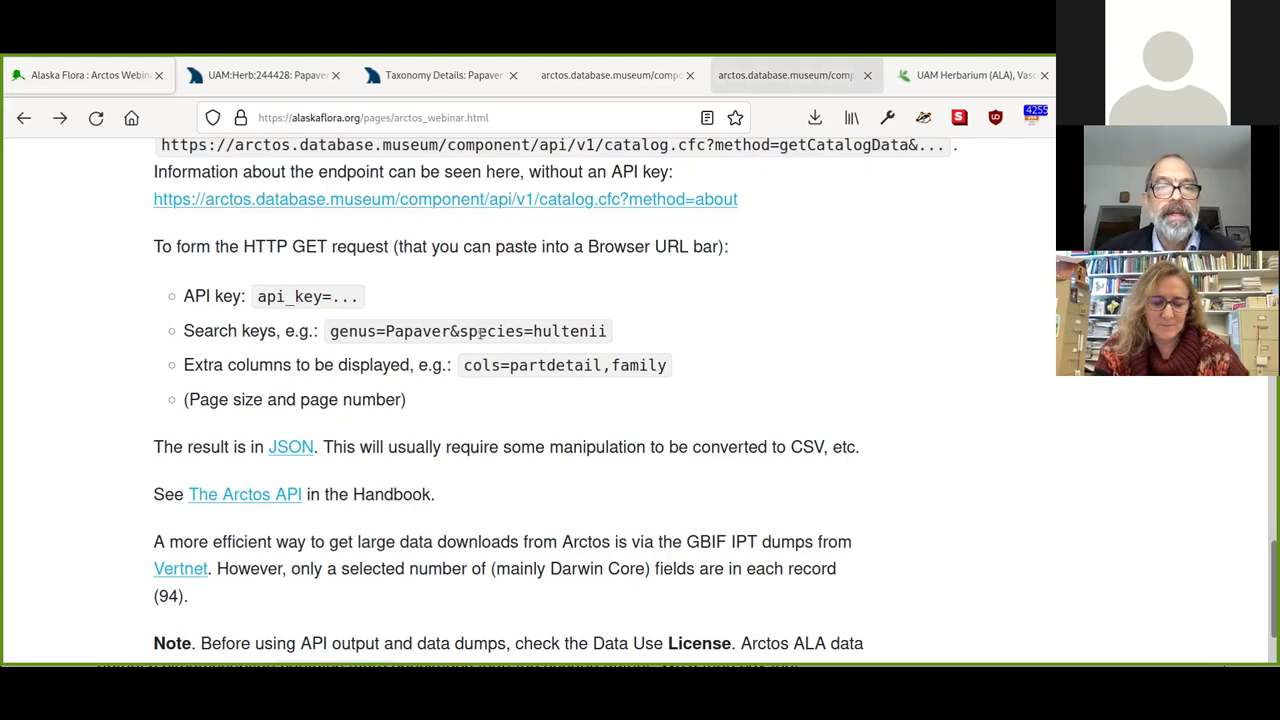
- Load page 2 of the getCatalogData query for Papaver and inspect the qrycols entry in the structured JSON view
{"action": "key", "text": "ctrl+Tab"}
{"action": "key", "text": "ctrl+Tab"}
{"action": "key", "text": "ctrl+Tab"}
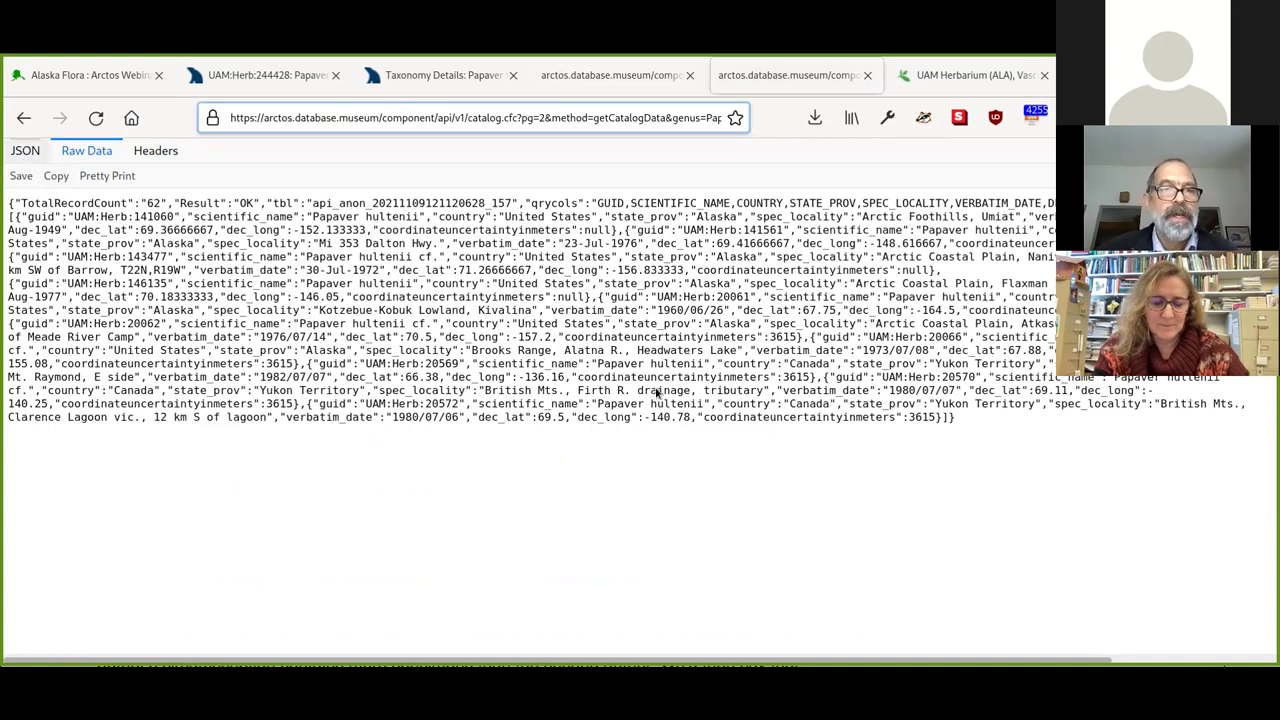
{"action": "key", "text": "Return"}
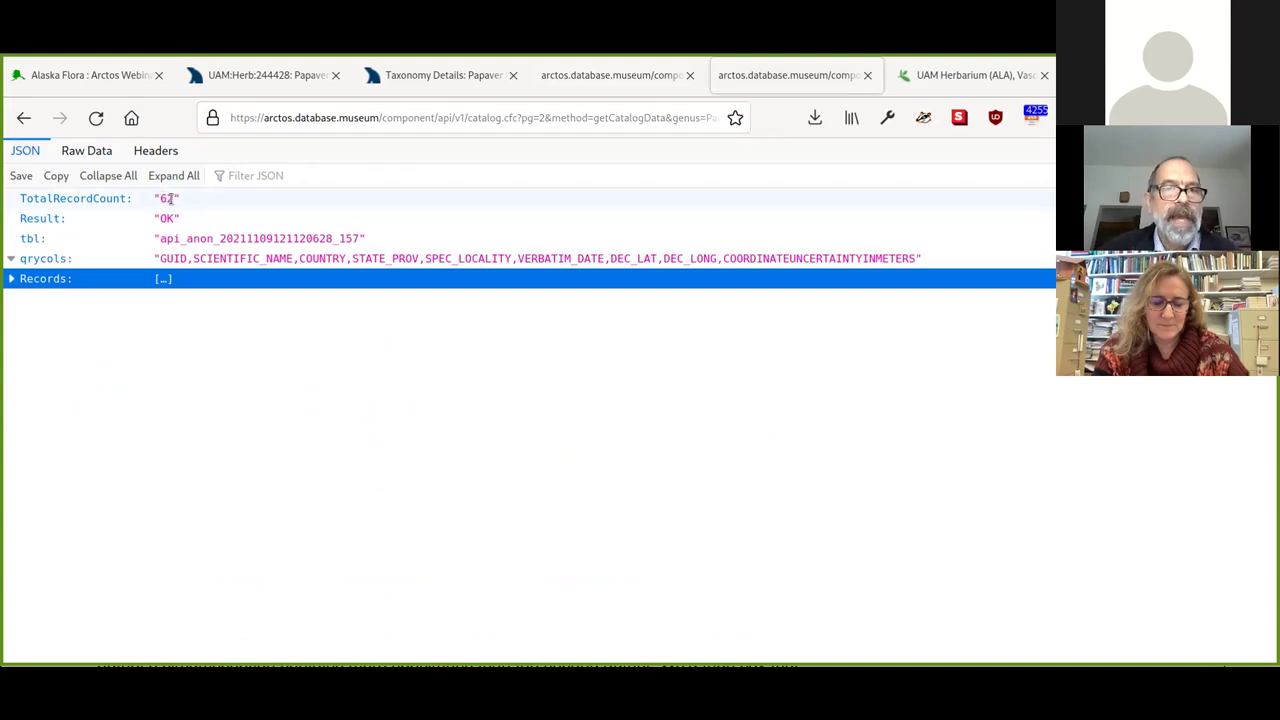
{"action": "left_click", "coordinate": [11, 261]}
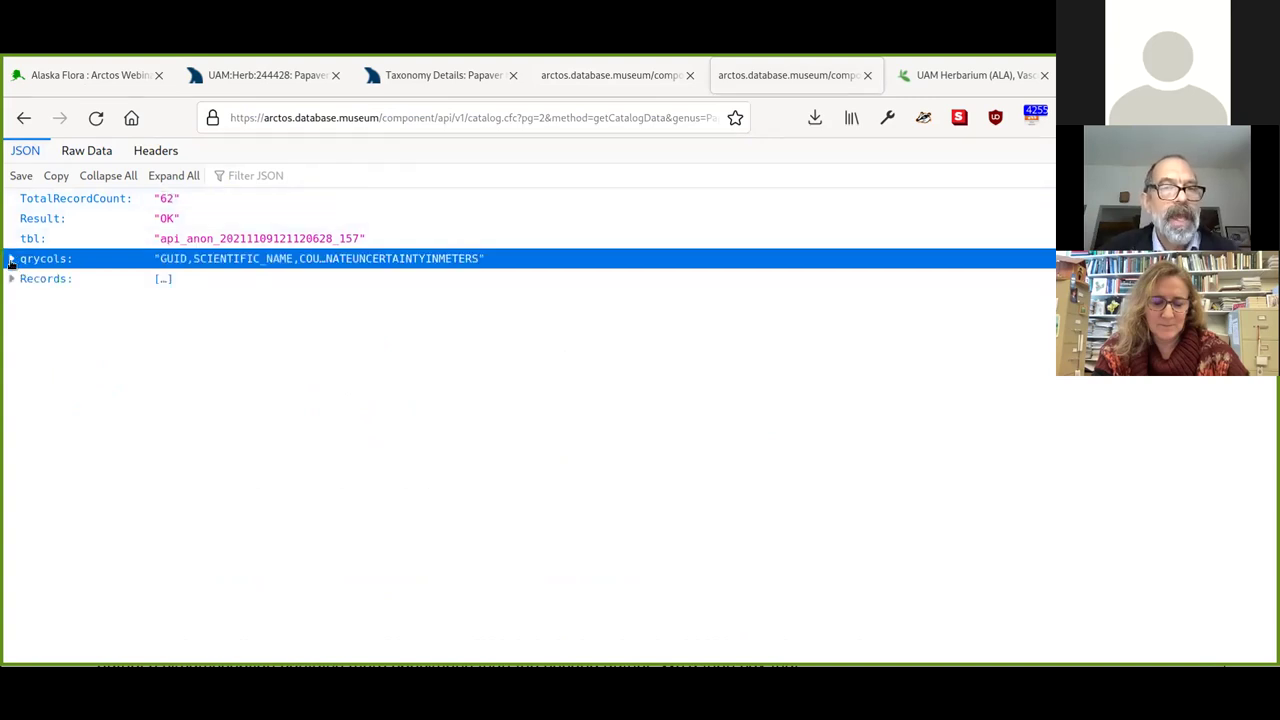
{"action": "left_click", "coordinate": [11, 261]}
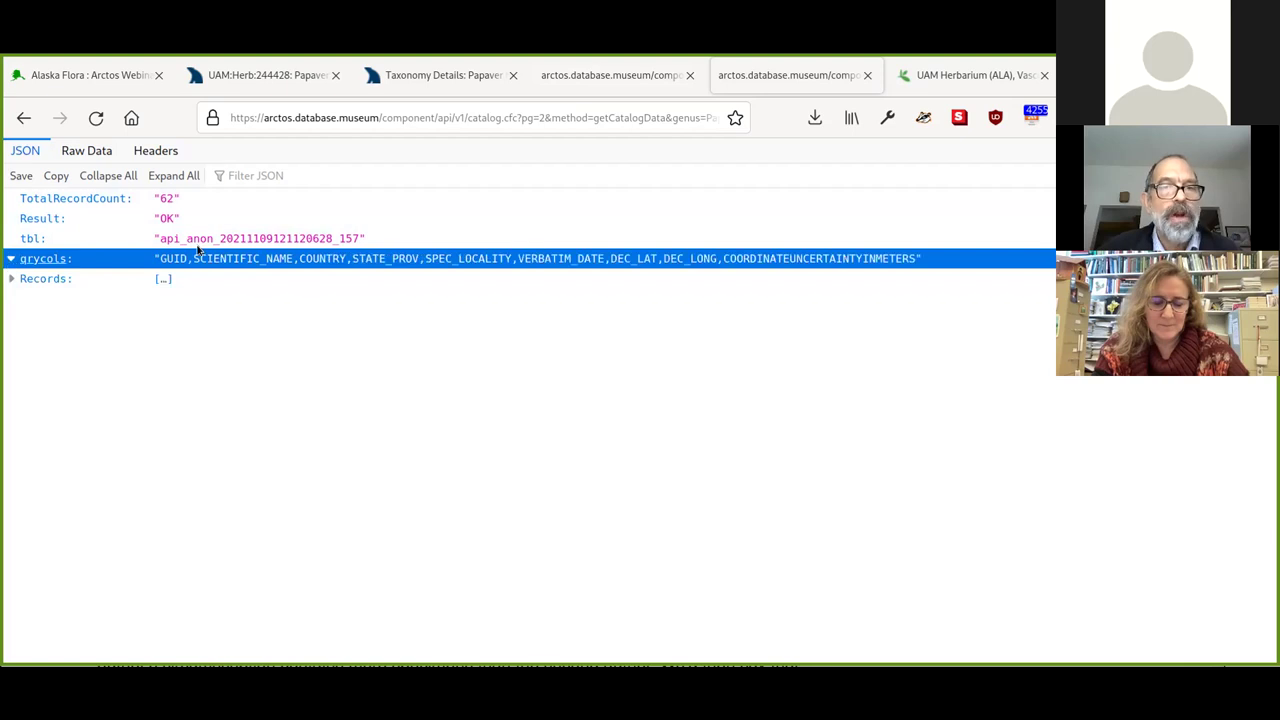
- Expand the Records list in the JSON response and examine the returned Papaver hultenii specimen records
{"action": "left_click", "coordinate": [13, 280]}
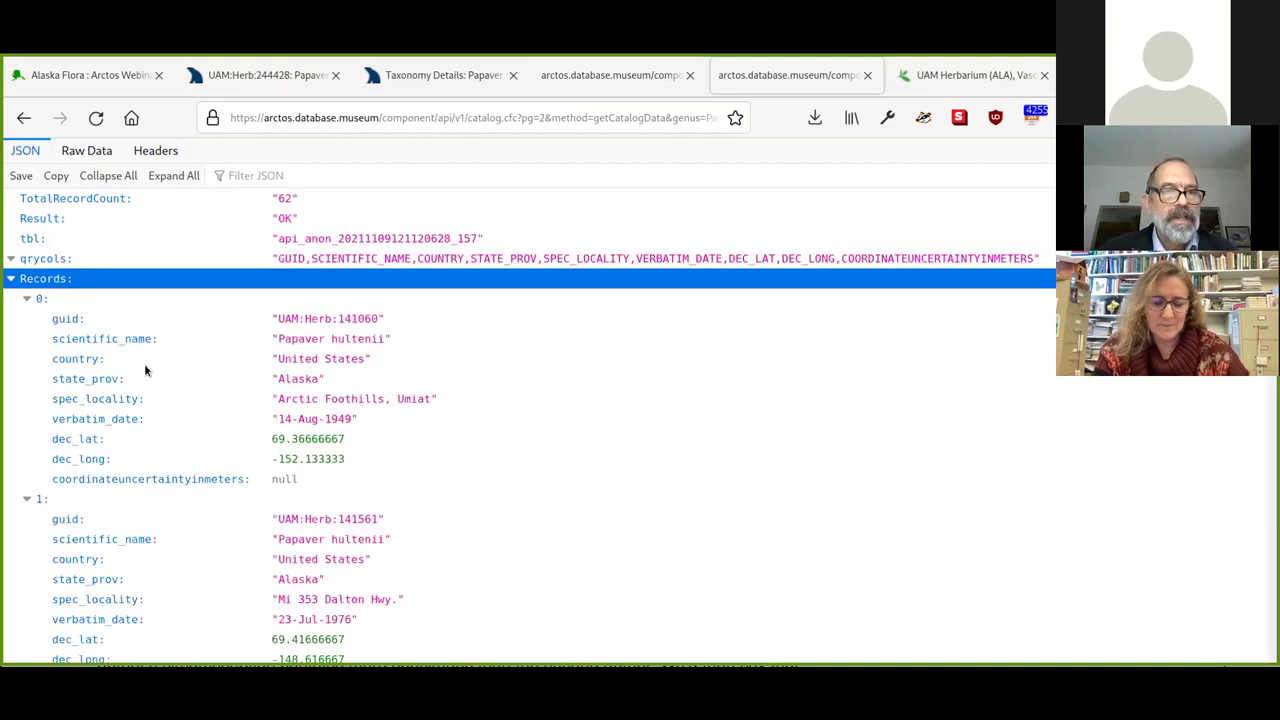
{"action": "scroll", "coordinate": [538, 481], "scroll_direction": "down", "scroll_amount": 1}
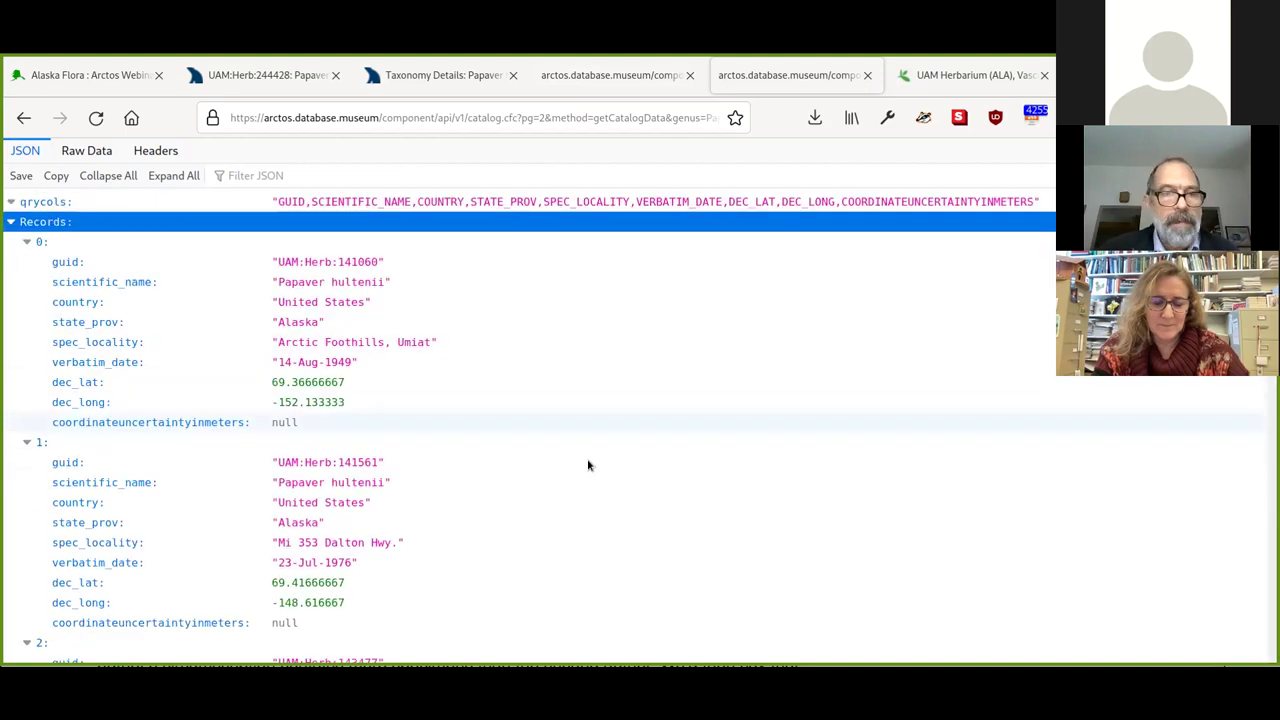
{"action": "scroll", "coordinate": [588, 463], "scroll_direction": "down", "scroll_amount": 9}
{"action": "scroll", "coordinate": [578, 466], "scroll_direction": "down", "scroll_amount": 15}
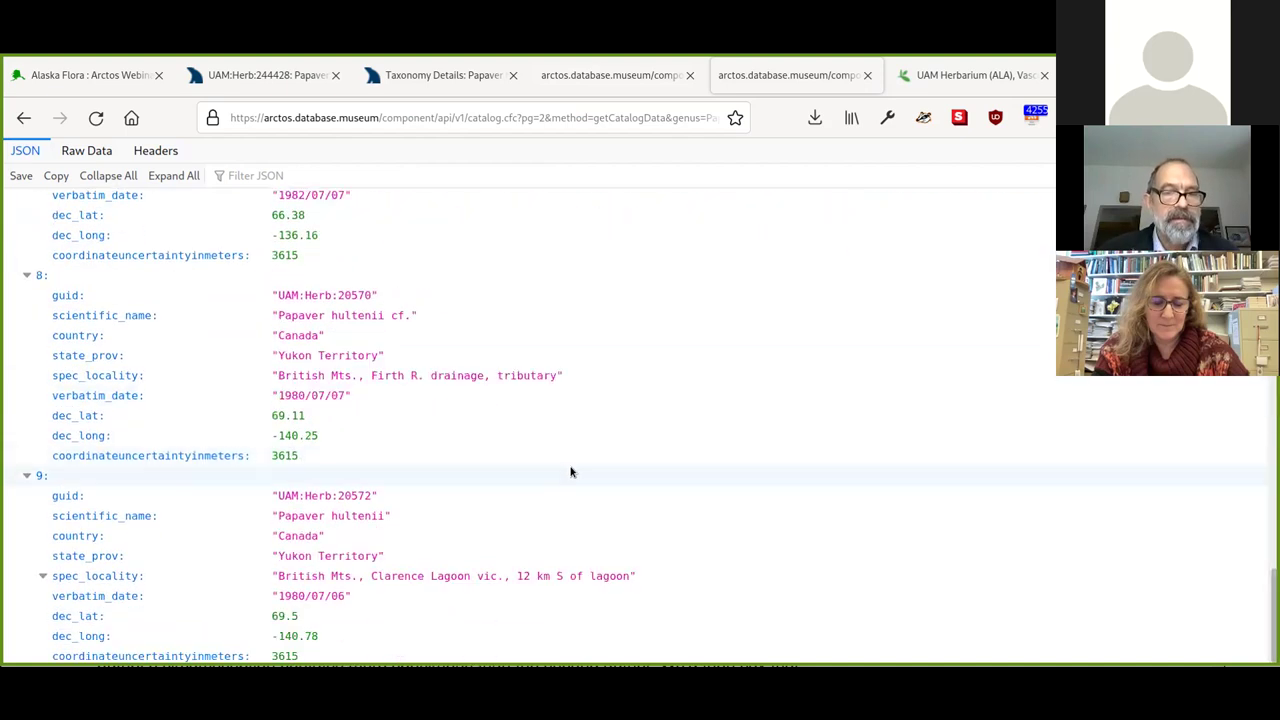
{"action": "scroll", "coordinate": [604, 462], "scroll_direction": "up", "scroll_amount": 1}
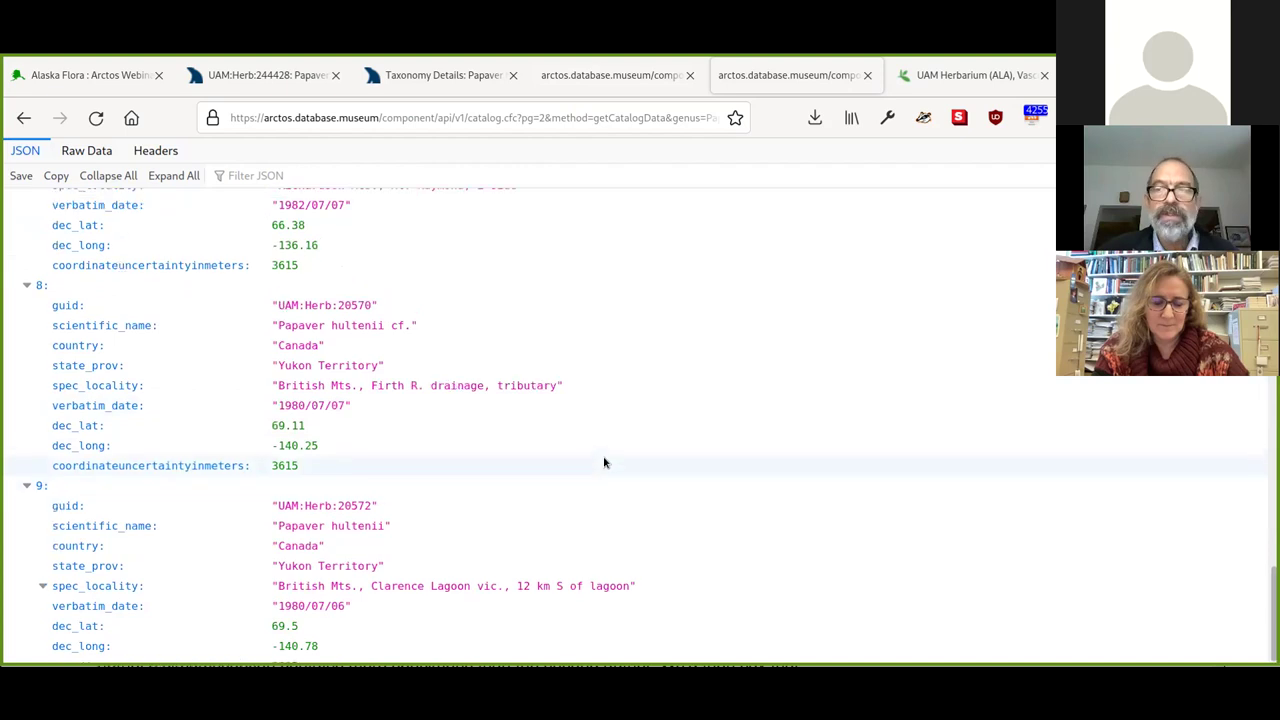
{"action": "scroll", "coordinate": [604, 462], "scroll_direction": "up", "scroll_amount": 10}
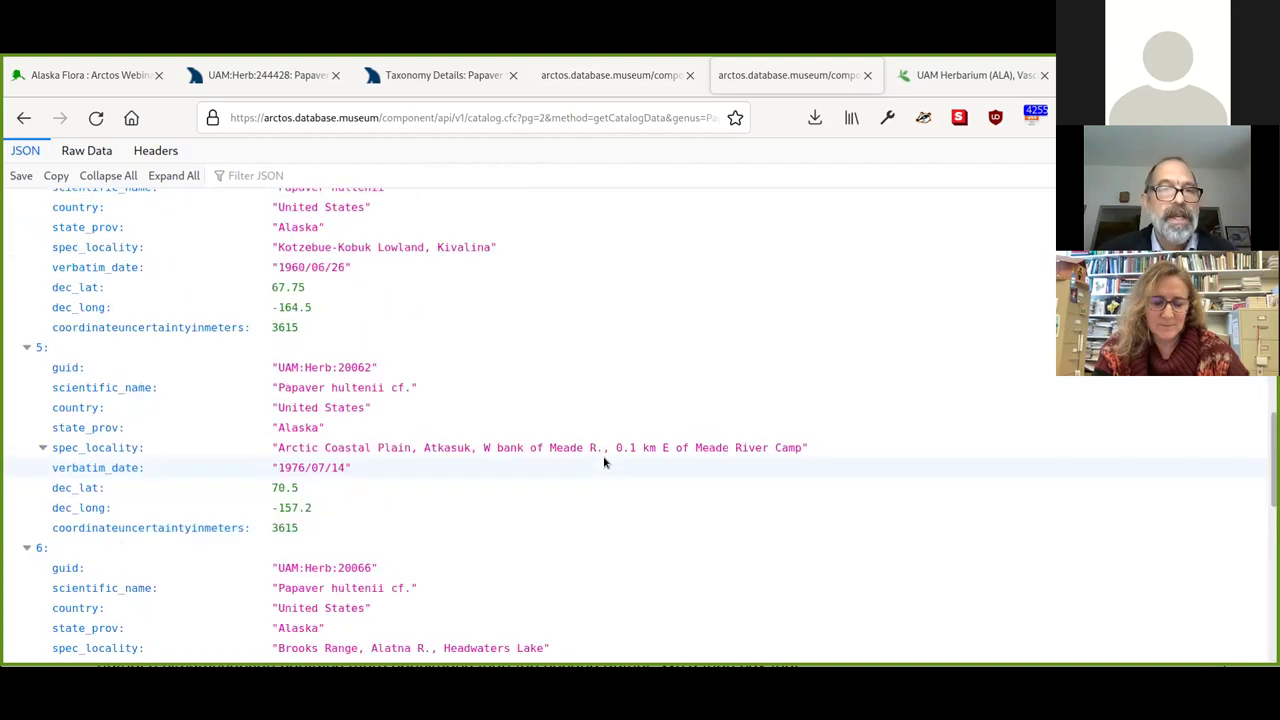
{"action": "scroll", "coordinate": [604, 462], "scroll_direction": "up", "scroll_amount": 12}
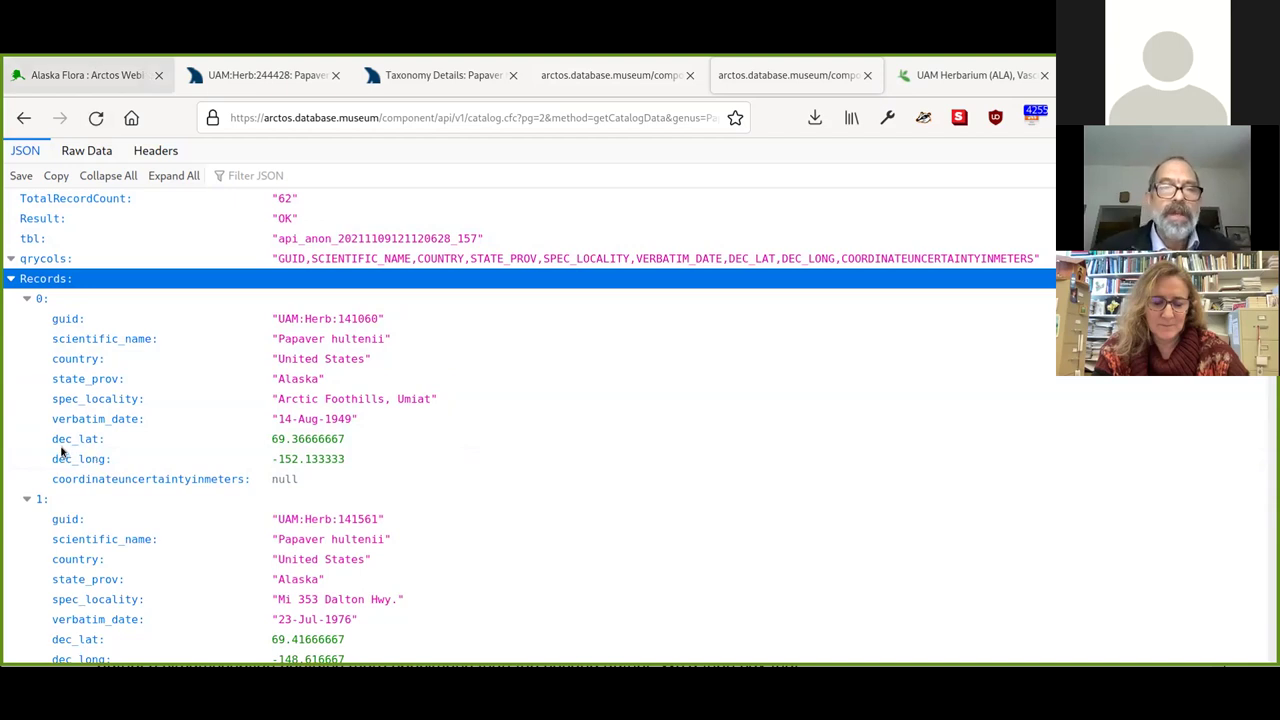
- Return to the webinar page and highlight the terms GBIF and IPT in the paragraph on large data downloads
{"action": "key", "text": "alt+1"}
{"action": "scroll", "coordinate": [61, 453], "scroll_direction": "down", "scroll_amount": 2}
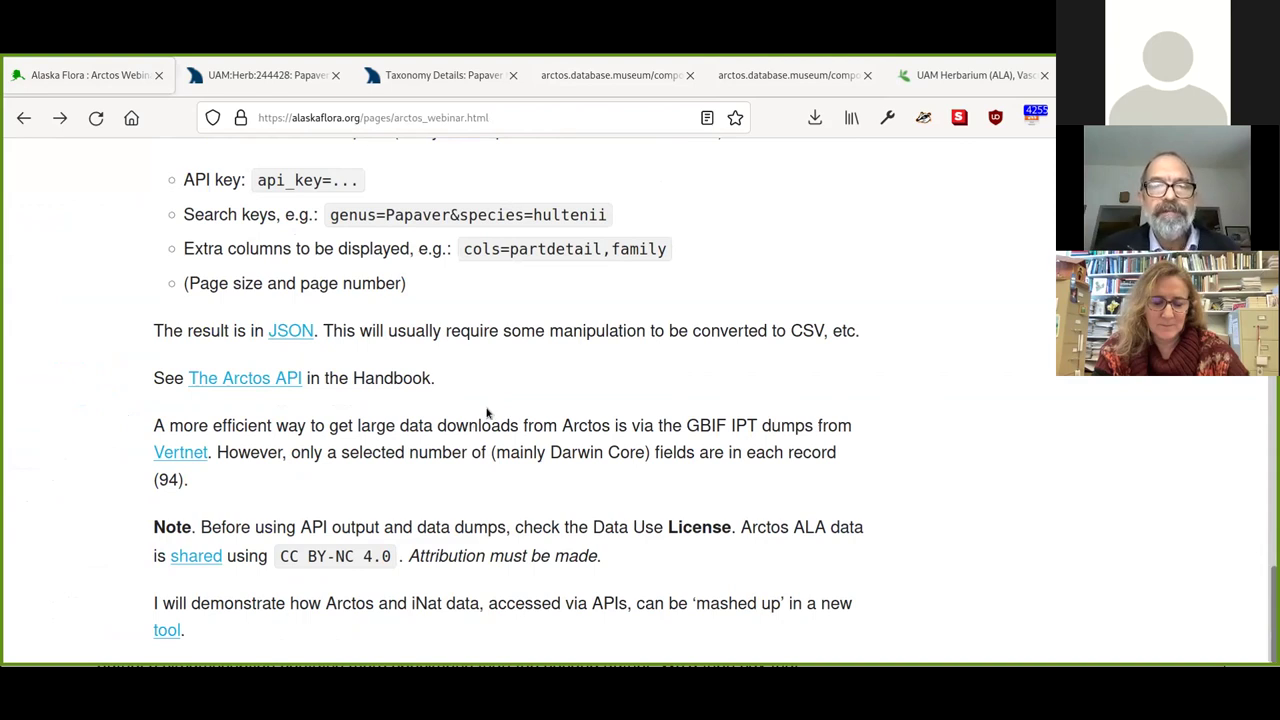
{"action": "double_click", "coordinate": [688, 425]}
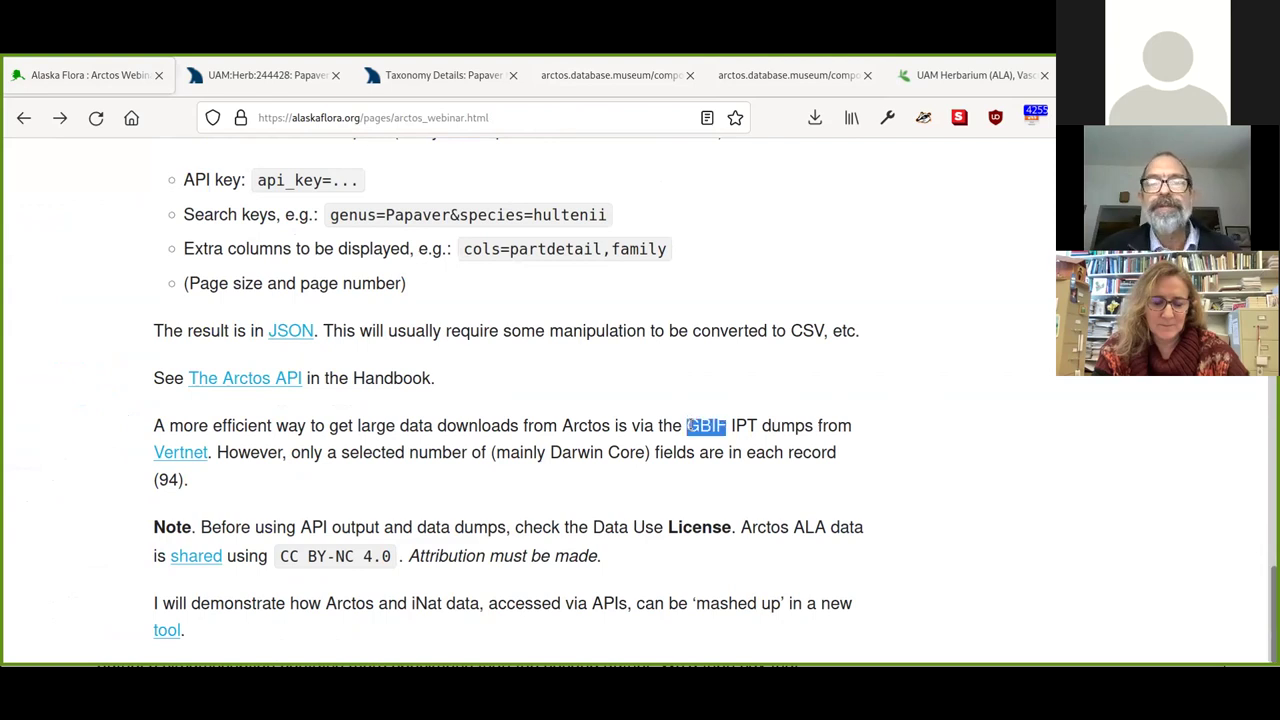
{"action": "double_click", "coordinate": [744, 425]}
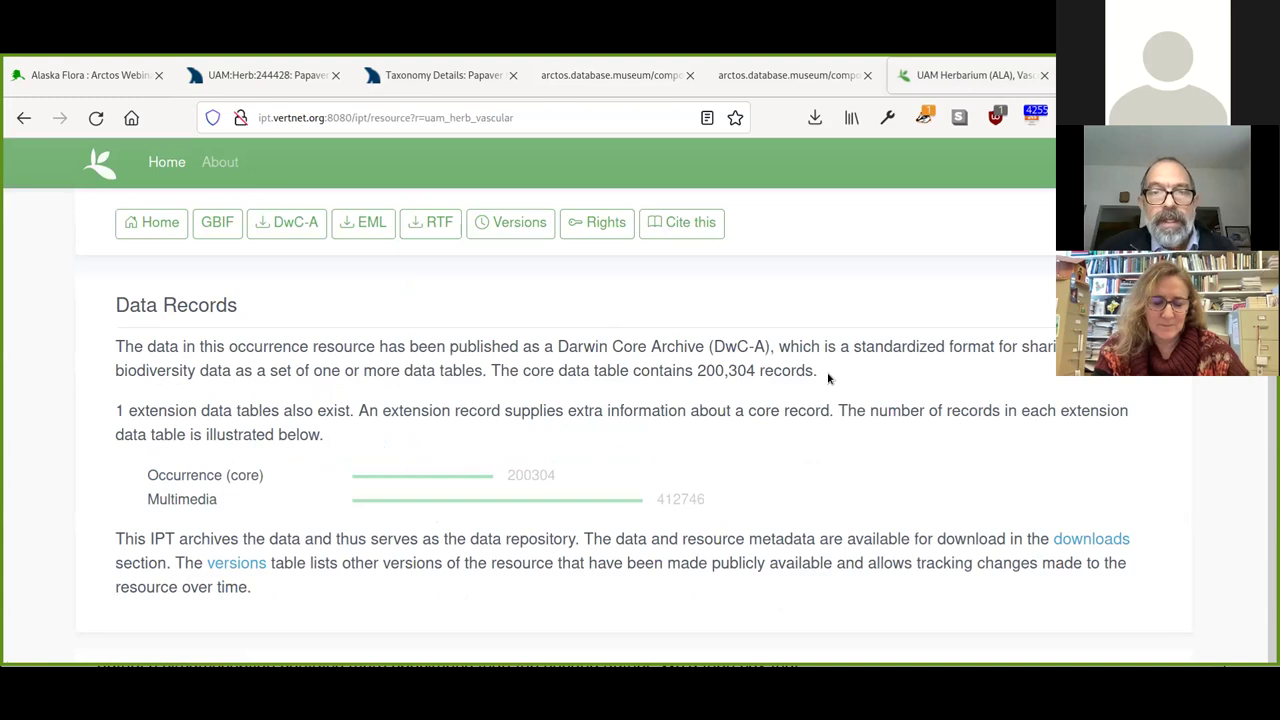
- Examine the Data Records and Downloads sections of the UAM Herbarium resource page on the VertNet IPT
{"action": "scroll", "coordinate": [847, 381], "scroll_direction": "up", "scroll_amount": 2}
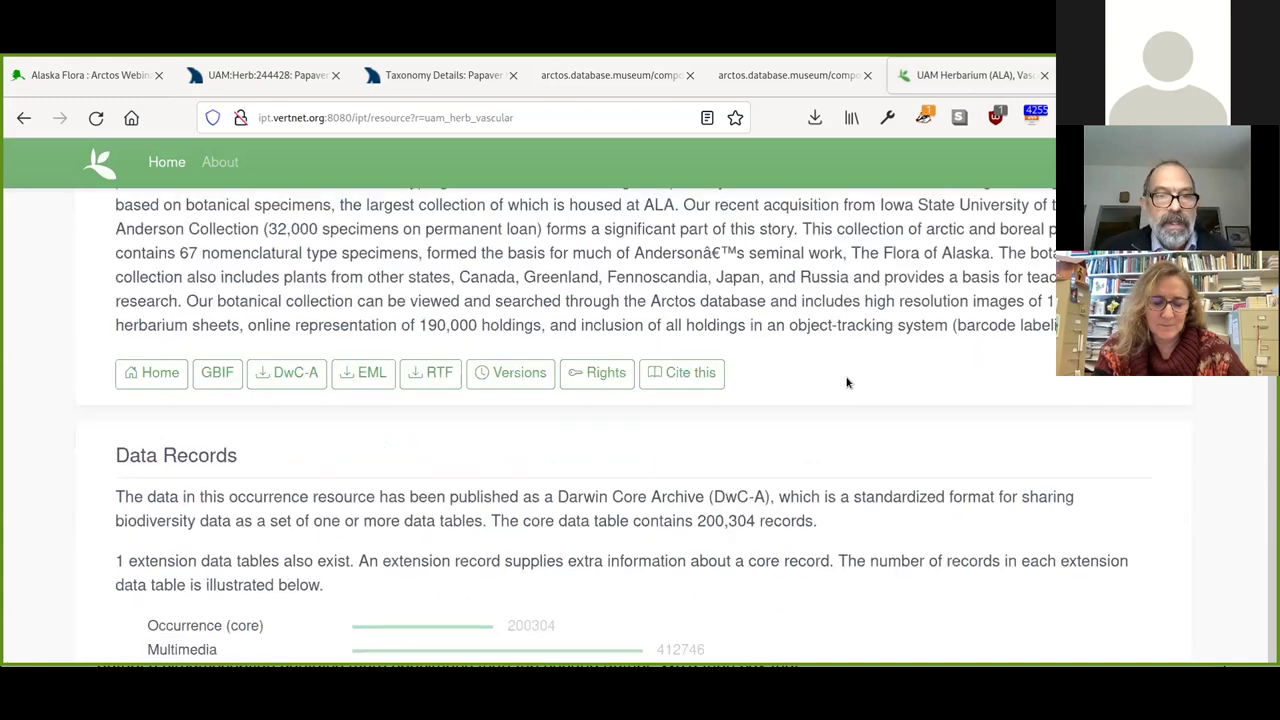
{"action": "scroll", "coordinate": [314, 429], "scroll_direction": "down", "scroll_amount": 6}
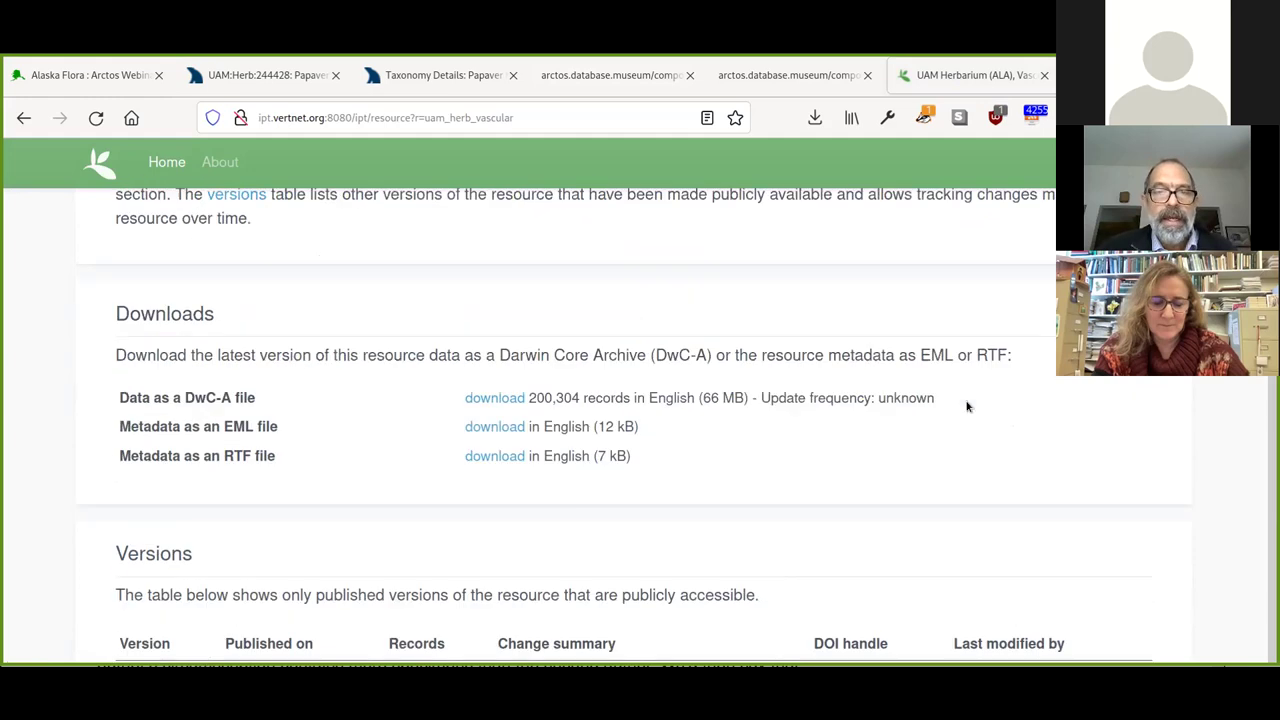
{"action": "scroll", "coordinate": [967, 406], "scroll_direction": "up", "scroll_amount": 1}
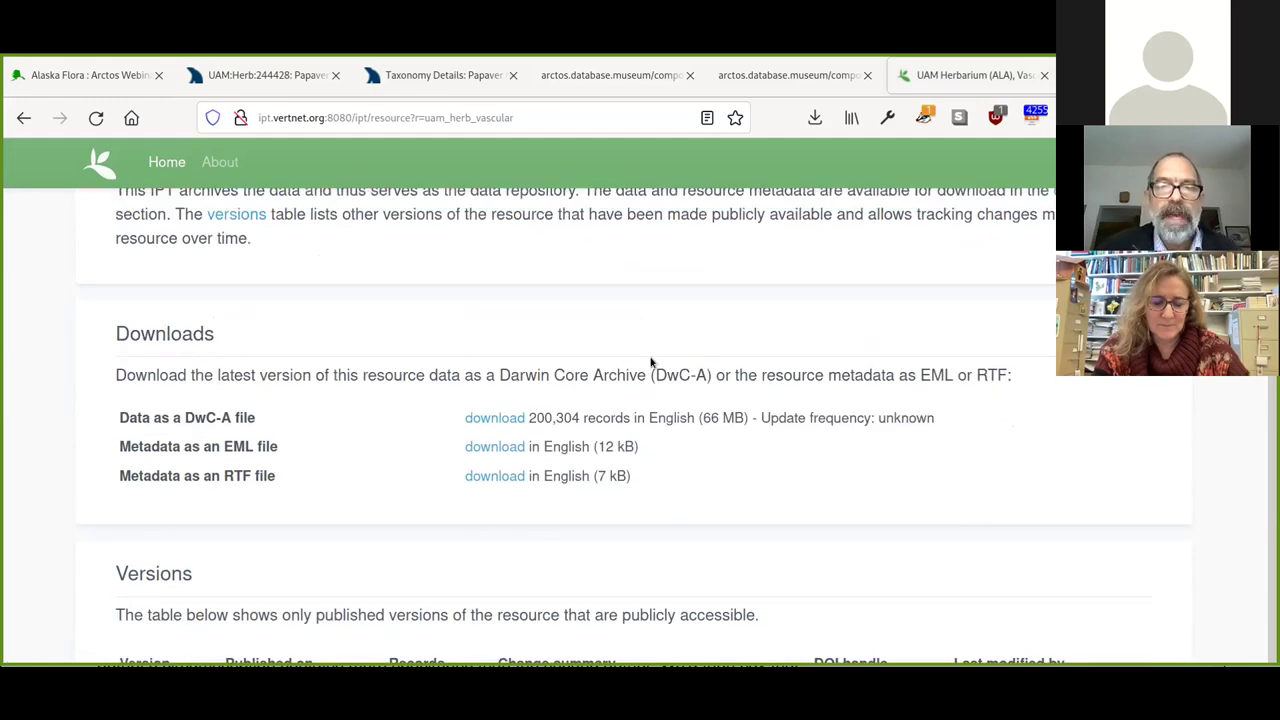
{"action": "scroll", "coordinate": [650, 362], "scroll_direction": "up", "scroll_amount": 3}
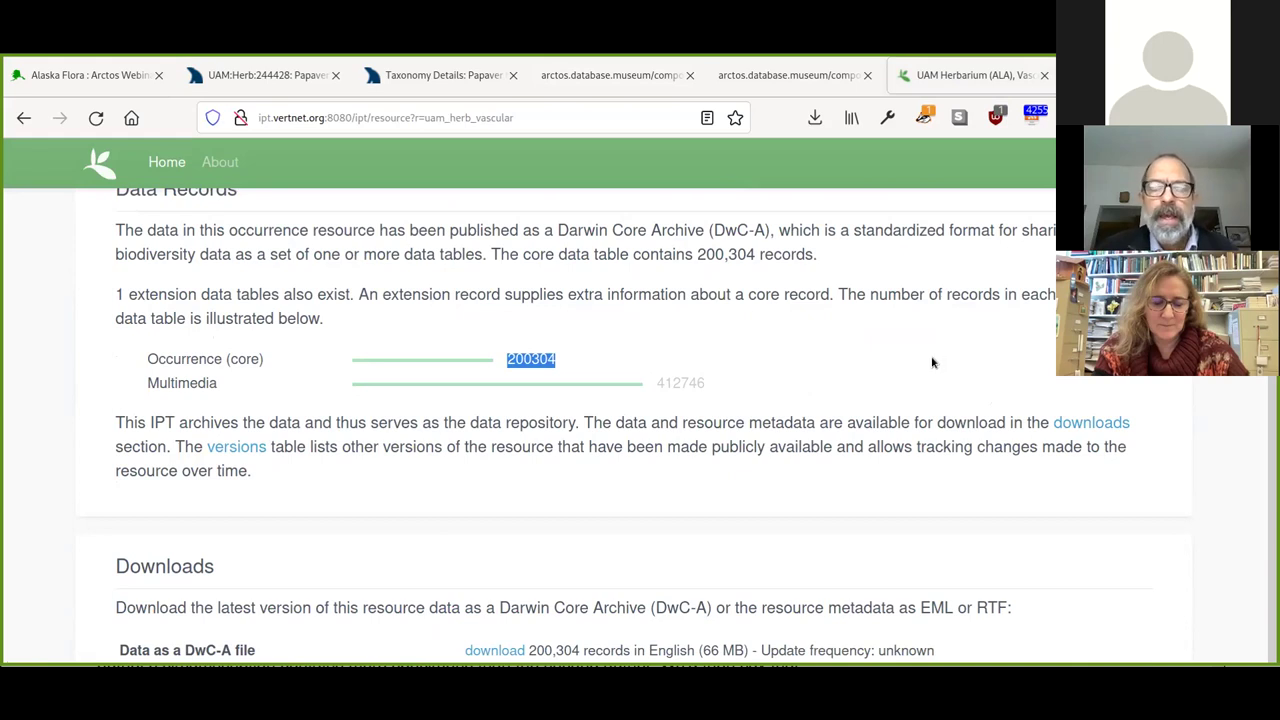
{"action": "scroll", "coordinate": [931, 362], "scroll_direction": "down", "scroll_amount": 2}
{"action": "scroll", "coordinate": [931, 362], "scroll_direction": "up", "scroll_amount": 2}
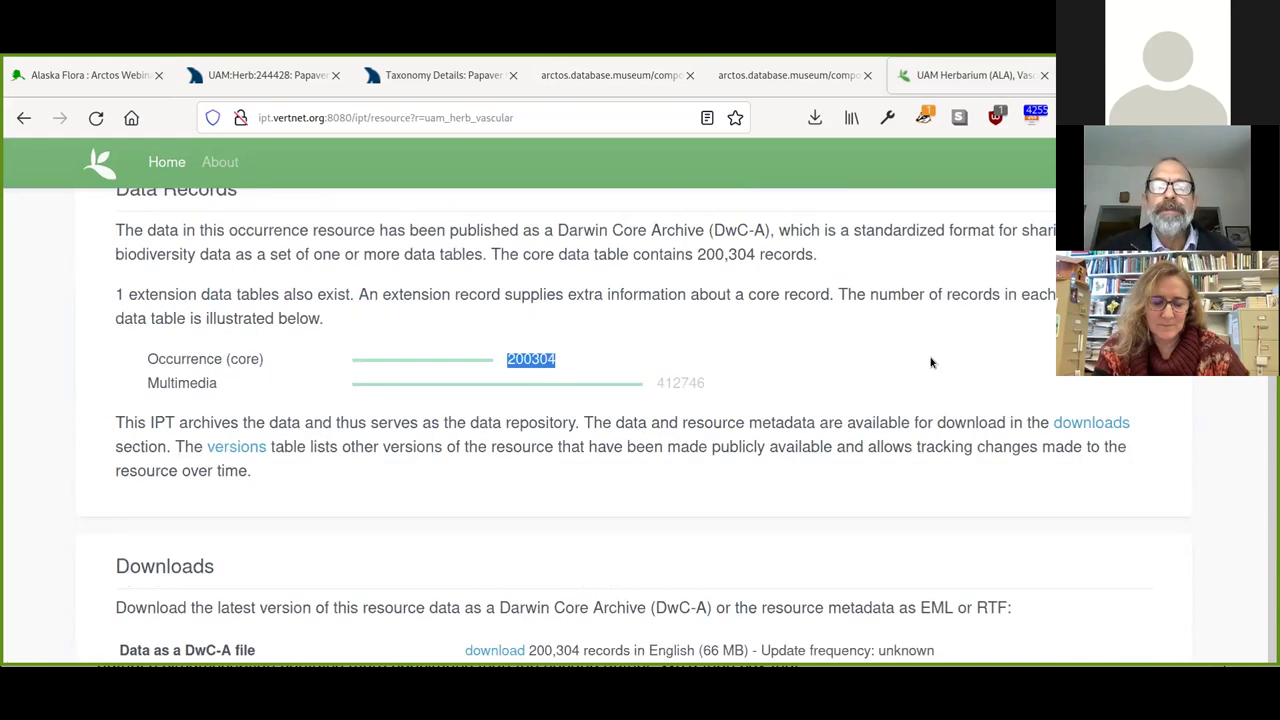
{"action": "scroll", "coordinate": [907, 388], "scroll_direction": "up", "scroll_amount": 2}
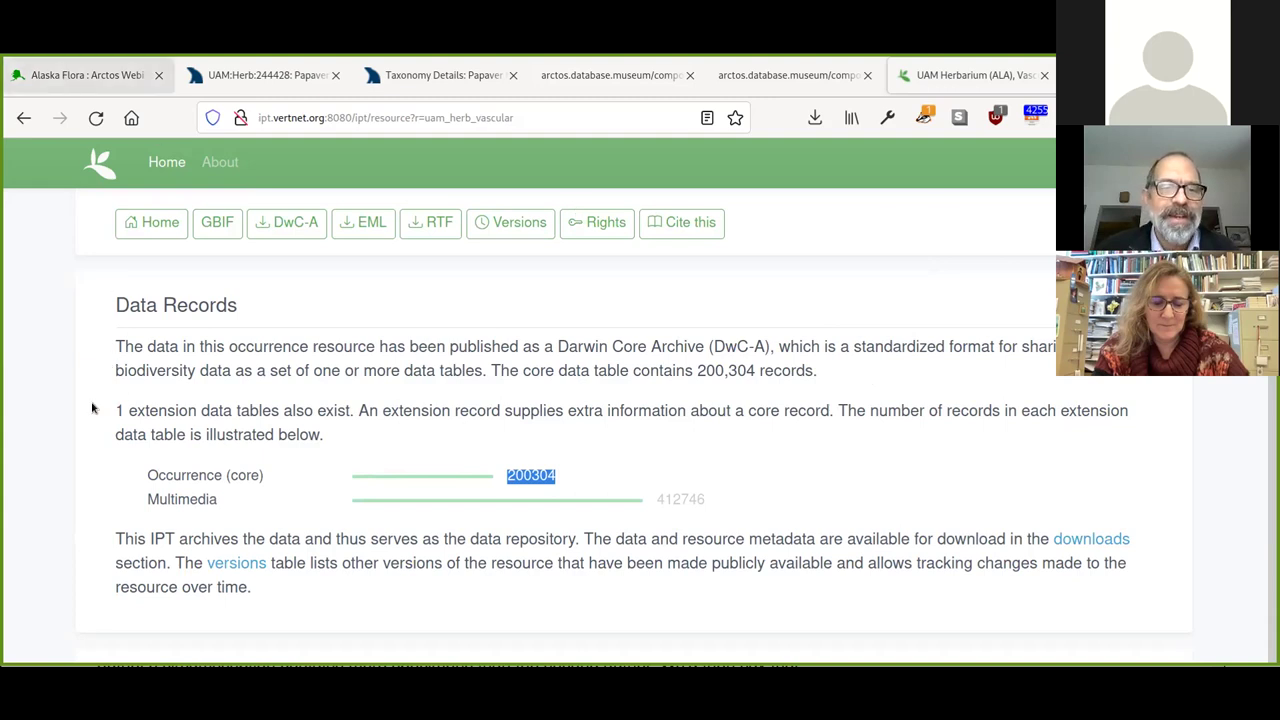
{"action": "key", "text": "ctrl+Tab"}
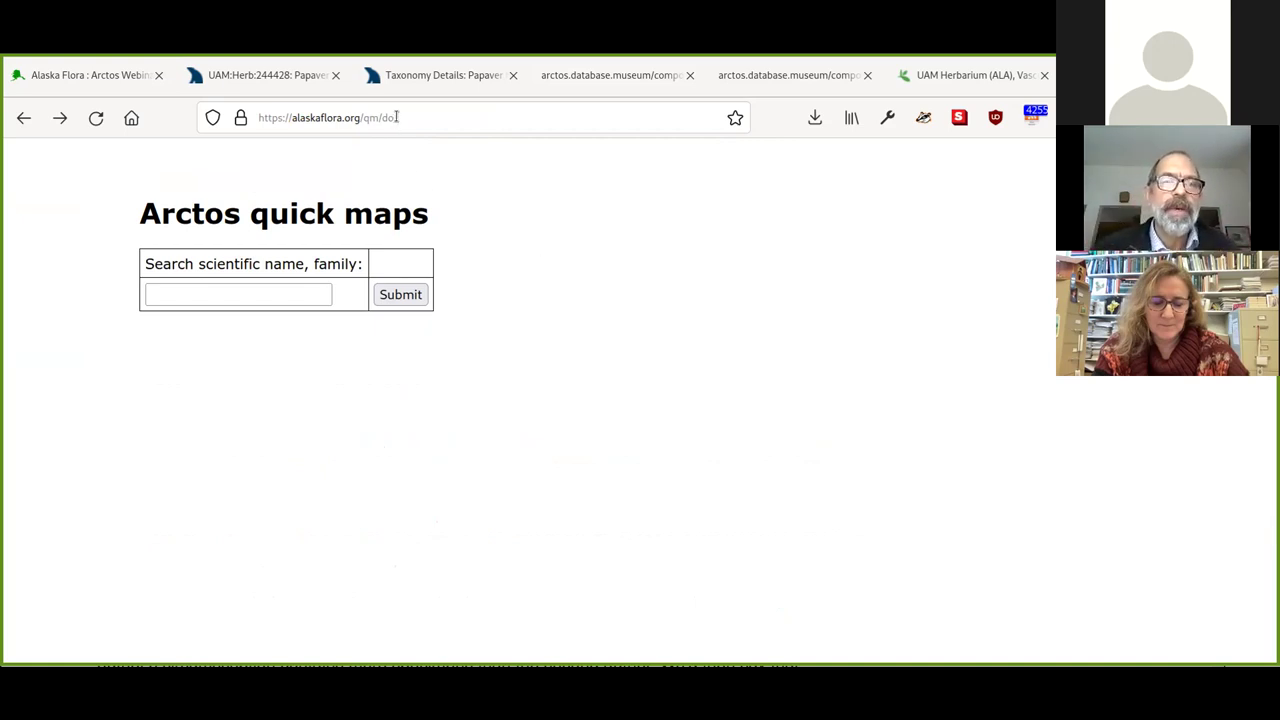
{"action": "left_click", "coordinate": [88, 77]}
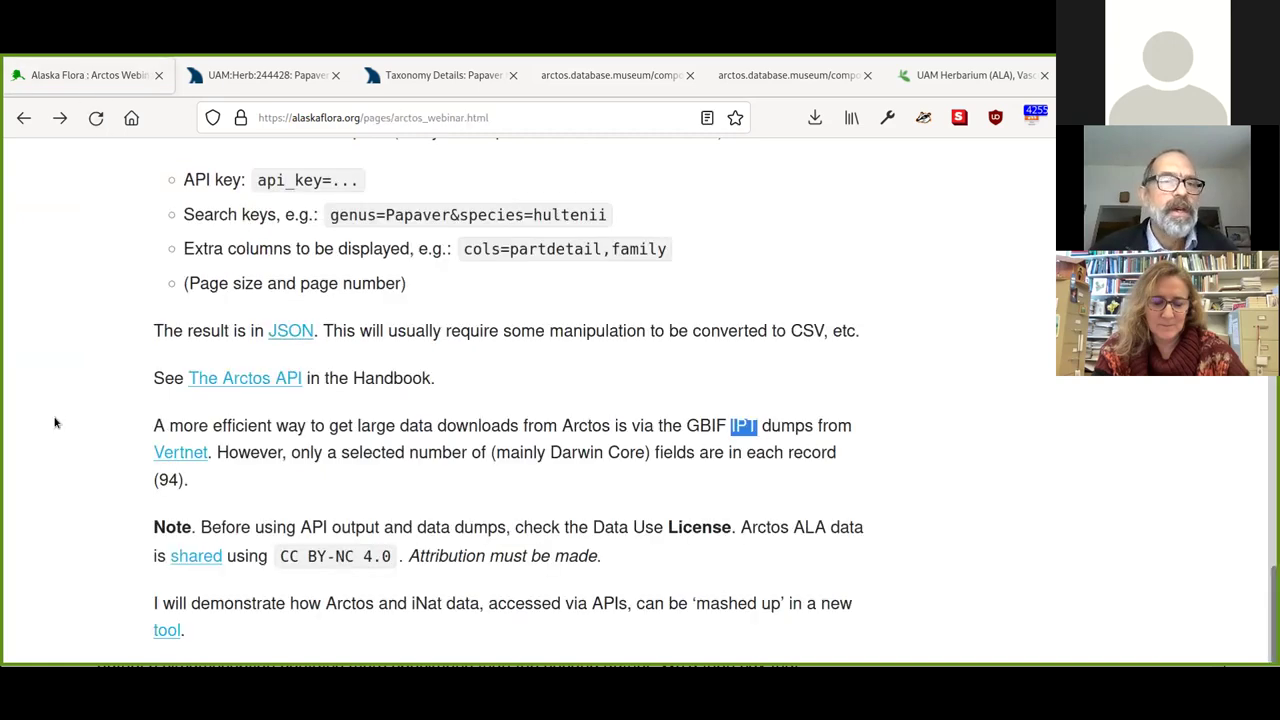
{"action": "left_click", "coordinate": [174, 634]}
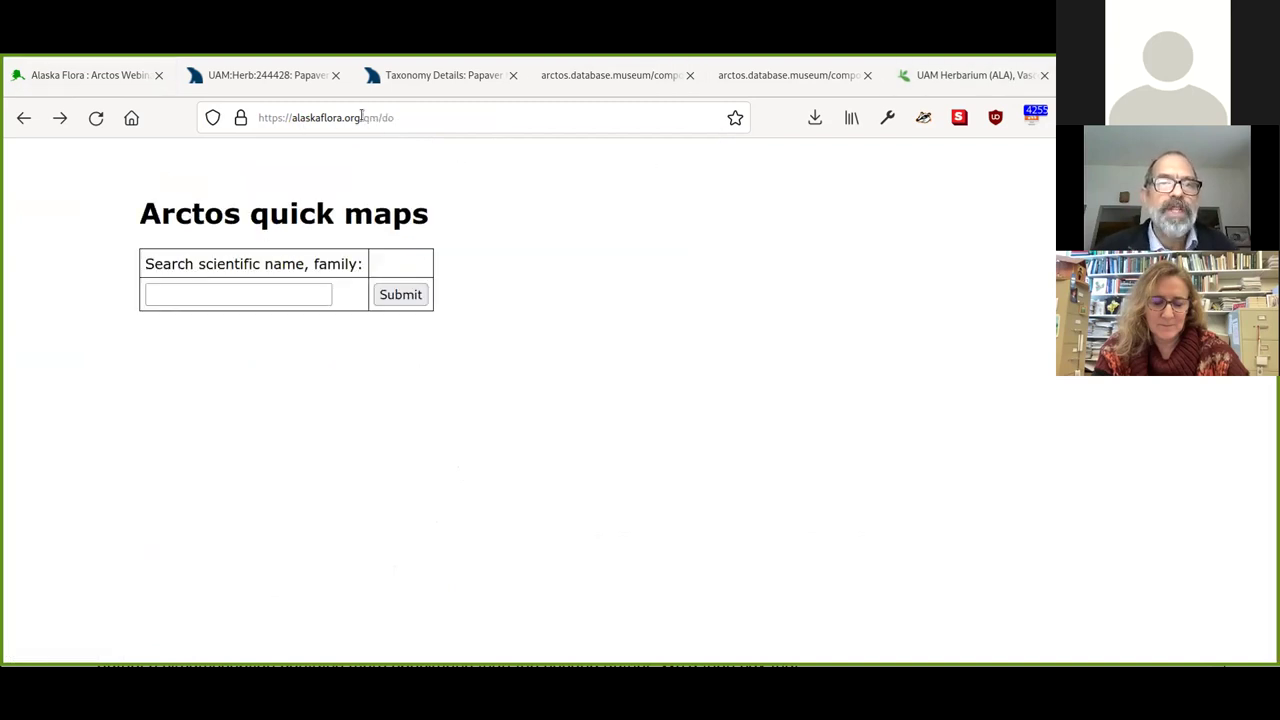
{"action": "left_click", "coordinate": [396, 117]}
{"action": "left_click", "coordinate": [396, 117]}
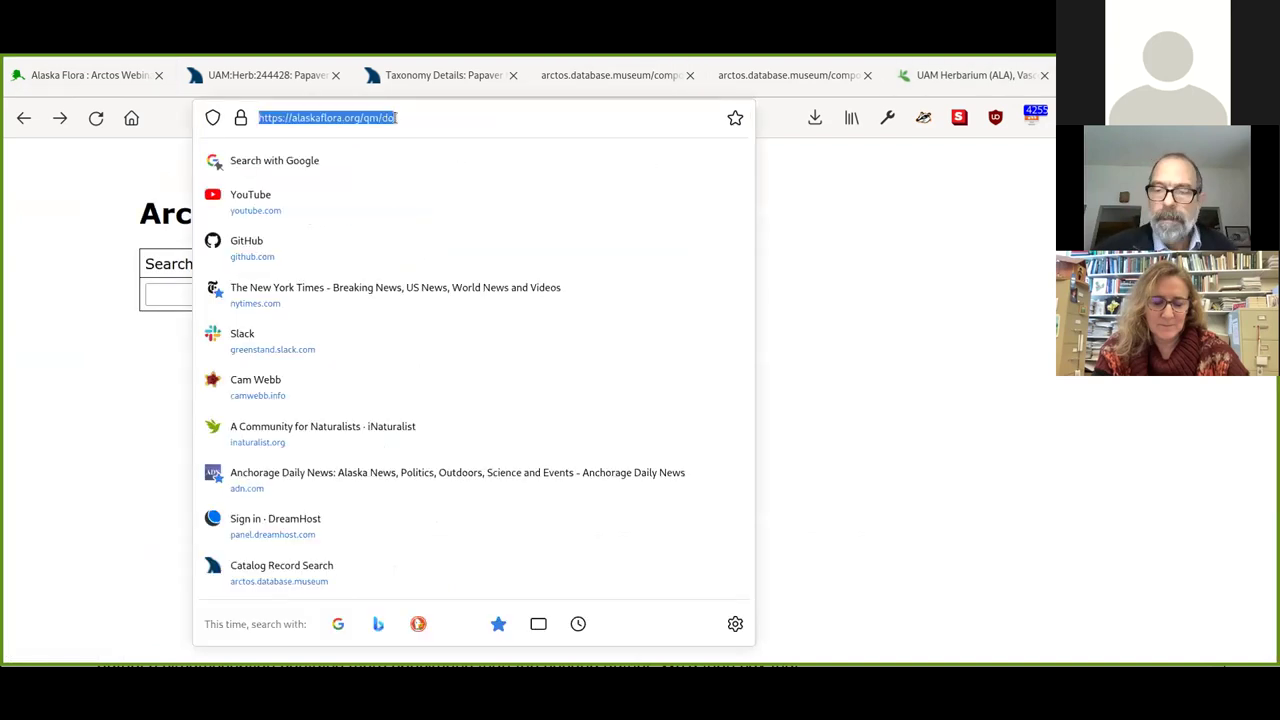
{"action": "left_click", "coordinate": [395, 117]}
{"action": "key", "text": "BackSpace"}
{"action": "key", "text": "BackSpace"}
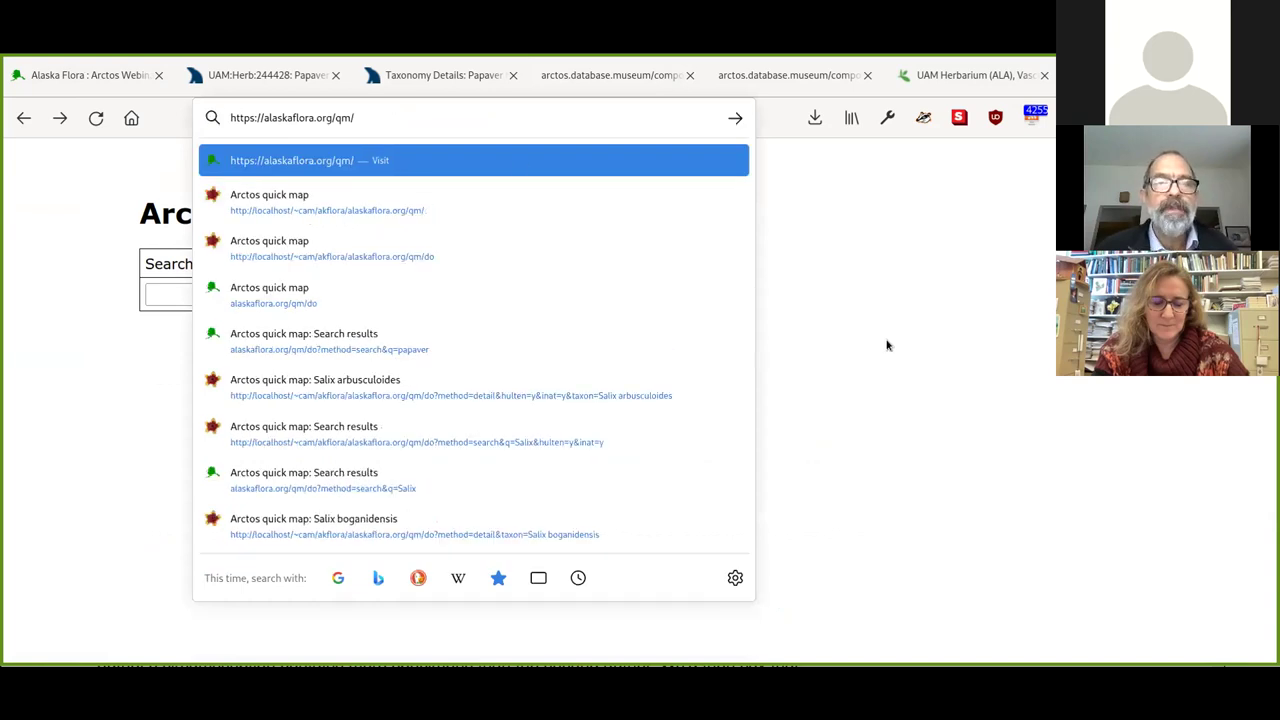
{"action": "key", "text": "Return"}
- Search Arctos quick maps for the scientific name papaver
{"action": "left_click", "coordinate": [263, 294]}
{"action": "type", "text": "P"}
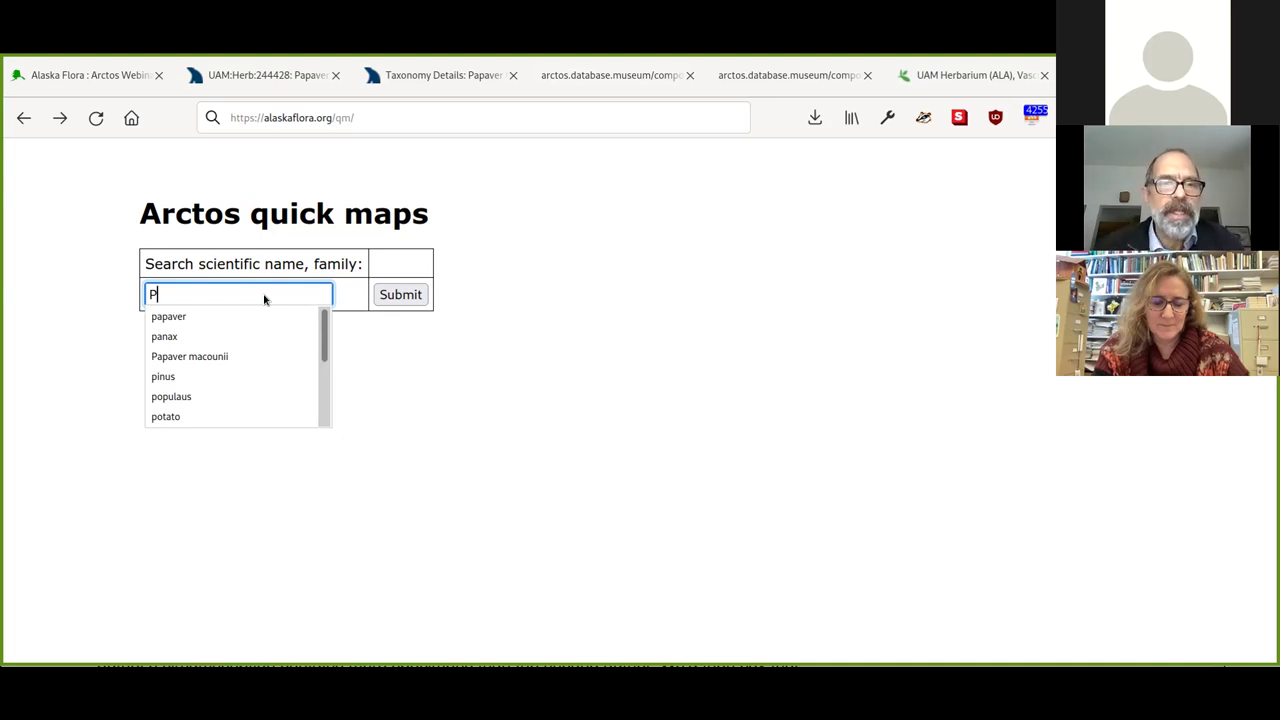
{"action": "left_click", "coordinate": [254, 317]}
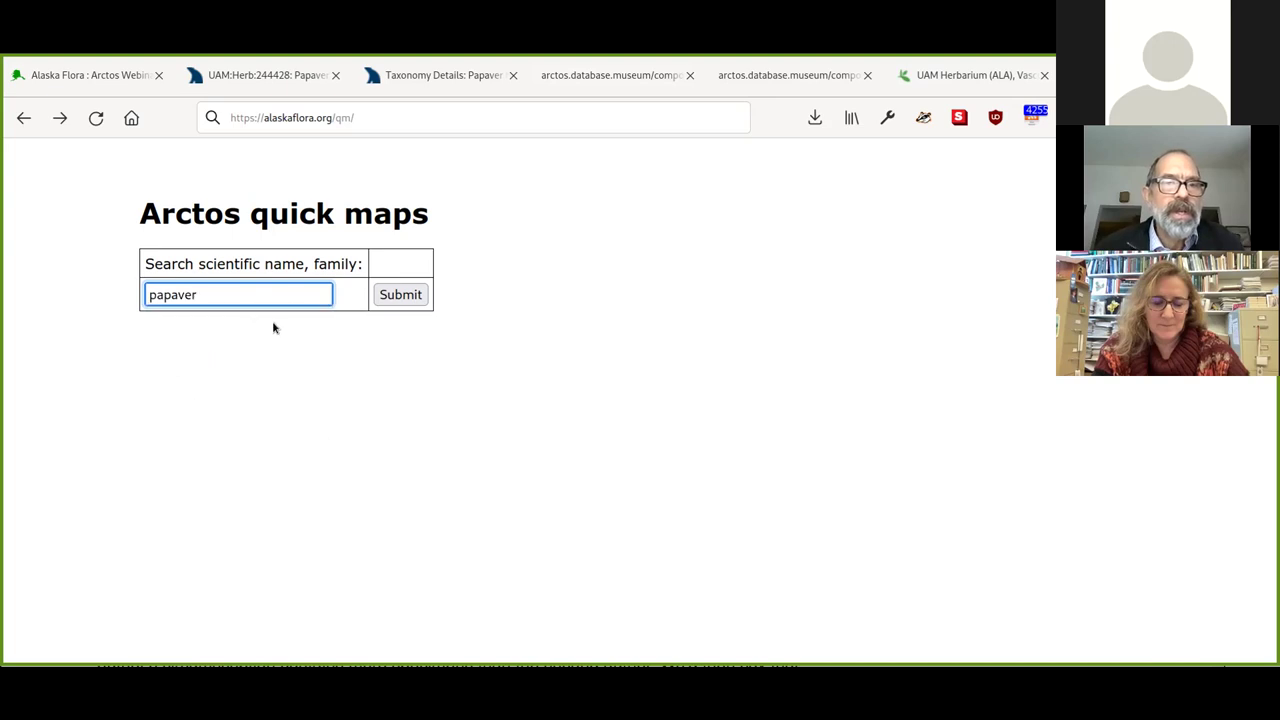
{"action": "left_click", "coordinate": [410, 295]}
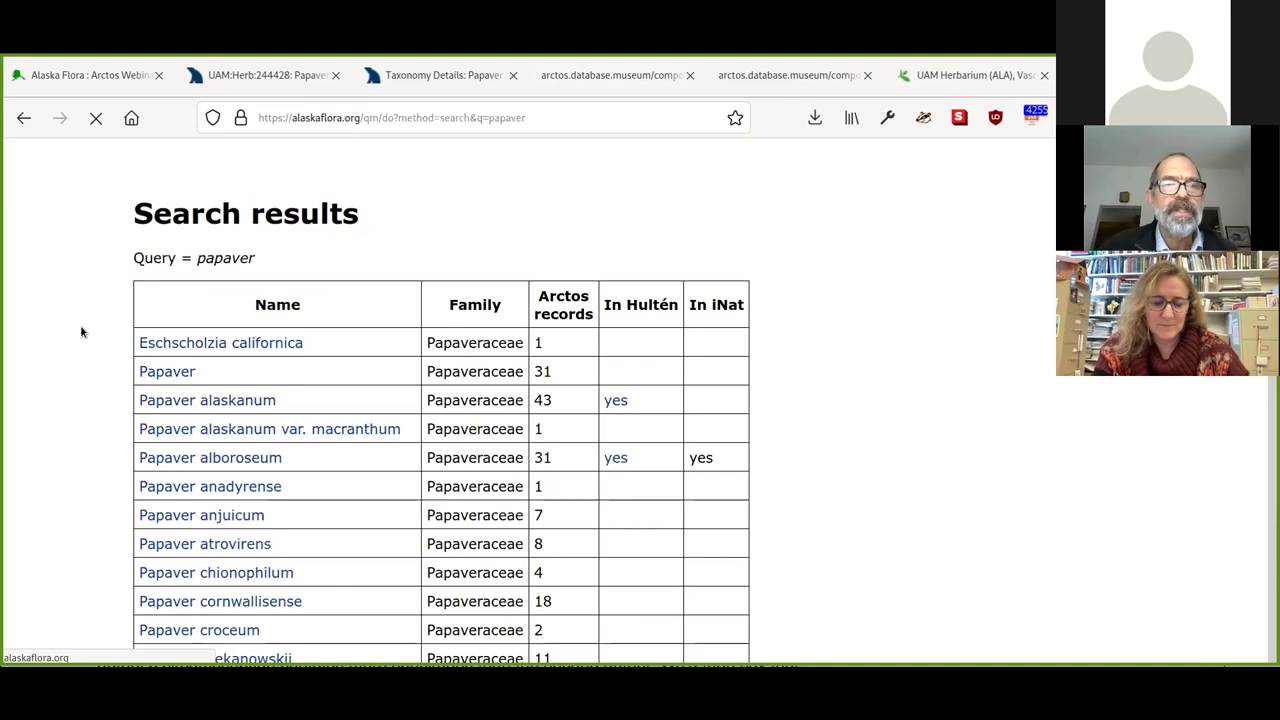
- Examine the papaver search results table, including its Arctos records, In Hultén and In iNat columns
{"action": "scroll", "coordinate": [80, 320], "scroll_direction": "down", "scroll_amount": 4}
{"action": "scroll", "coordinate": [95, 285], "scroll_direction": "up", "scroll_amount": 1}
{"action": "scroll", "coordinate": [300, 270], "scroll_direction": "up", "scroll_amount": 1}
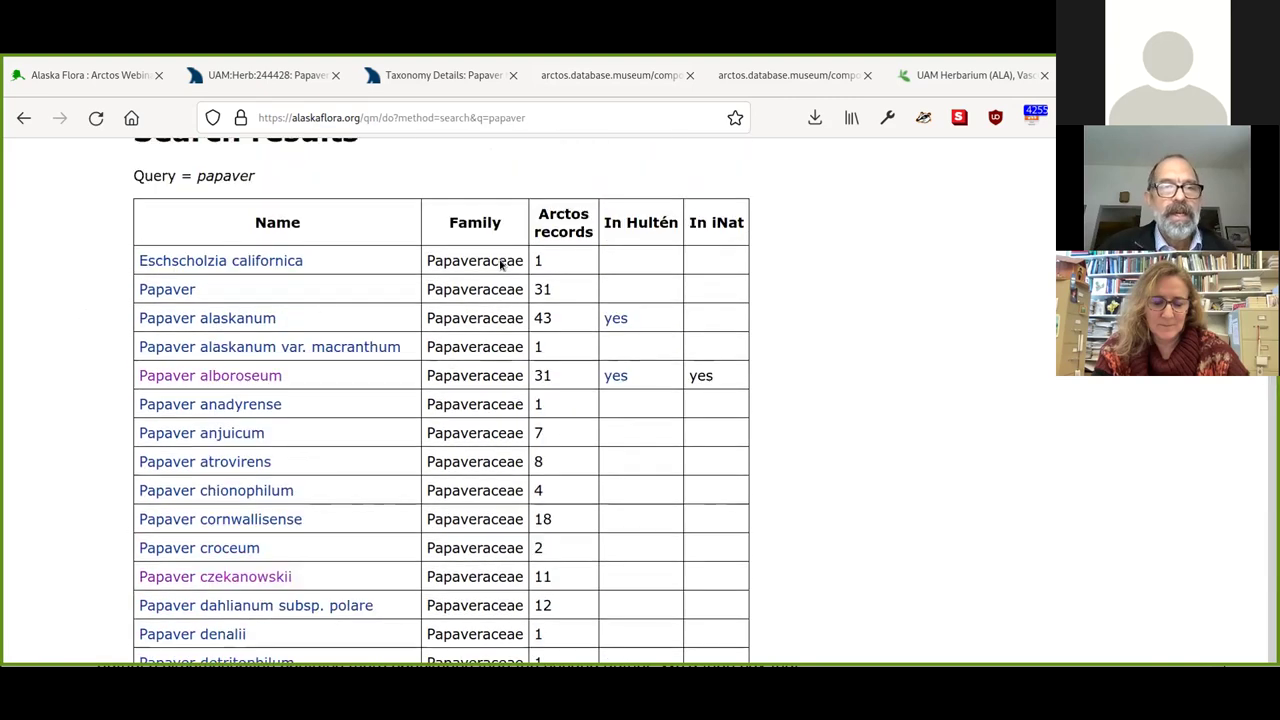
{"action": "scroll", "coordinate": [431, 334], "scroll_direction": "up", "scroll_amount": 1}
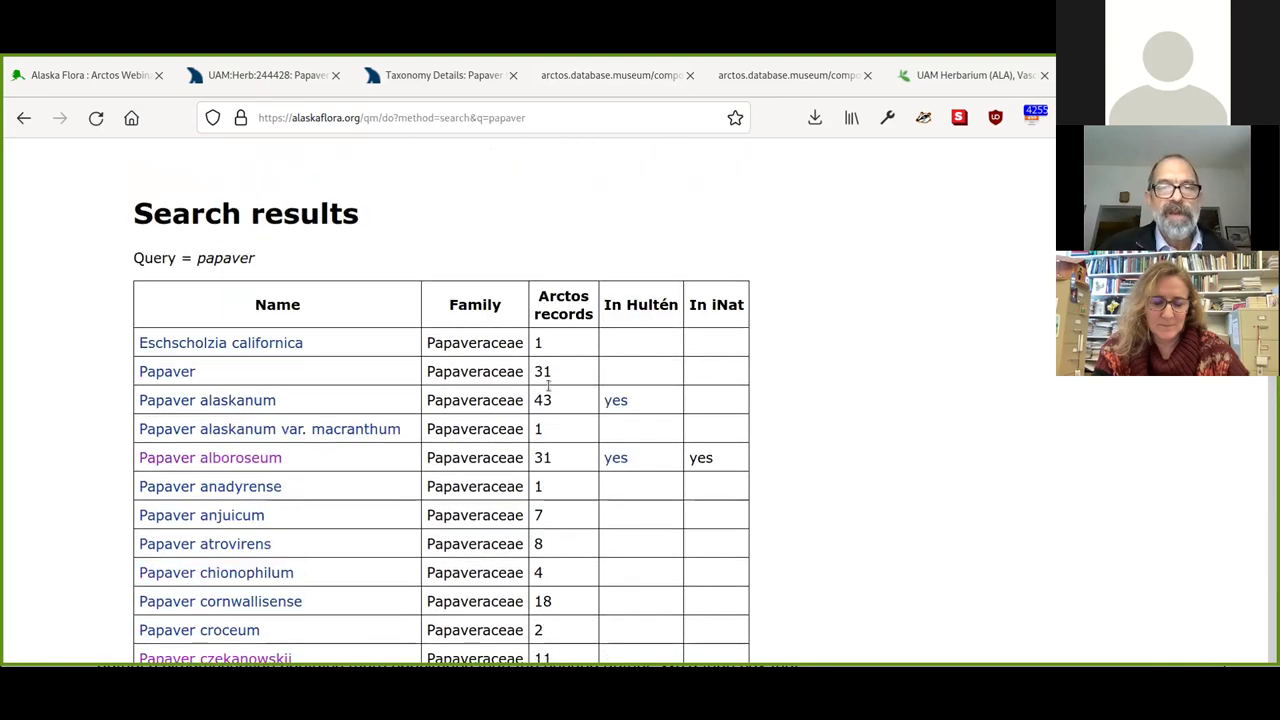
{"action": "scroll", "coordinate": [551, 405], "scroll_direction": "down", "scroll_amount": 4}
{"action": "scroll", "coordinate": [572, 272], "scroll_direction": "up", "scroll_amount": 2}
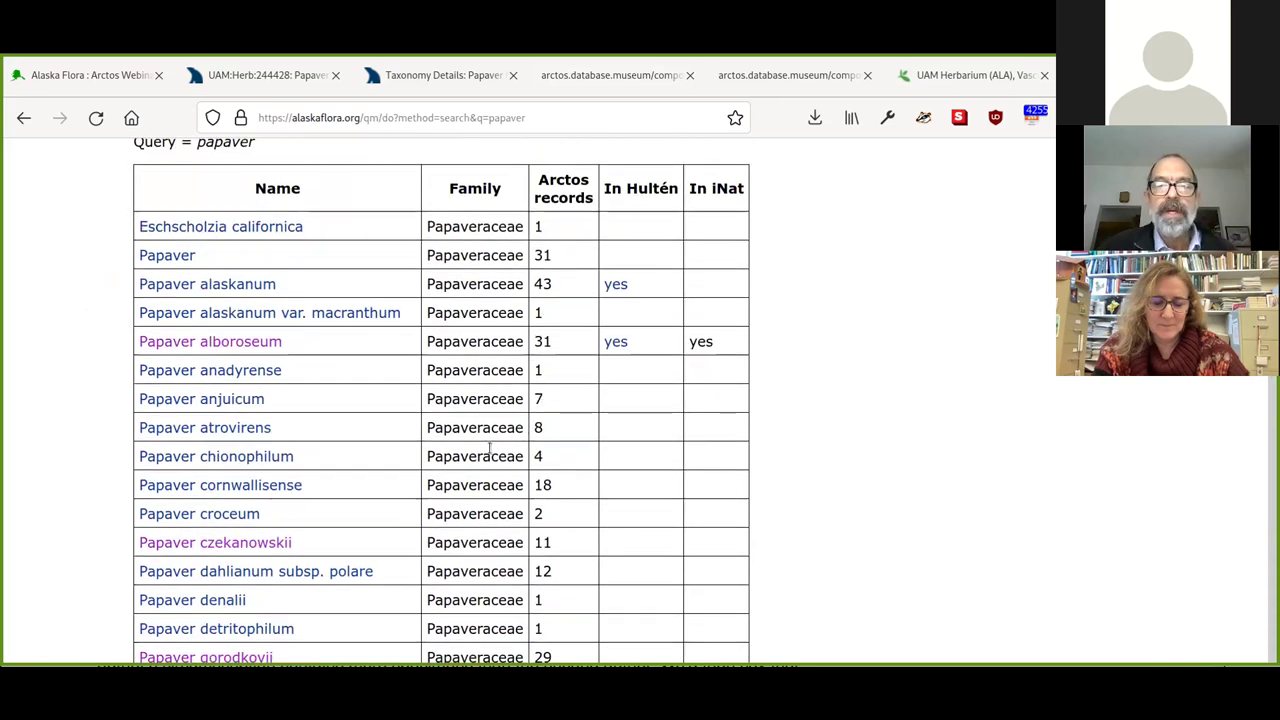
{"action": "scroll", "coordinate": [491, 447], "scroll_direction": "down", "scroll_amount": 6}
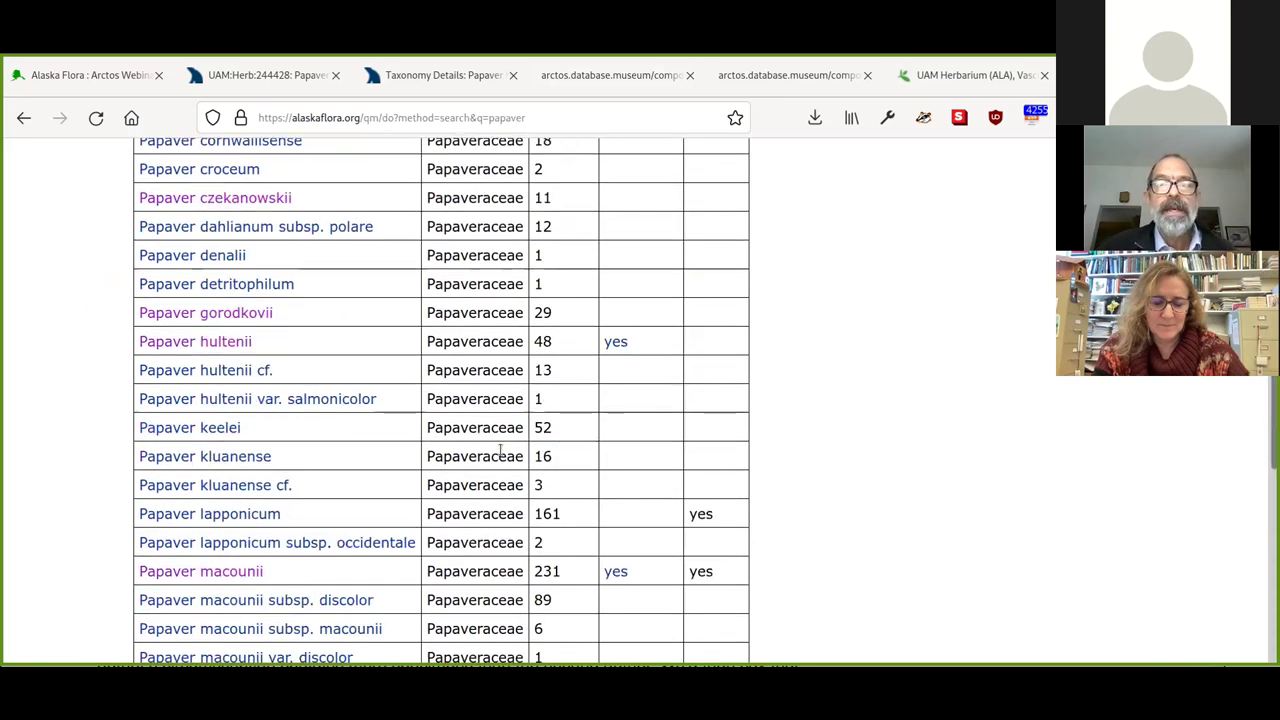
{"action": "scroll", "coordinate": [500, 452], "scroll_direction": "up", "scroll_amount": 8}
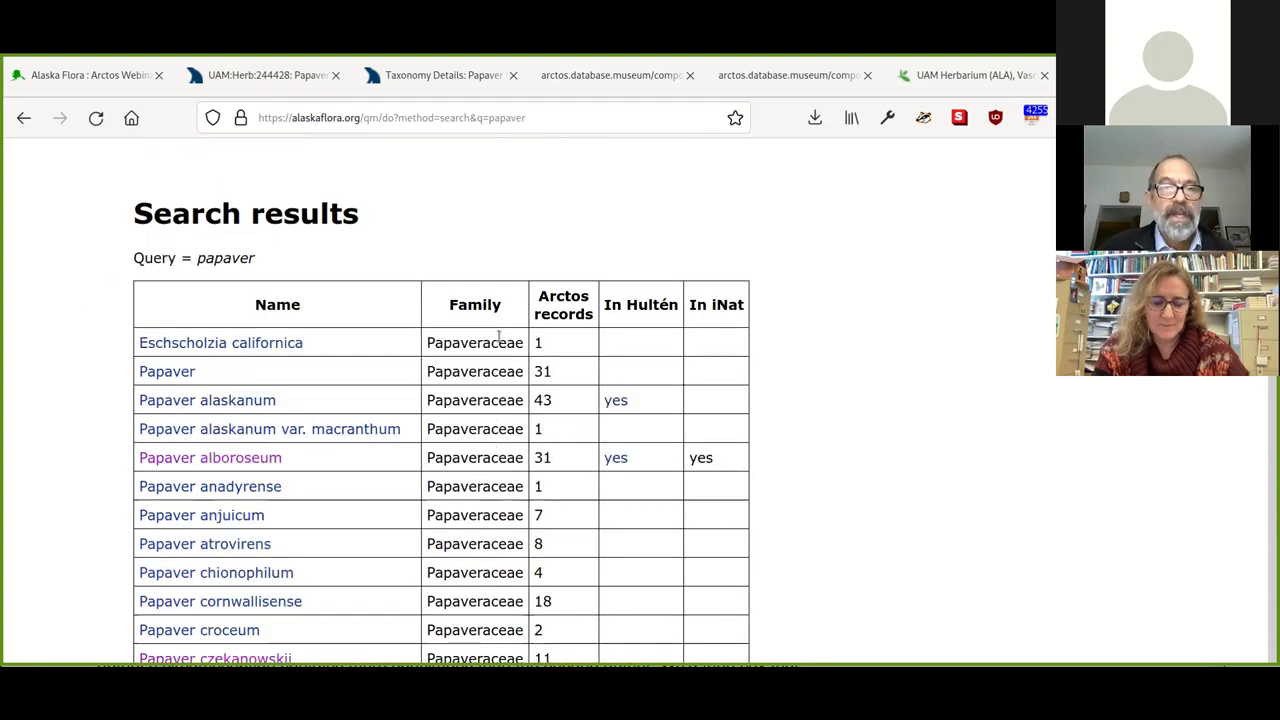
{"action": "scroll", "coordinate": [500, 336], "scroll_direction": "down", "scroll_amount": 12}
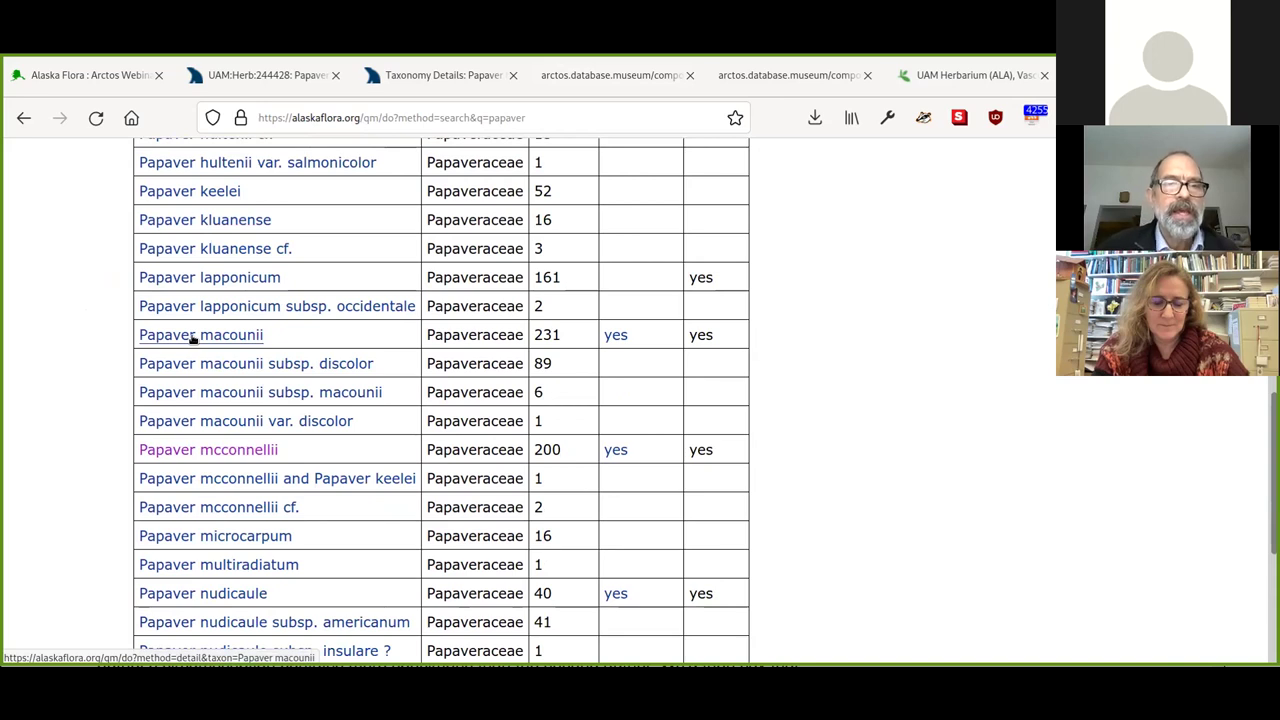
- Open the quick map for Papaver macounii, toggle the iNat and Arctos layers, and hide the Hulten layer
{"action": "left_click", "coordinate": [192, 338]}
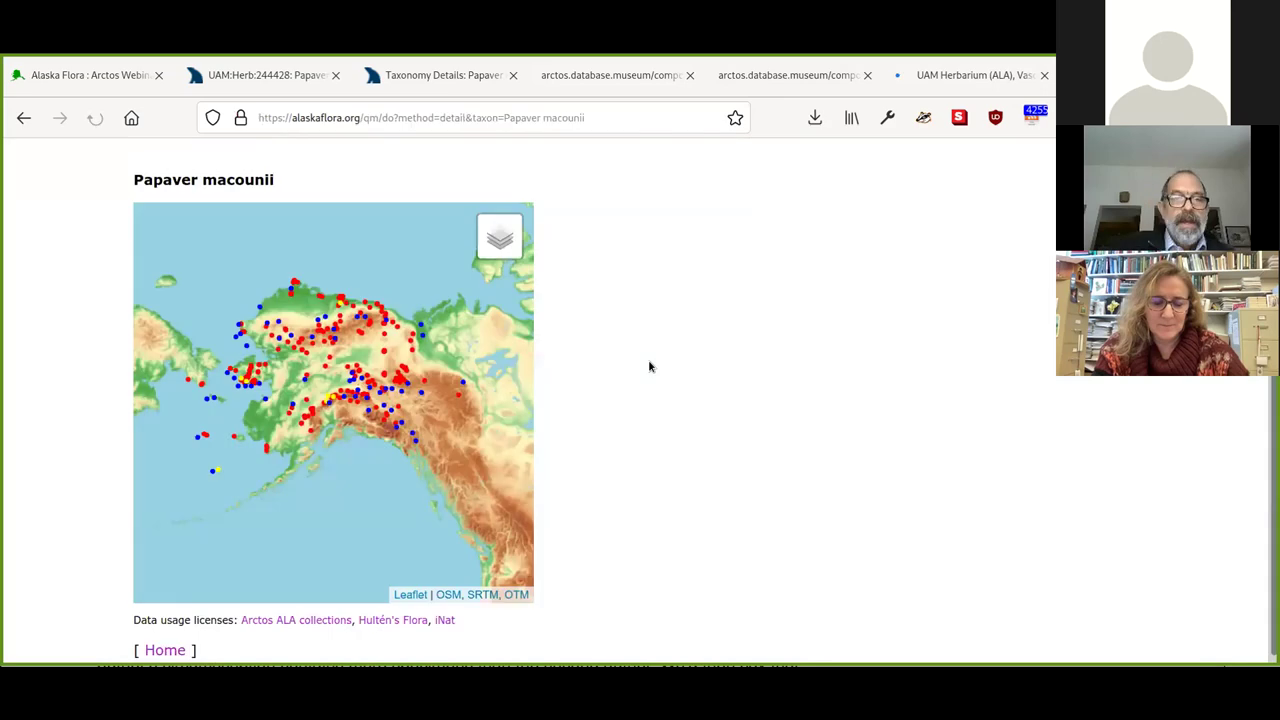
{"action": "scroll", "coordinate": [643, 386], "scroll_direction": "down", "scroll_amount": 1}
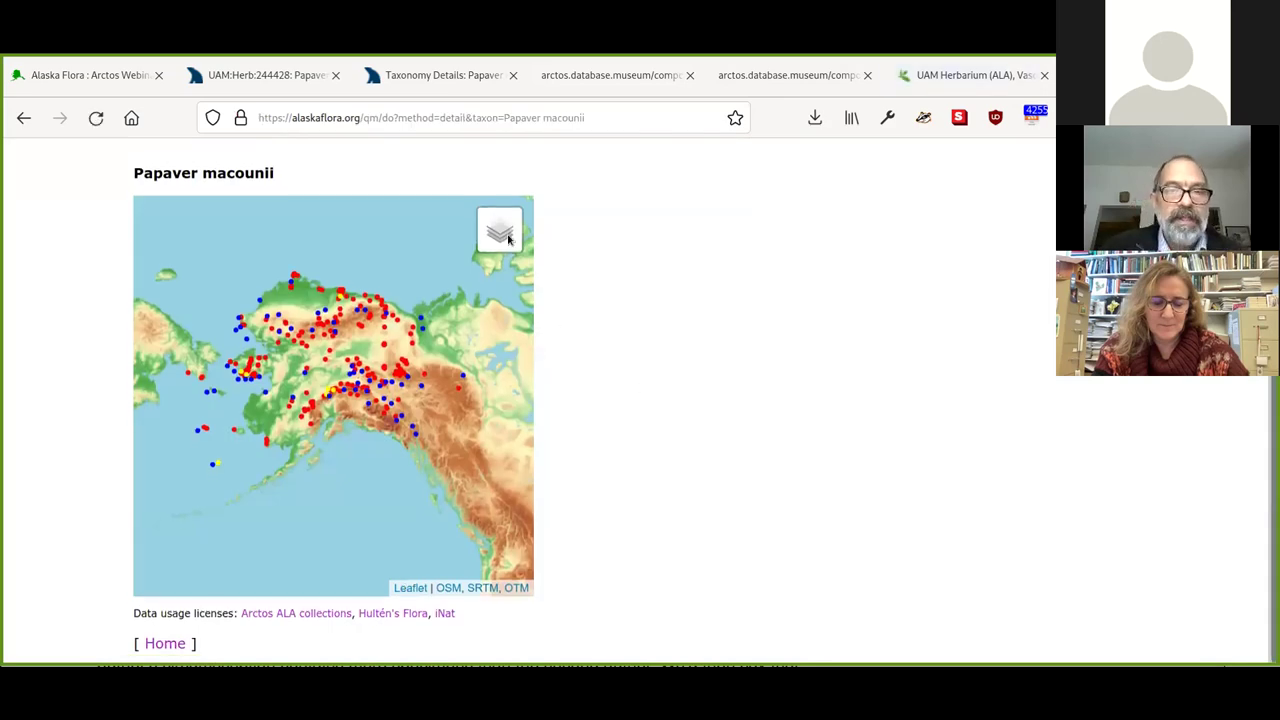
{"action": "mouse_move", "coordinate": [500, 231]}
{"action": "left_click", "coordinate": [430, 243]}
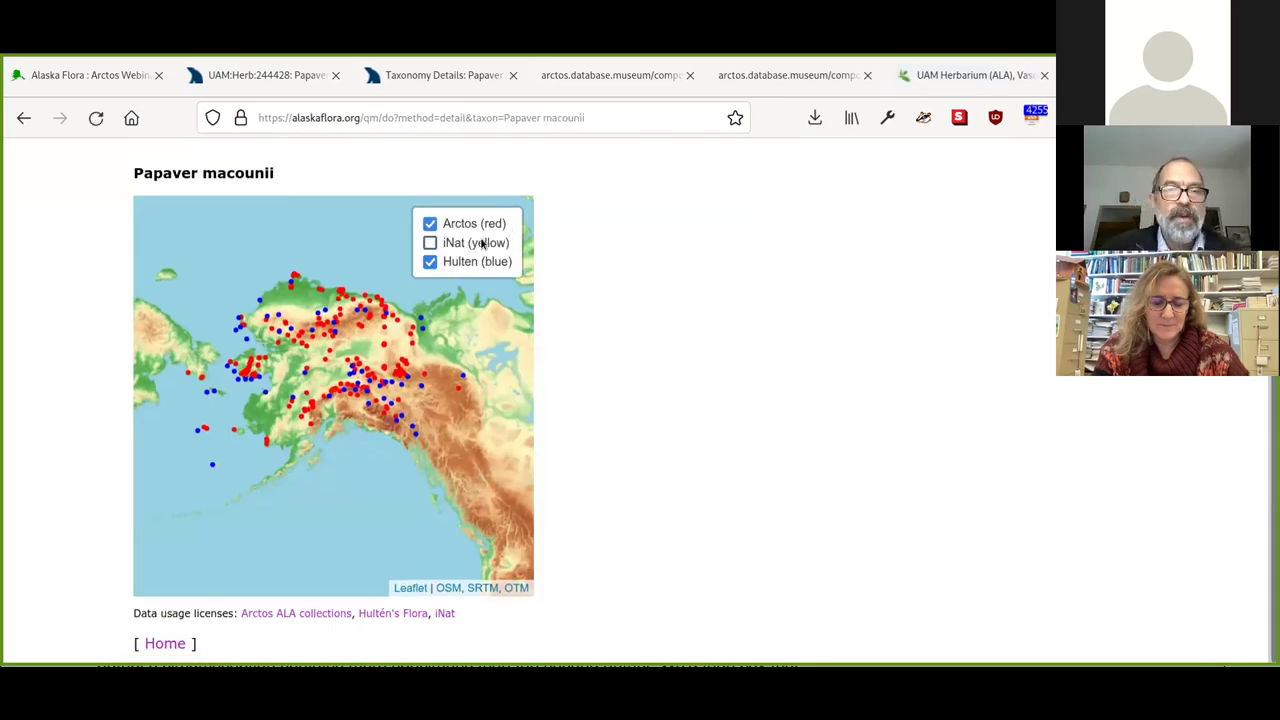
{"action": "left_click", "coordinate": [430, 243]}
{"action": "left_click", "coordinate": [430, 225]}
{"action": "left_click", "coordinate": [430, 224]}
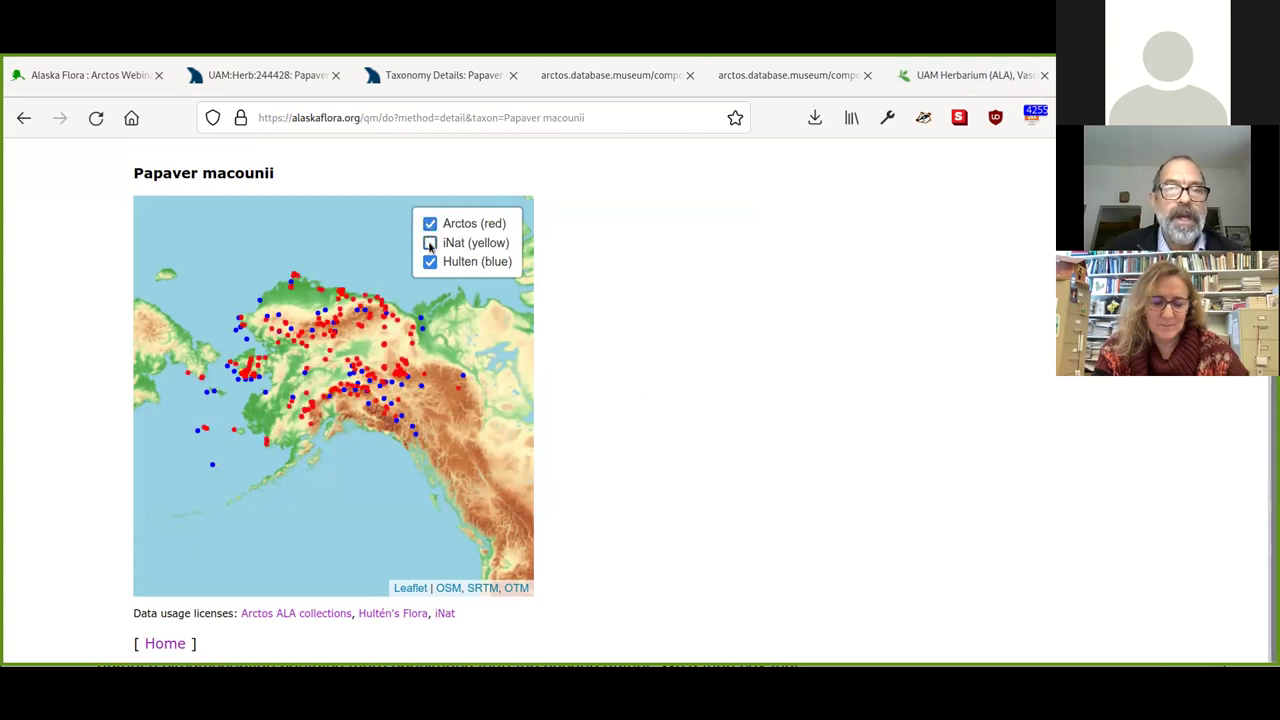
{"action": "left_click", "coordinate": [429, 263]}
{"action": "left_click", "coordinate": [429, 263]}
{"action": "left_click", "coordinate": [429, 263]}
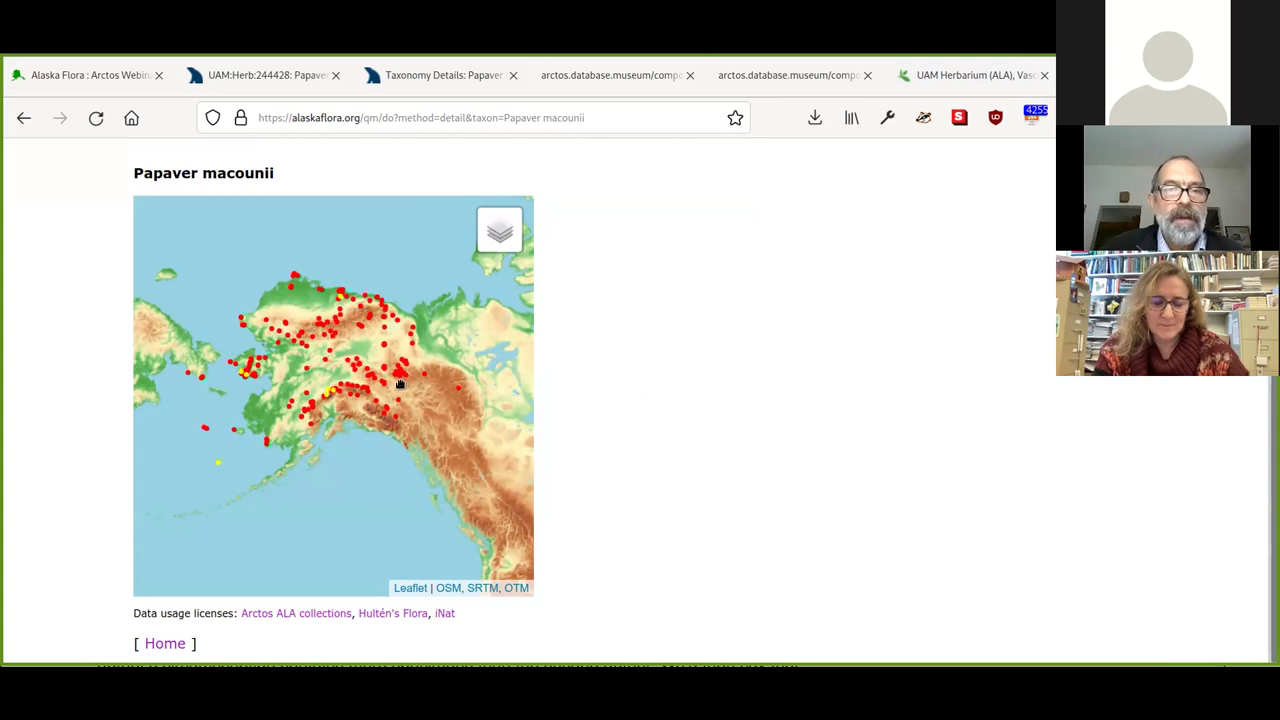
- Show the record links for a red Arctos point in northern Alaska and for the yellow iNat point in the Bering Sea
{"action": "left_click", "coordinate": [290, 289]}
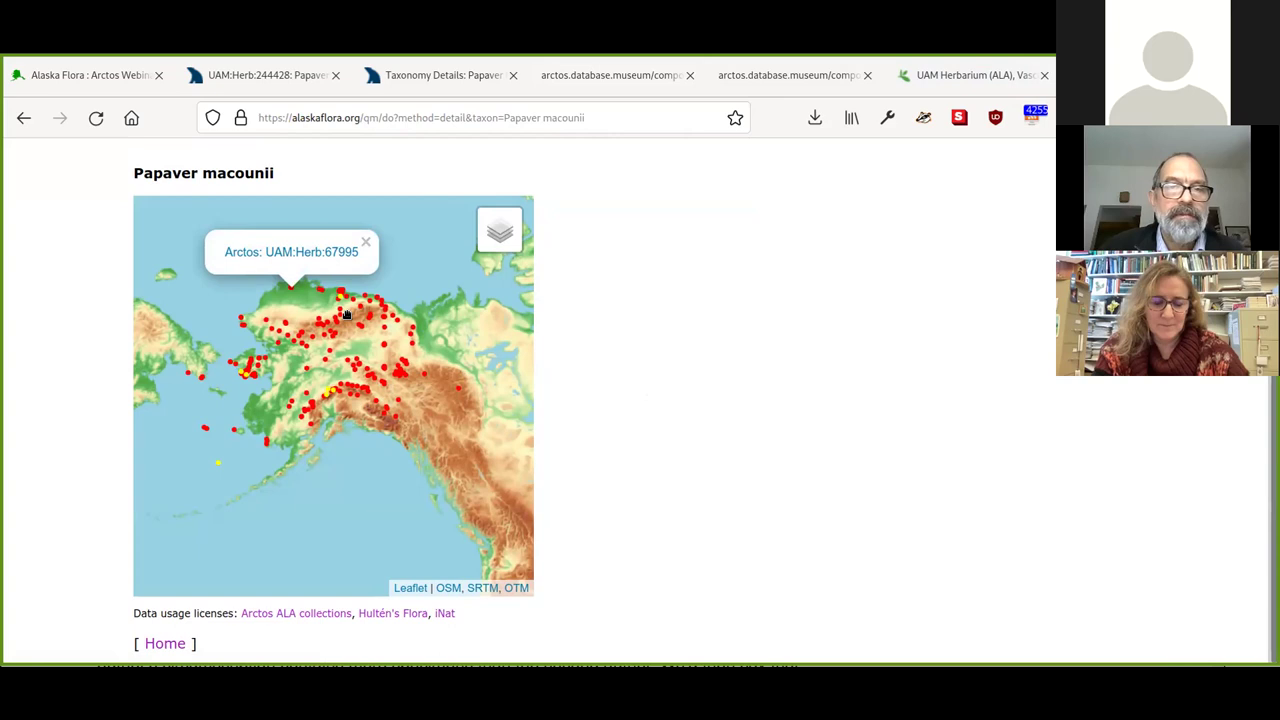
{"action": "left_click", "coordinate": [219, 464]}
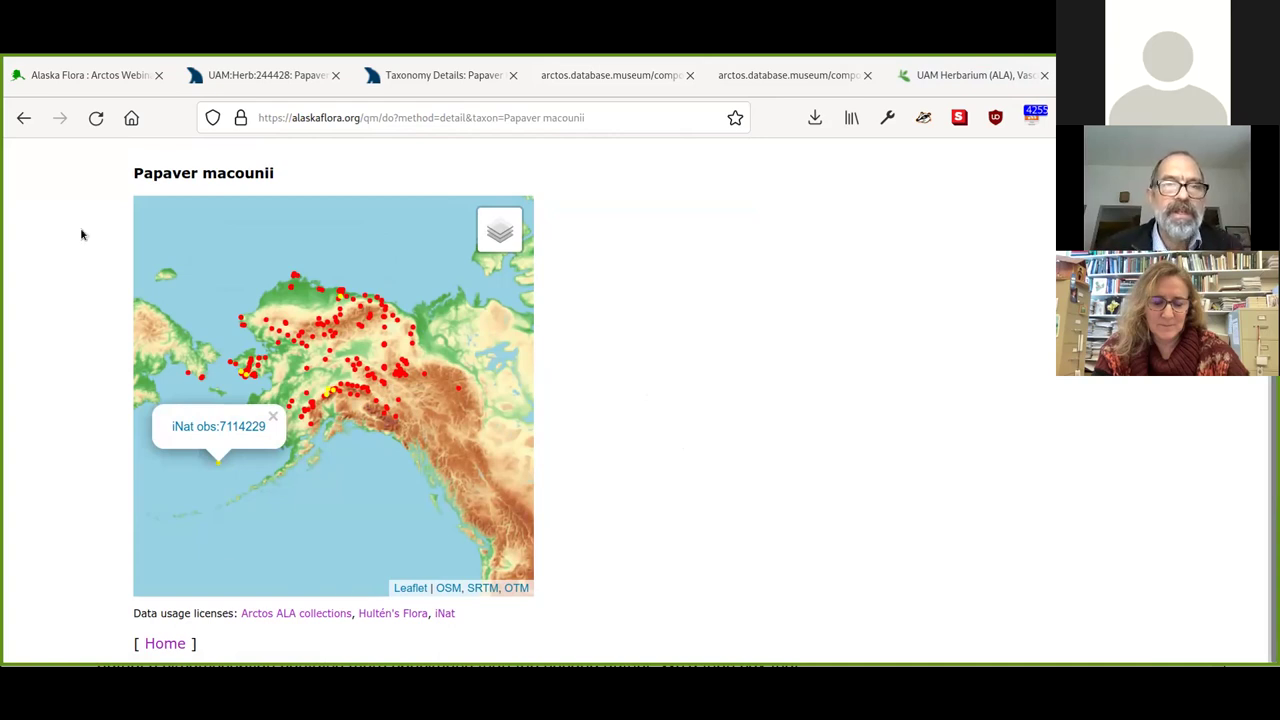
- Return to the papaver search results and open the quick map for Papaver czekanowskii
{"action": "left_click", "coordinate": [23, 124]}
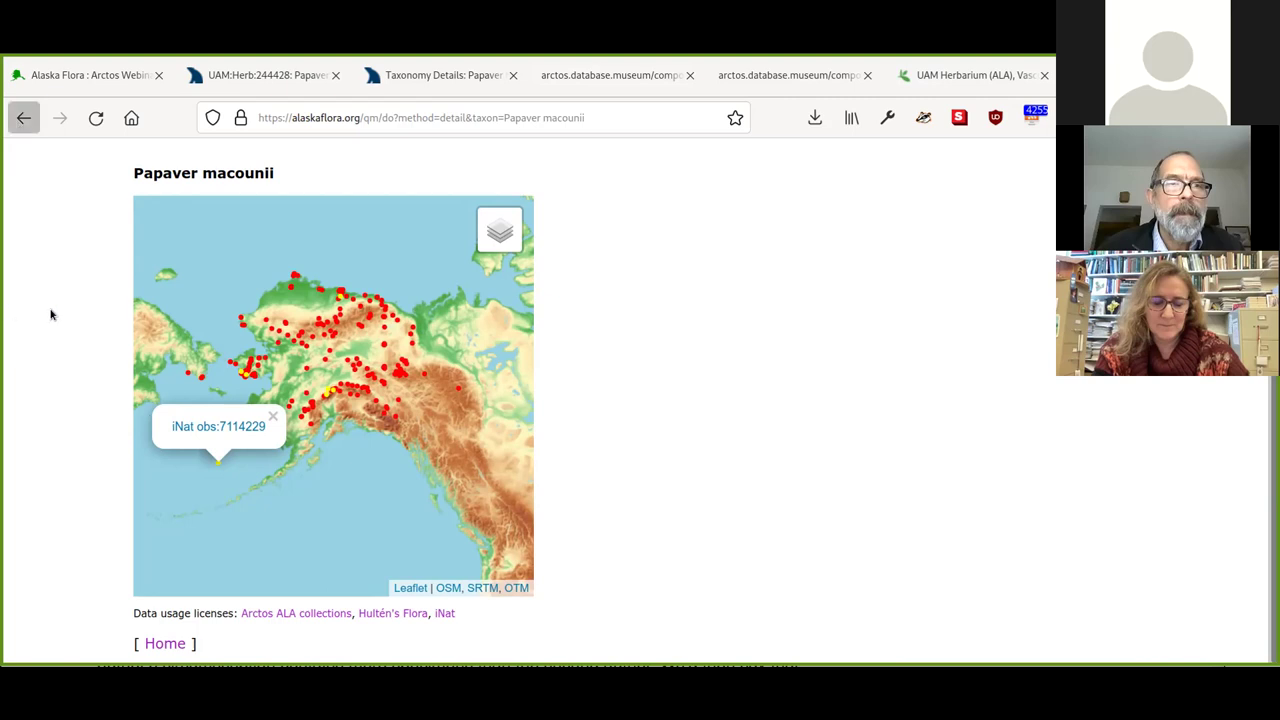
{"action": "scroll", "coordinate": [52, 298], "scroll_direction": "up", "scroll_amount": 8}
{"action": "scroll", "coordinate": [52, 267], "scroll_direction": "up", "scroll_amount": 2}
{"action": "scroll", "coordinate": [120, 526], "scroll_direction": "up", "scroll_amount": 2}
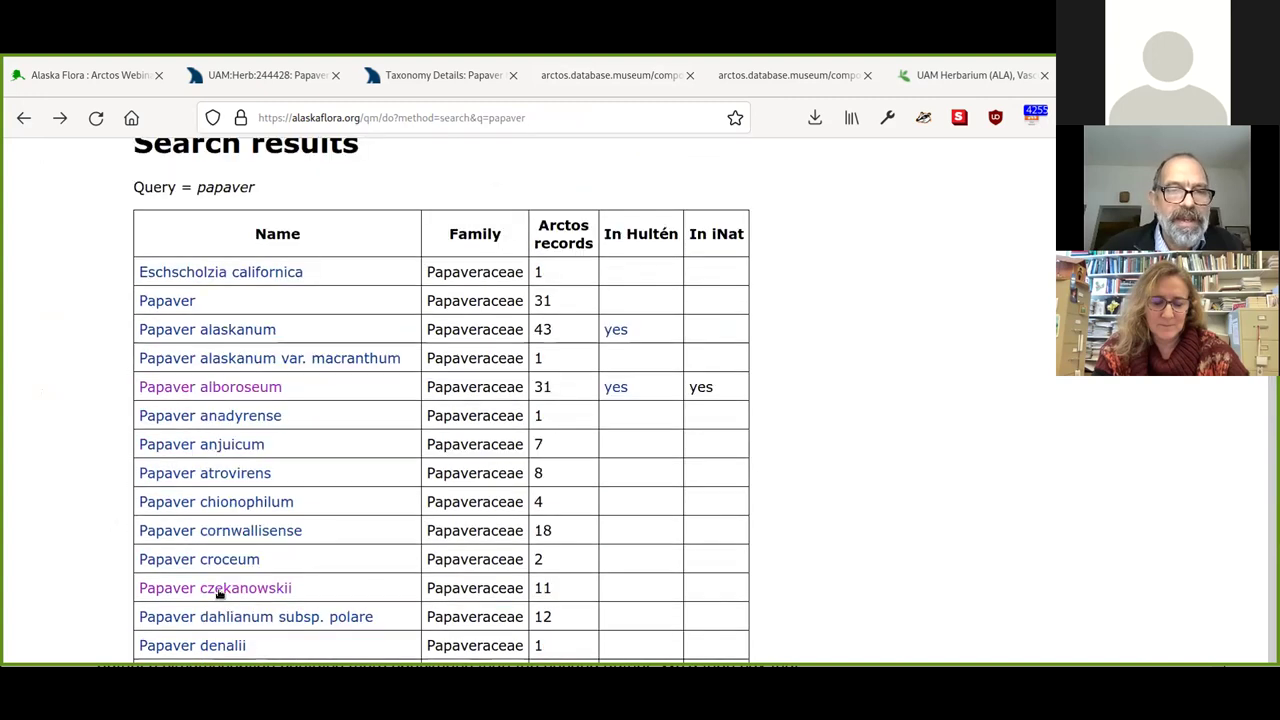
{"action": "left_click", "coordinate": [215, 588]}
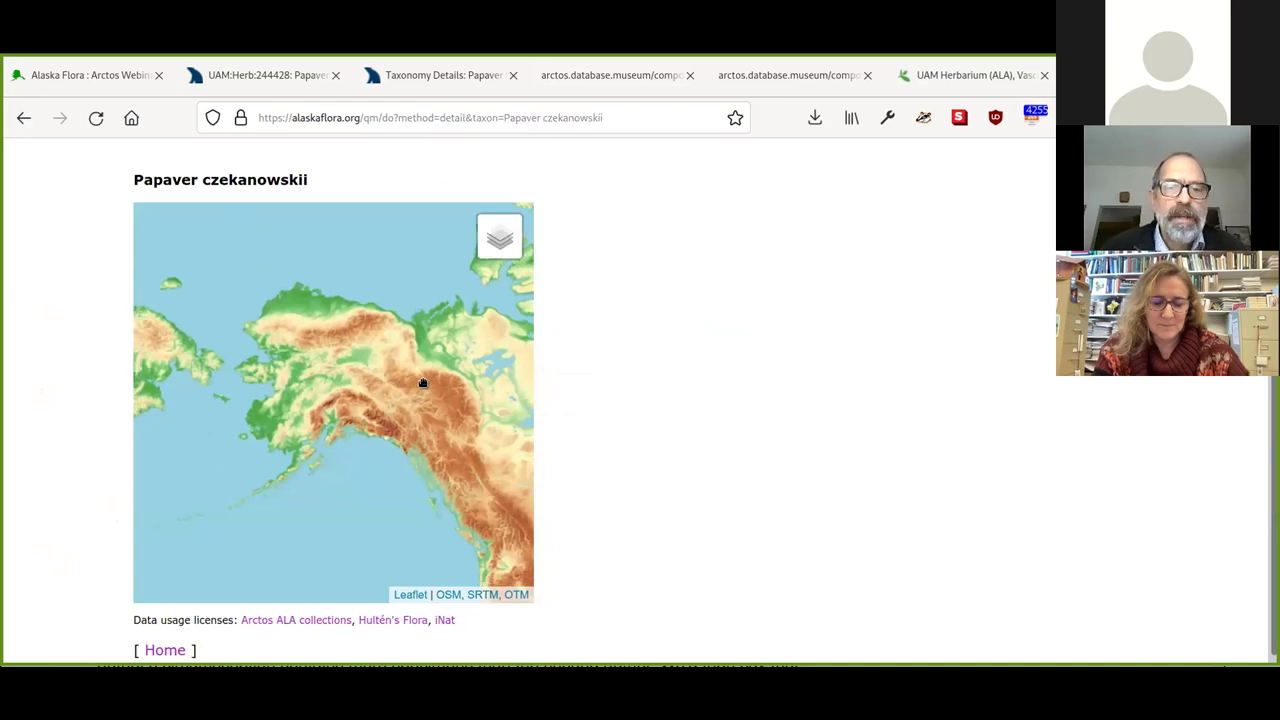
- Locate the Papaver czekanowskii records on the quick map and view them closely in northeastern Russia
{"action": "scroll", "coordinate": [372, 378], "scroll_direction": "down", "scroll_amount": 1}
{"action": "scroll", "coordinate": [424, 383], "scroll_direction": "down", "scroll_amount": 3}
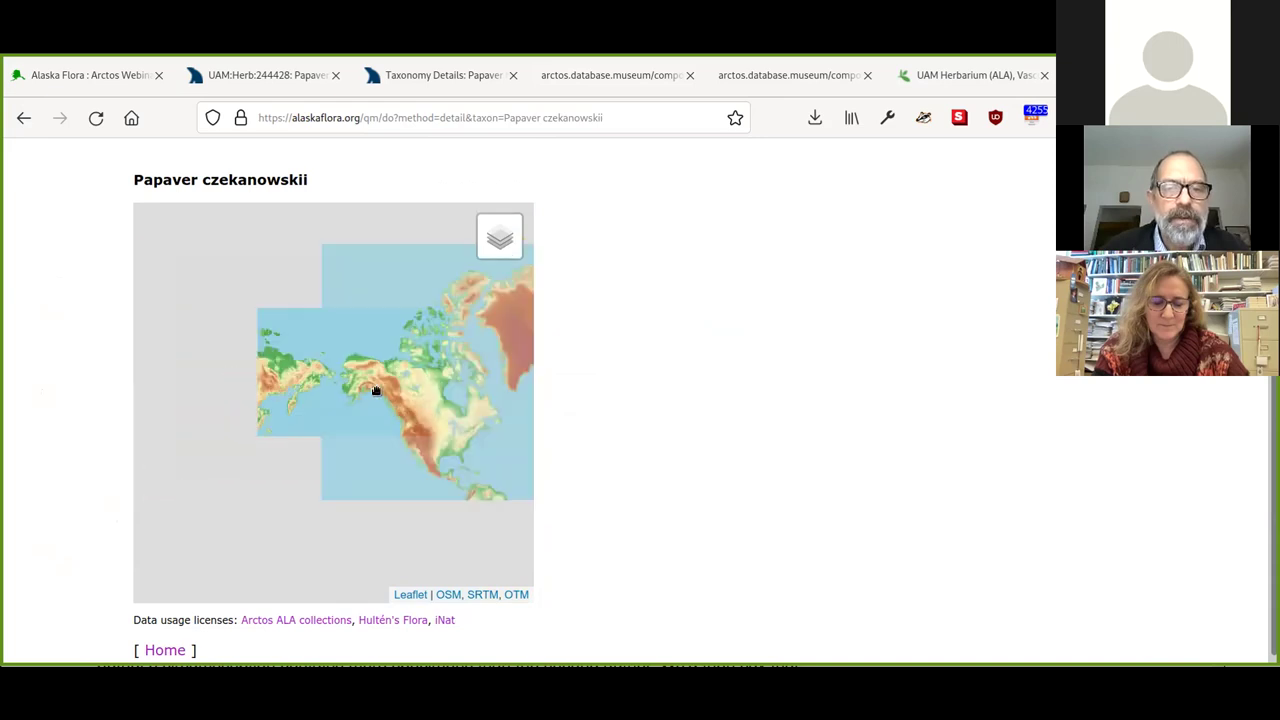
{"action": "left_click_drag", "start_coordinate": [349, 403], "coordinate": [380, 389]}
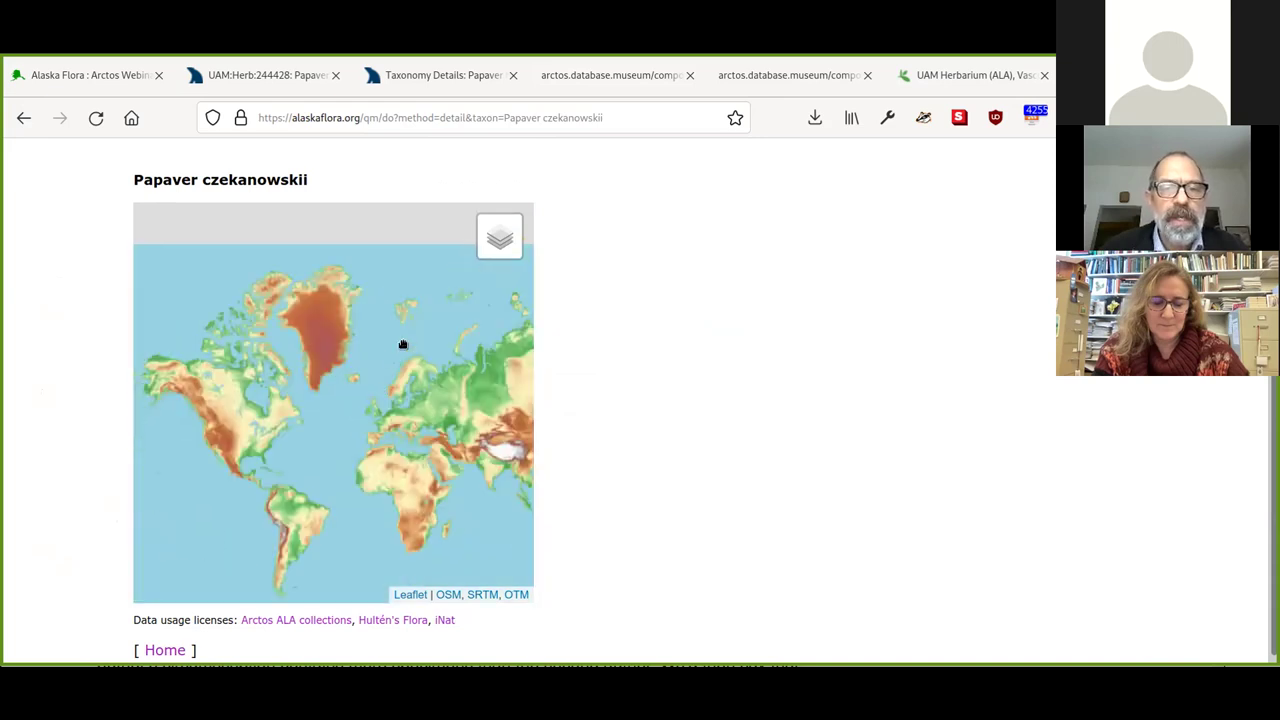
{"action": "left_click_drag", "start_coordinate": [403, 346], "coordinate": [340, 427]}
{"action": "scroll", "coordinate": [334, 397], "scroll_direction": "up", "scroll_amount": 3}
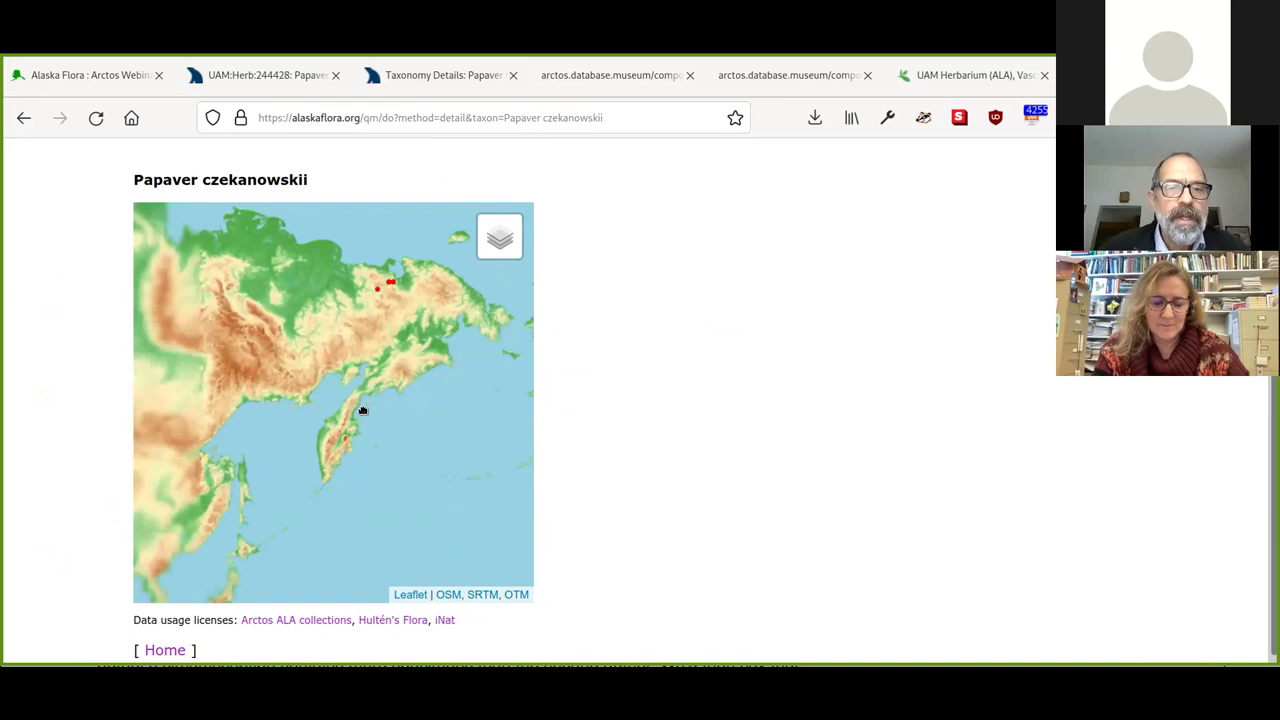
{"action": "scroll", "coordinate": [340, 410], "scroll_direction": "down", "scroll_amount": 1}
{"action": "scroll", "coordinate": [309, 334], "scroll_direction": "up", "scroll_amount": 2}
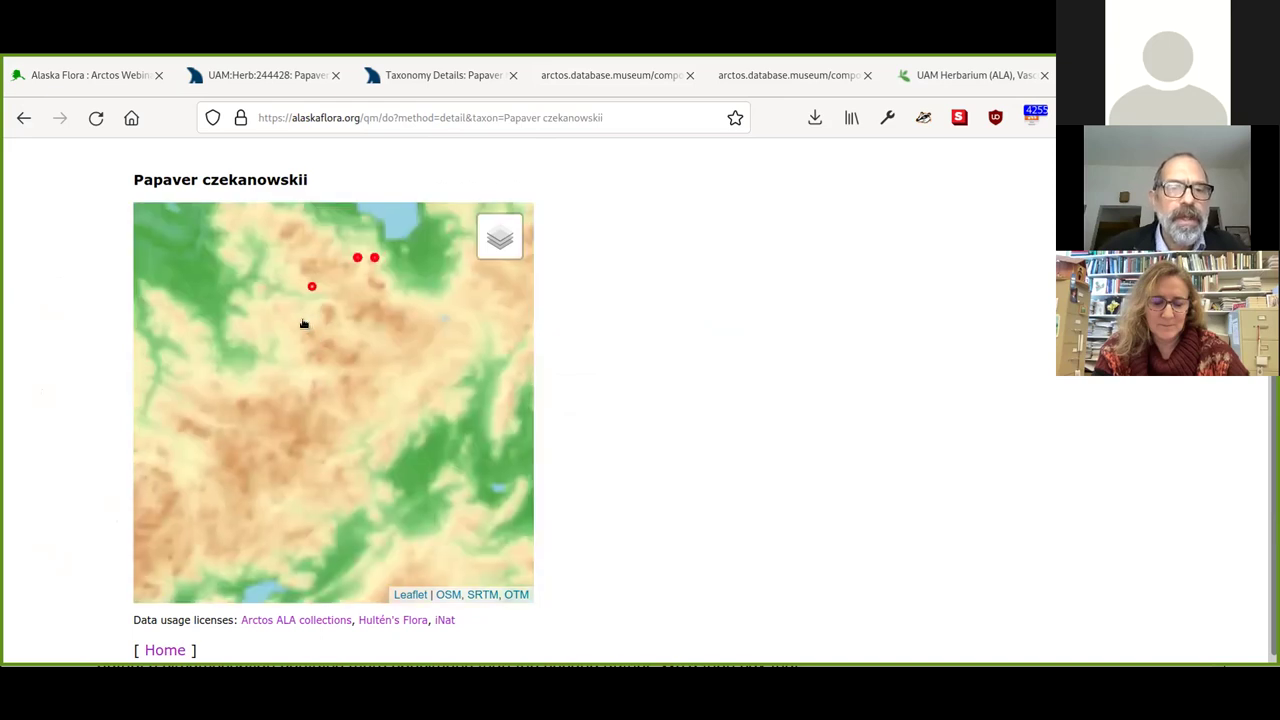
{"action": "left_click", "coordinate": [304, 320]}
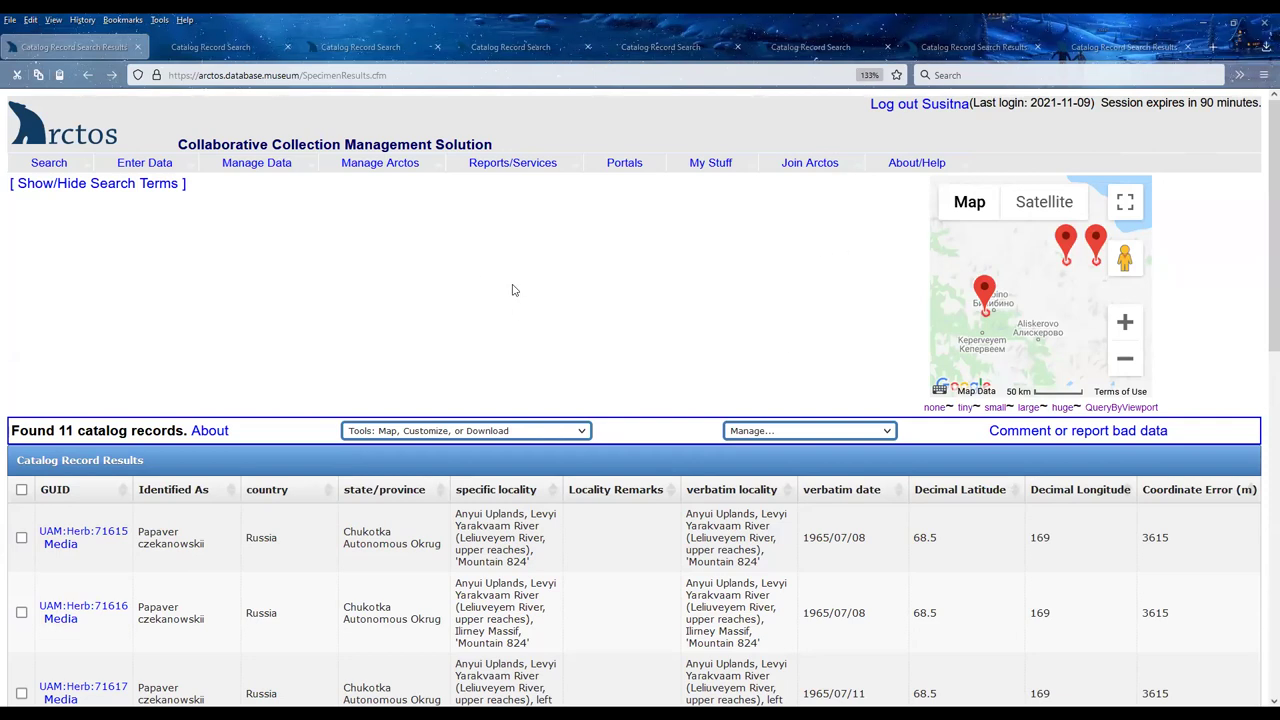
- View the Papaver czekanowskii catalog record locations at world scale on the Arctos results map
{"action": "left_click", "coordinate": [1124, 364]}
{"action": "left_click", "coordinate": [1124, 364]}
{"action": "left_click", "coordinate": [1125, 364]}
{"action": "left_click_drag", "start_coordinate": [1070, 323], "coordinate": [993, 327]}
{"action": "left_click", "coordinate": [1124, 360]}
{"action": "left_click", "coordinate": [1124, 360]}
{"action": "left_click", "coordinate": [1124, 360]}
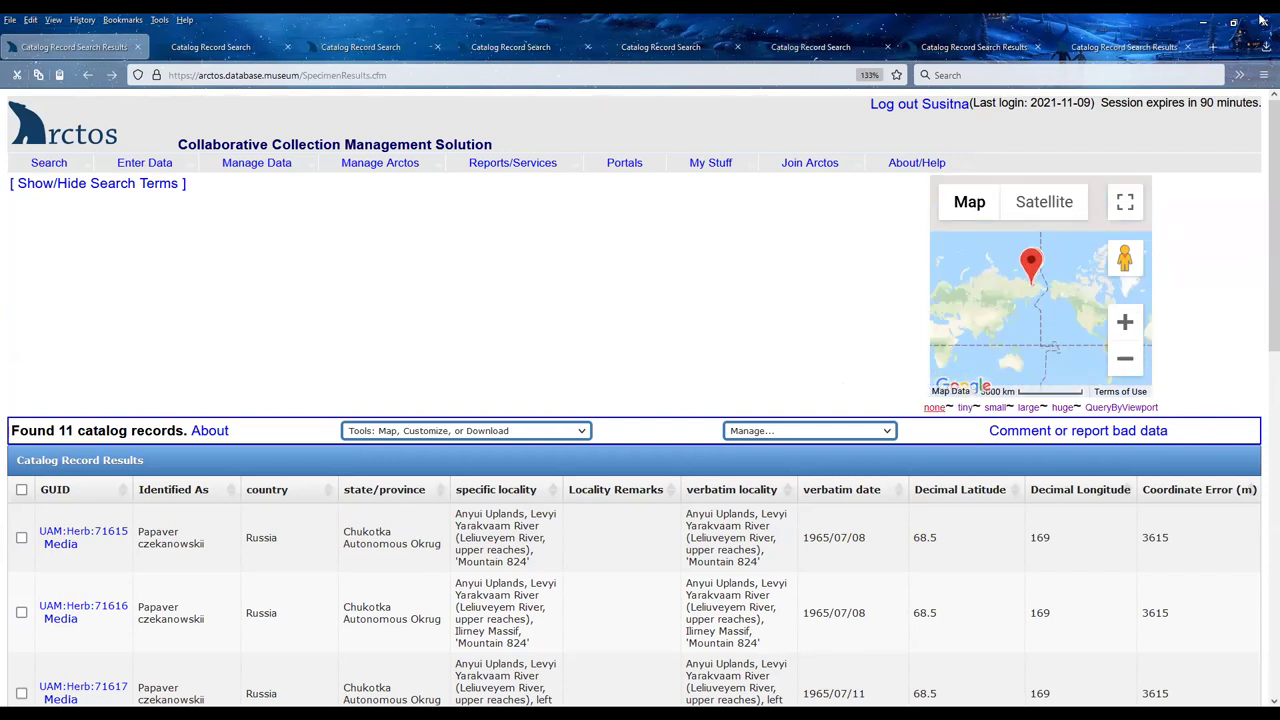
- Hide the Arctos results map by setting its size to none, and show it again
{"action": "left_click", "coordinate": [934, 407]}
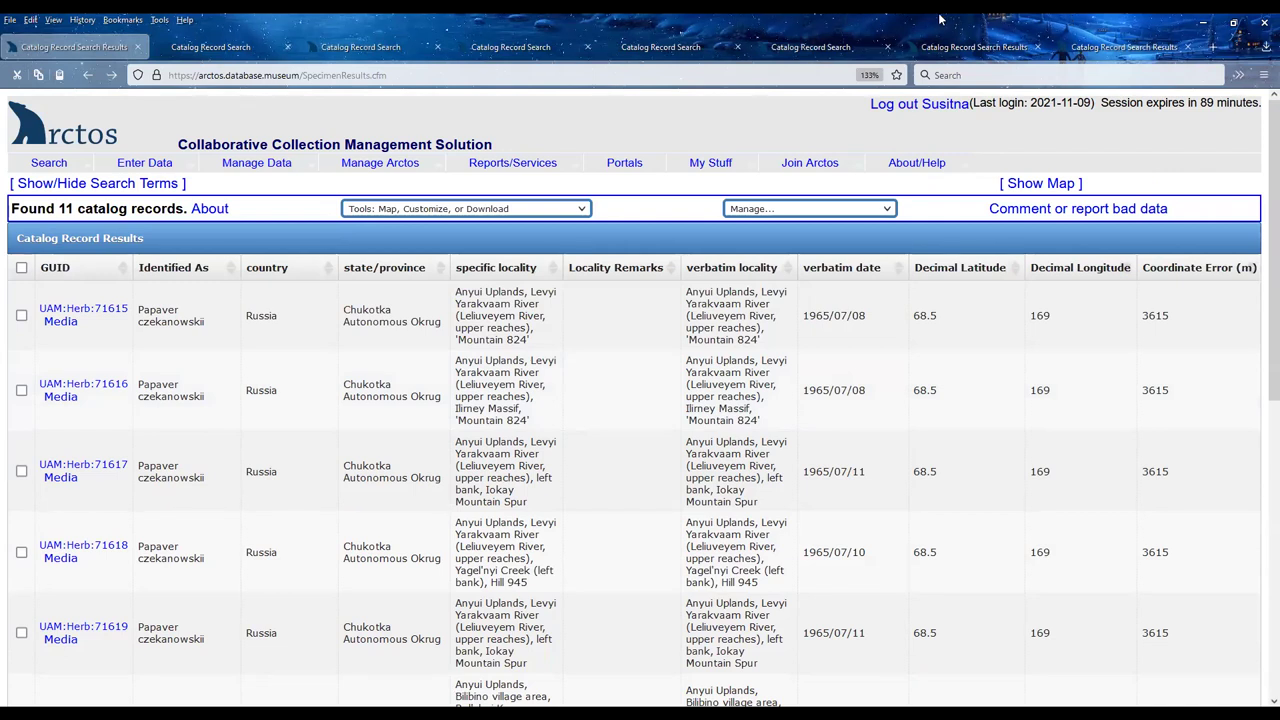
{"action": "left_click", "coordinate": [184, 30]}
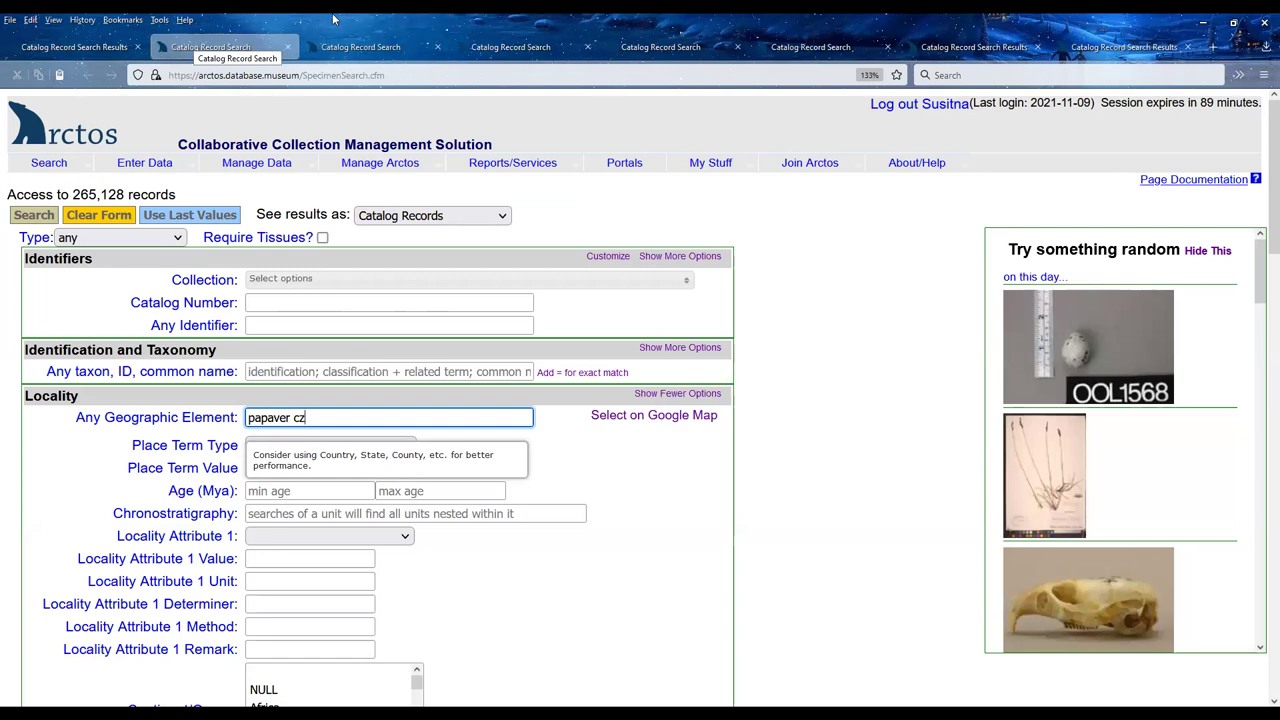
{"action": "left_click", "coordinate": [24, 50]}
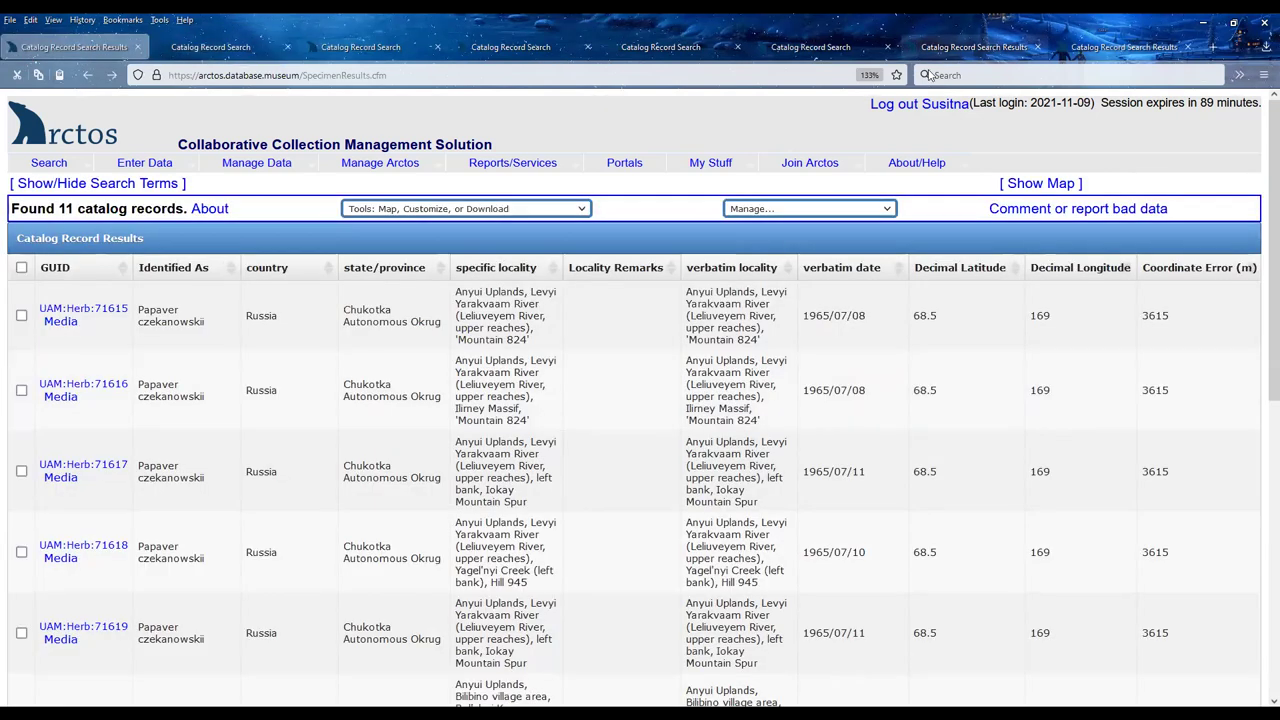
{"action": "left_click", "coordinate": [1027, 190]}
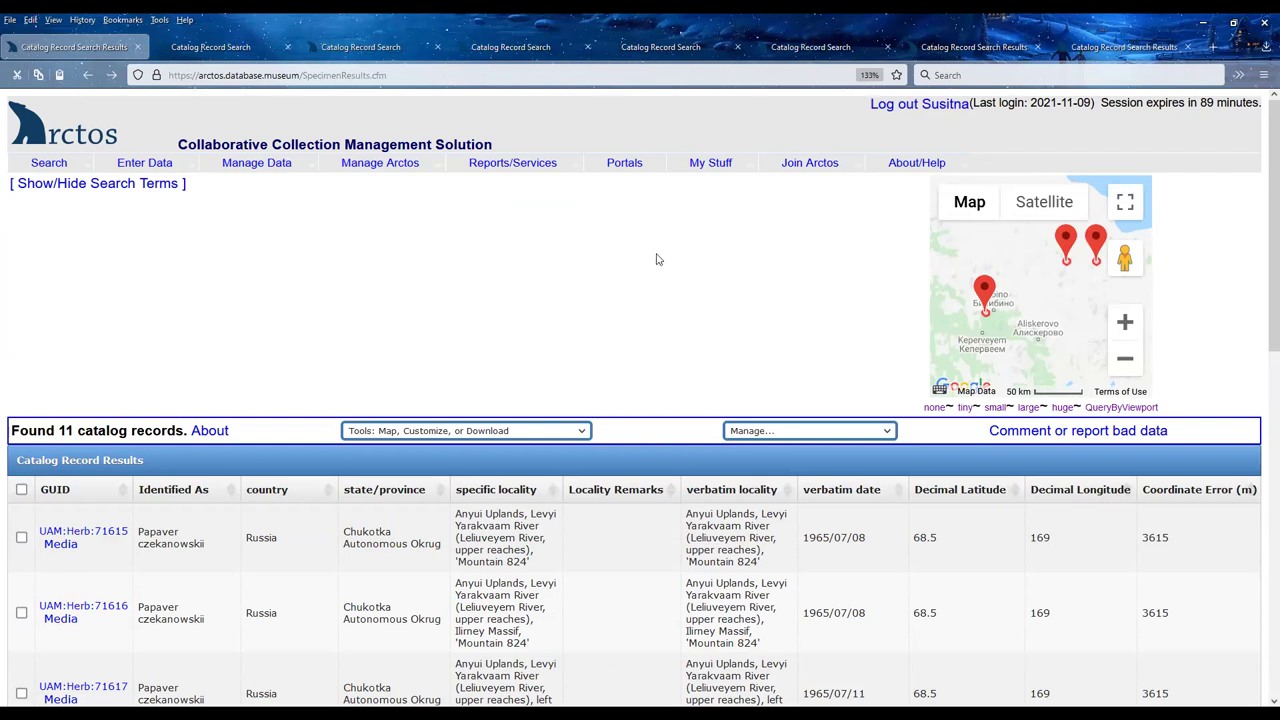
- Open the catalog records for the map marker at coordinates 68.5, 168.25 and examine the results list
{"action": "left_click", "coordinate": [1067, 244]}
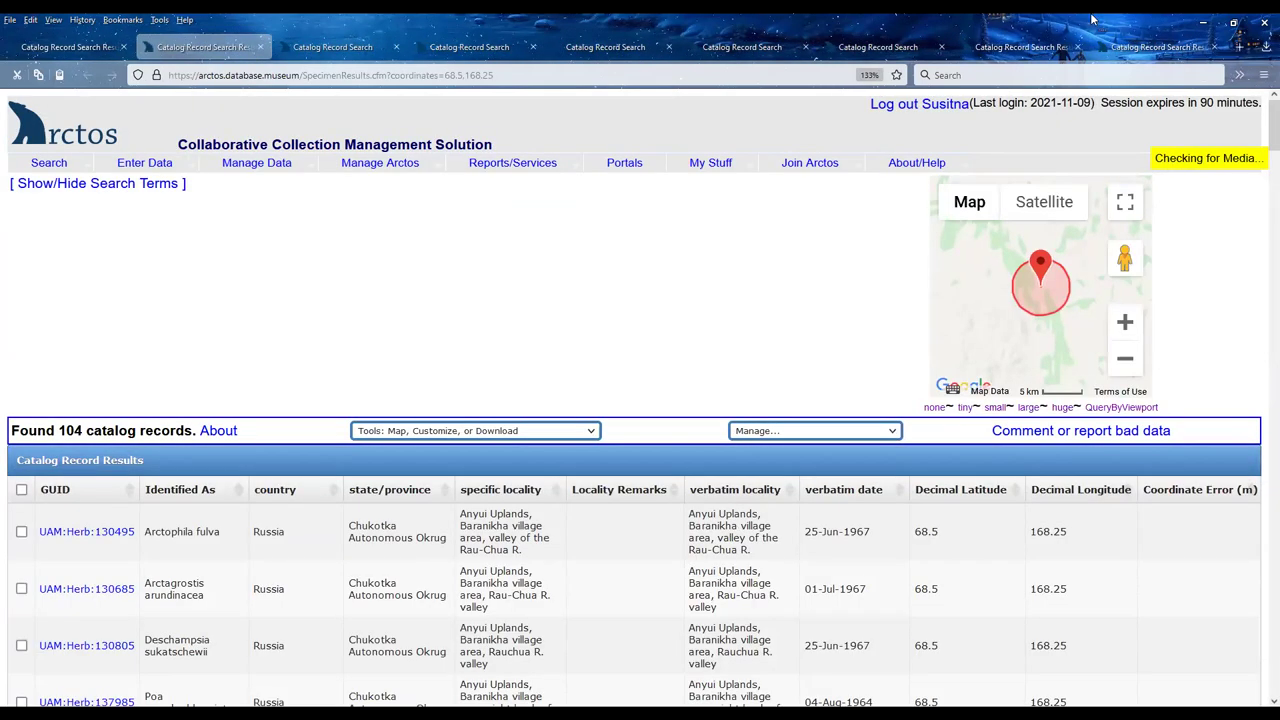
{"action": "scroll", "coordinate": [700, 315], "scroll_direction": "down", "scroll_amount": 3}
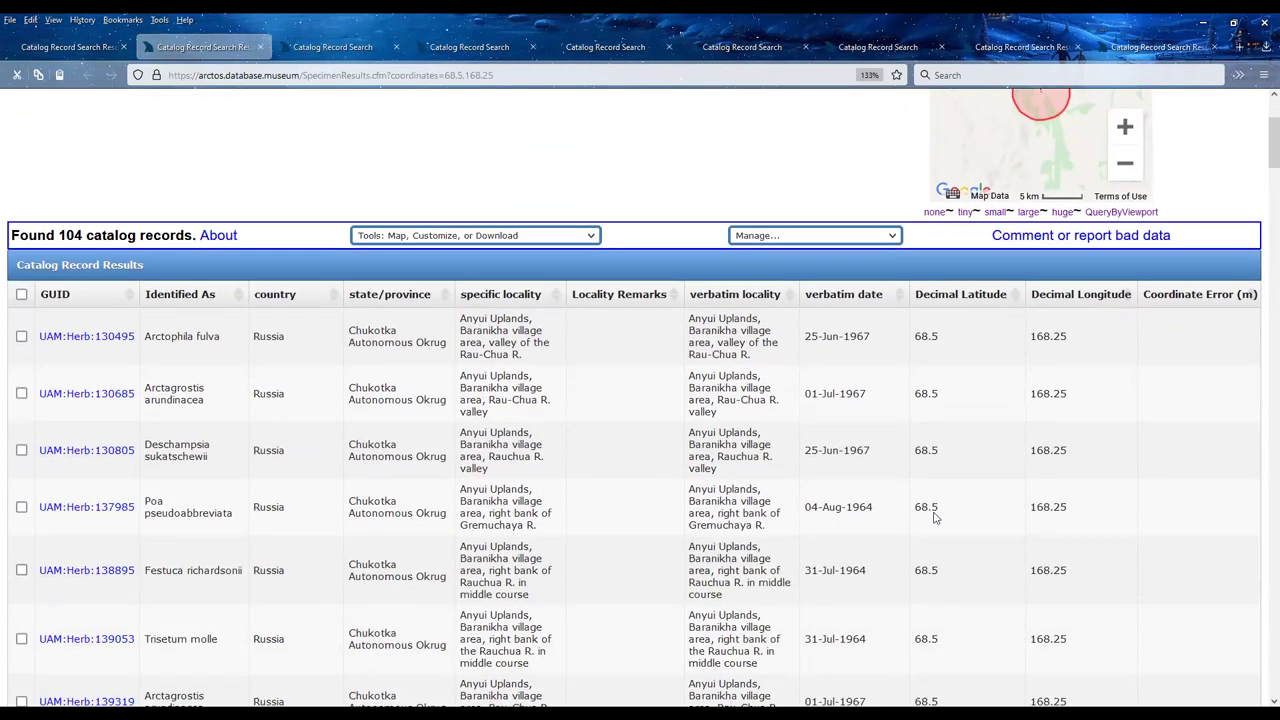
{"action": "scroll", "coordinate": [935, 517], "scroll_direction": "down", "scroll_amount": 3}
{"action": "scroll", "coordinate": [760, 111], "scroll_direction": "up", "scroll_amount": 6}
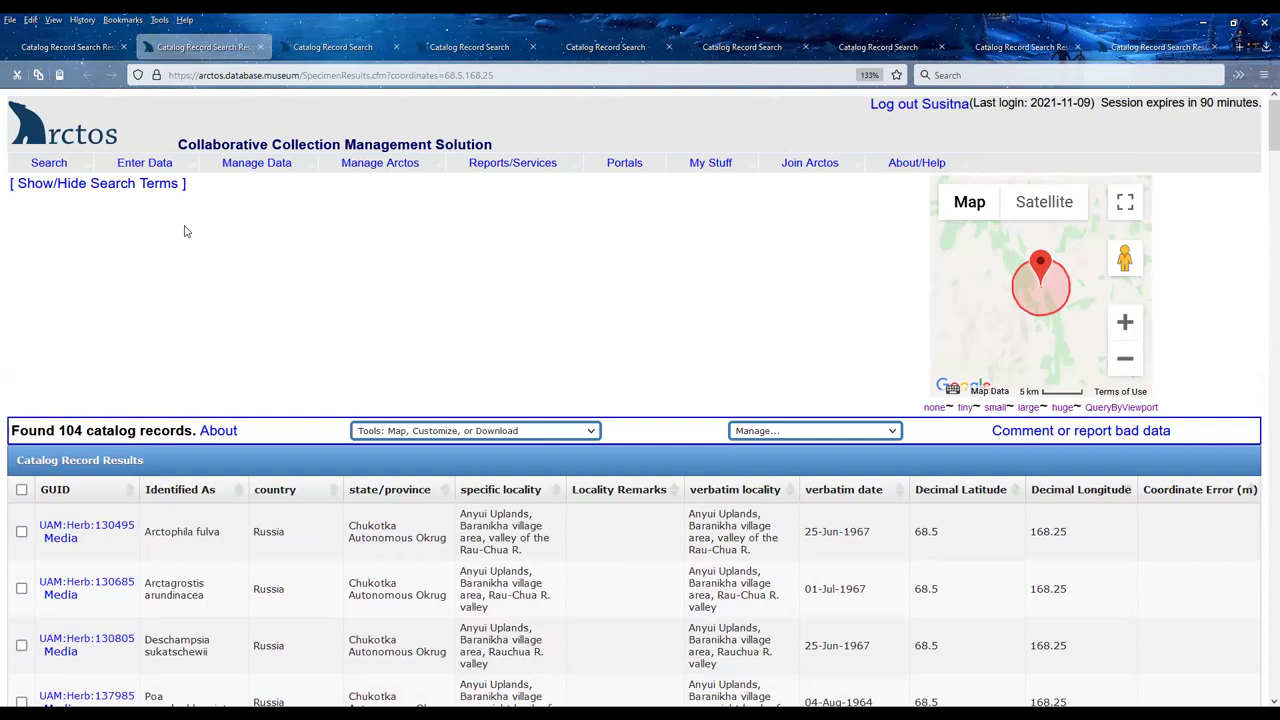
- Check the other open catalog record searches and load a blank catalog record search form
{"action": "left_click", "coordinate": [306, 44]}
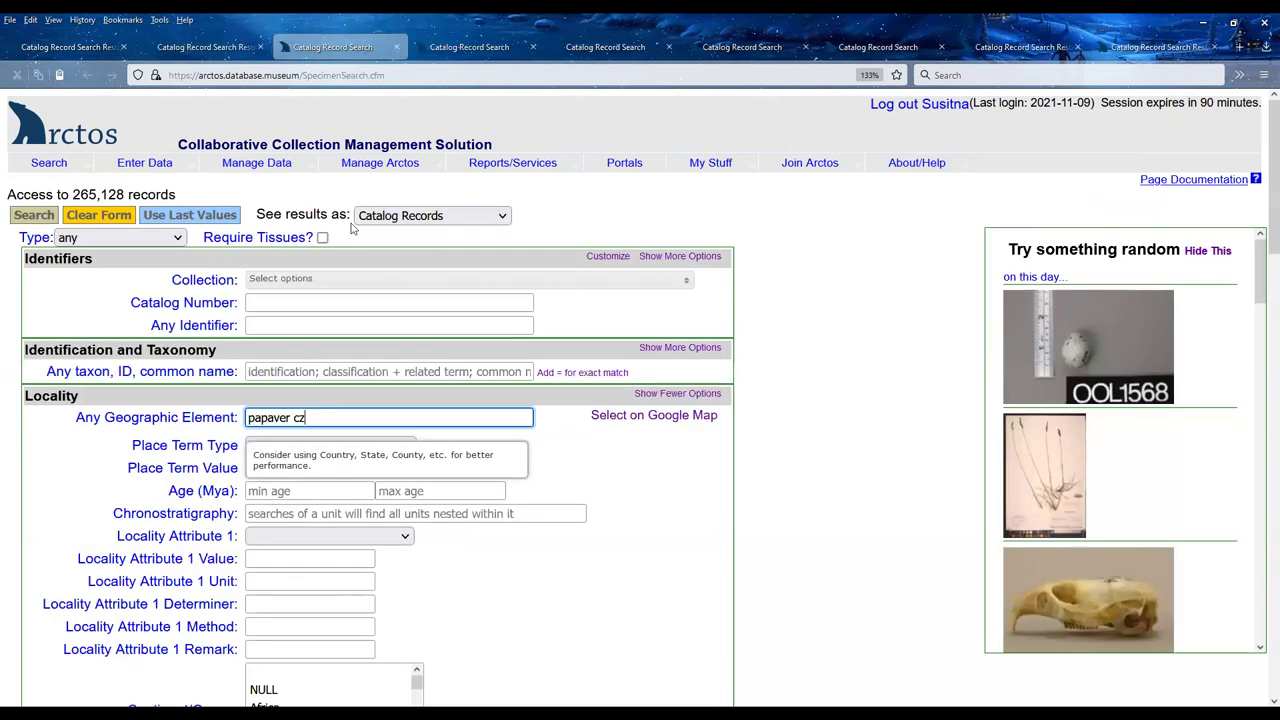
{"action": "left_click", "coordinate": [440, 47]}
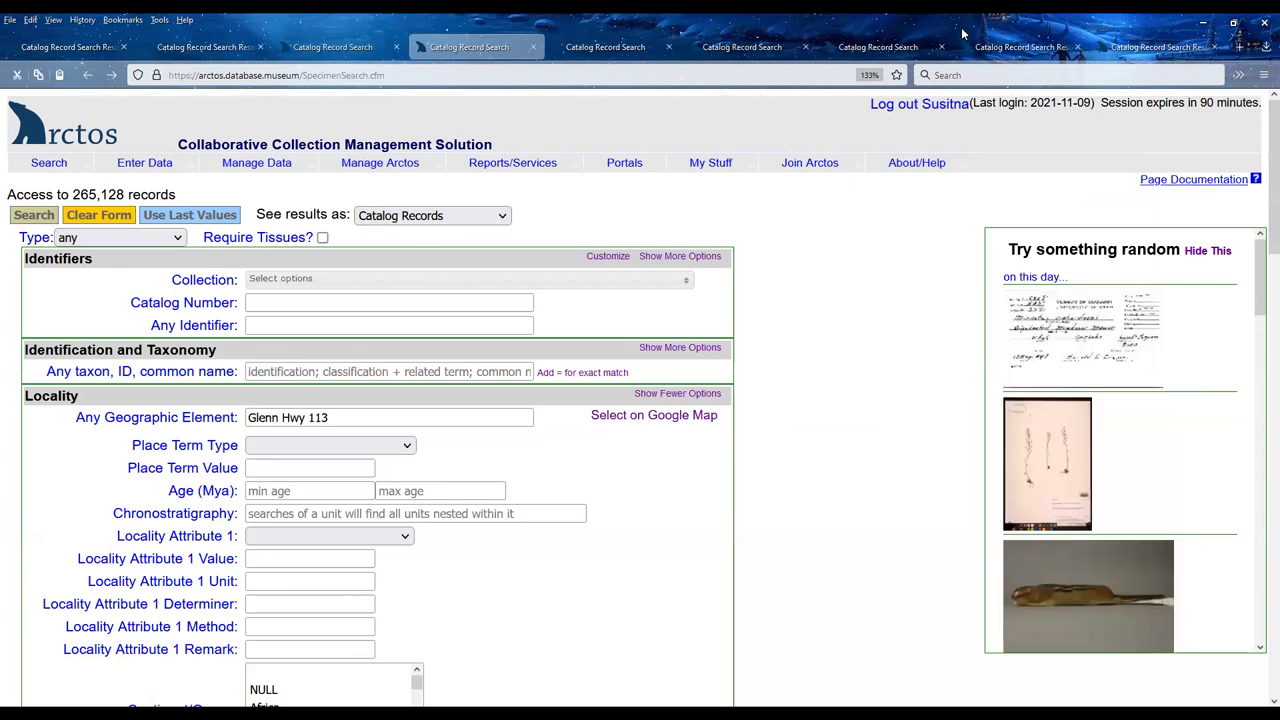
{"action": "left_click", "coordinate": [586, 47]}
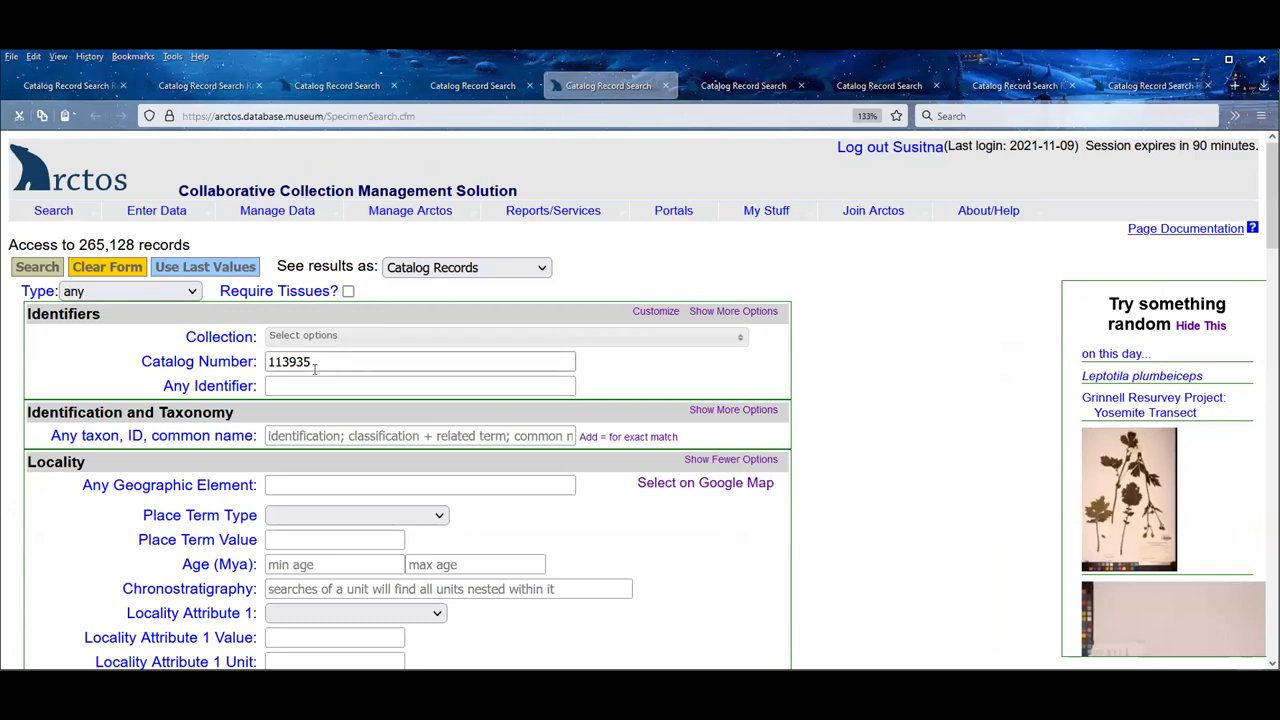
{"action": "scroll", "coordinate": [985, 428], "scroll_direction": "down", "scroll_amount": 2}
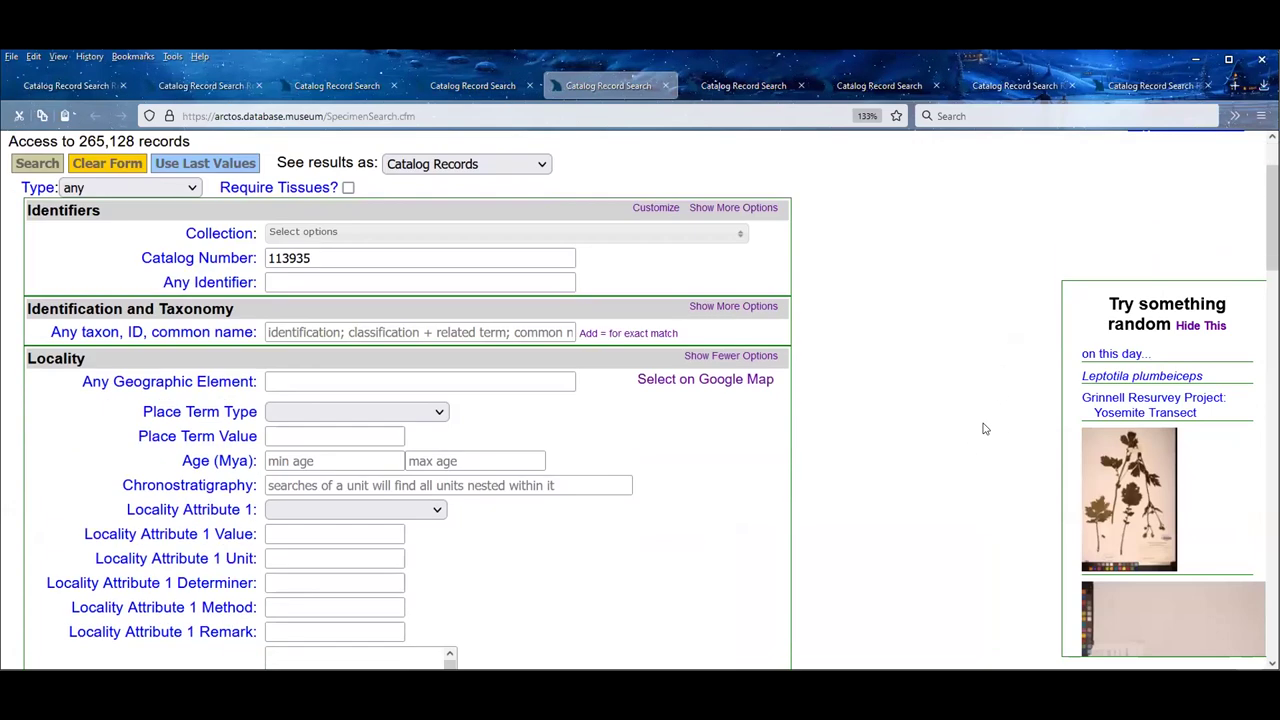
{"action": "scroll", "coordinate": [985, 428], "scroll_direction": "up", "scroll_amount": 2}
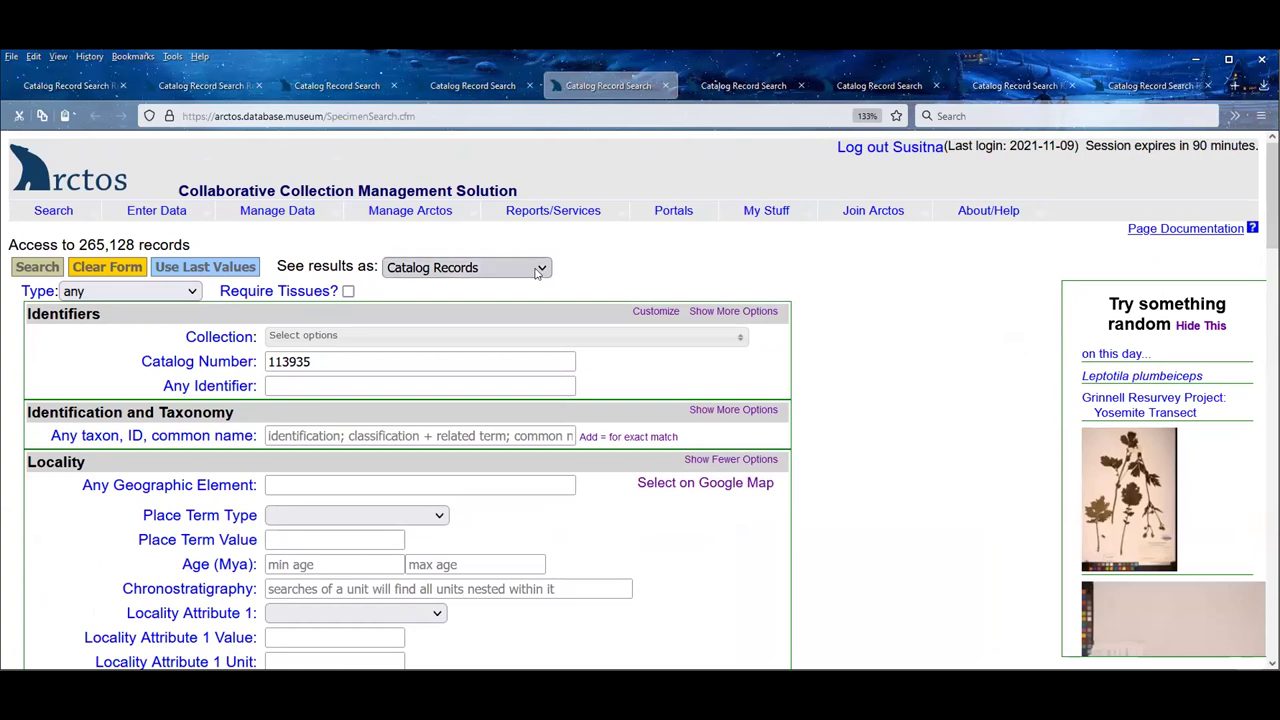
{"action": "left_click", "coordinate": [65, 210]}
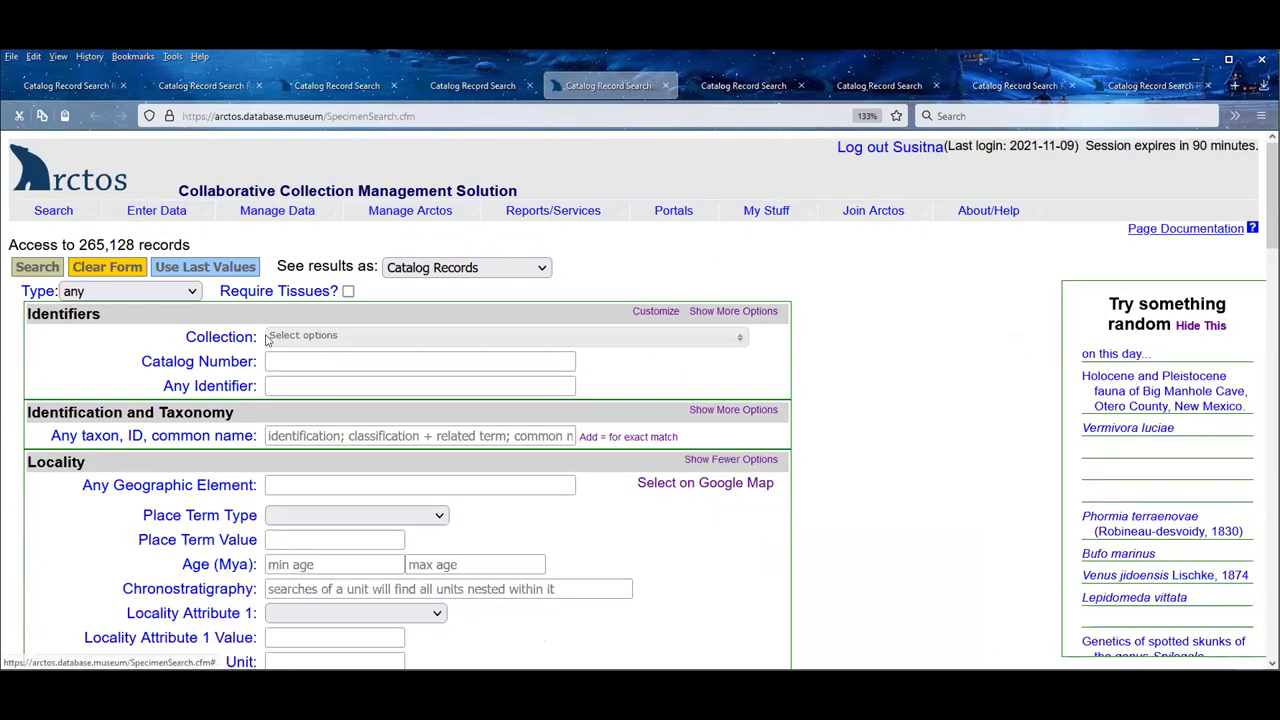
- Search the catalog records for the geographic element Glenn Hwy 113 and view all the locations on the results map
{"action": "left_click", "coordinate": [472, 85]}
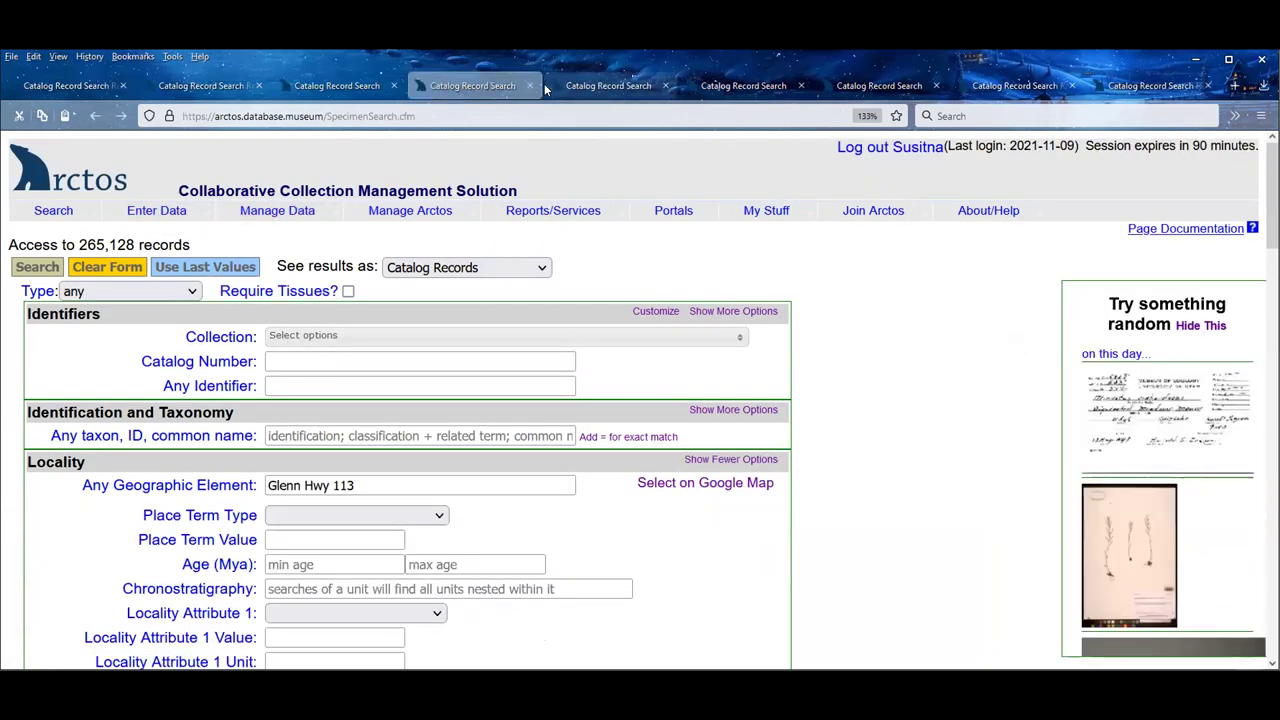
{"action": "left_click", "coordinate": [37, 267]}
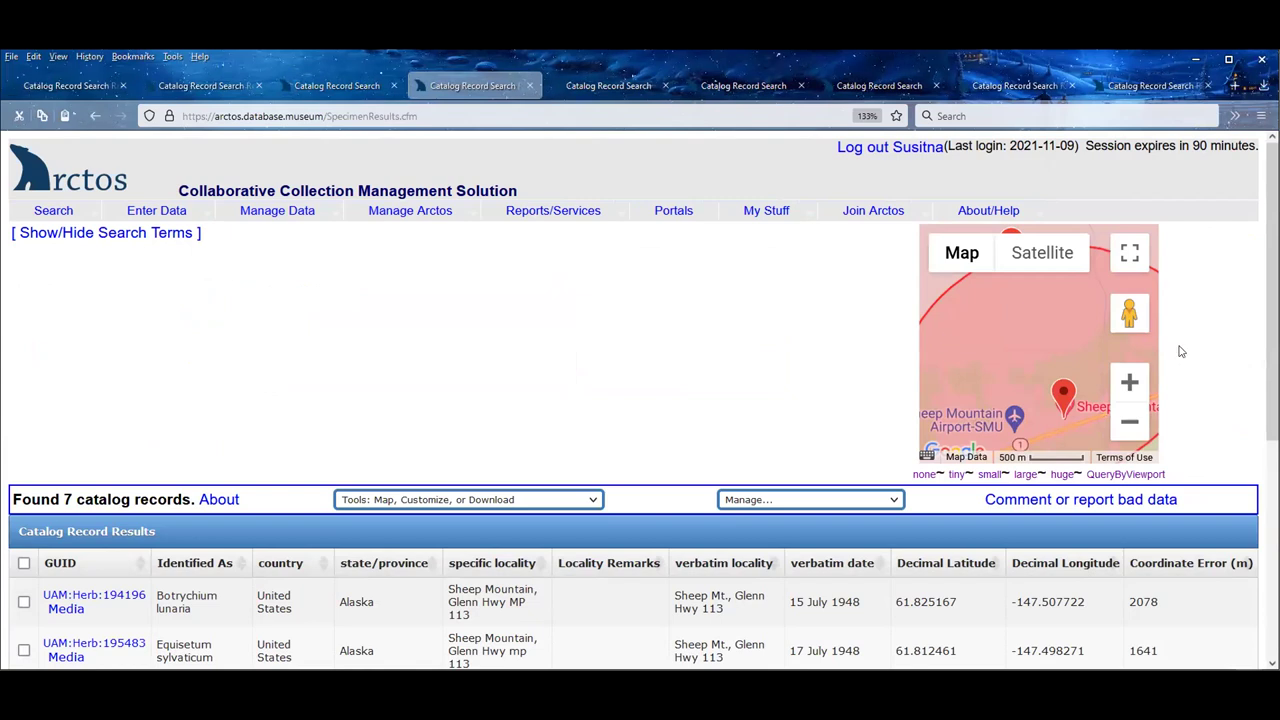
{"action": "left_click", "coordinate": [1129, 423]}
{"action": "left_click", "coordinate": [1129, 423]}
{"action": "left_click", "coordinate": [1129, 423]}
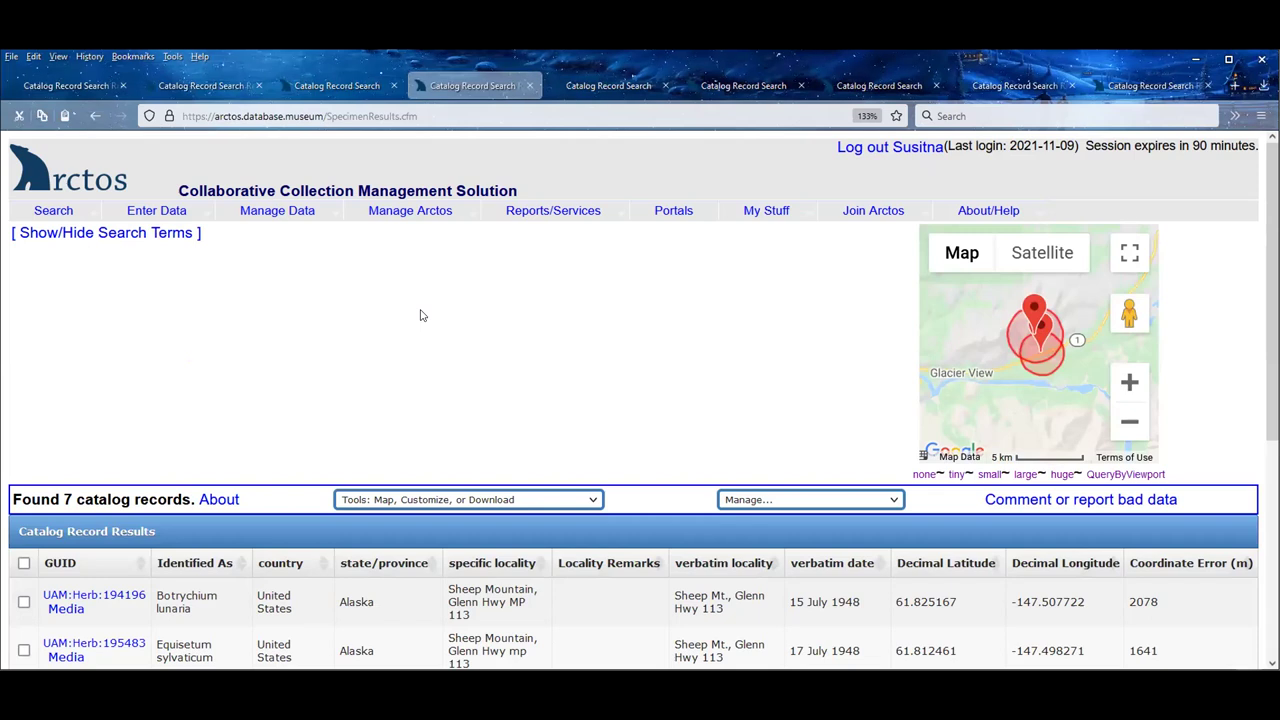
- Open the locality details of Botrychium lunaria record UAM:Herb:194196 and compare its verbatim locality with its specific locality
{"action": "left_click", "coordinate": [122, 594]}
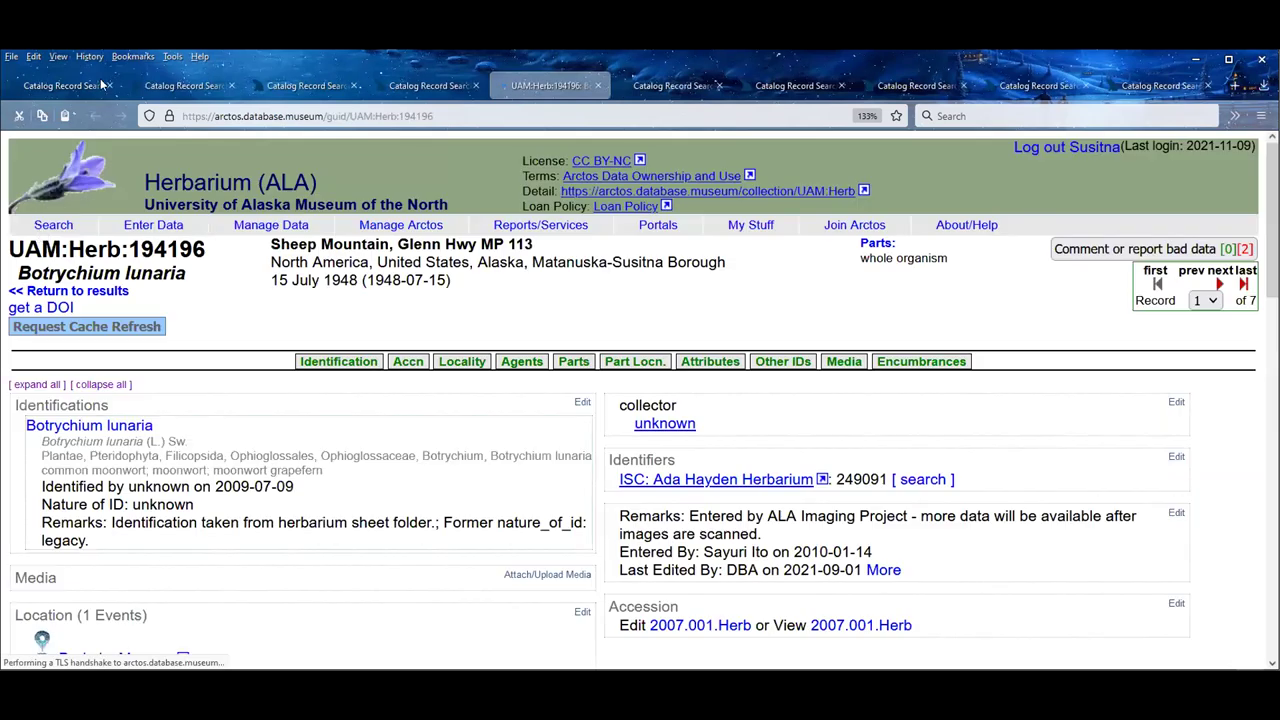
{"action": "left_click", "coordinate": [461, 361]}
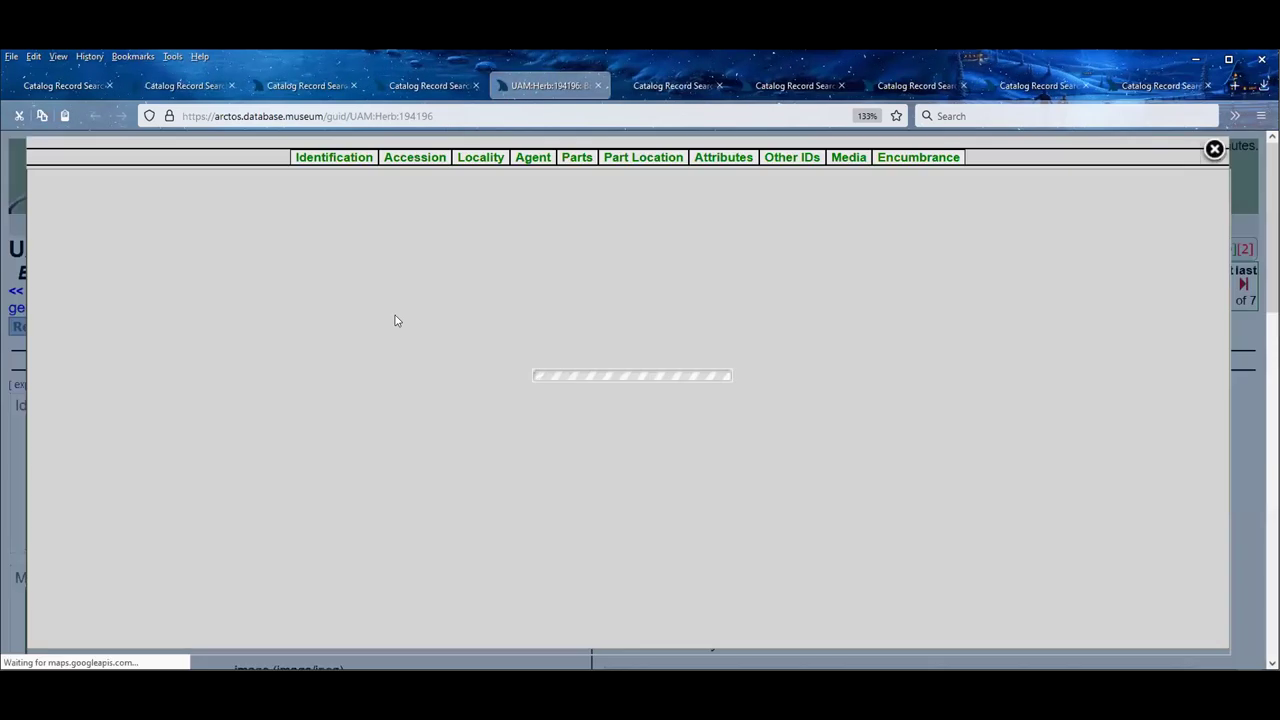
{"action": "scroll", "coordinate": [671, 420], "scroll_direction": "down", "scroll_amount": 5}
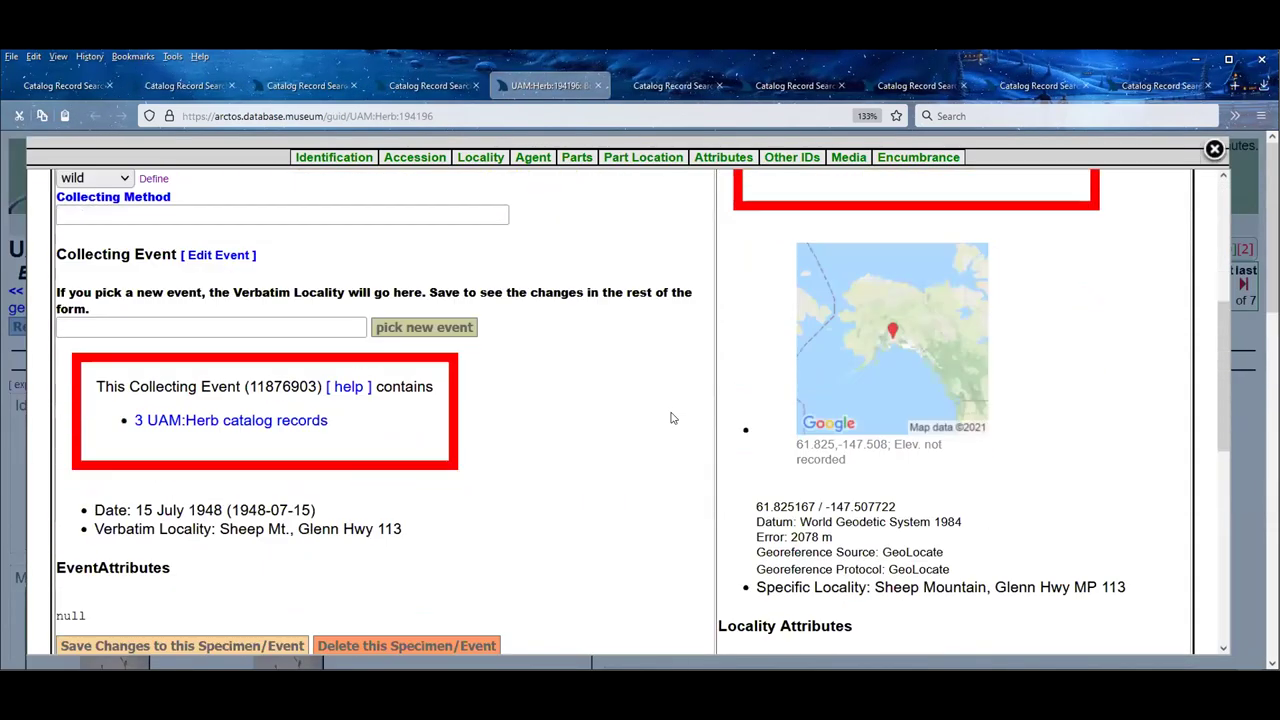
{"action": "scroll", "coordinate": [671, 418], "scroll_direction": "down", "scroll_amount": 1}
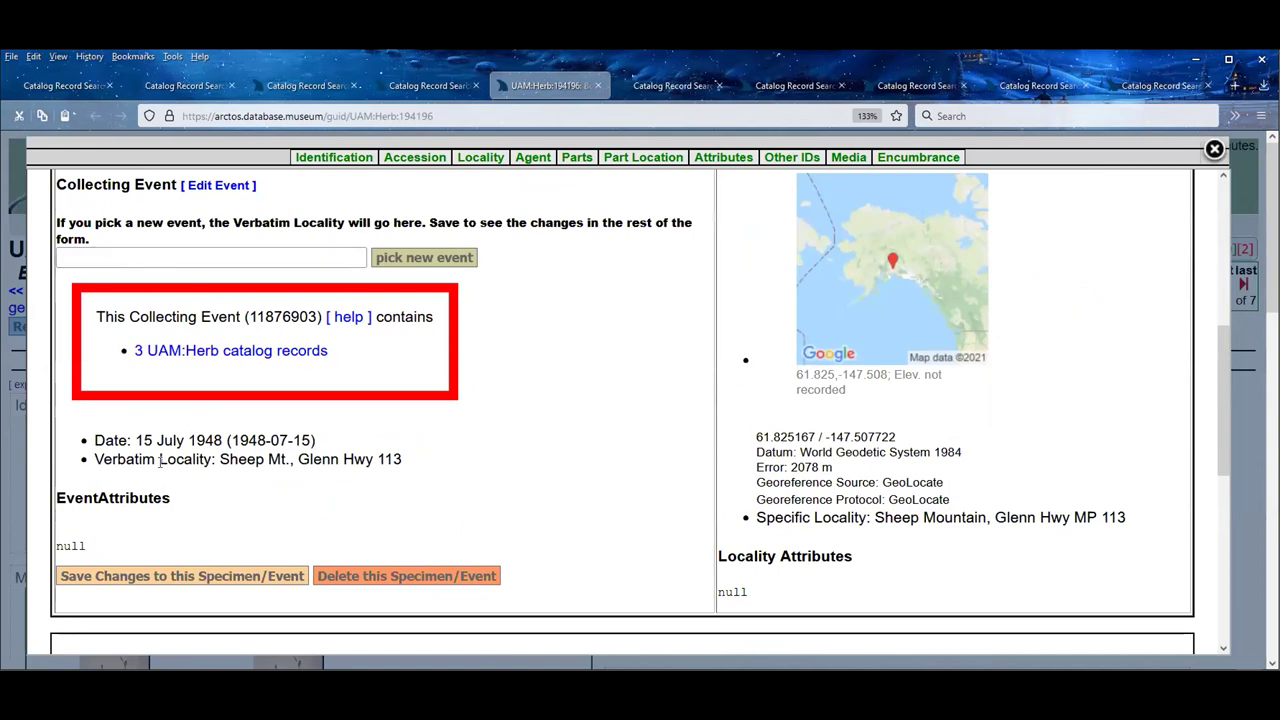
{"action": "left_click_drag", "start_coordinate": [219, 459], "coordinate": [404, 460]}
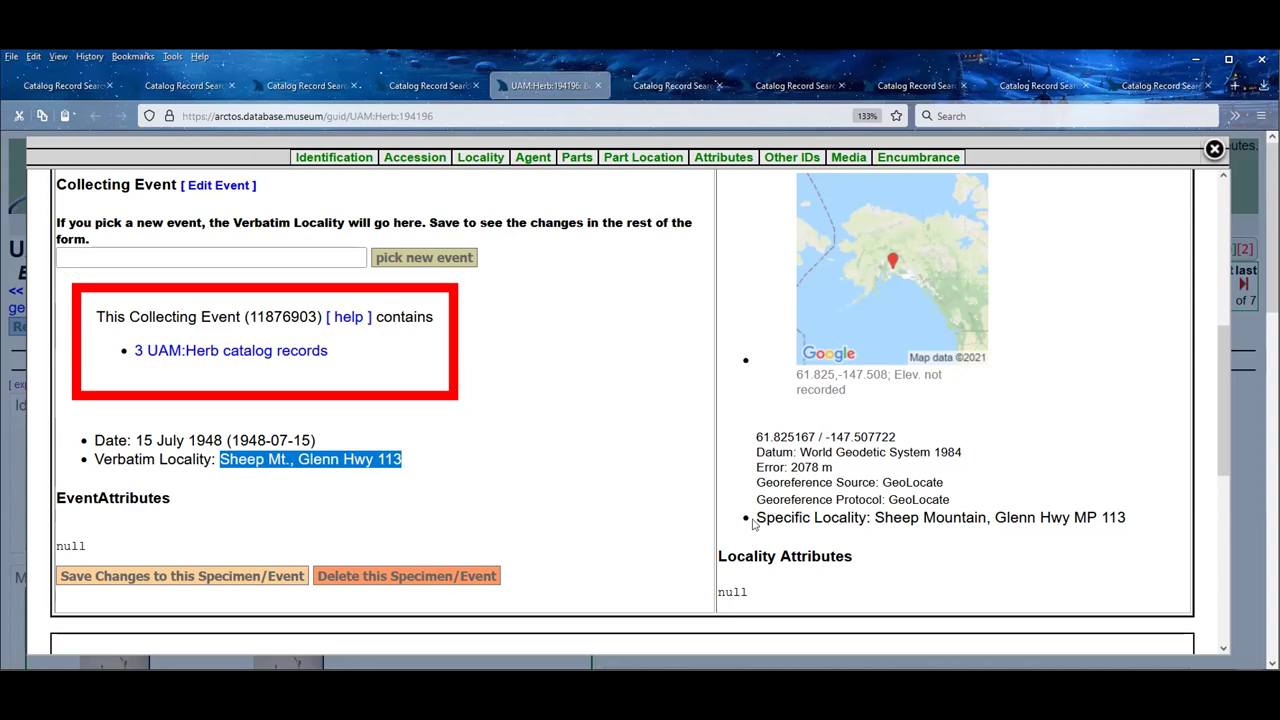
{"action": "left_click", "coordinate": [876, 517]}
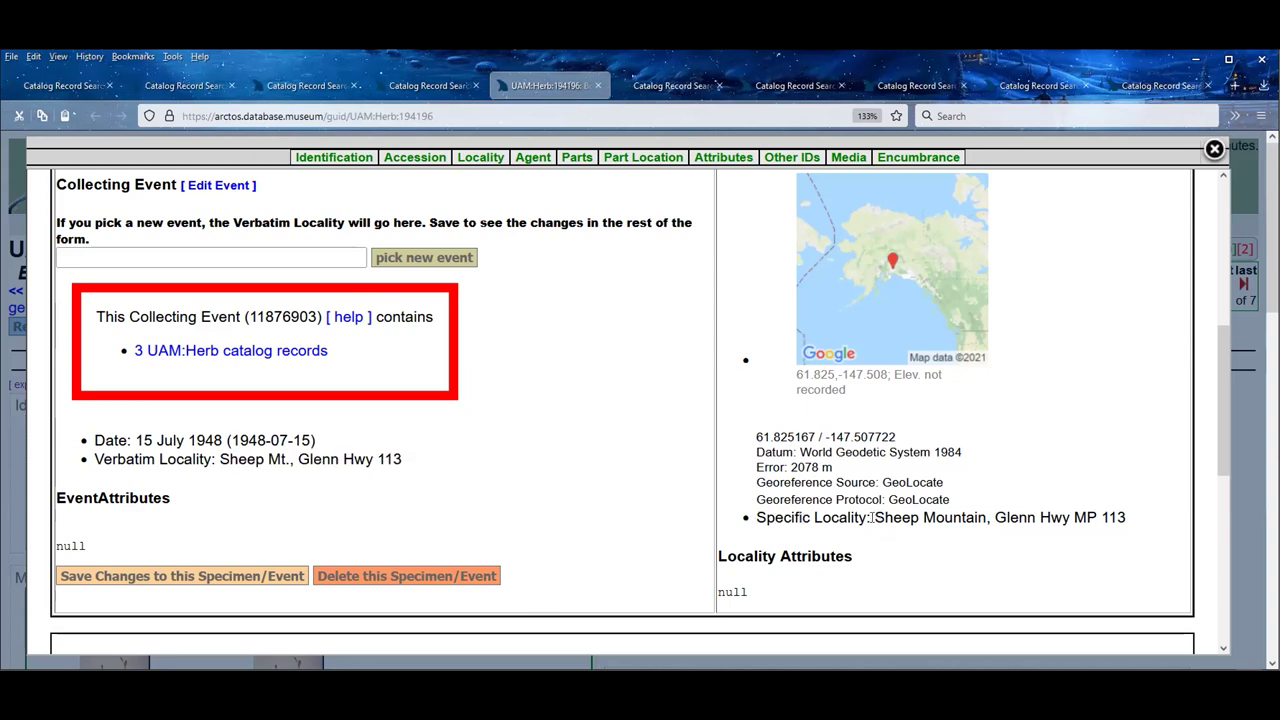
{"action": "left_click_drag", "start_coordinate": [872, 517], "coordinate": [1128, 527]}
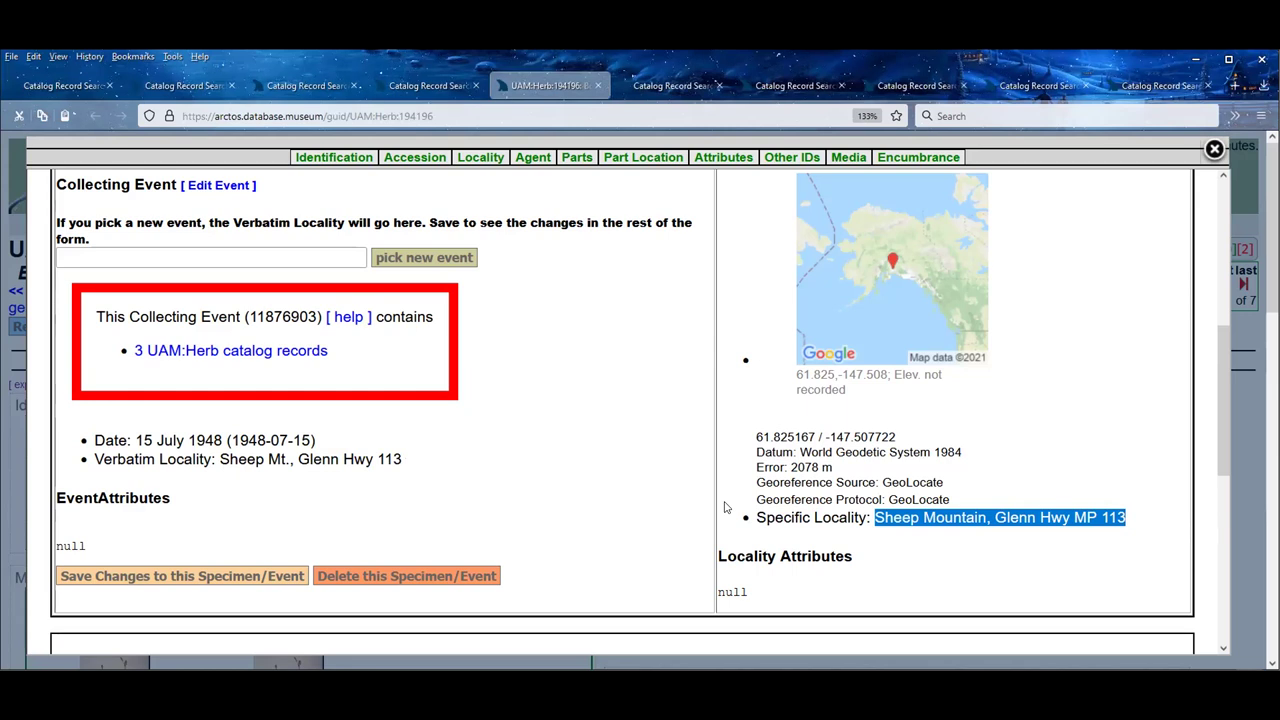
- Open the fork-edit form for the specimen event of UAM:Herb:194196 and georeference its locality with GeoLocate
{"action": "scroll", "coordinate": [735, 511], "scroll_direction": "up", "scroll_amount": 3}
{"action": "scroll", "coordinate": [735, 511], "scroll_direction": "up", "scroll_amount": 2}
{"action": "scroll", "coordinate": [276, 277], "scroll_direction": "up", "scroll_amount": 2}
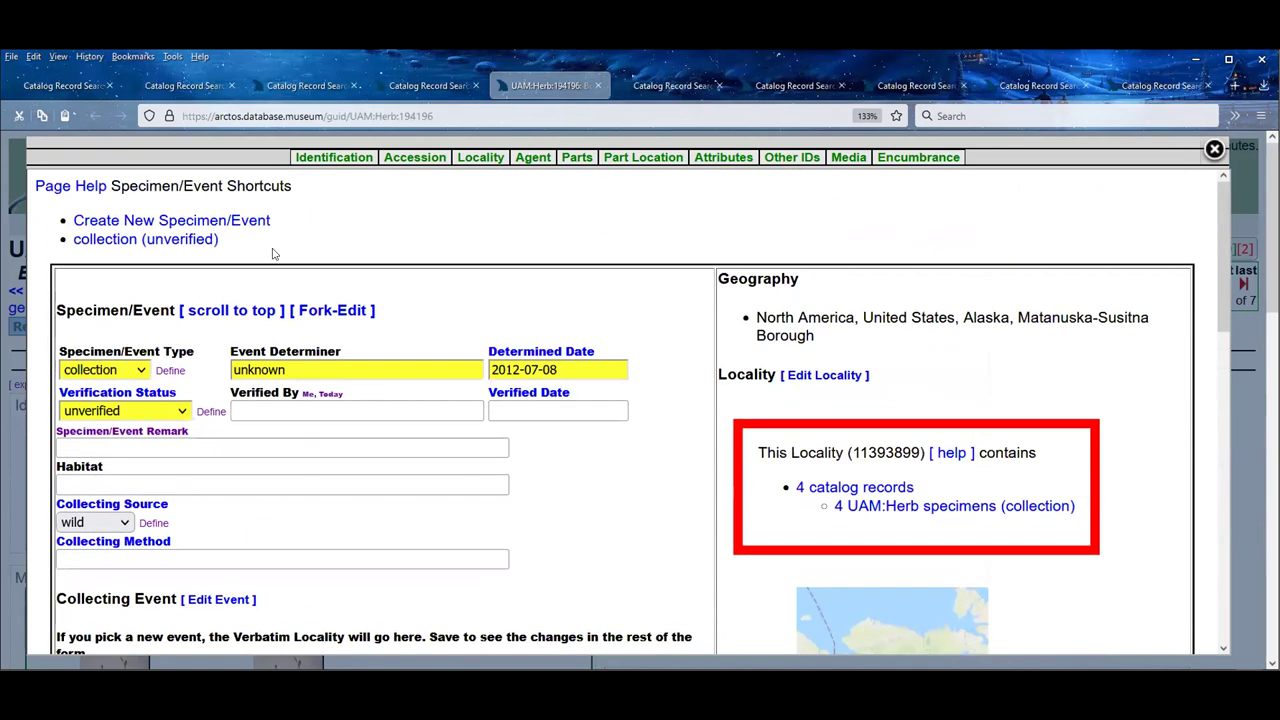
{"action": "left_click", "coordinate": [350, 310]}
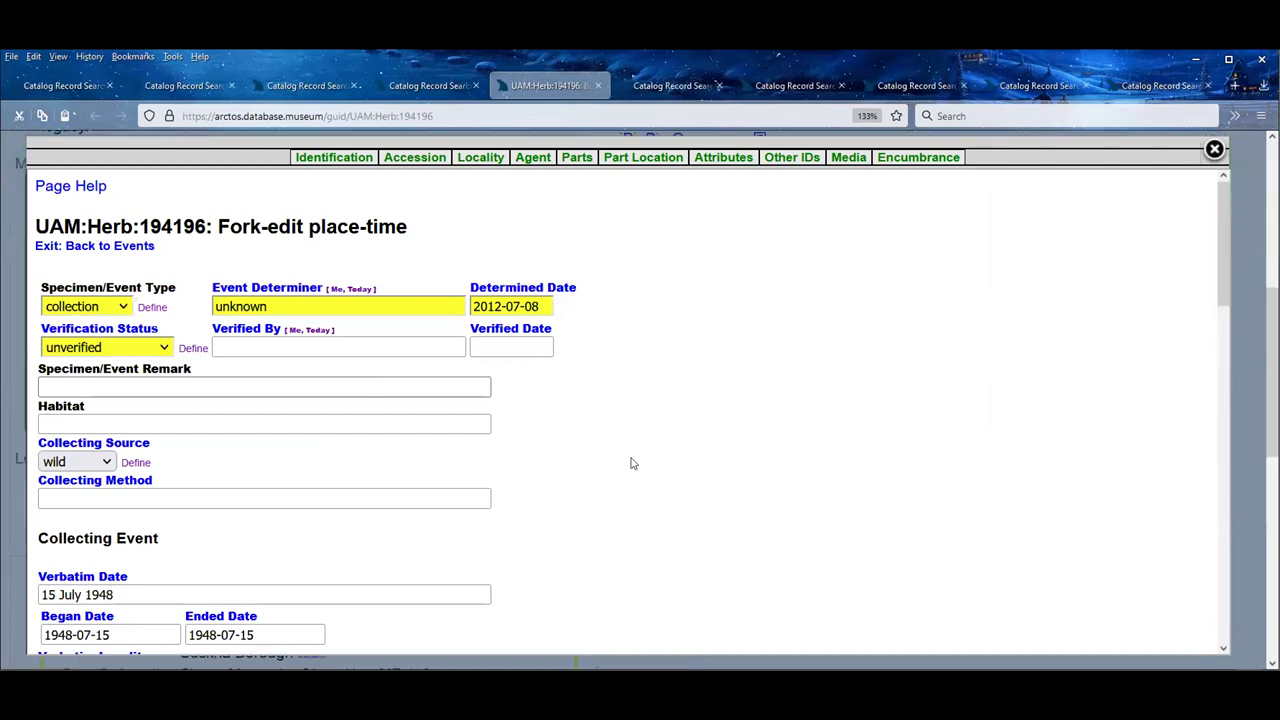
{"action": "scroll", "coordinate": [632, 463], "scroll_direction": "down", "scroll_amount": 10}
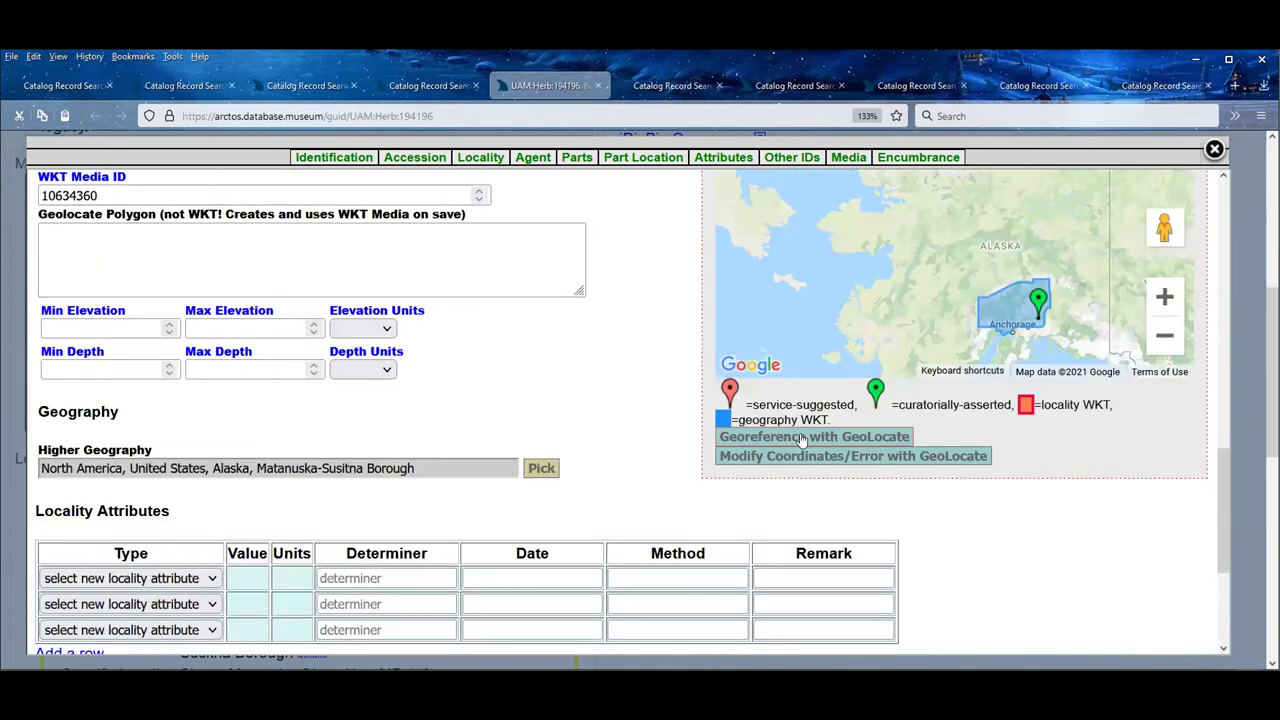
{"action": "left_click", "coordinate": [801, 441]}
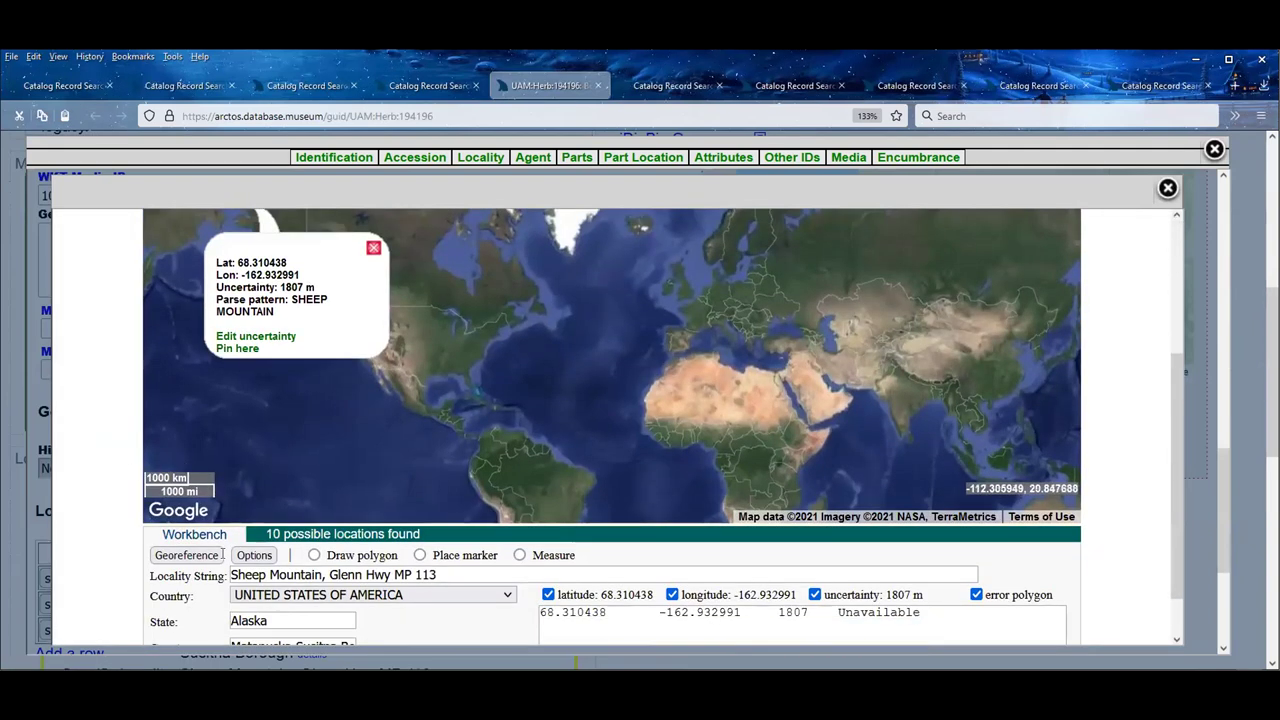
- Examine the GeoLocate candidate locations for Sheep Mountain, Glenn Hwy MP 113 in southern Alaska
{"action": "left_click_drag", "start_coordinate": [422, 575], "coordinate": [327, 575]}
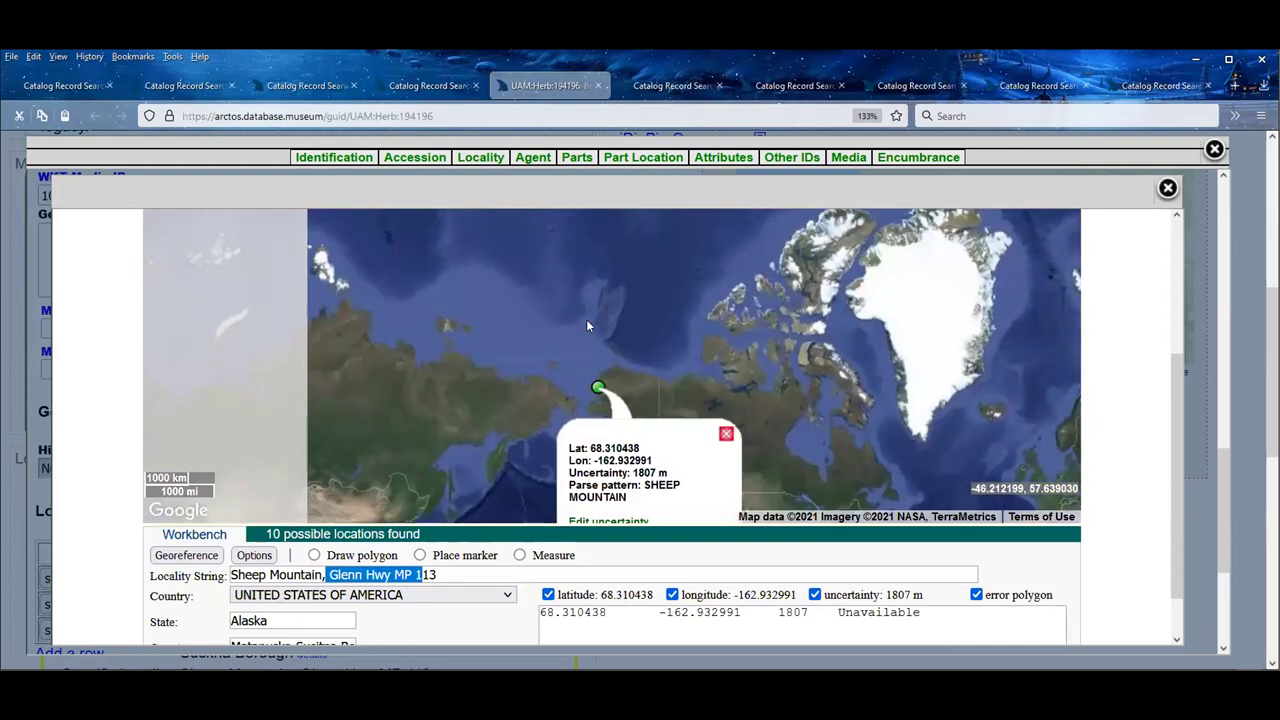
{"action": "left_click", "coordinate": [726, 433]}
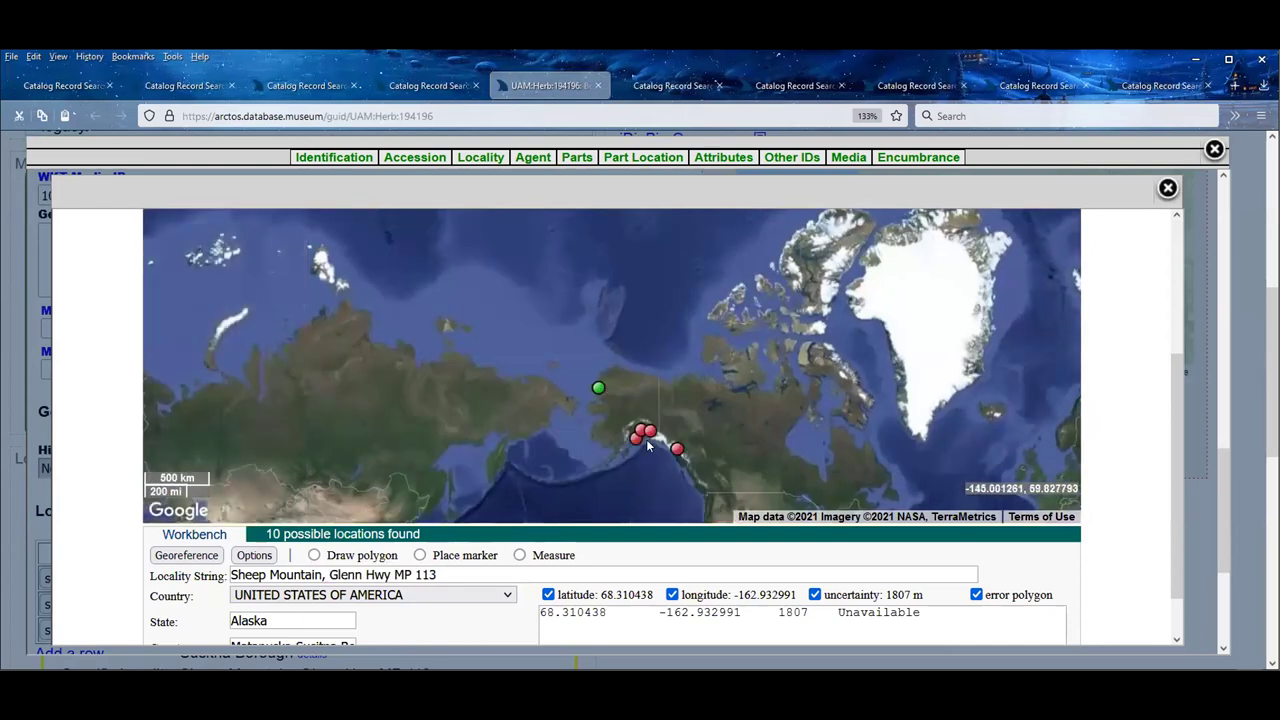
{"action": "scroll", "coordinate": [648, 446], "scroll_direction": "up", "scroll_amount": 5}
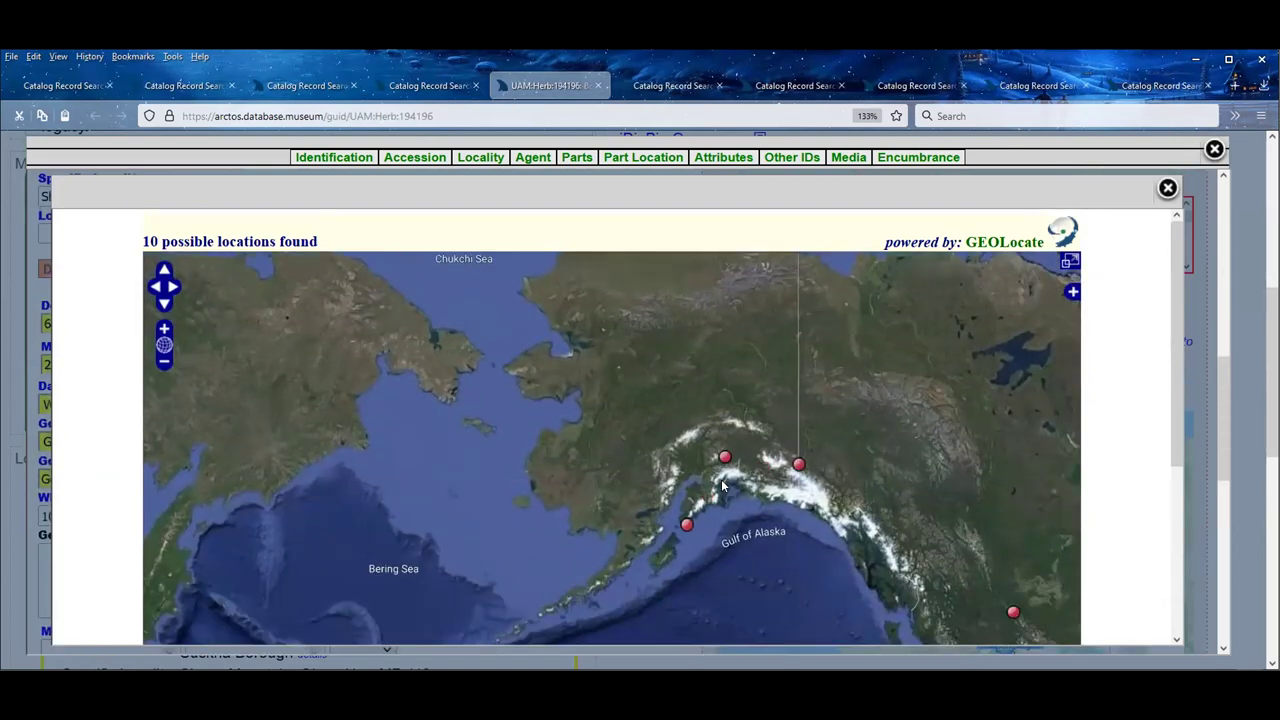
{"action": "scroll", "coordinate": [723, 486], "scroll_direction": "up", "scroll_amount": 1}
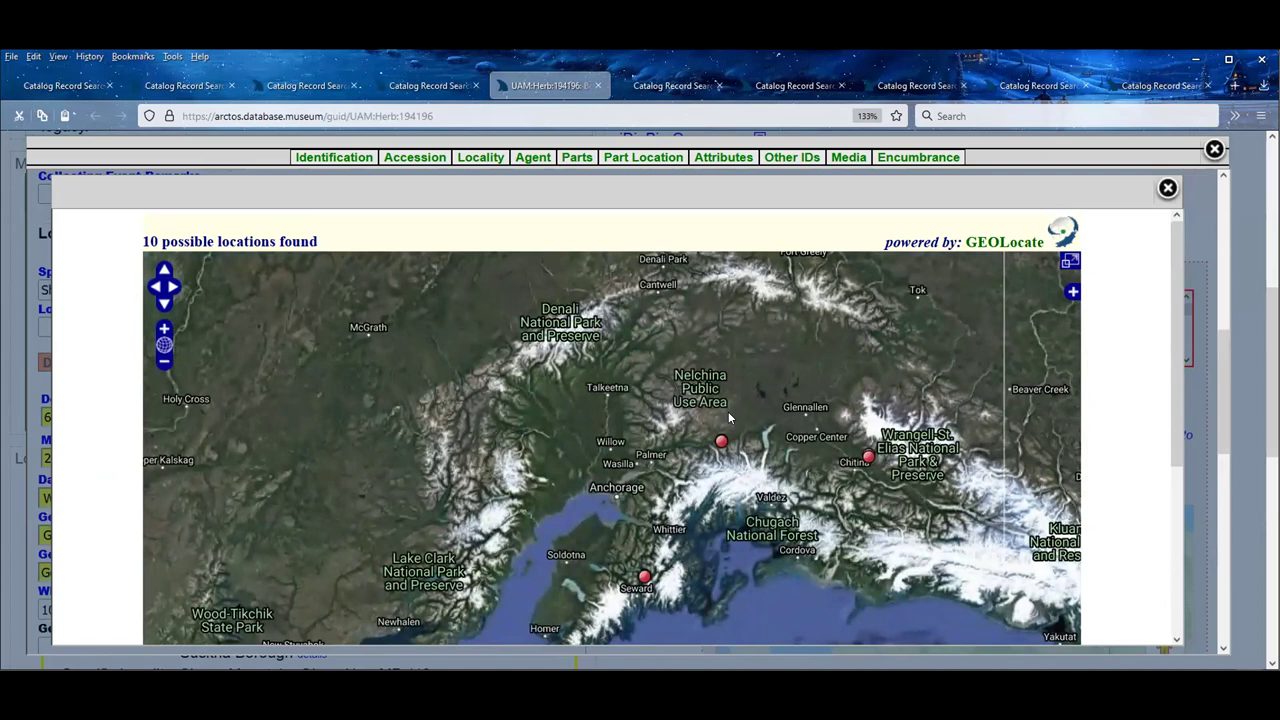
- Review the prepared catalog record searches for the geographic elements Tuva ASSR and Тувинская АССР
{"action": "left_click", "coordinate": [660, 86]}
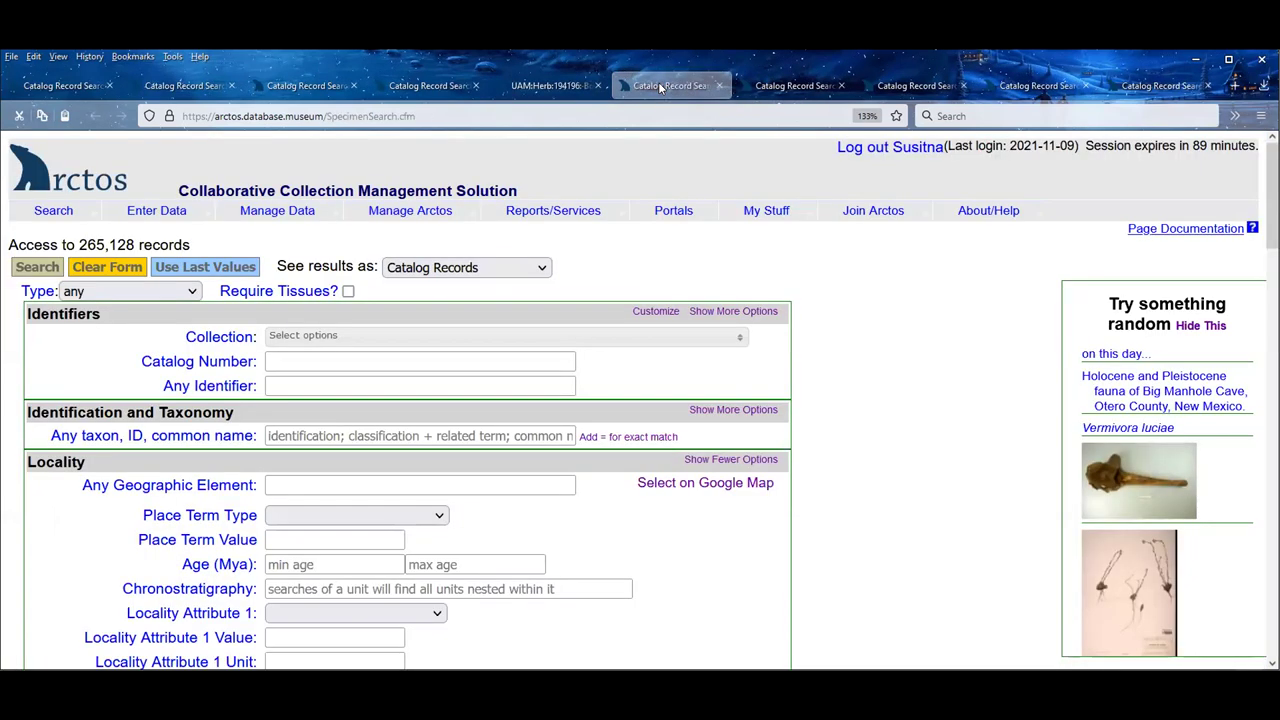
{"action": "left_click", "coordinate": [757, 84]}
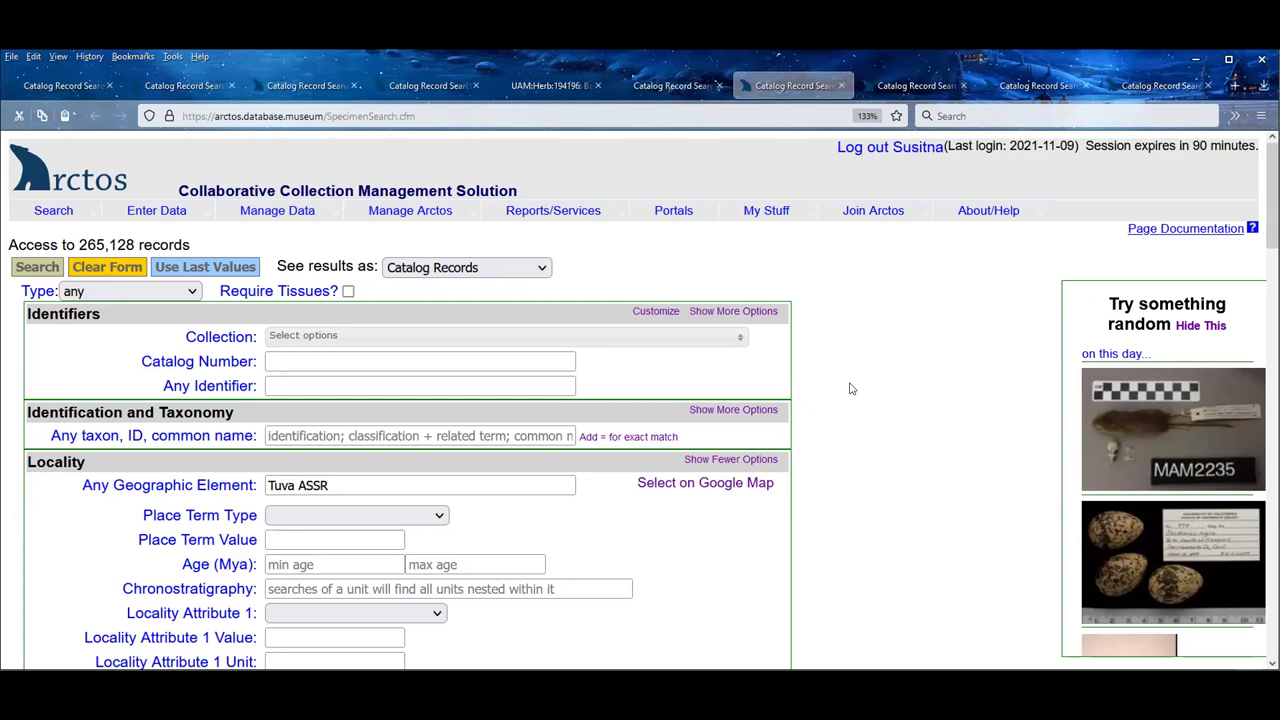
{"action": "left_click", "coordinate": [318, 485]}
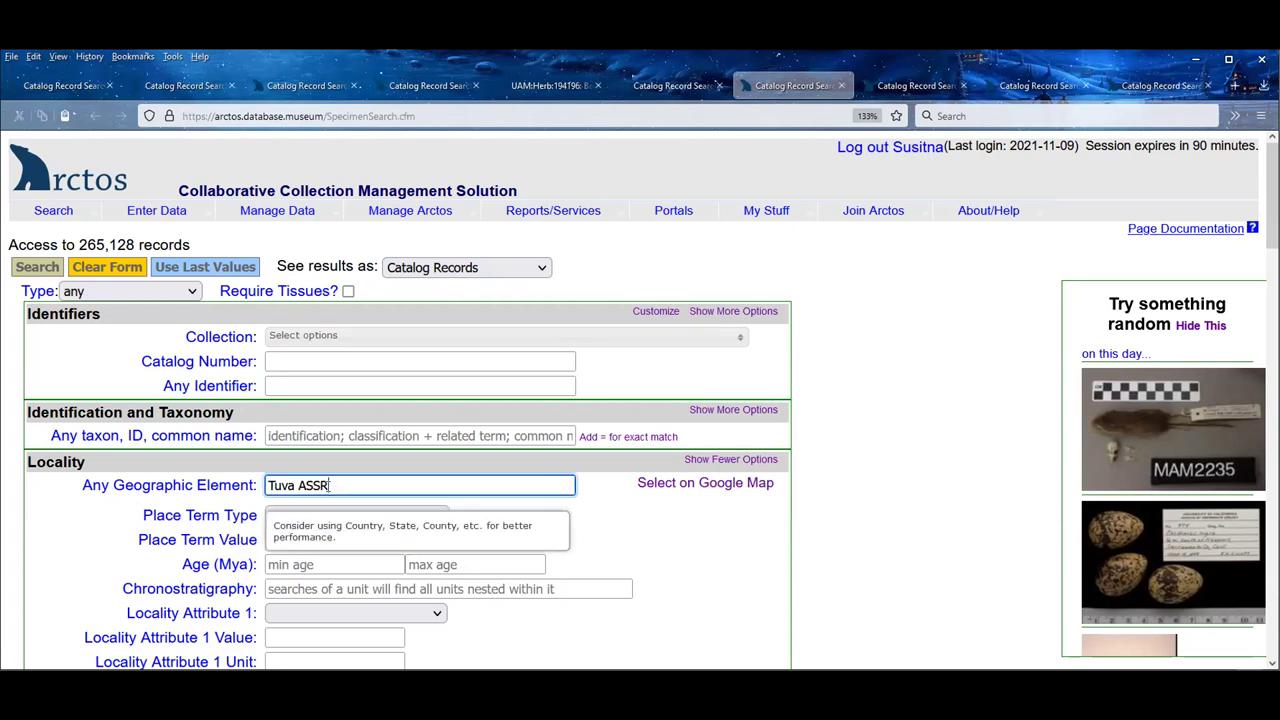
{"action": "triple_click", "coordinate": [318, 485]}
{"action": "left_click", "coordinate": [876, 428]}
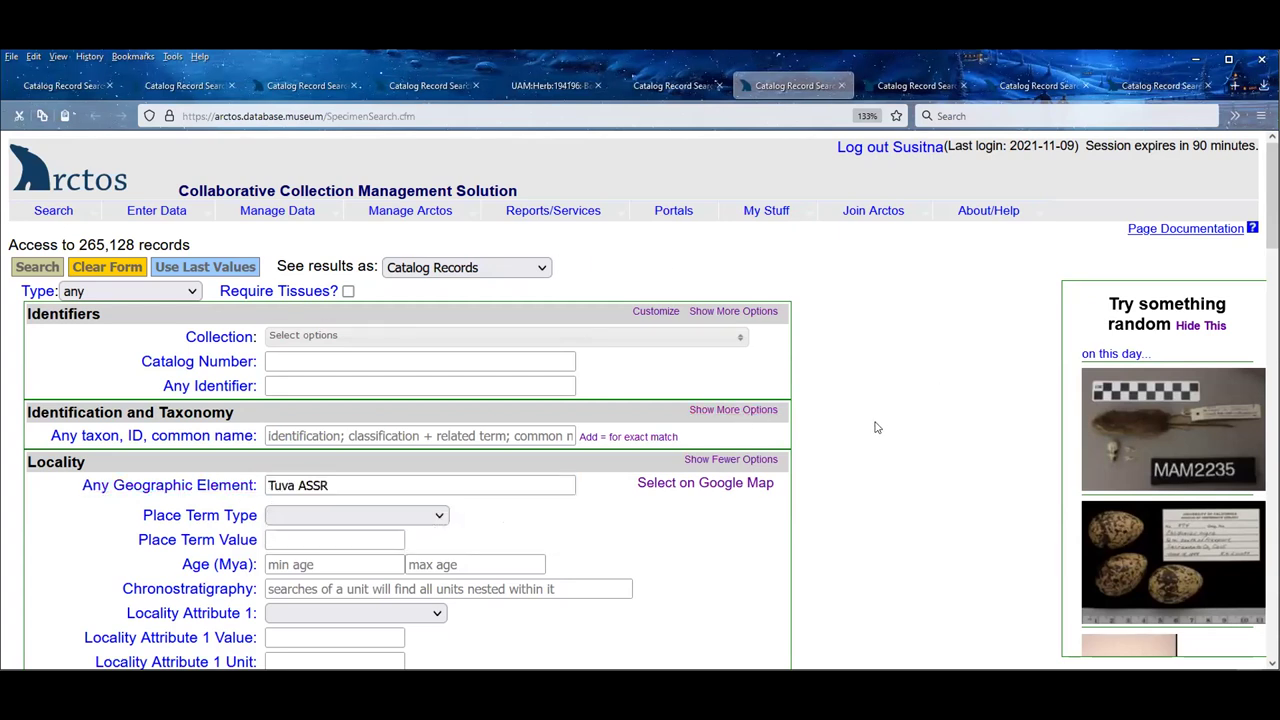
{"action": "left_click", "coordinate": [903, 87]}
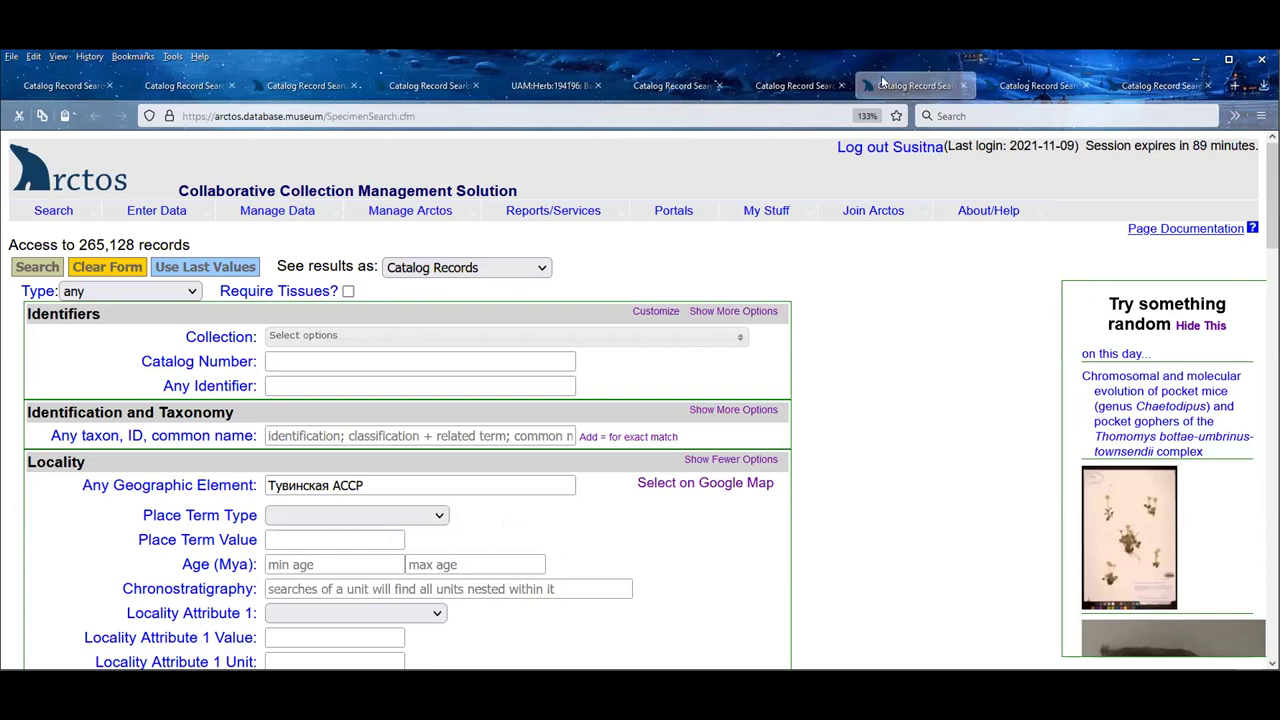
{"action": "left_click", "coordinate": [378, 485]}
{"action": "left_click", "coordinate": [706, 423]}
- Run the catalog record searches for Tuva ASSR and Тувинская АССР
{"action": "left_click", "coordinate": [792, 85]}
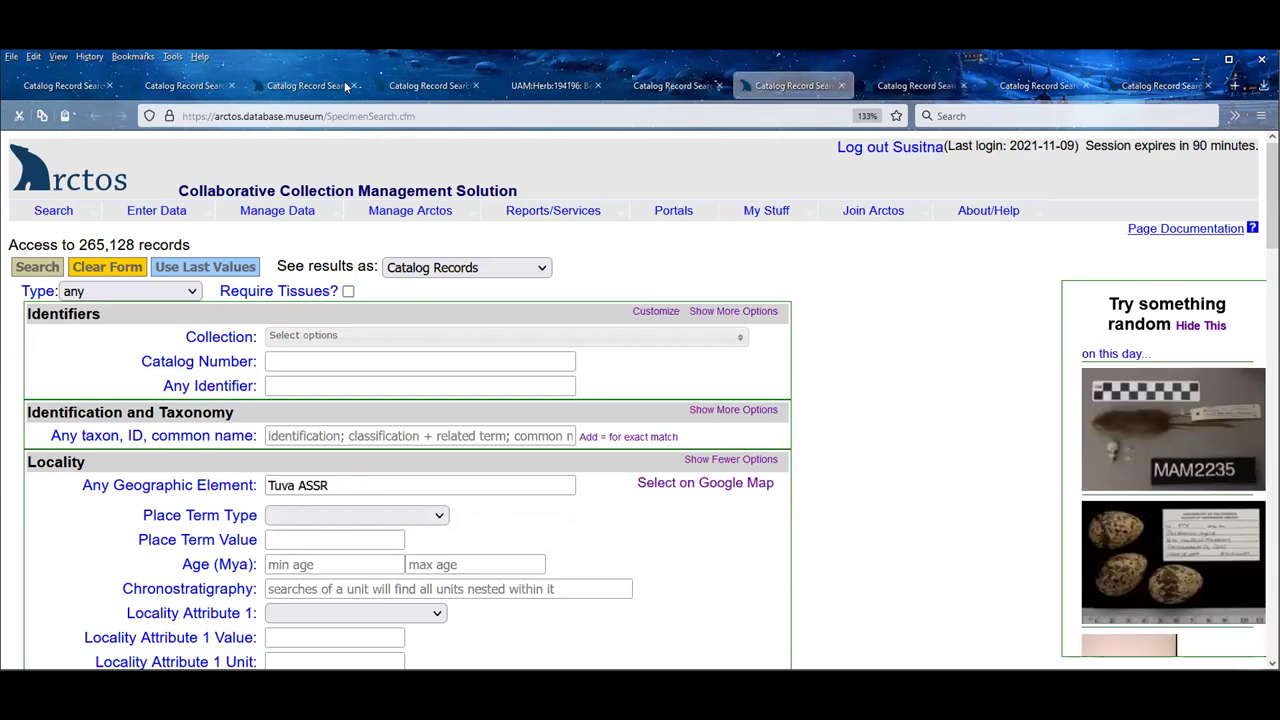
{"action": "left_click", "coordinate": [40, 268]}
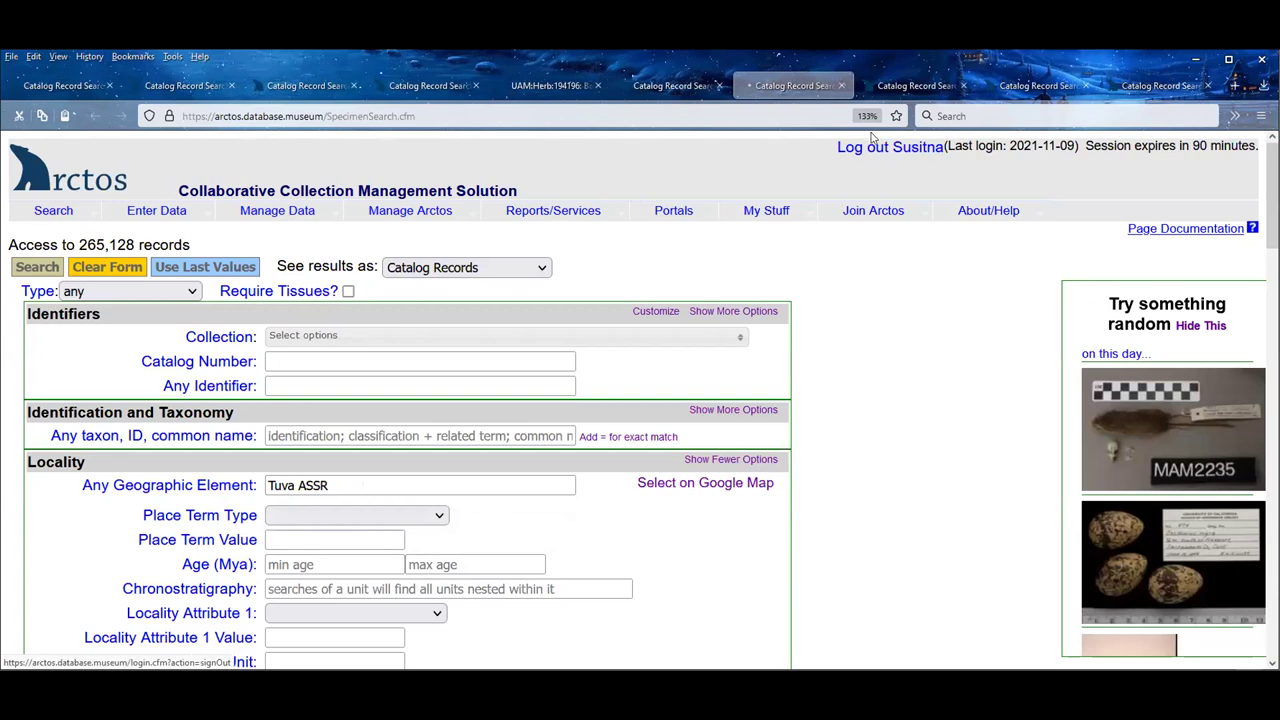
{"action": "left_click", "coordinate": [903, 85]}
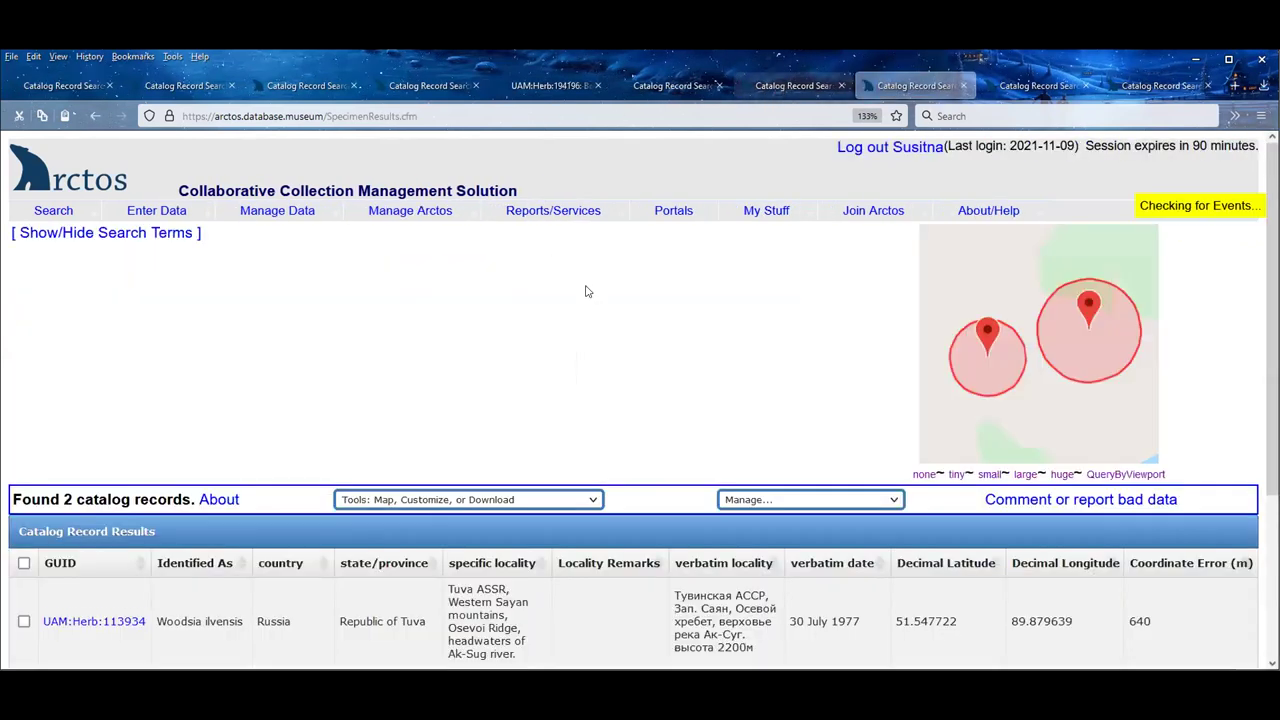
- Compare the Russian verbatim locality of Woodsia ilvensis record UAM:Herb:113934 with its English specific locality
{"action": "scroll", "coordinate": [640, 340], "scroll_direction": "down", "scroll_amount": 3}
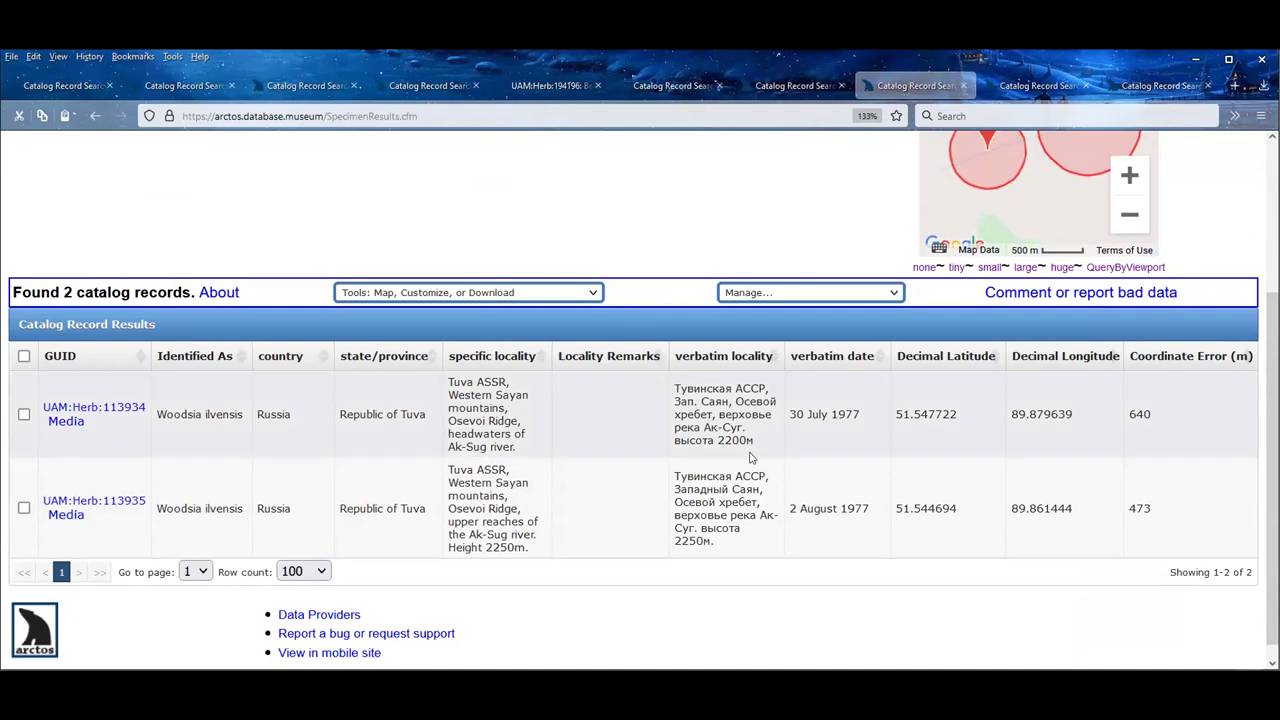
{"action": "left_click_drag", "start_coordinate": [768, 446], "coordinate": [672, 386]}
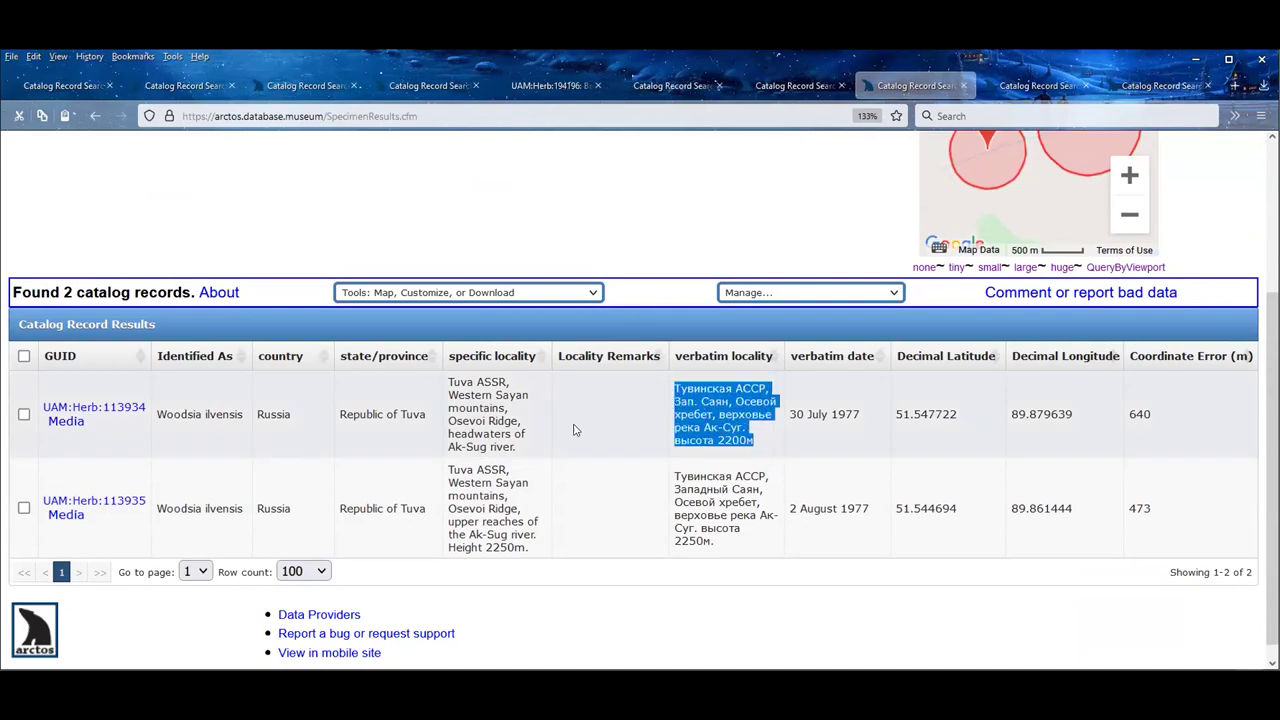
{"action": "left_click", "coordinate": [526, 420]}
{"action": "left_click_drag", "start_coordinate": [515, 447], "coordinate": [450, 380]}
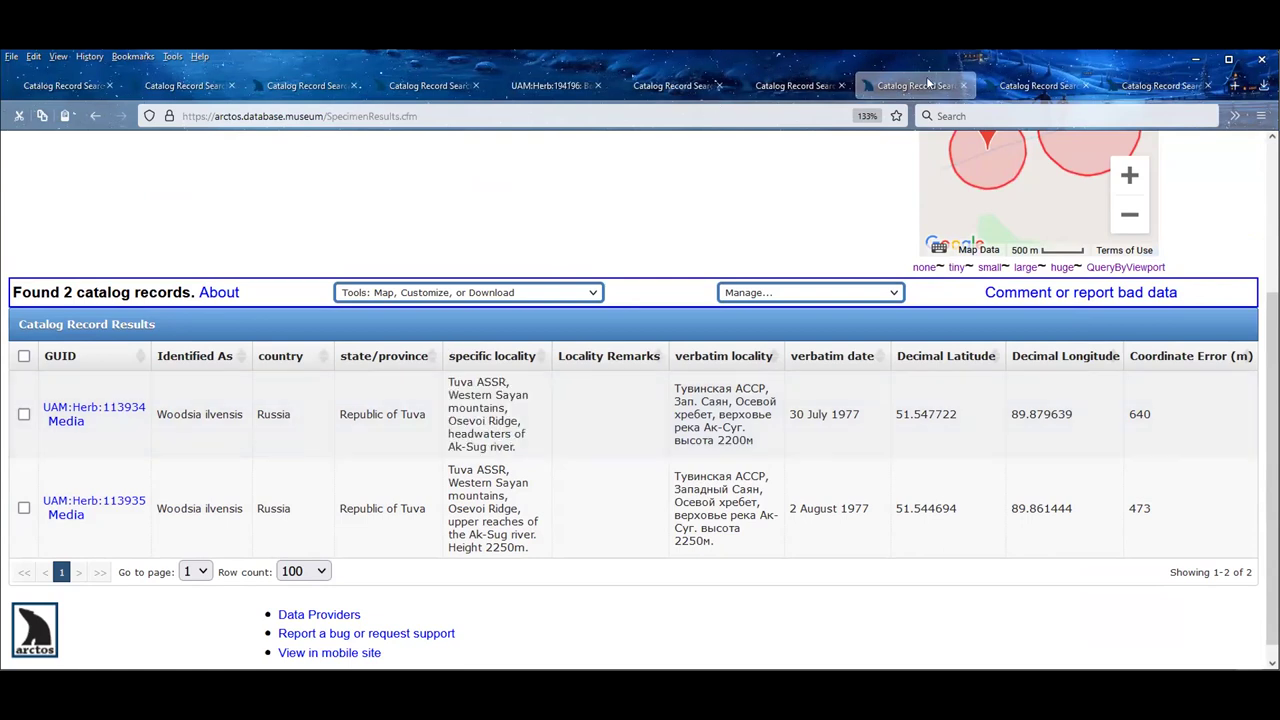
- Check the search results for the Glåmos record from Norway and return to the Tuva ASSR results table
{"action": "left_click", "coordinate": [1039, 86]}
{"action": "scroll", "coordinate": [600, 360], "scroll_direction": "down", "scroll_amount": 2}
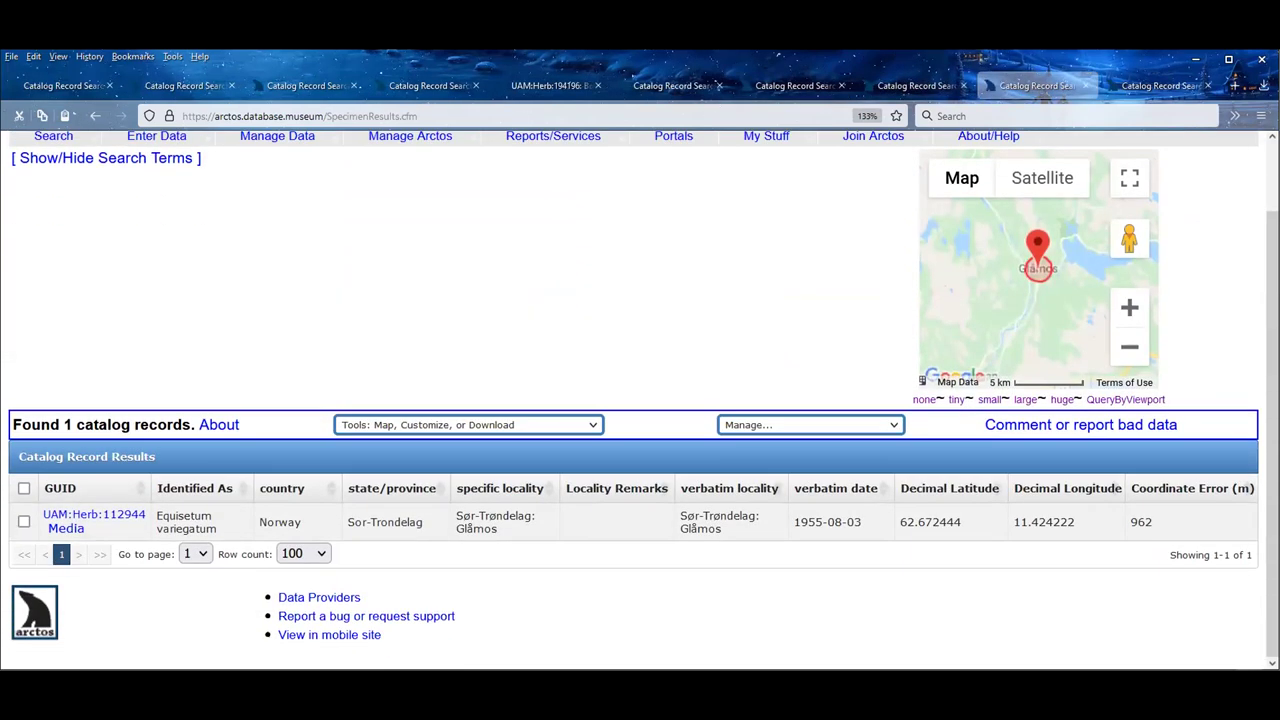
{"action": "left_click", "coordinate": [915, 86]}
{"action": "left_click", "coordinate": [785, 79]}
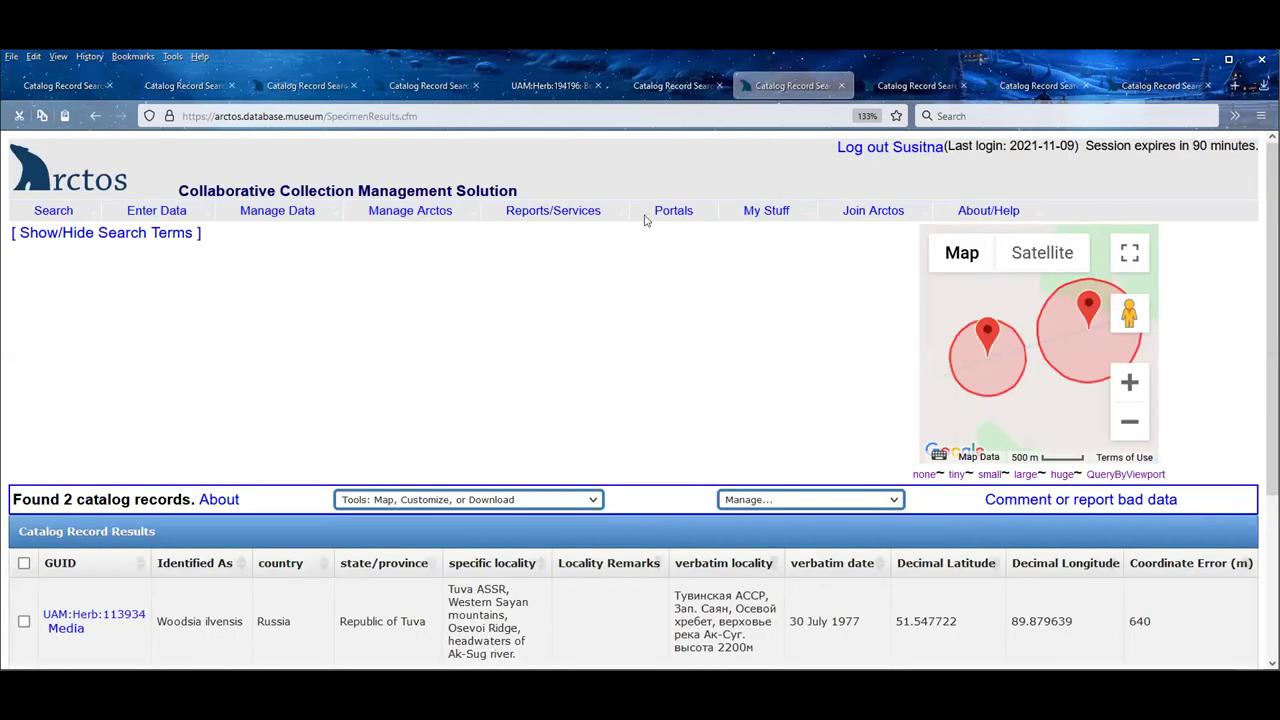
{"action": "scroll", "coordinate": [630, 272], "scroll_direction": "down", "scroll_amount": 4}
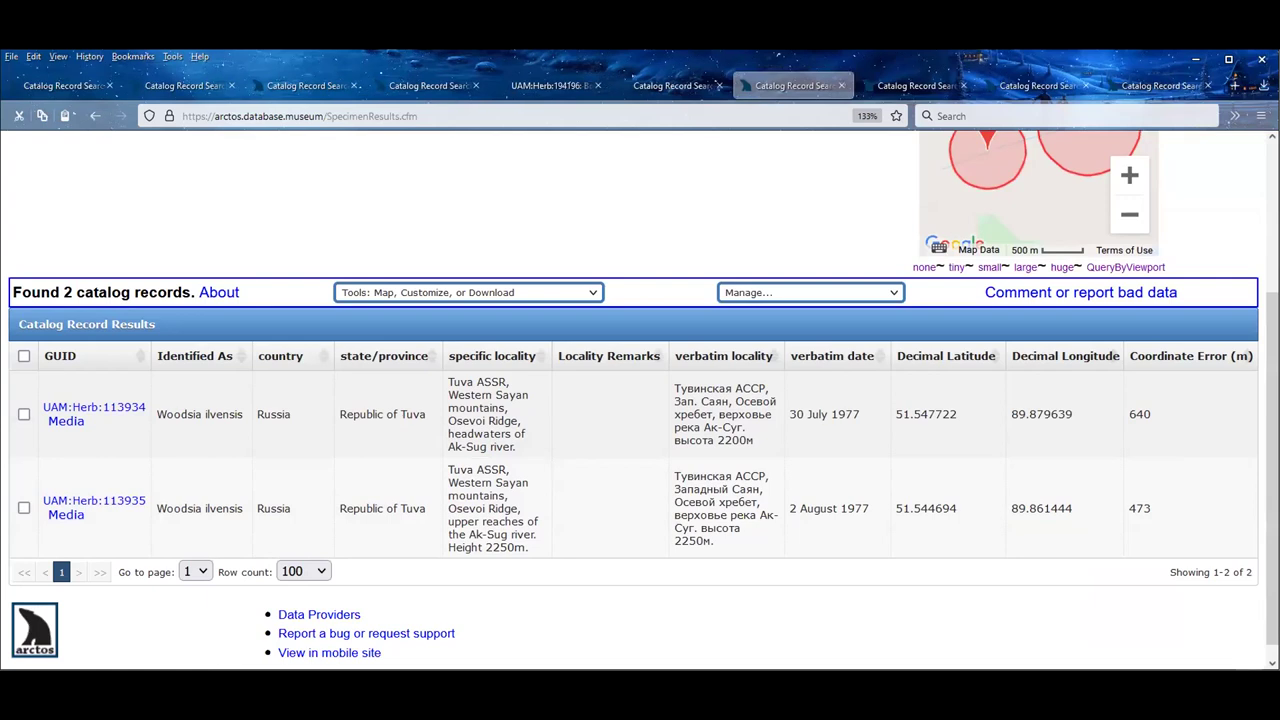
- Compare the verbatim and specific localities of the Equisetum variegatum record from Sør-Trøndelag, Norway, noting the special characters
{"action": "left_click", "coordinate": [1035, 85]}
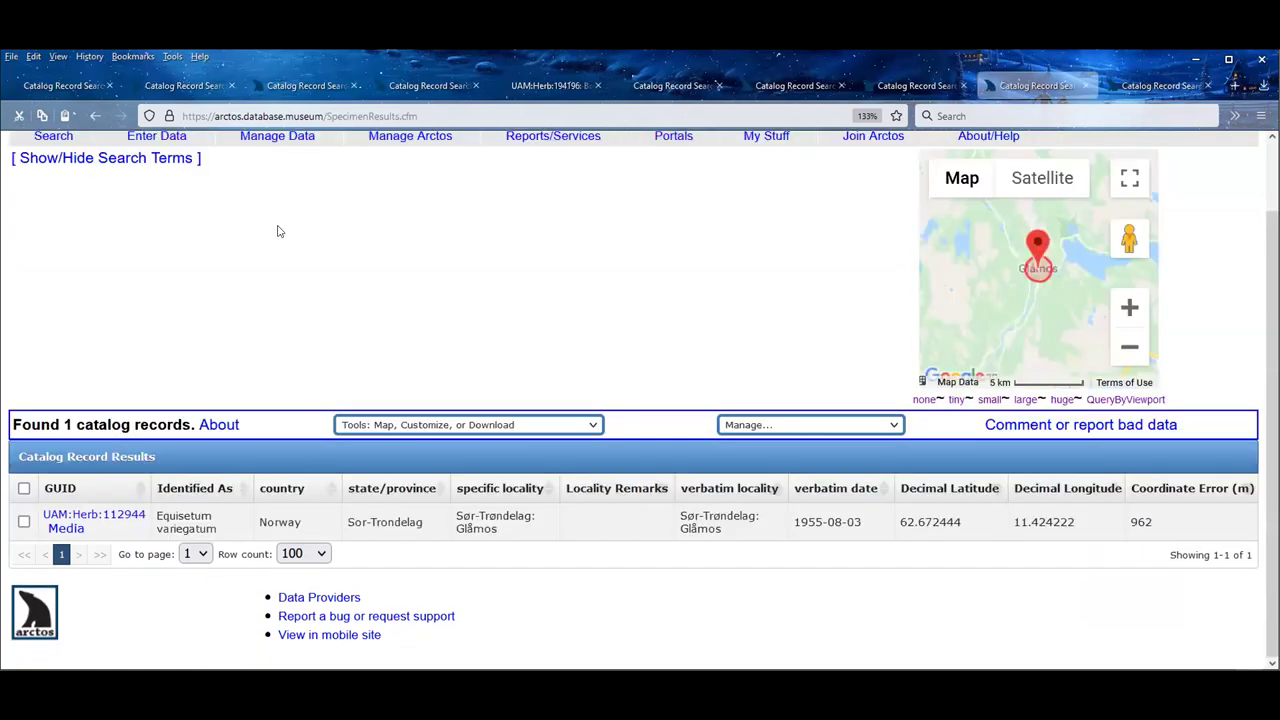
{"action": "left_click_drag", "start_coordinate": [725, 538], "coordinate": [678, 522]}
{"action": "left_click_drag", "start_coordinate": [526, 536], "coordinate": [456, 518]}
{"action": "left_click", "coordinate": [665, 620]}
{"action": "left_click_drag", "start_coordinate": [697, 518], "coordinate": [680, 520]}
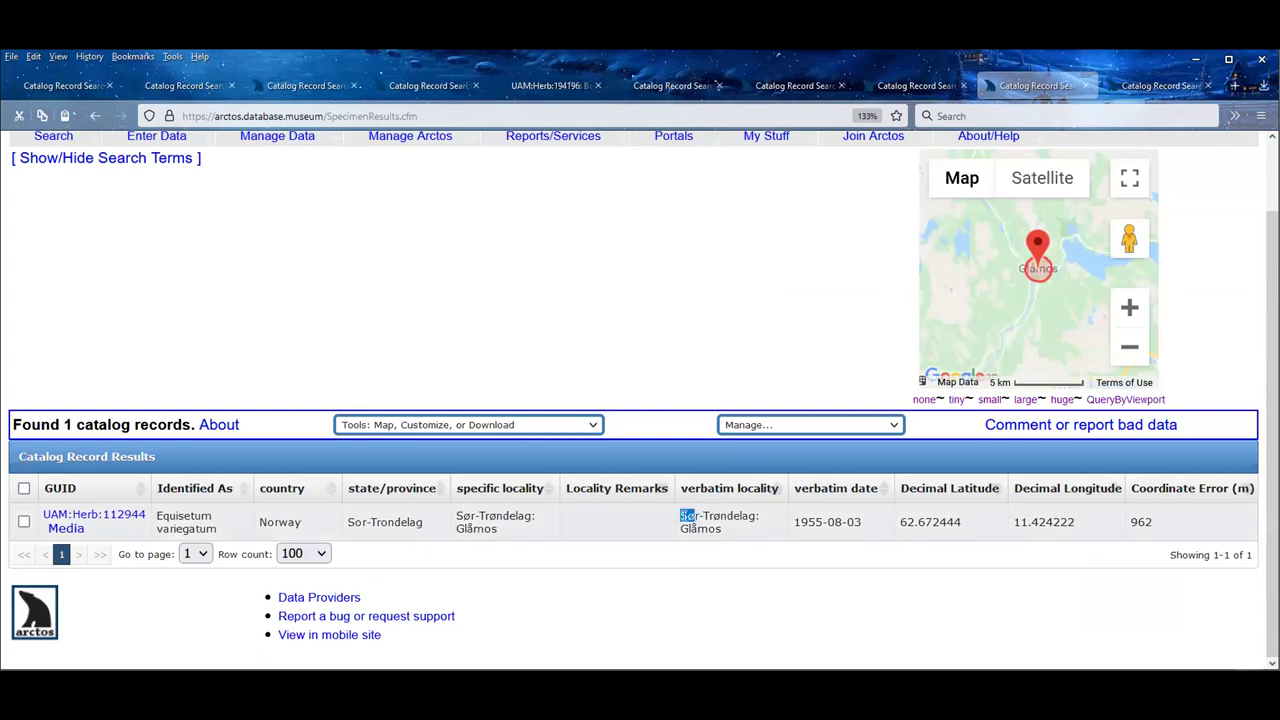
{"action": "left_click", "coordinate": [771, 587]}
- View the search results for the Dryopteris expansa record from Greenland and examine its locality columns
{"action": "left_click", "coordinate": [1128, 82]}
{"action": "scroll", "coordinate": [714, 297], "scroll_direction": "down", "scroll_amount": 2}
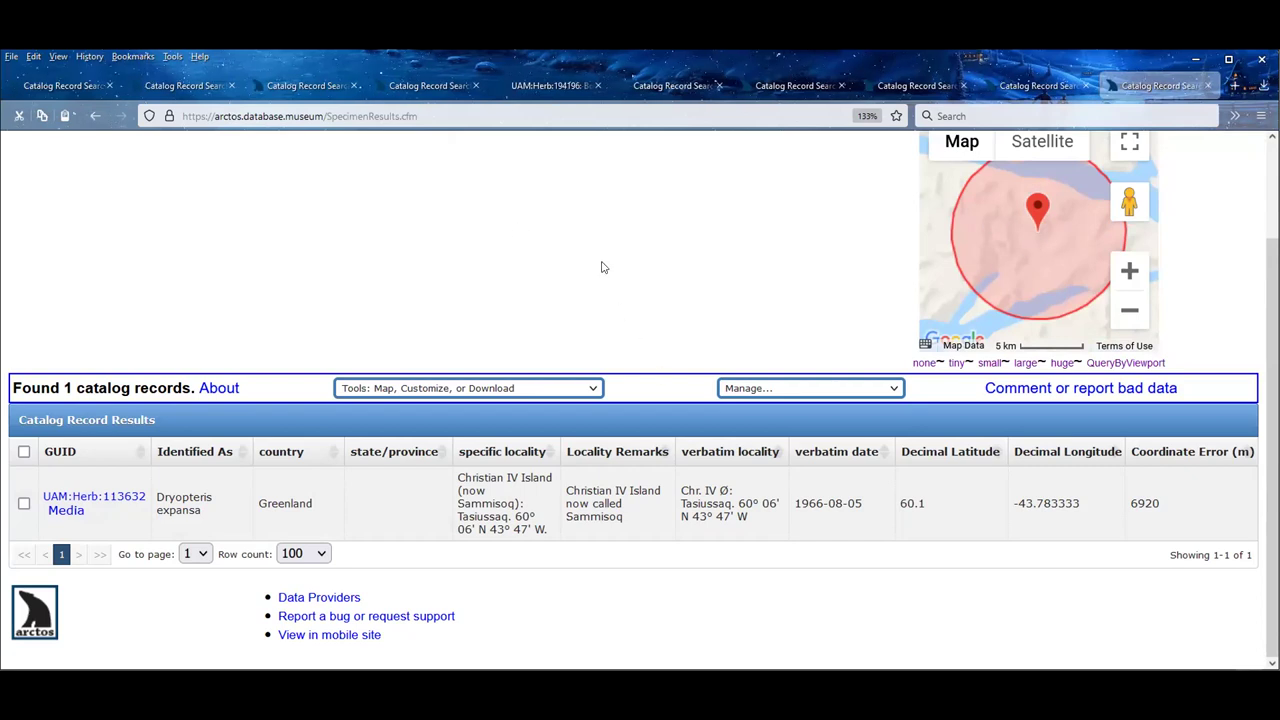
{"action": "scroll", "coordinate": [599, 274], "scroll_direction": "up", "scroll_amount": 2}
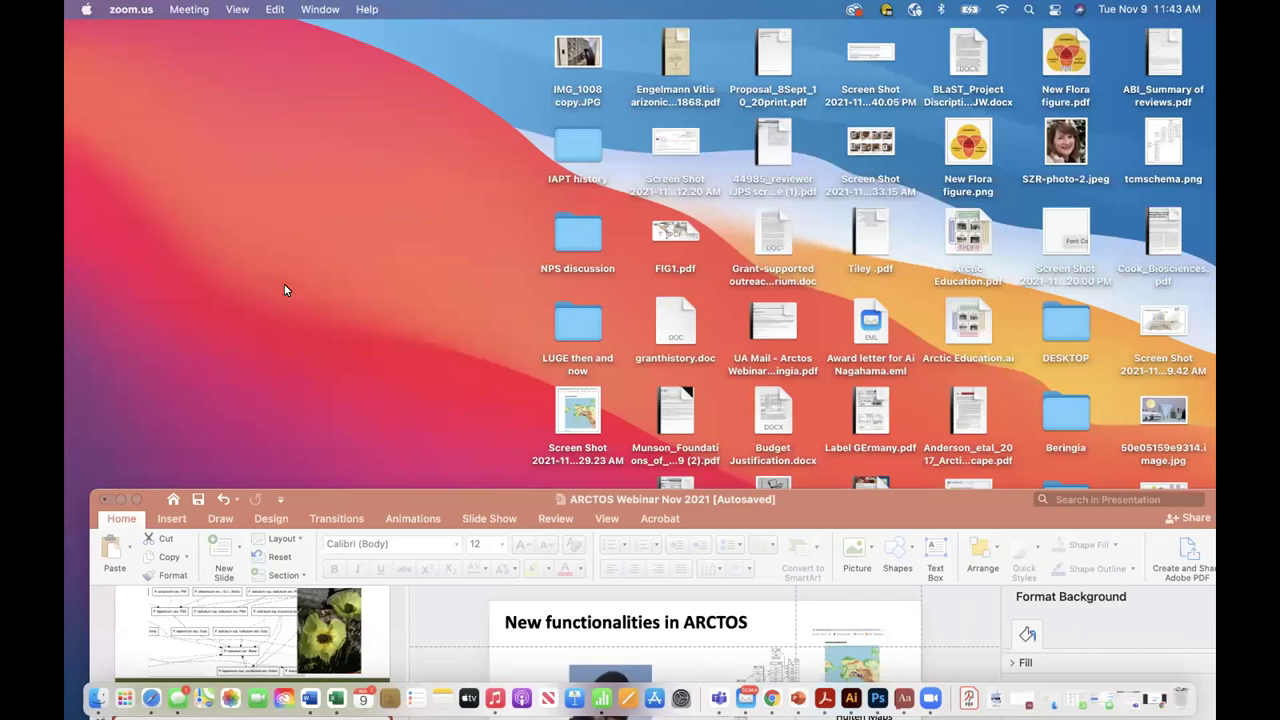
- Switch to the ARCTOS Webinar presentation in PowerPoint and show the Virtual Biology Classroom slide
{"action": "left_click_drag", "start_coordinate": [389, 500], "coordinate": [362, 15]}
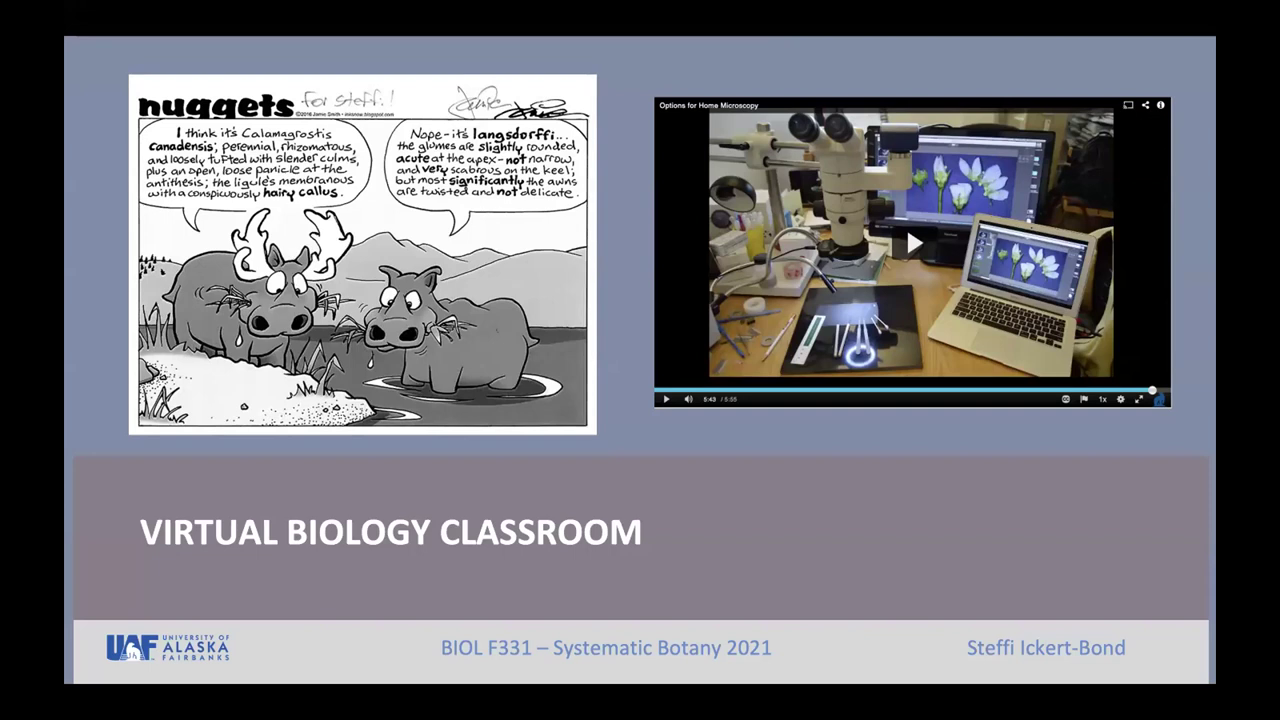
{"action": "key", "text": "Right"}
{"action": "key", "text": "Left"}
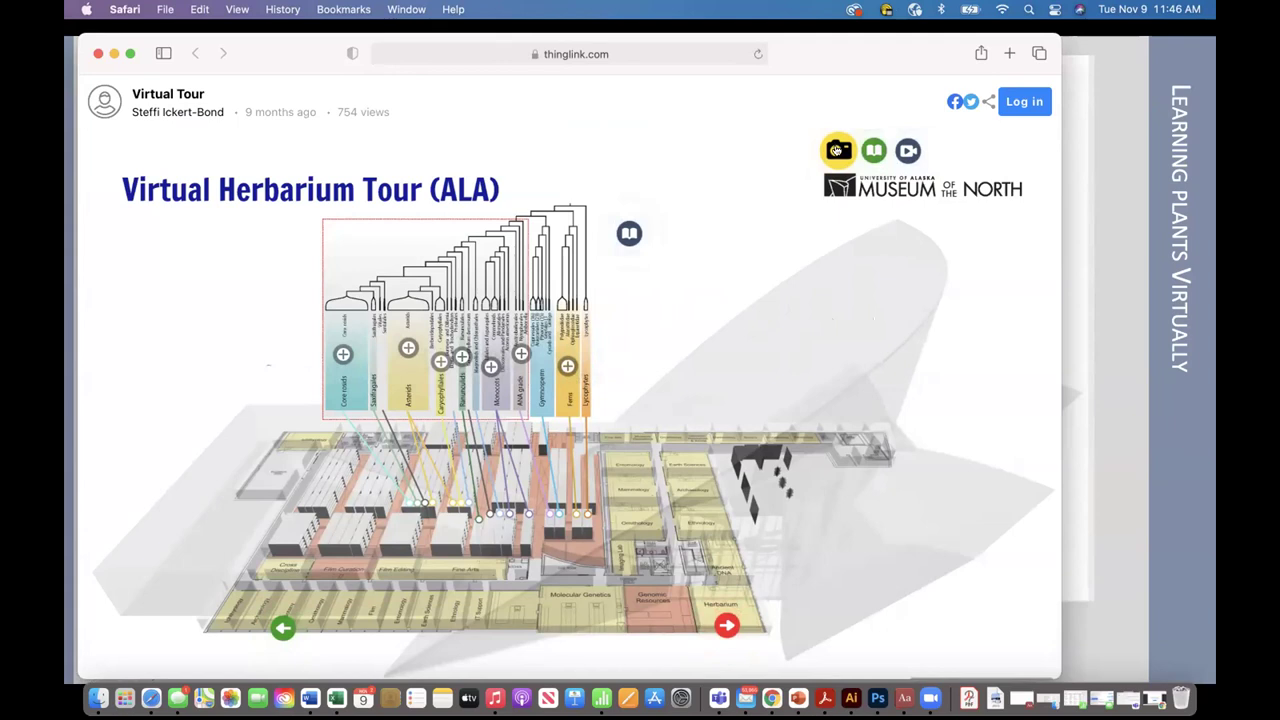
- Read the virtual herbarium tour's notes on its creators, the Arctos specimen database and the phylogeny-based cabinet organization
{"action": "left_click", "coordinate": [837, 150]}
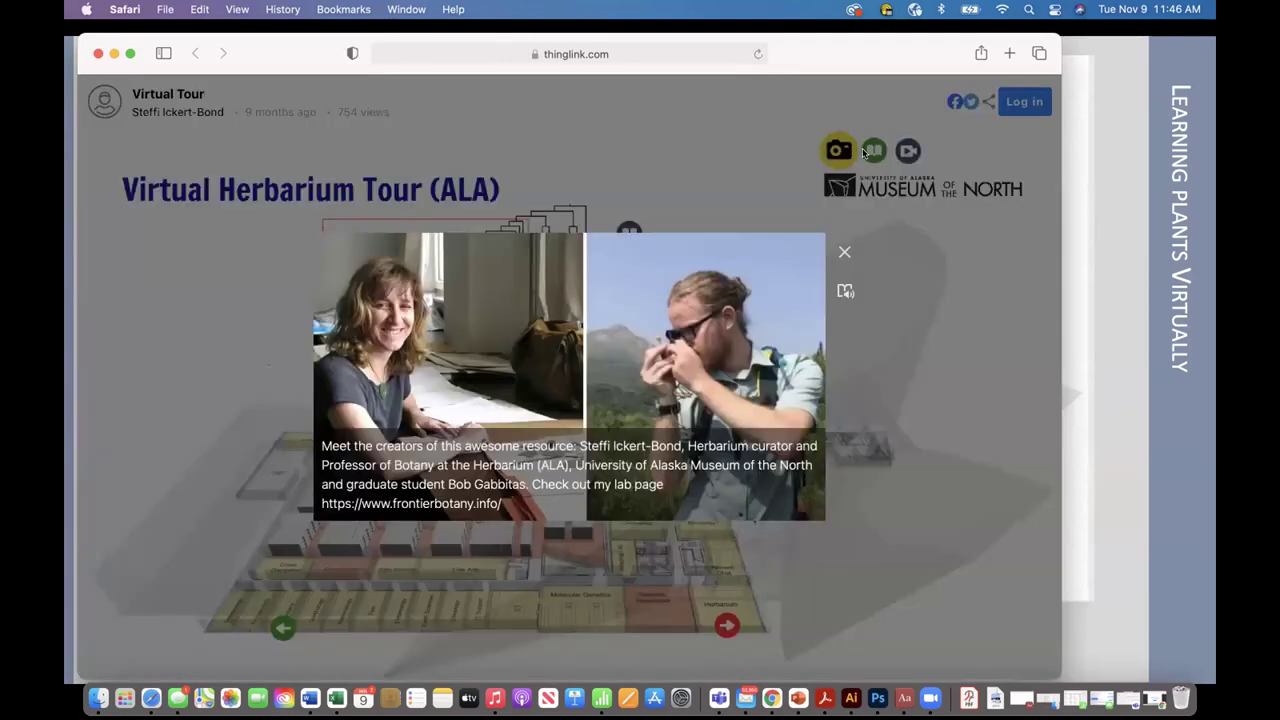
{"action": "left_click", "coordinate": [868, 151]}
{"action": "left_click", "coordinate": [866, 152]}
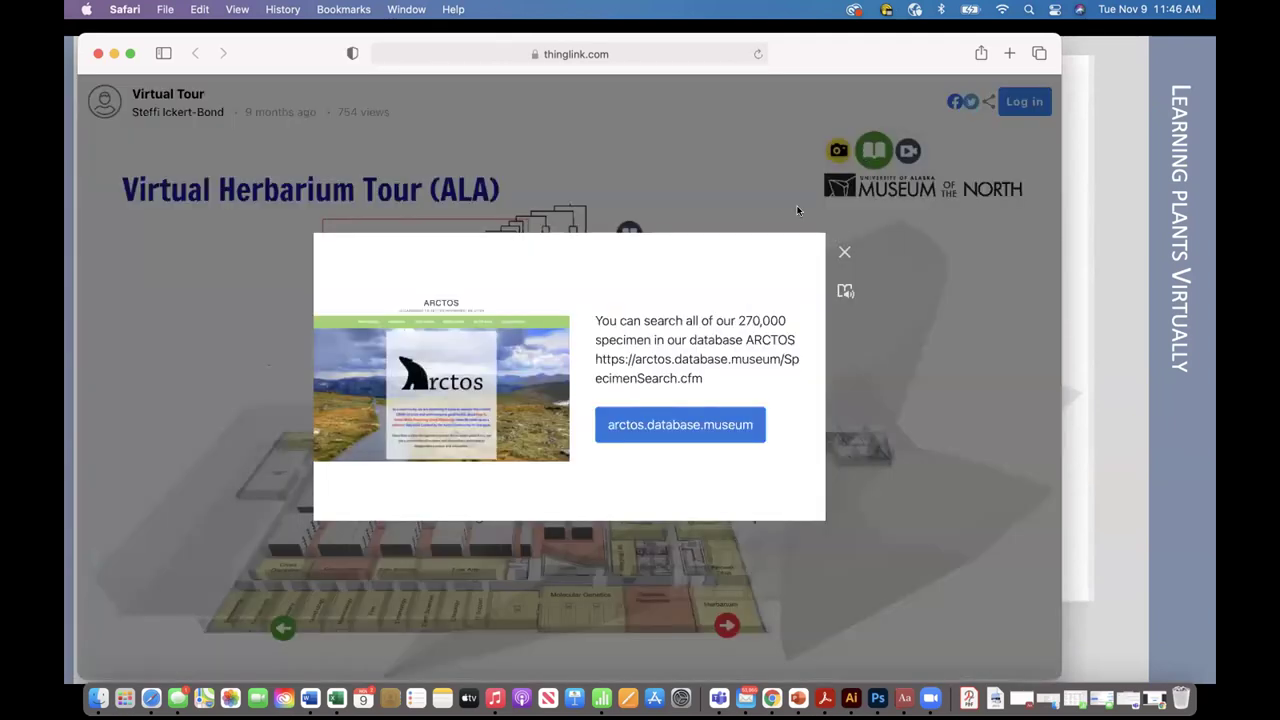
{"action": "left_click", "coordinate": [795, 197]}
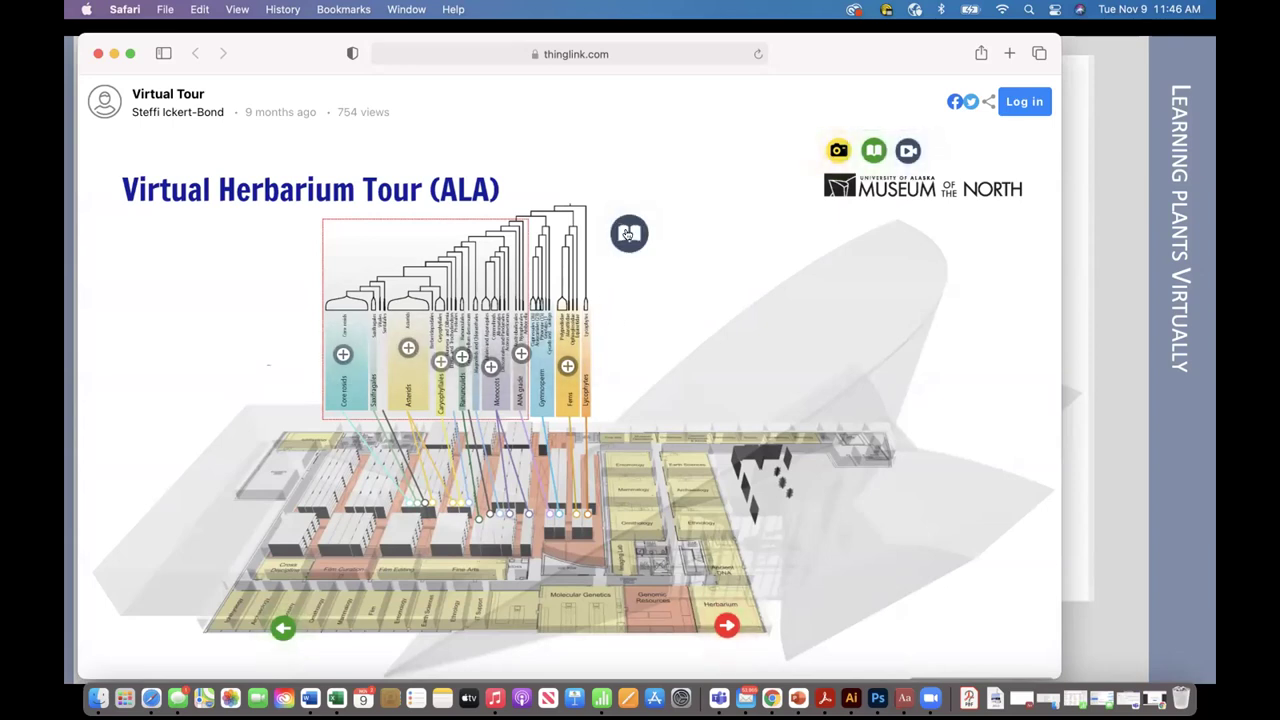
{"action": "left_click", "coordinate": [627, 234]}
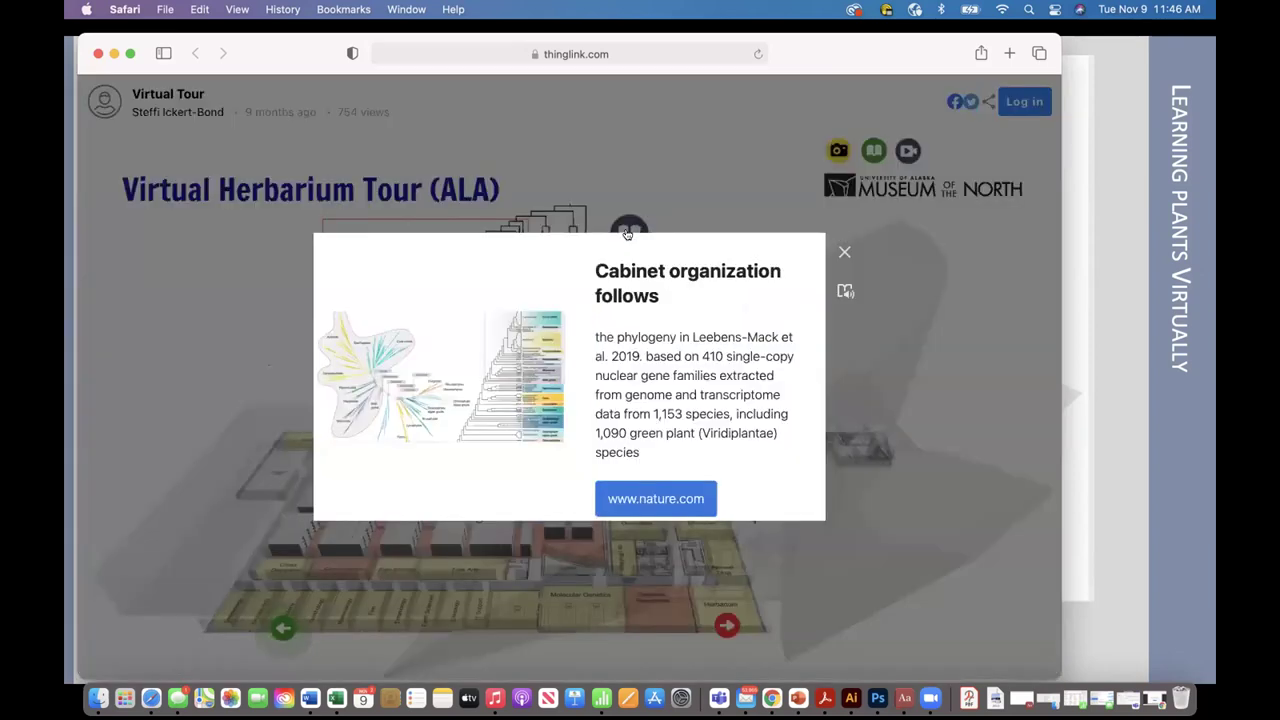
{"action": "left_click", "coordinate": [845, 252]}
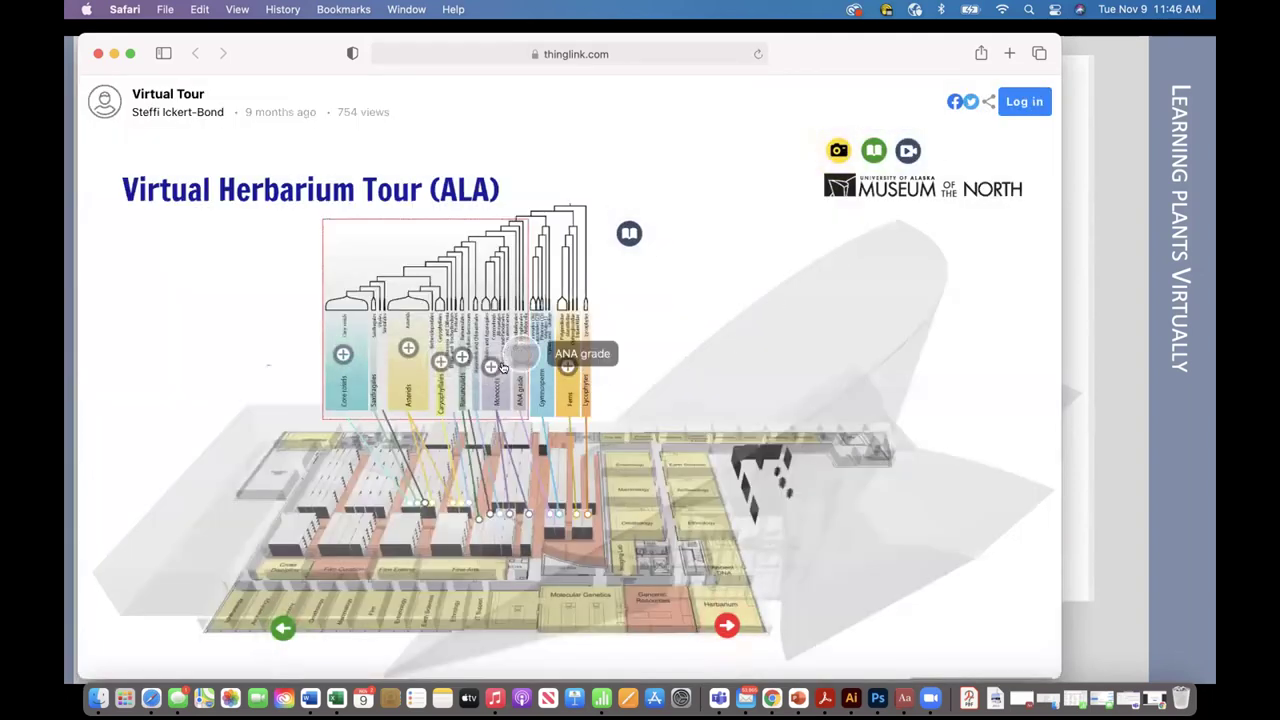
- Open the Epilobium angustifolium specimen in the Myrtales cabinet by way of the core rosids tree
{"action": "left_click", "coordinate": [333, 357]}
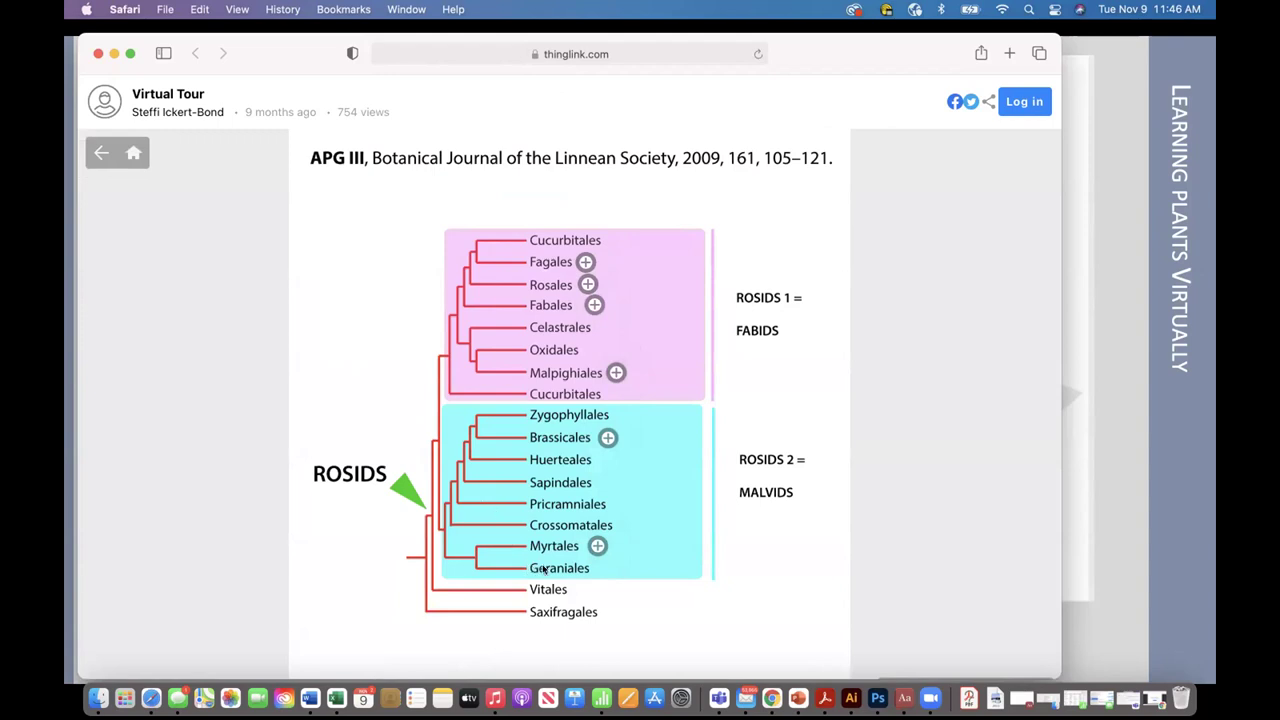
{"action": "left_click", "coordinate": [592, 547]}
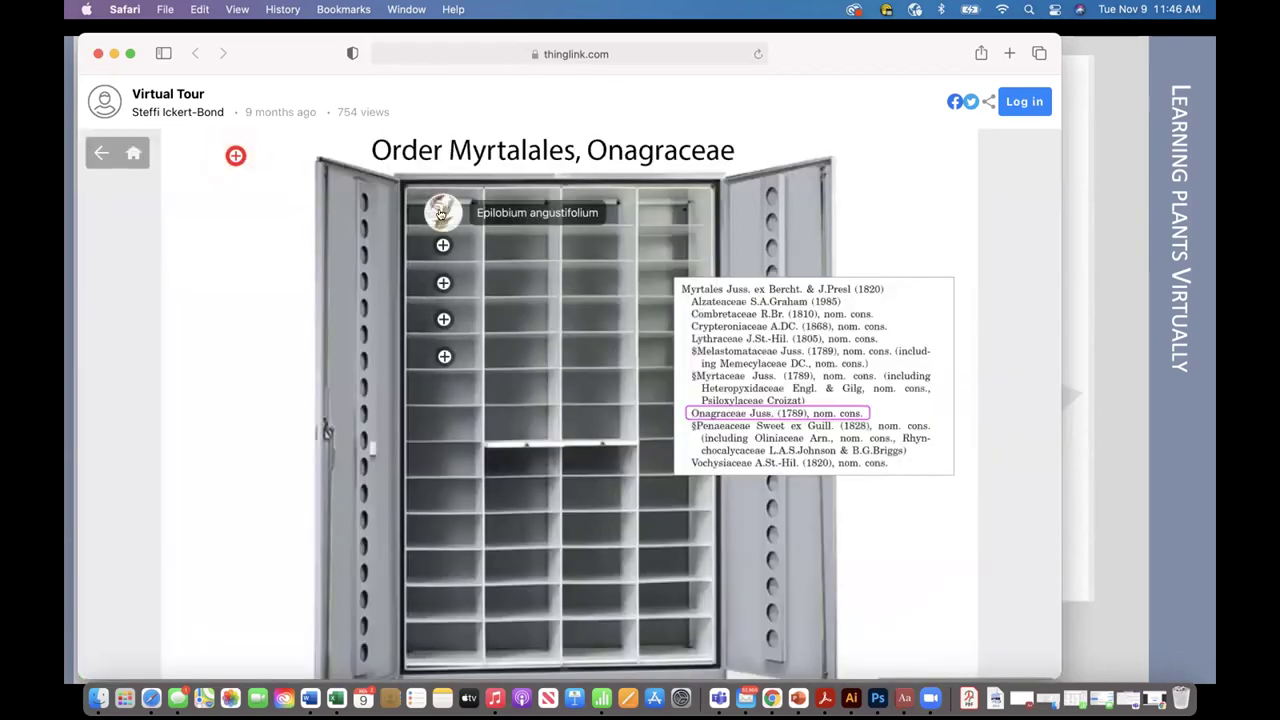
{"action": "left_click", "coordinate": [443, 211]}
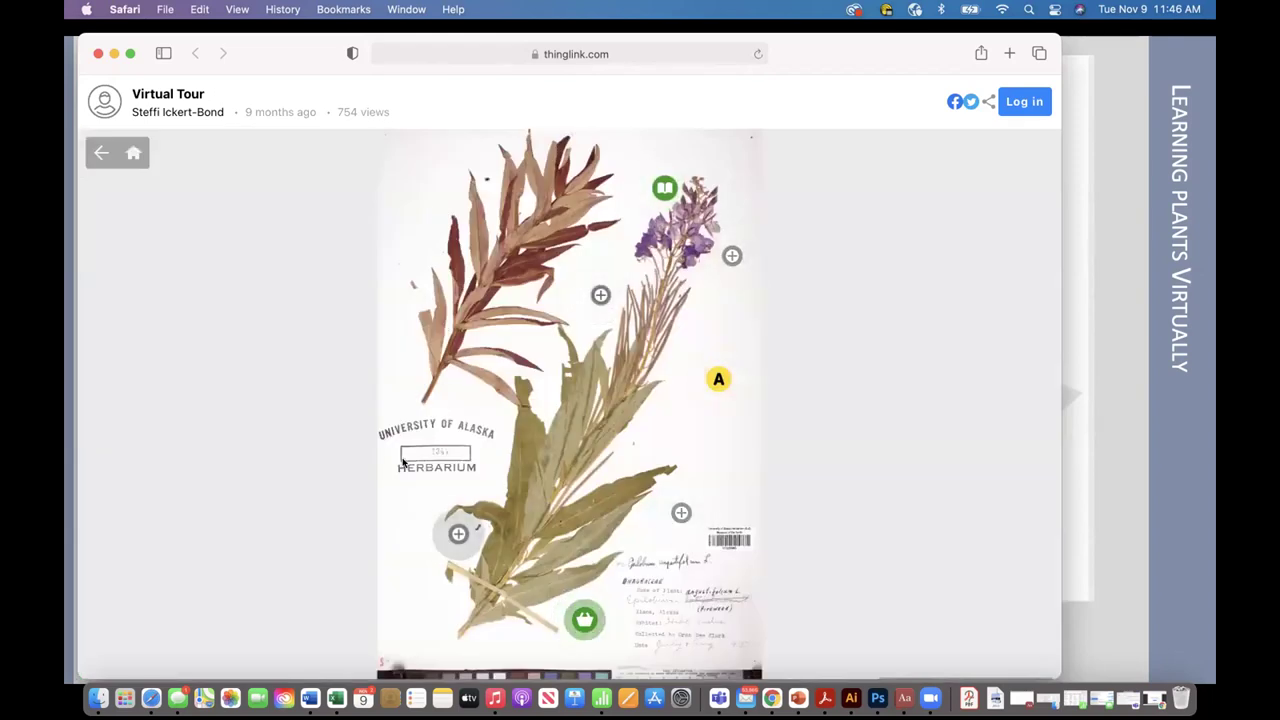
- View the fireweed specimen's notes on Alaska Native uses, including another photo, and on its leaves
{"action": "left_click", "coordinate": [576, 623]}
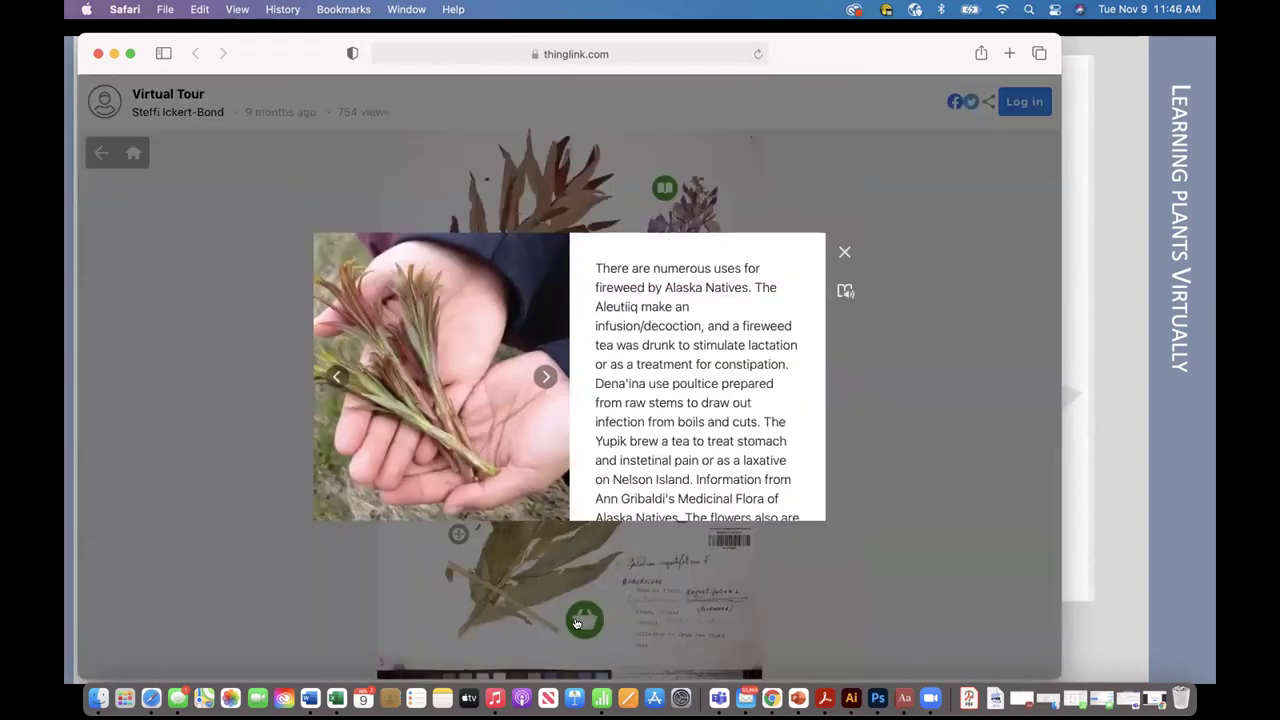
{"action": "left_click", "coordinate": [546, 380]}
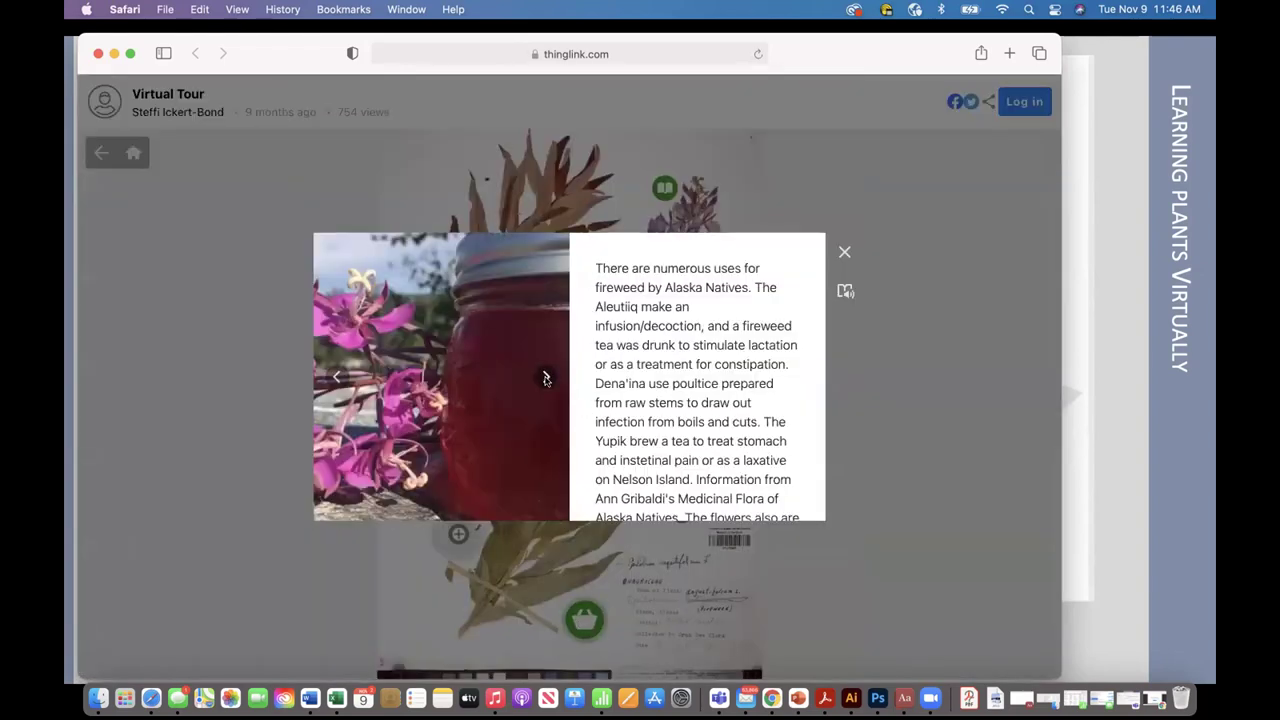
{"action": "left_click", "coordinate": [844, 252]}
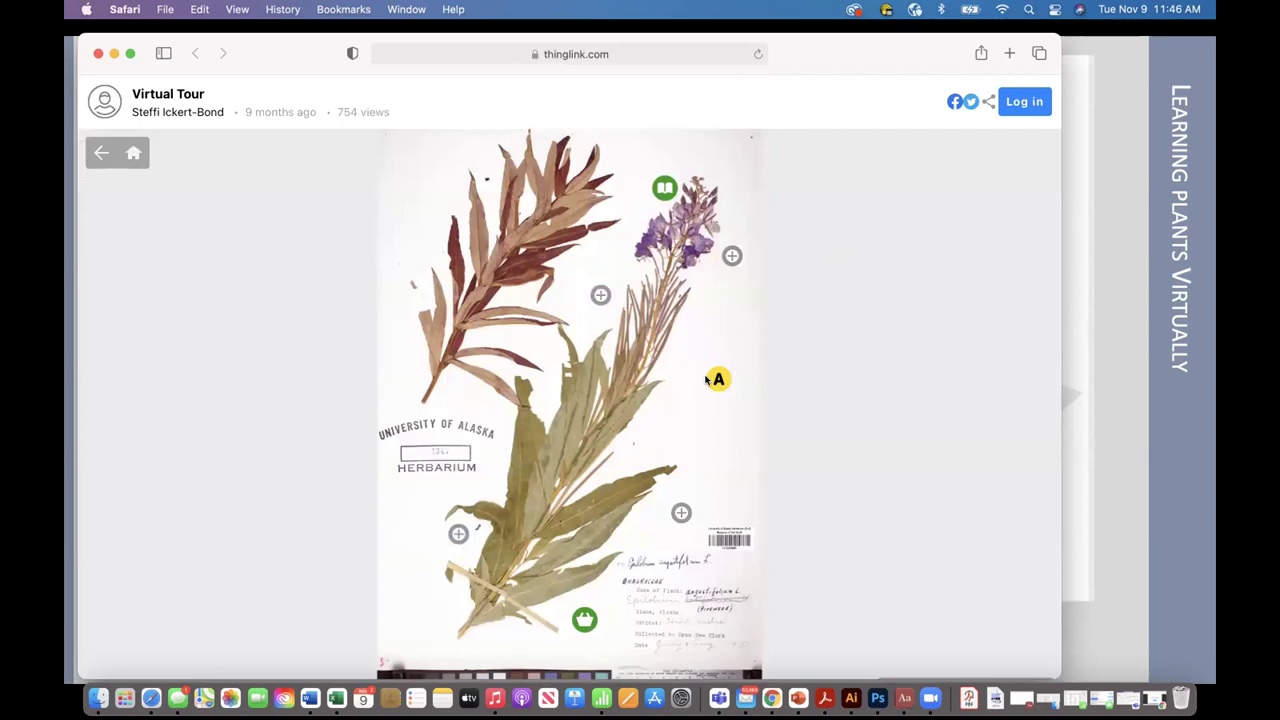
{"action": "left_click", "coordinate": [455, 536]}
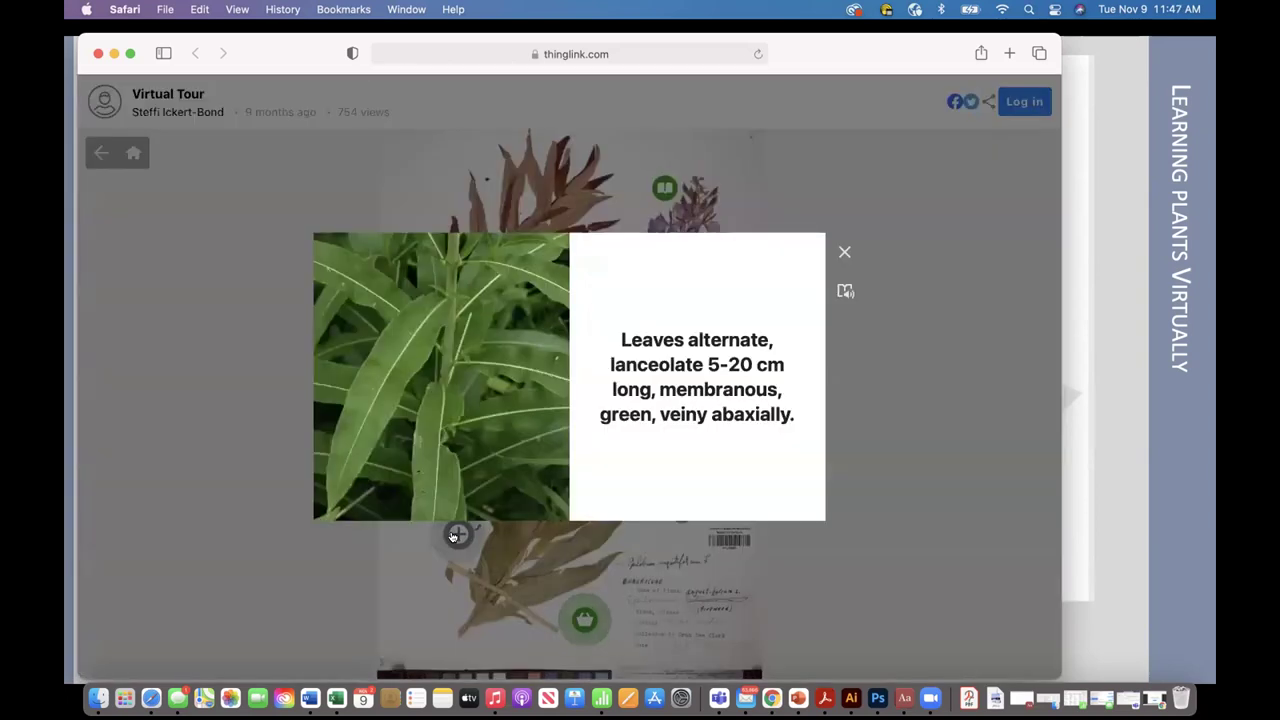
{"action": "left_click", "coordinate": [844, 252]}
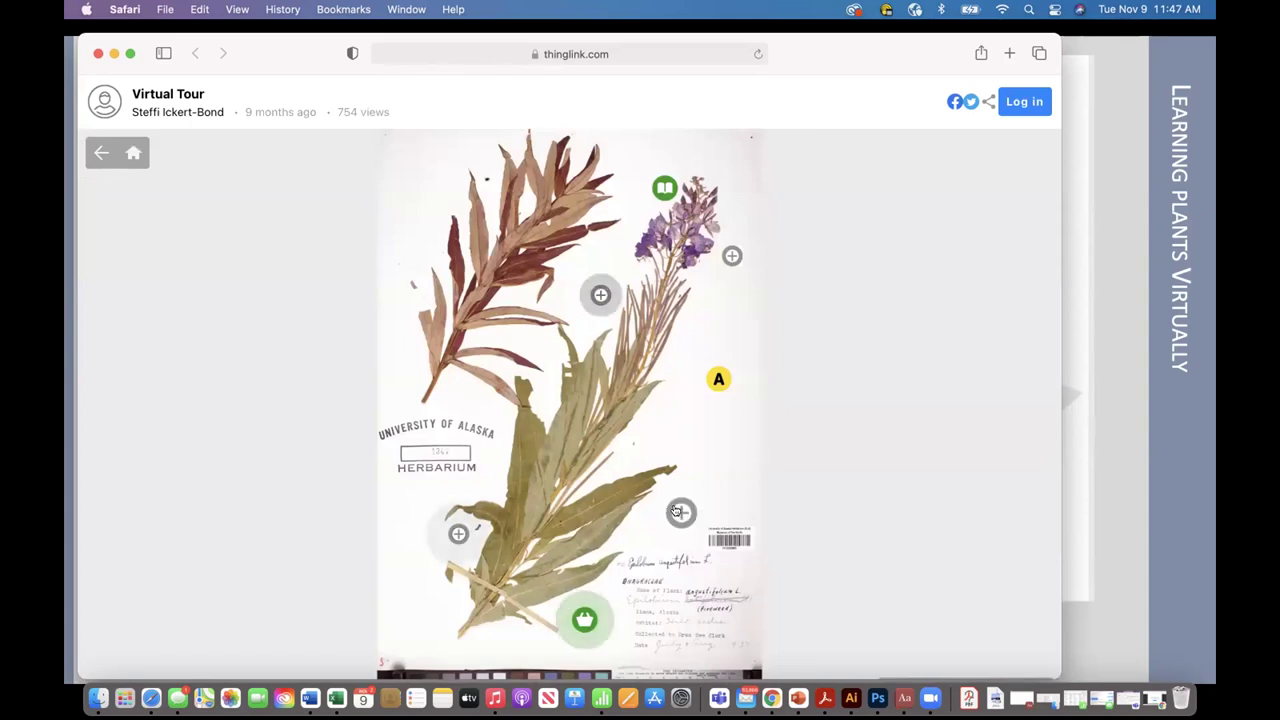
- View the fireweed specimen's habitat note on disturbed and burned ground and browse to its next photo
{"action": "left_click", "coordinate": [679, 512]}
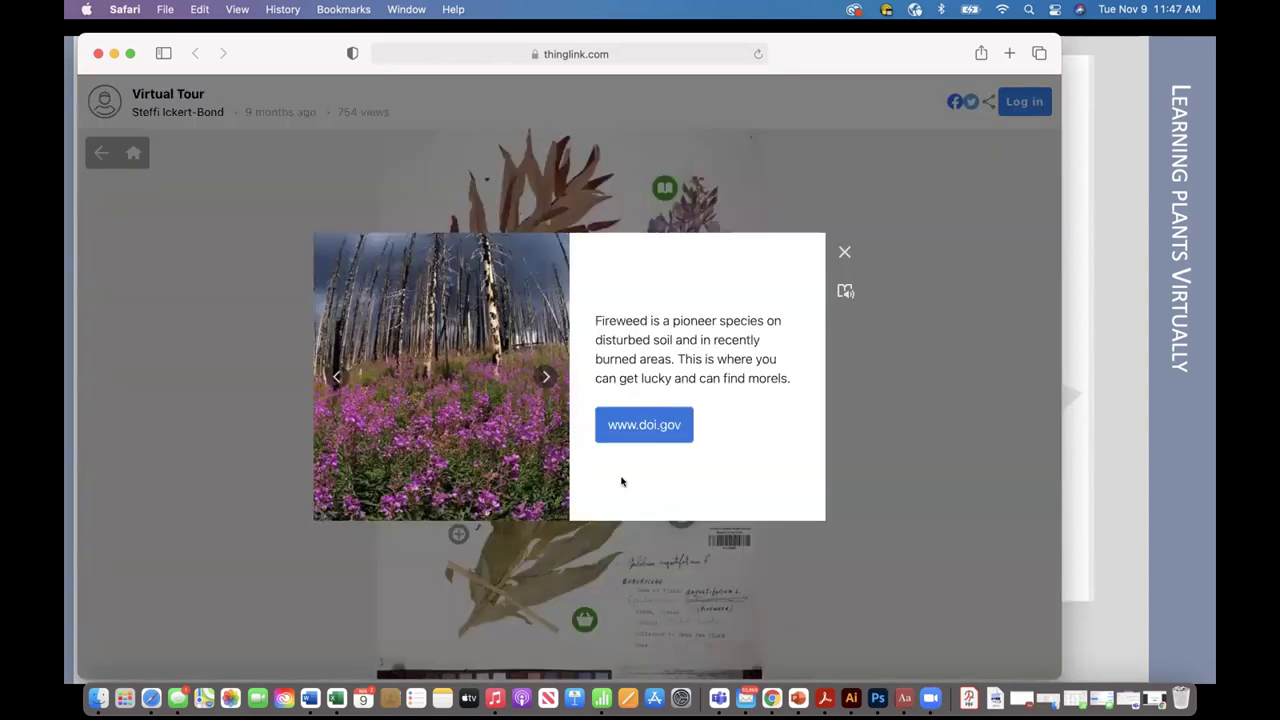
{"action": "left_click", "coordinate": [545, 377]}
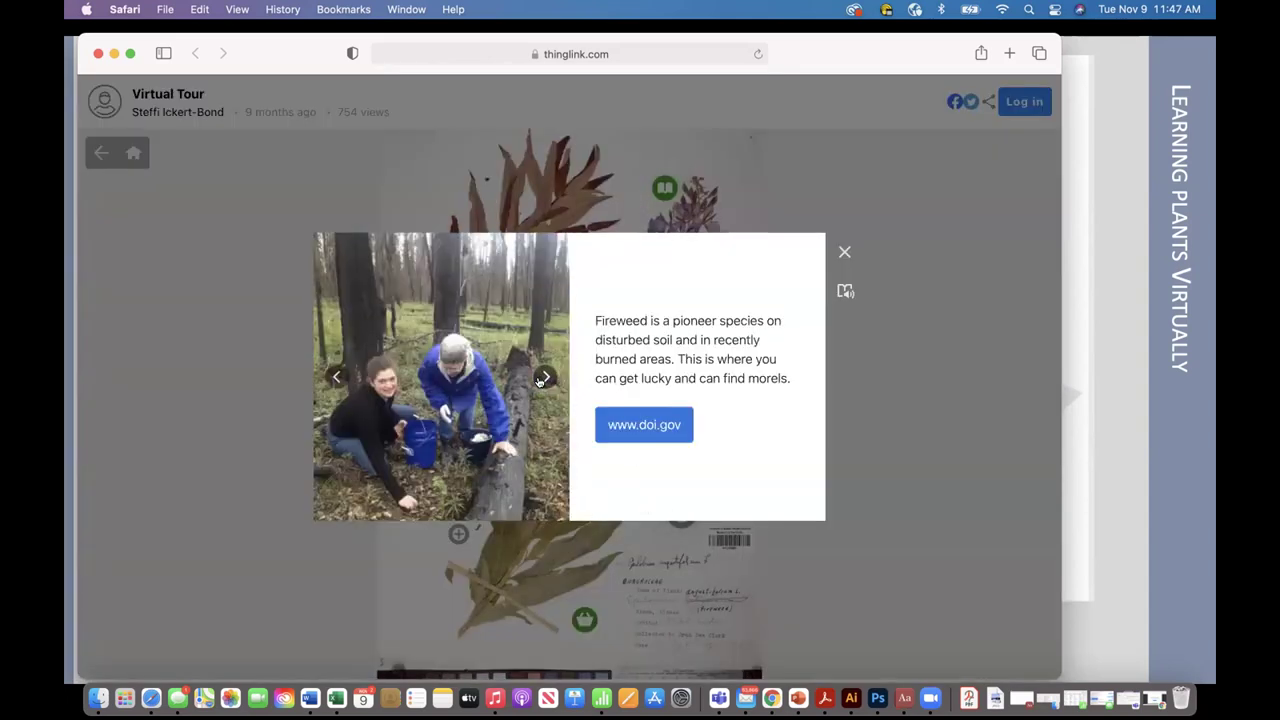
{"action": "left_click", "coordinate": [843, 252]}
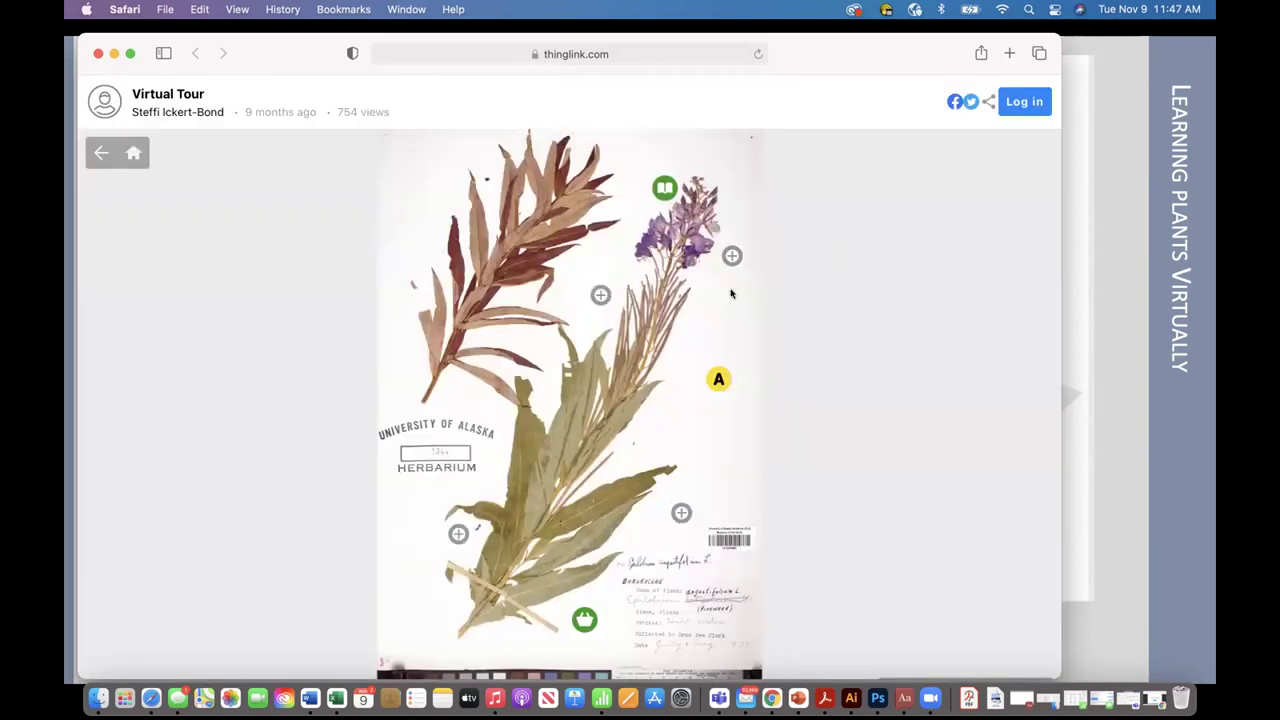
- View the fireweed specimen's capsule and inflorescence descriptions
{"action": "left_click", "coordinate": [593, 298]}
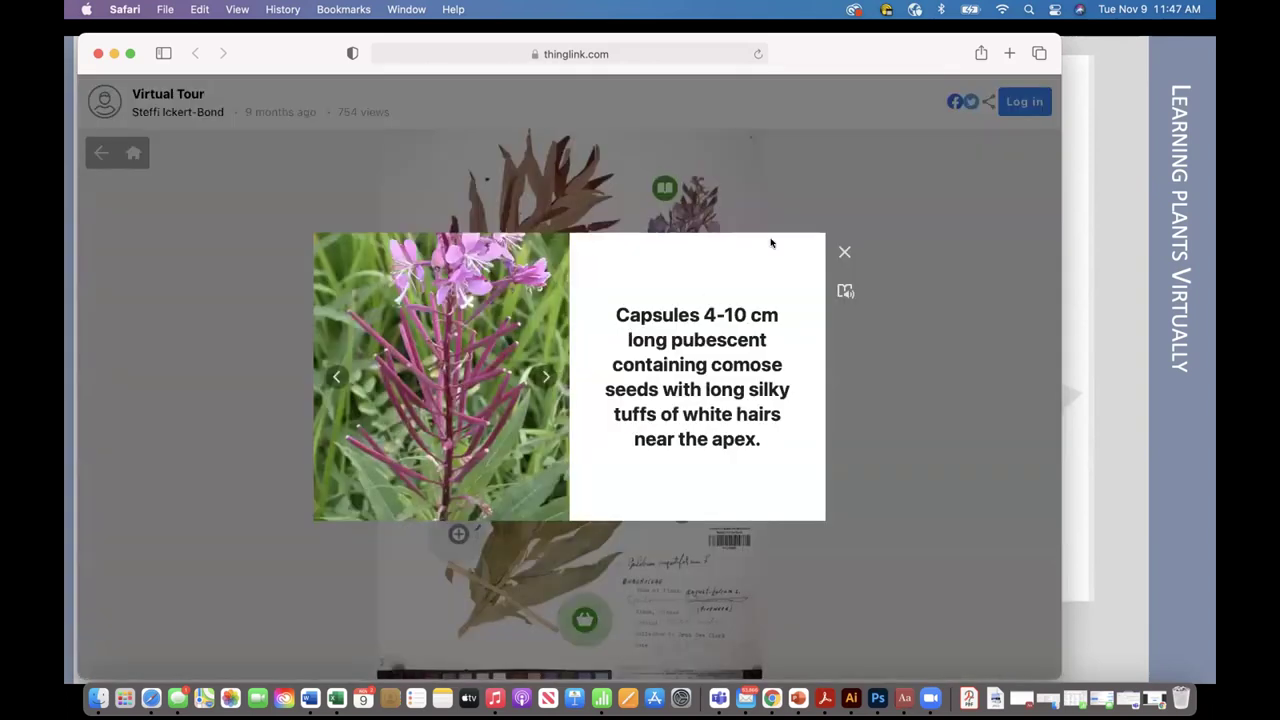
{"action": "left_click", "coordinate": [839, 250]}
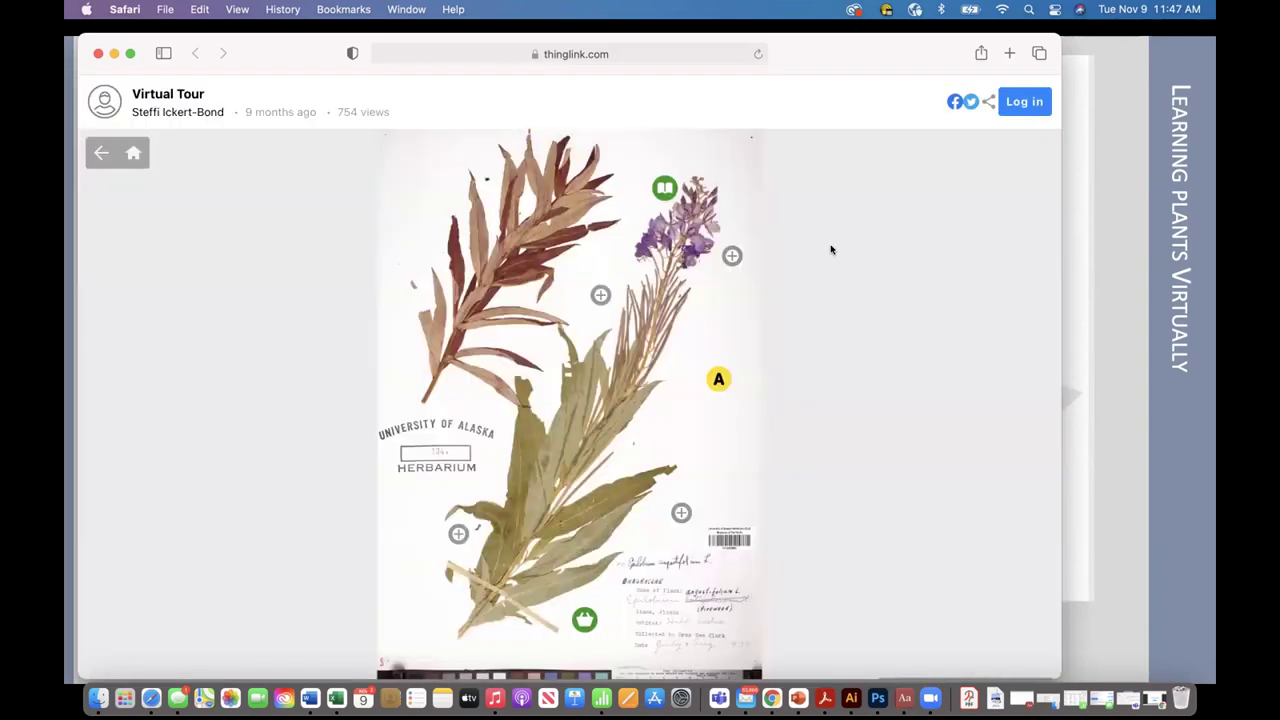
{"action": "left_click", "coordinate": [733, 256]}
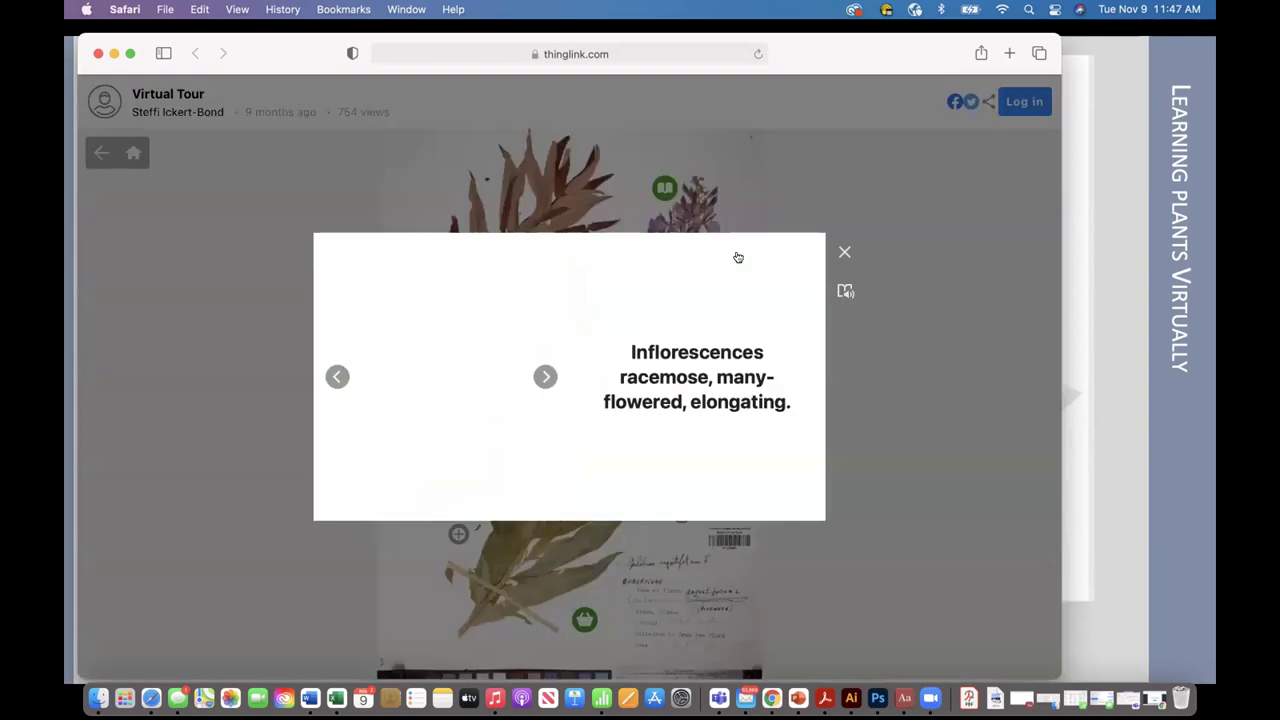
{"action": "left_click", "coordinate": [842, 252]}
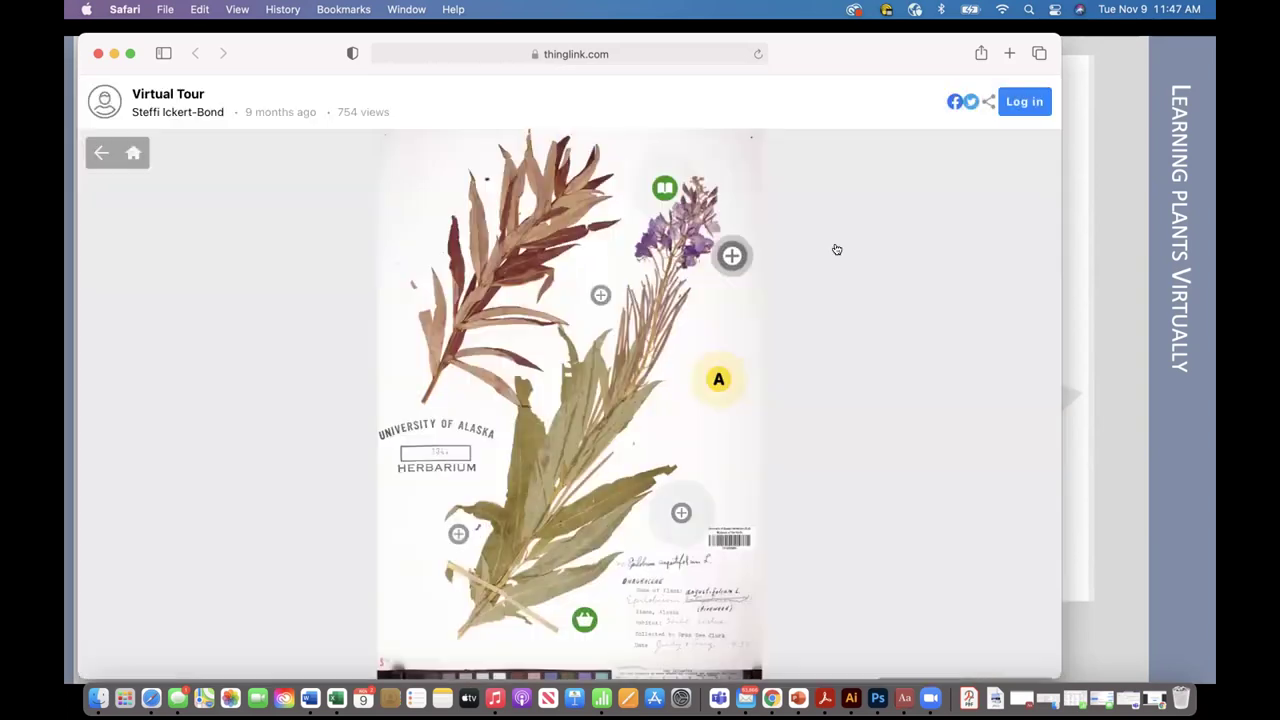
- View the fireweed specimen's nectar production article reference, and close the virtual tour window
{"action": "left_click", "coordinate": [666, 193]}
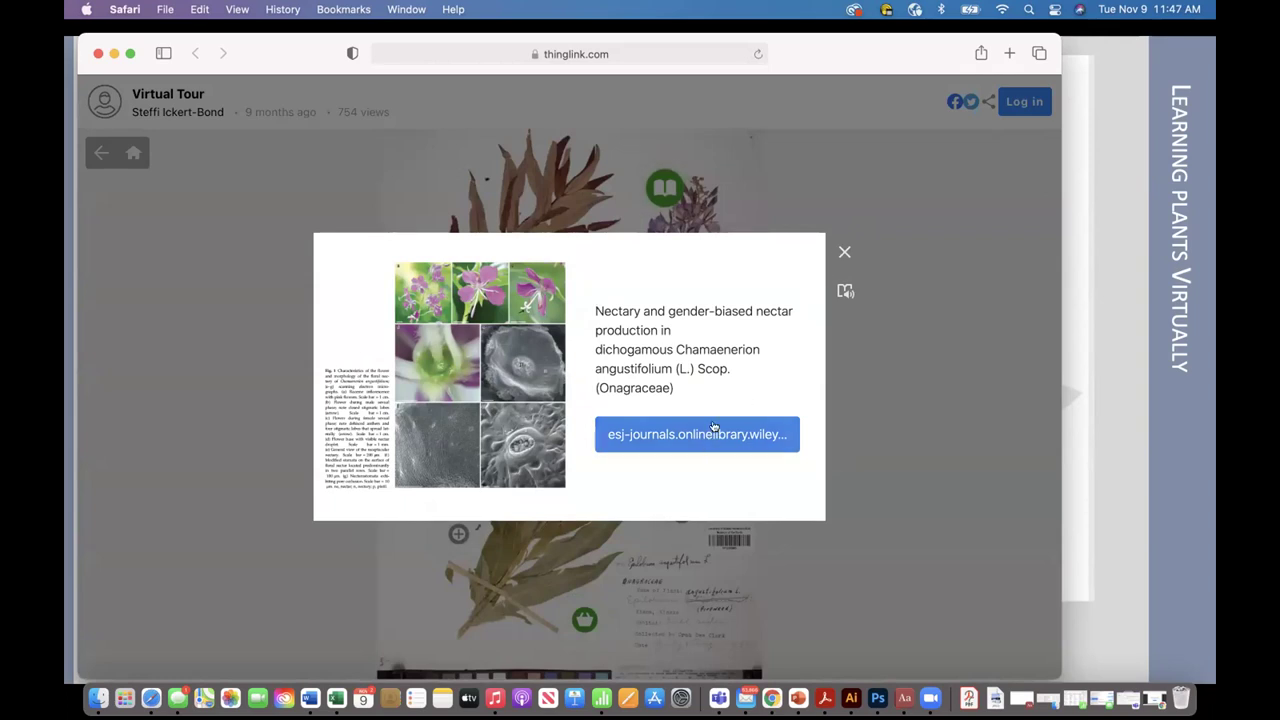
{"action": "left_click", "coordinate": [844, 252]}
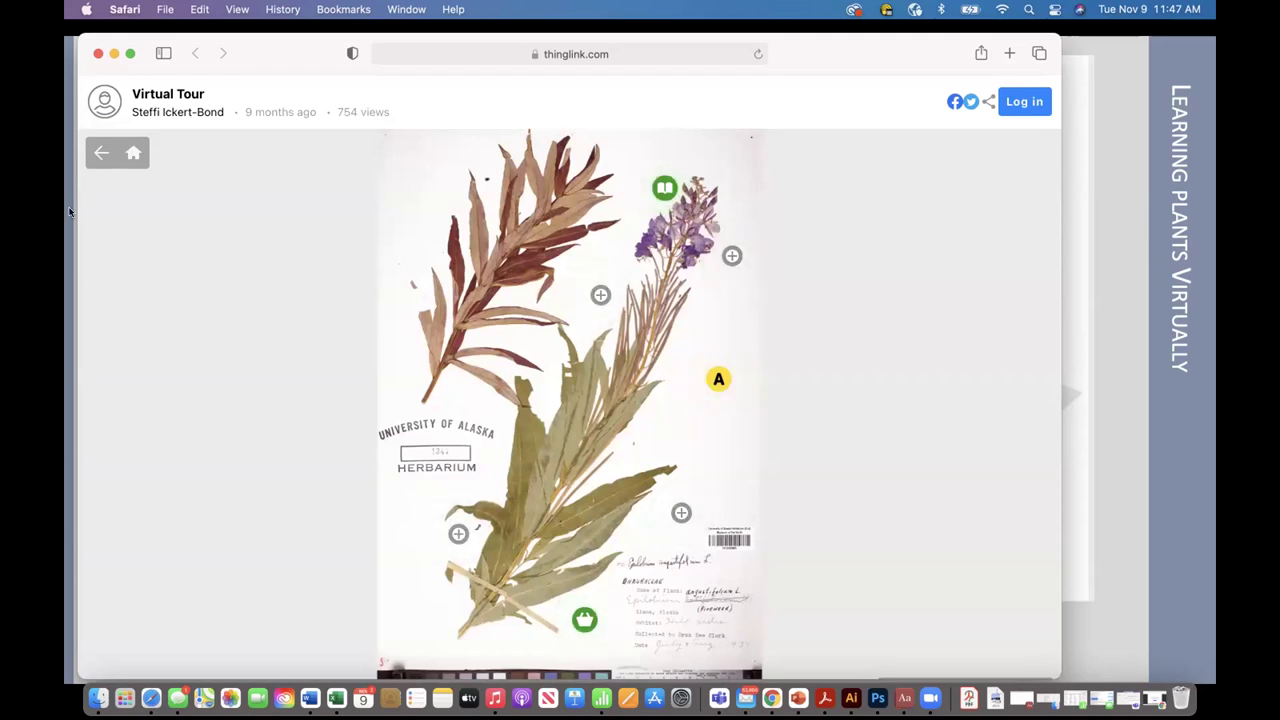
{"action": "left_click", "coordinate": [96, 56]}
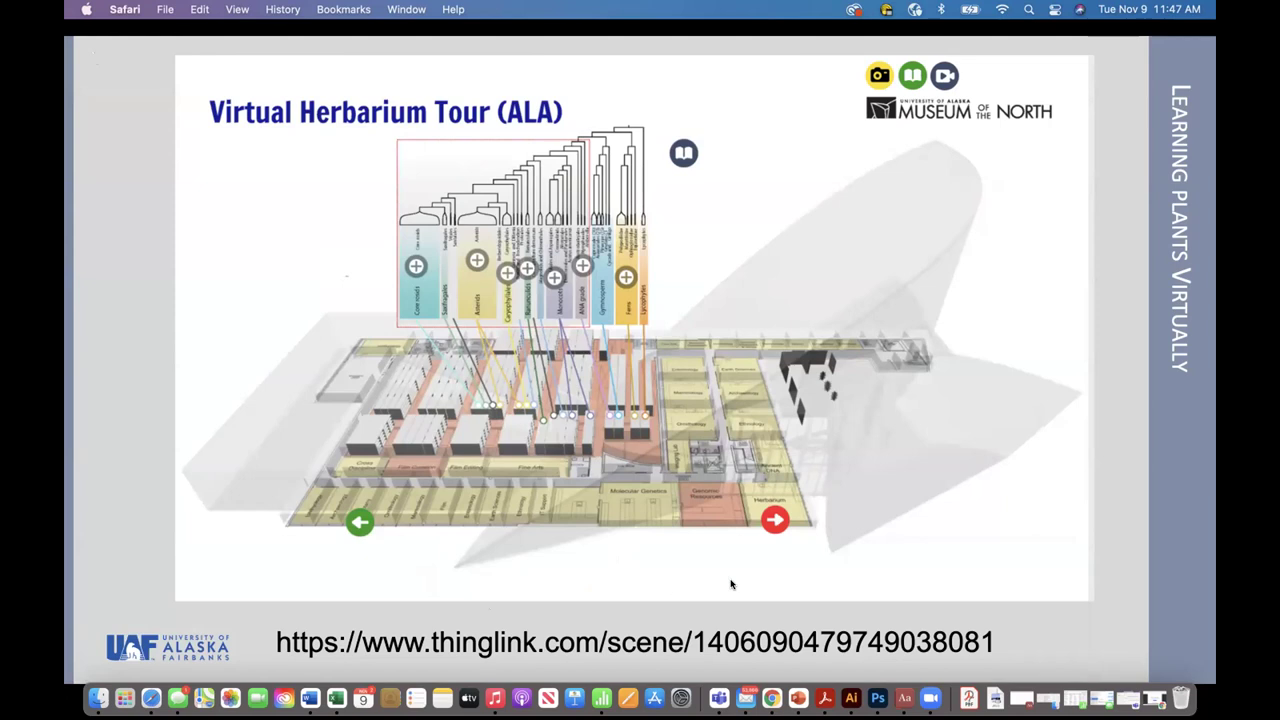
- Open the ThingLink quiz cabinet from the presentation and bring up Specimen # 1
{"action": "left_click", "coordinate": [967, 535]}
{"action": "left_click", "coordinate": [967, 535]}
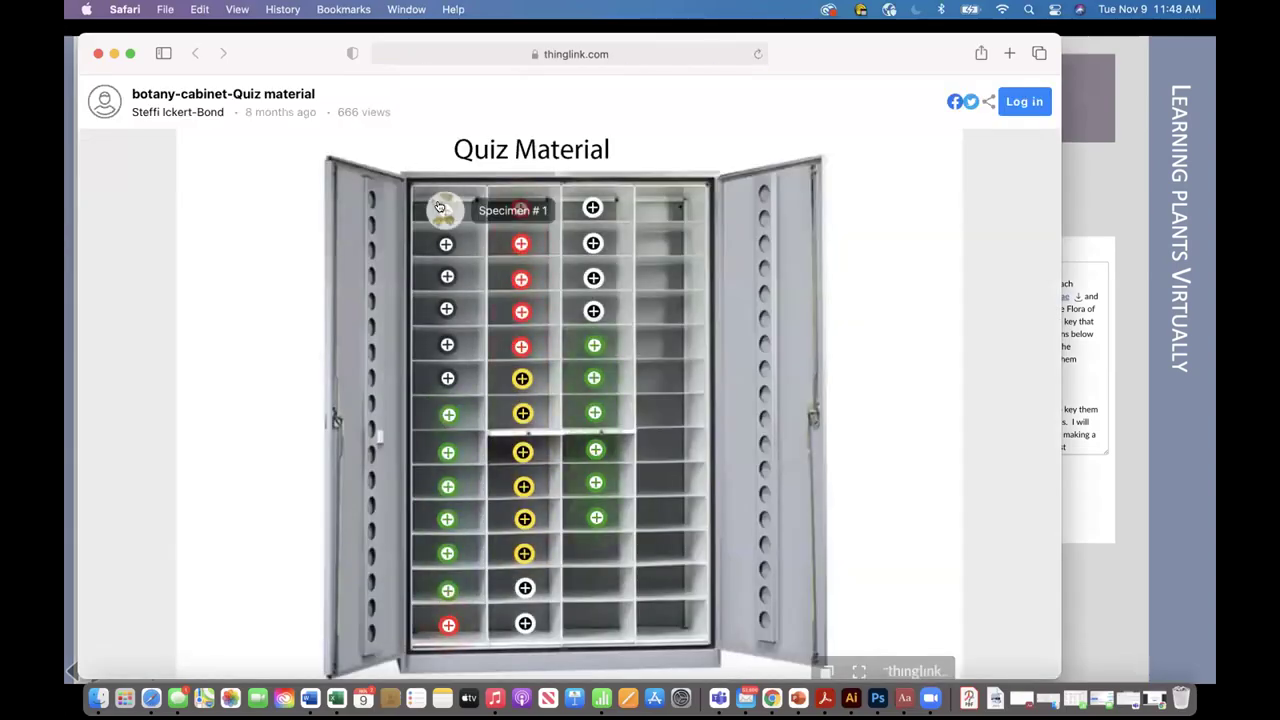
{"action": "left_click", "coordinate": [439, 207]}
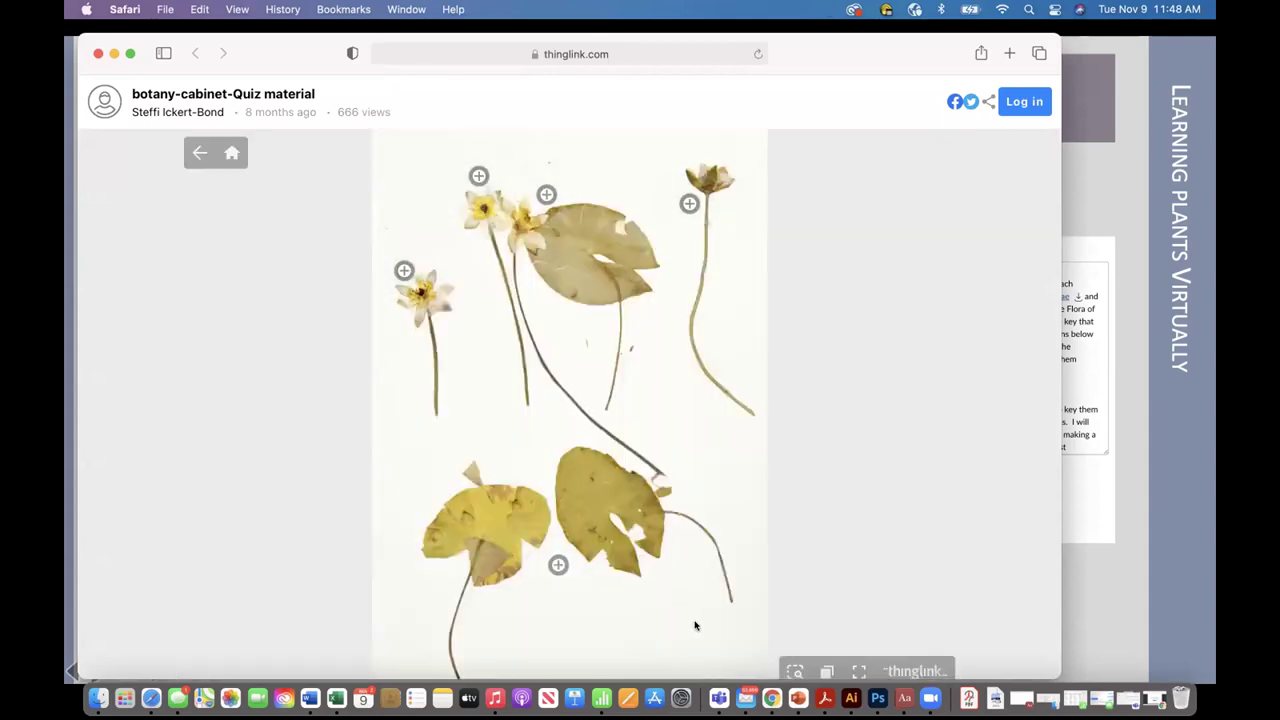
- View the water lily specimen's growth habit and leaf note and its stigmatic disk image
{"action": "left_click", "coordinate": [559, 566]}
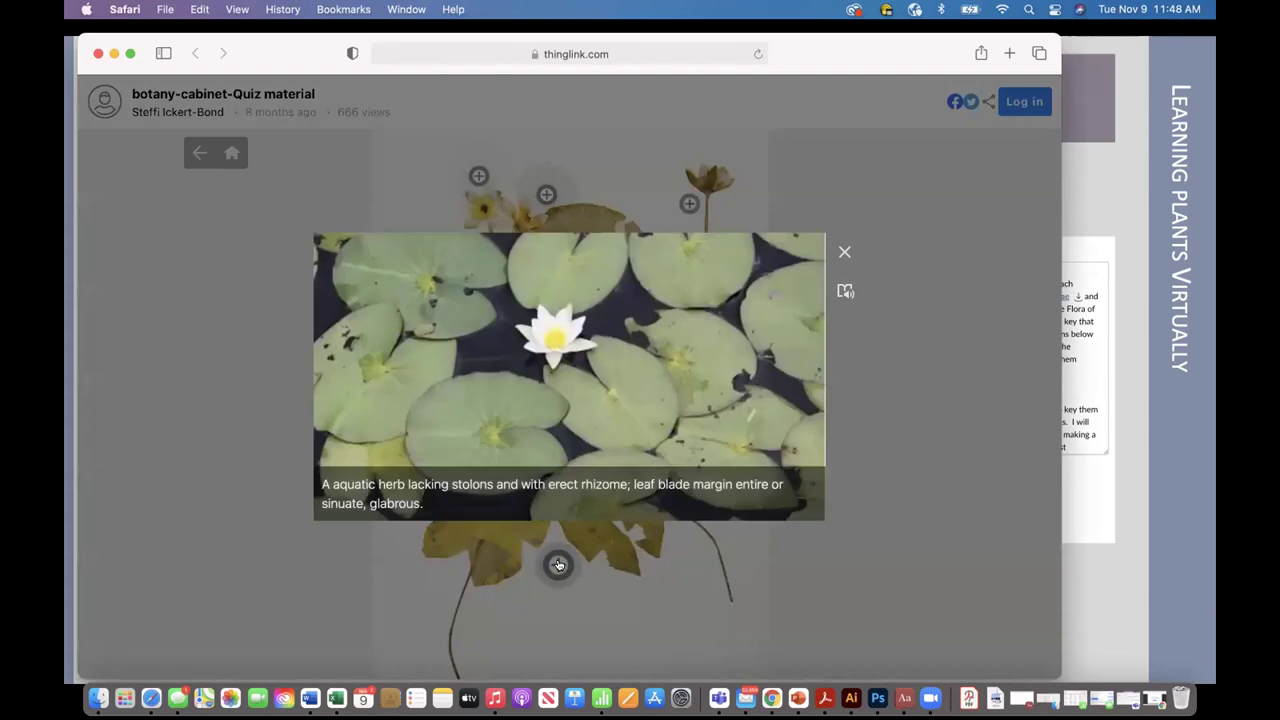
{"action": "left_click", "coordinate": [844, 252]}
{"action": "left_click", "coordinate": [400, 270]}
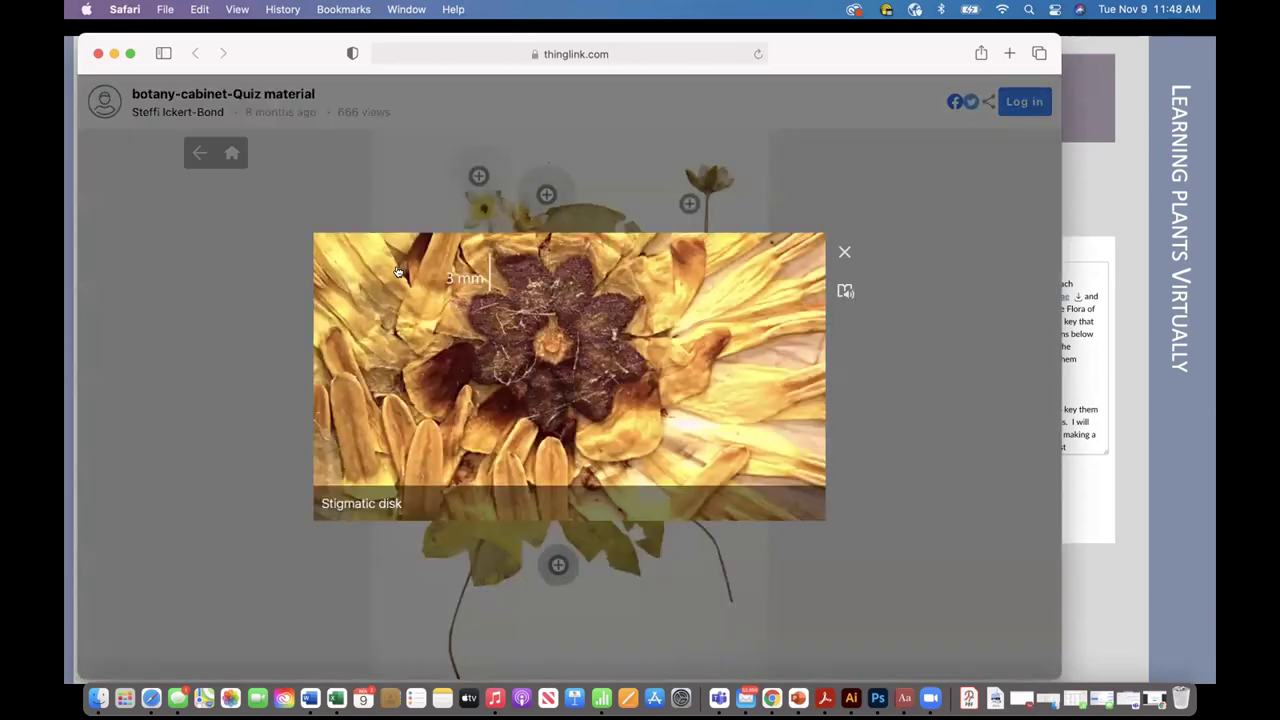
{"action": "left_click", "coordinate": [844, 252]}
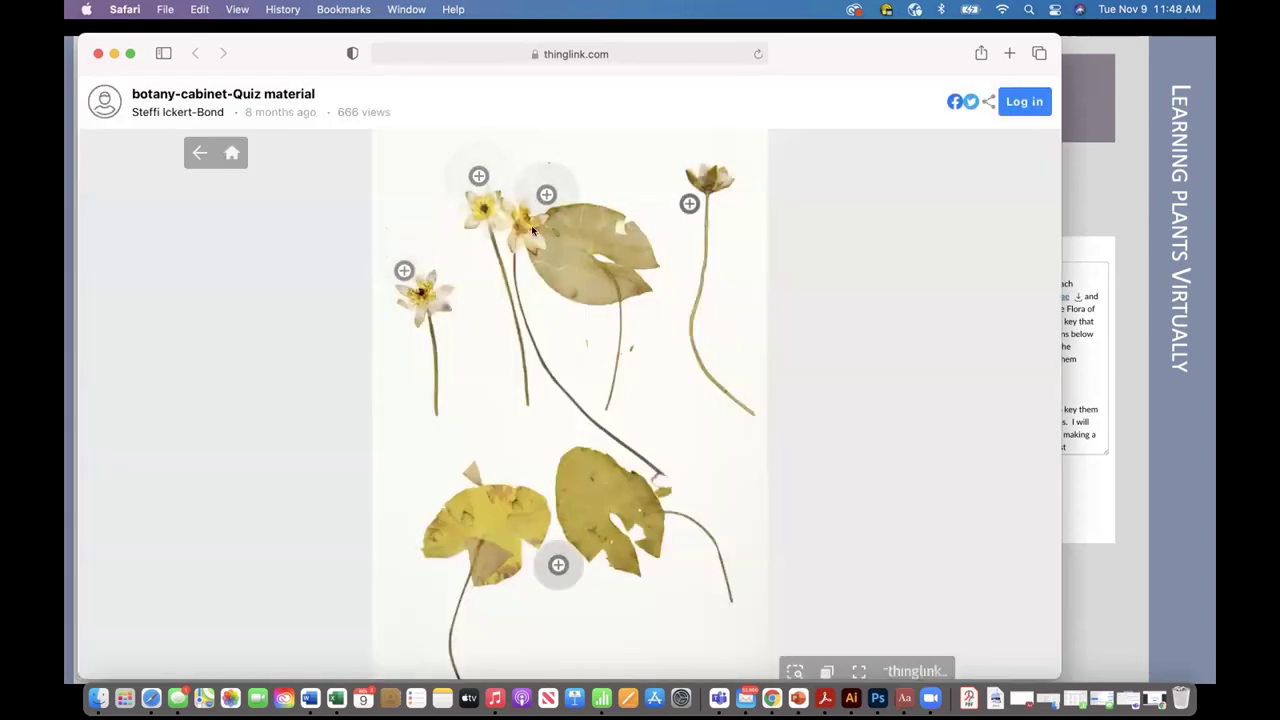
- View the water lily specimen's flower close-up, stamens image and sepal description
{"action": "left_click", "coordinate": [480, 177]}
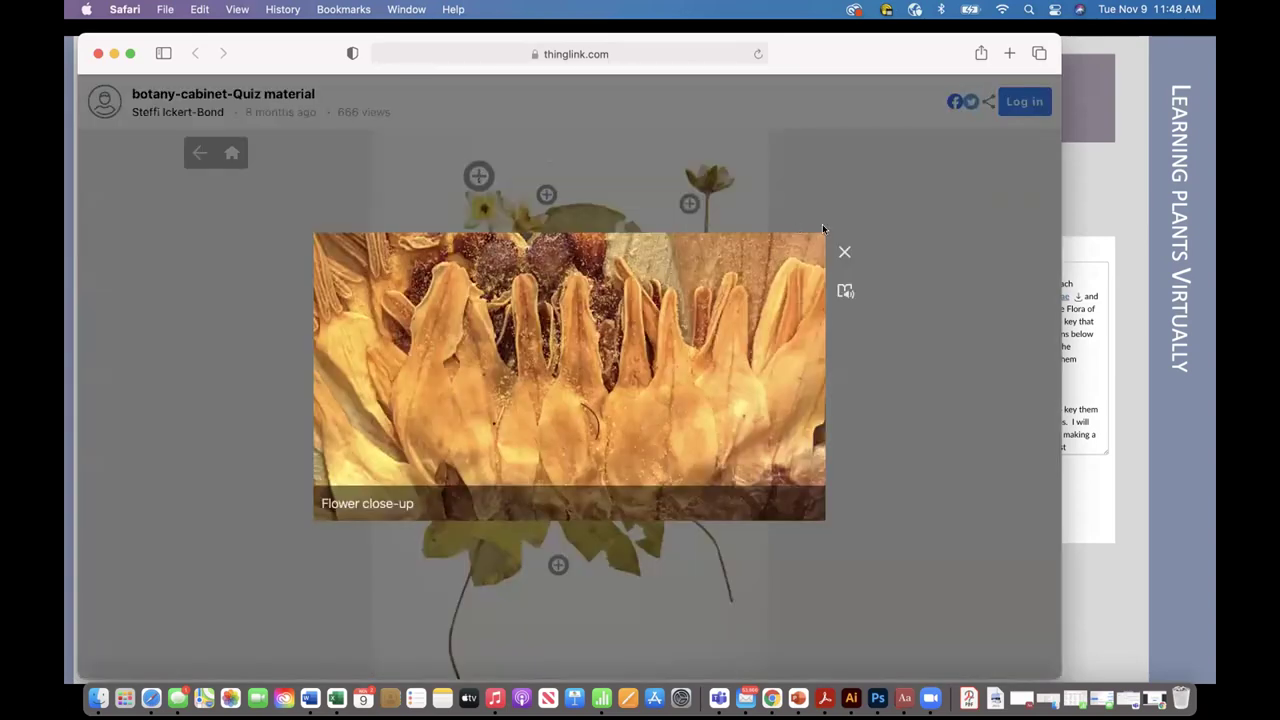
{"action": "left_click", "coordinate": [843, 251]}
{"action": "left_click", "coordinate": [546, 194]}
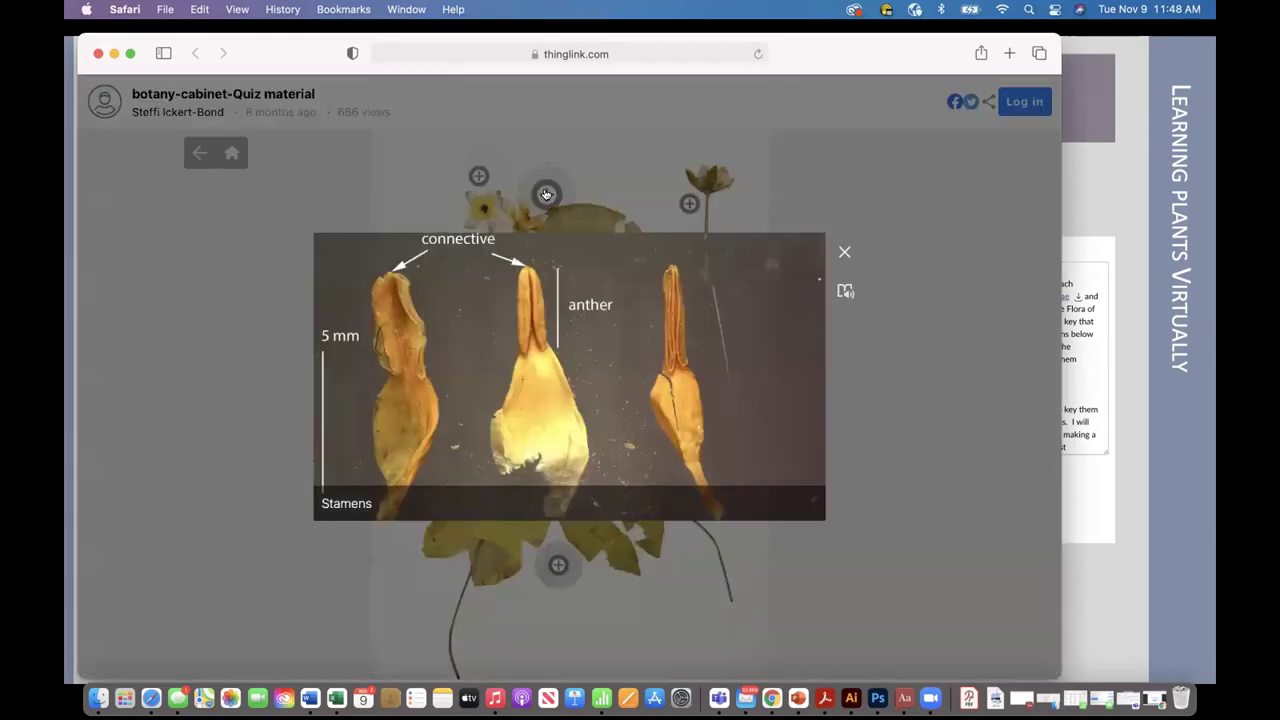
{"action": "left_click", "coordinate": [843, 251]}
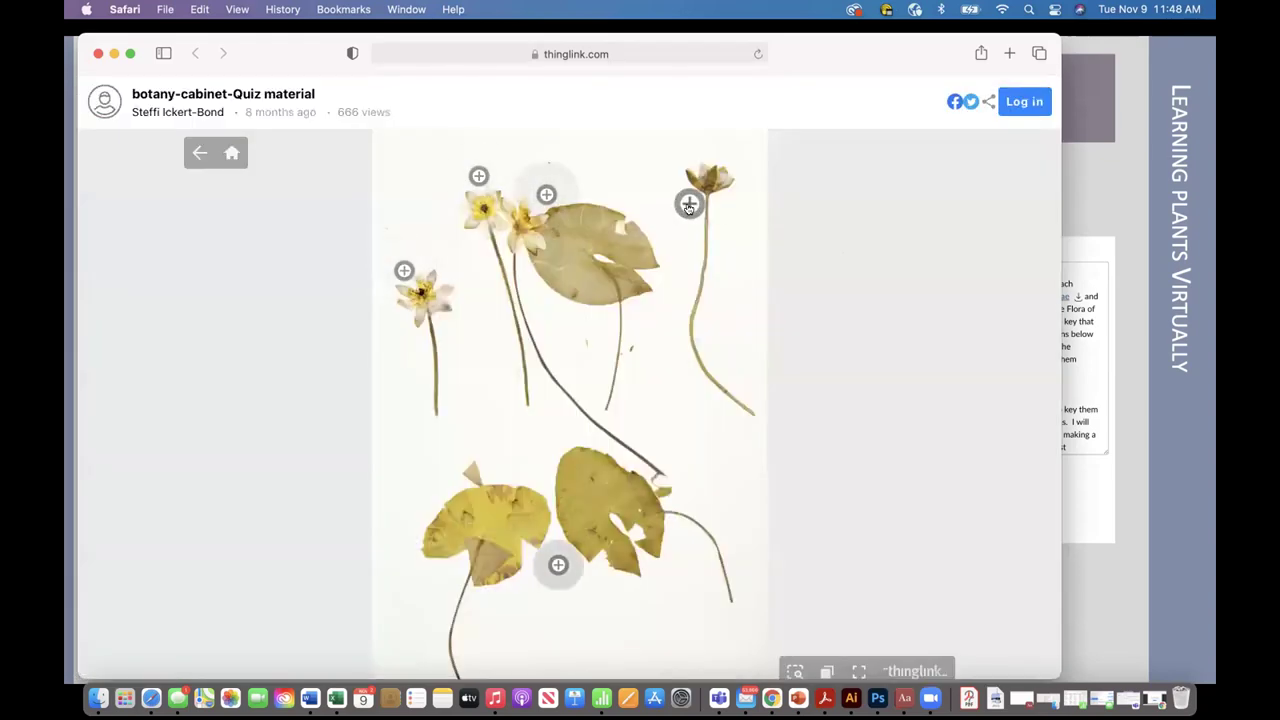
{"action": "left_click", "coordinate": [689, 203]}
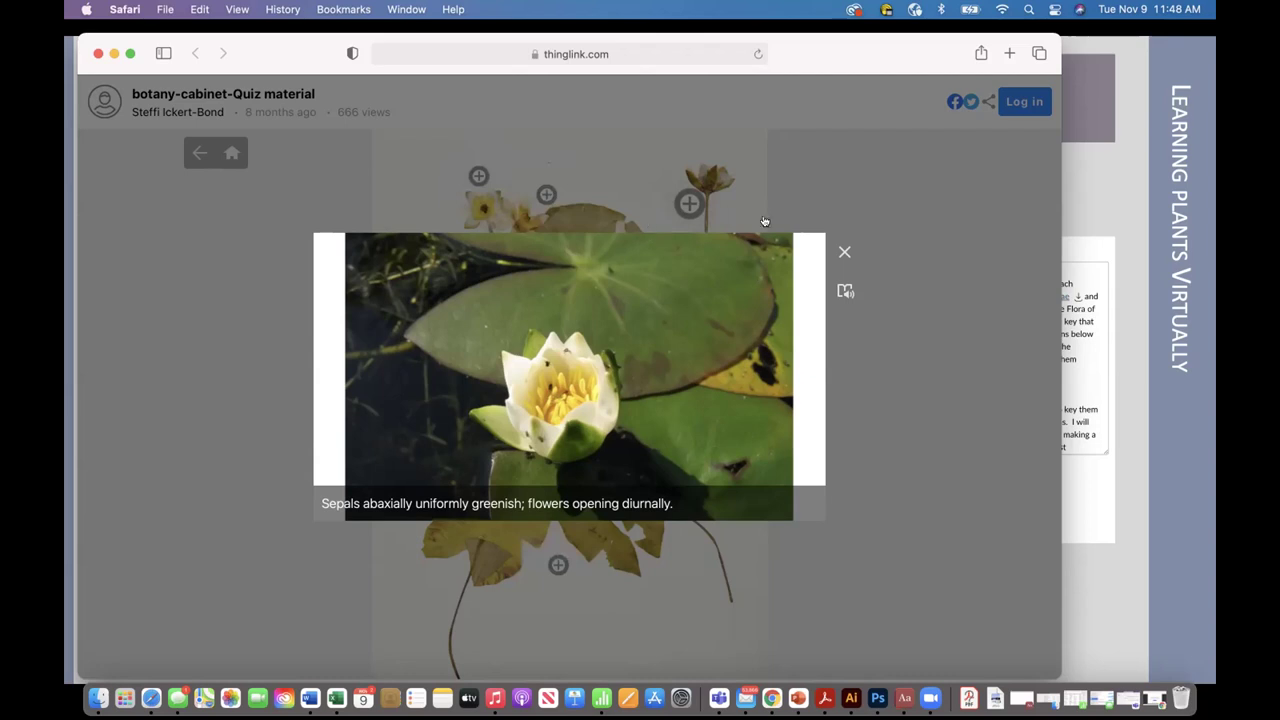
{"action": "left_click", "coordinate": [844, 252]}
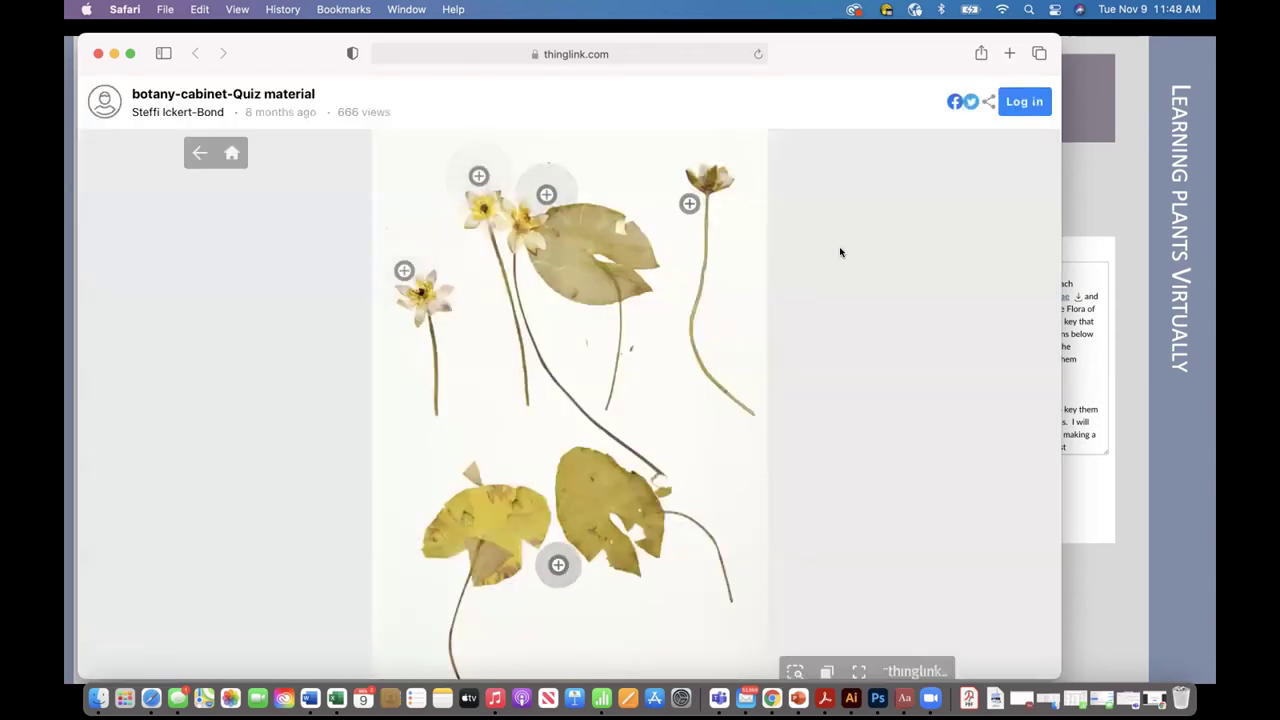
- Close the quiz cabinet window and advance the presentation to the closing Thanks slide
{"action": "left_click", "coordinate": [97, 53]}
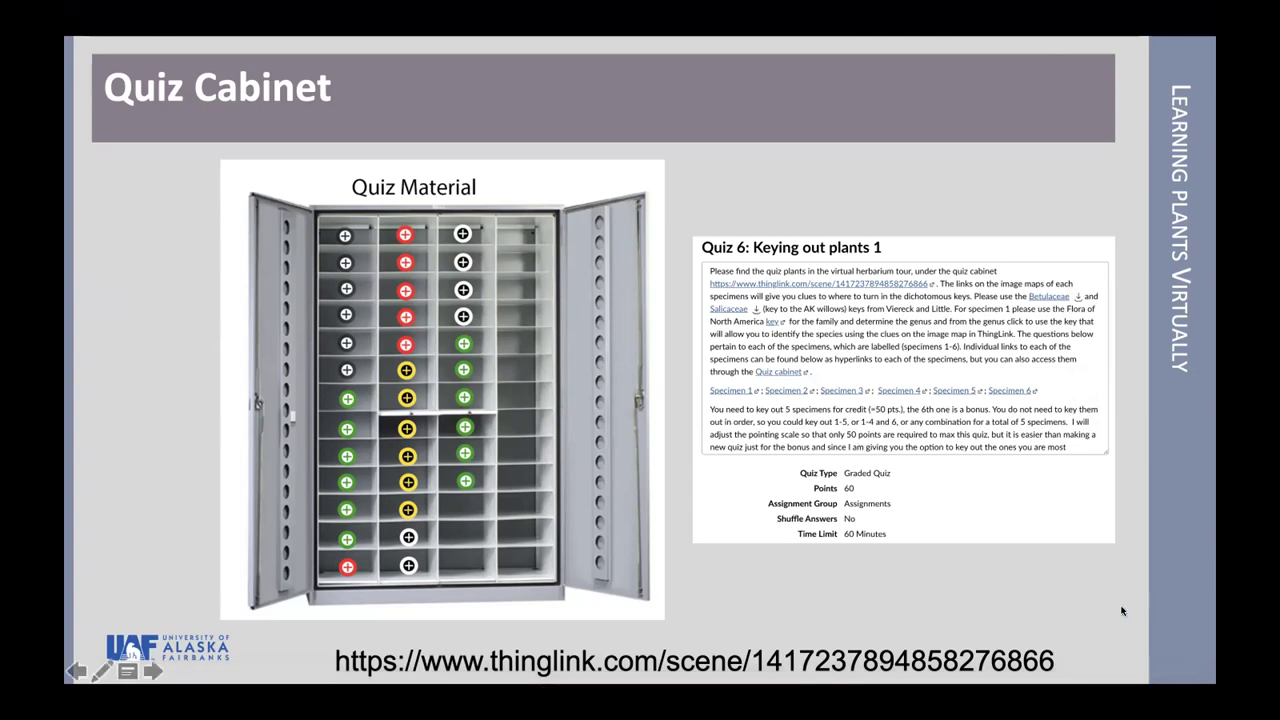
{"action": "key", "text": "Right"}
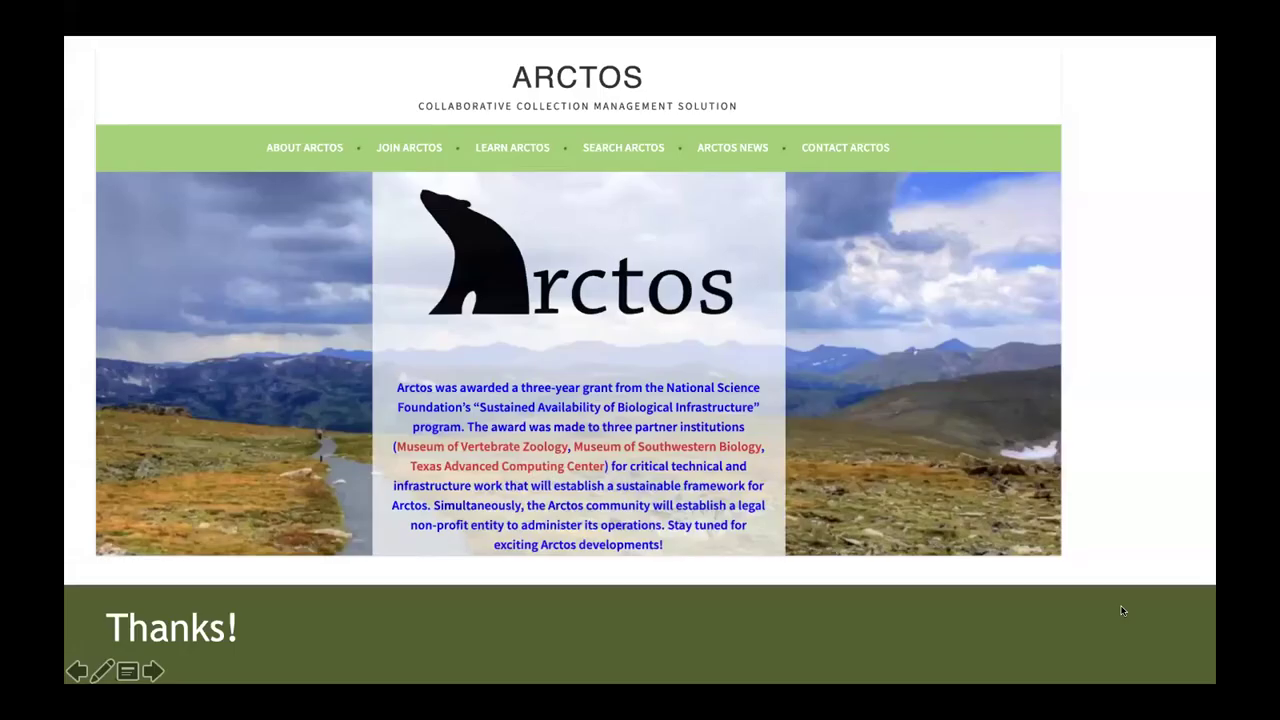